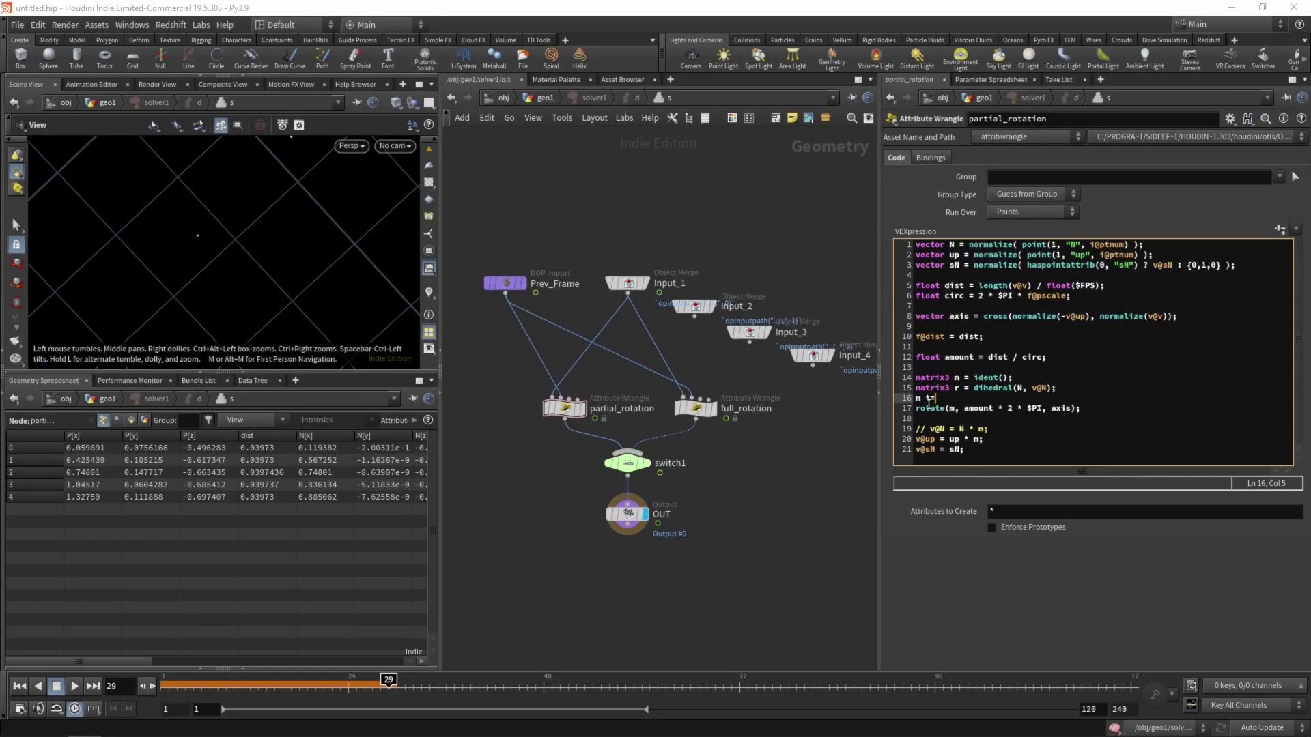
Continue line 16 of the partial_rotation code, then open the Rolling-Sphere-Tutorial-001 scene
{"action": "type", "text": "r"}
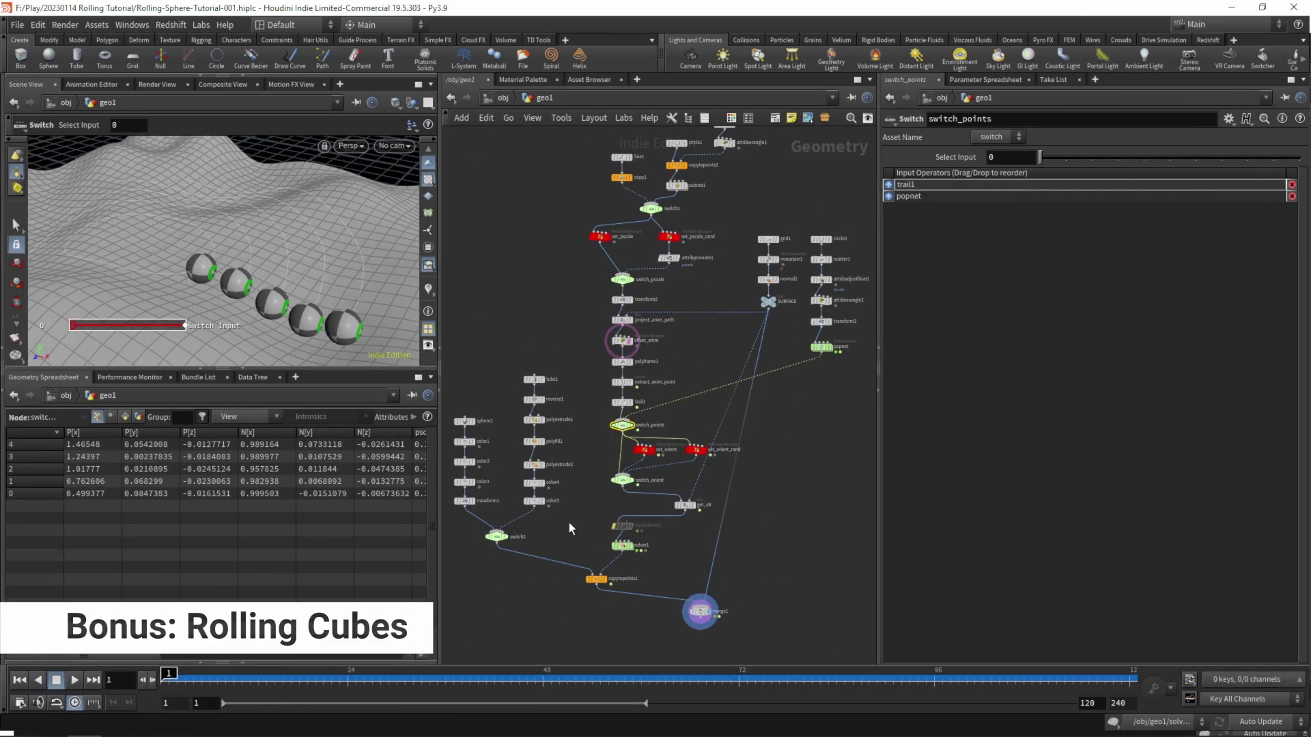
Add a Box node to the network beside the shape chains
{"action": "middle_click_drag", "start_coordinate": [566, 526], "coordinate": [592, 493]}
{"action": "scroll", "coordinate": [590, 478], "scroll_direction": "up", "scroll_amount": 2}
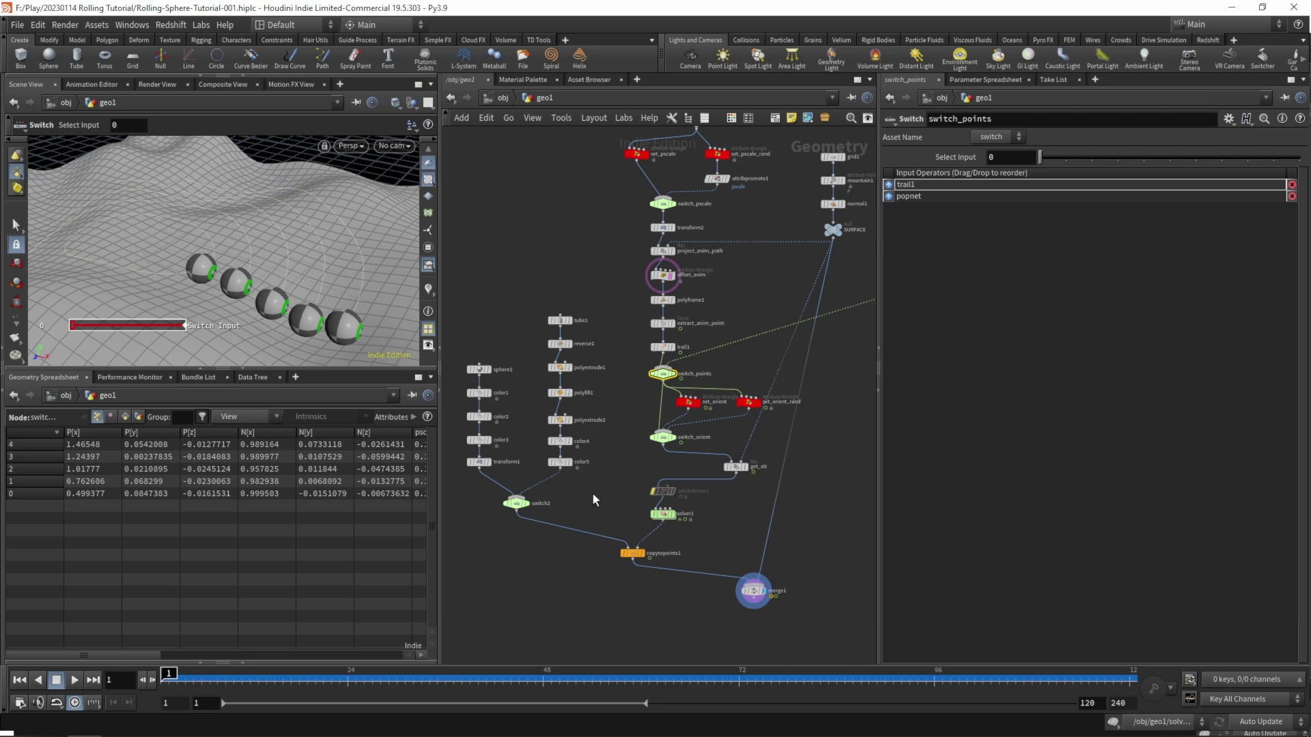
{"action": "middle_click_drag", "start_coordinate": [593, 494], "coordinate": [618, 482]}
{"action": "key", "text": "Tab"}
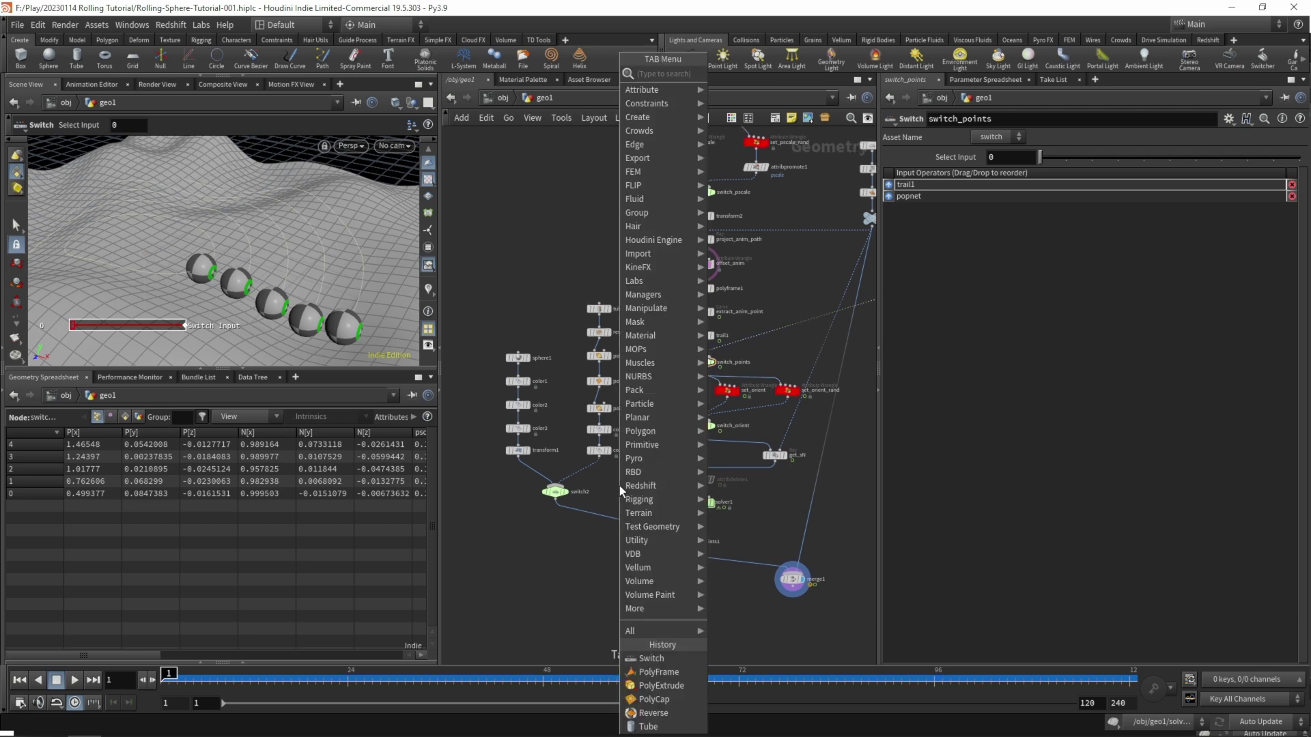
{"action": "type", "text": "box"}
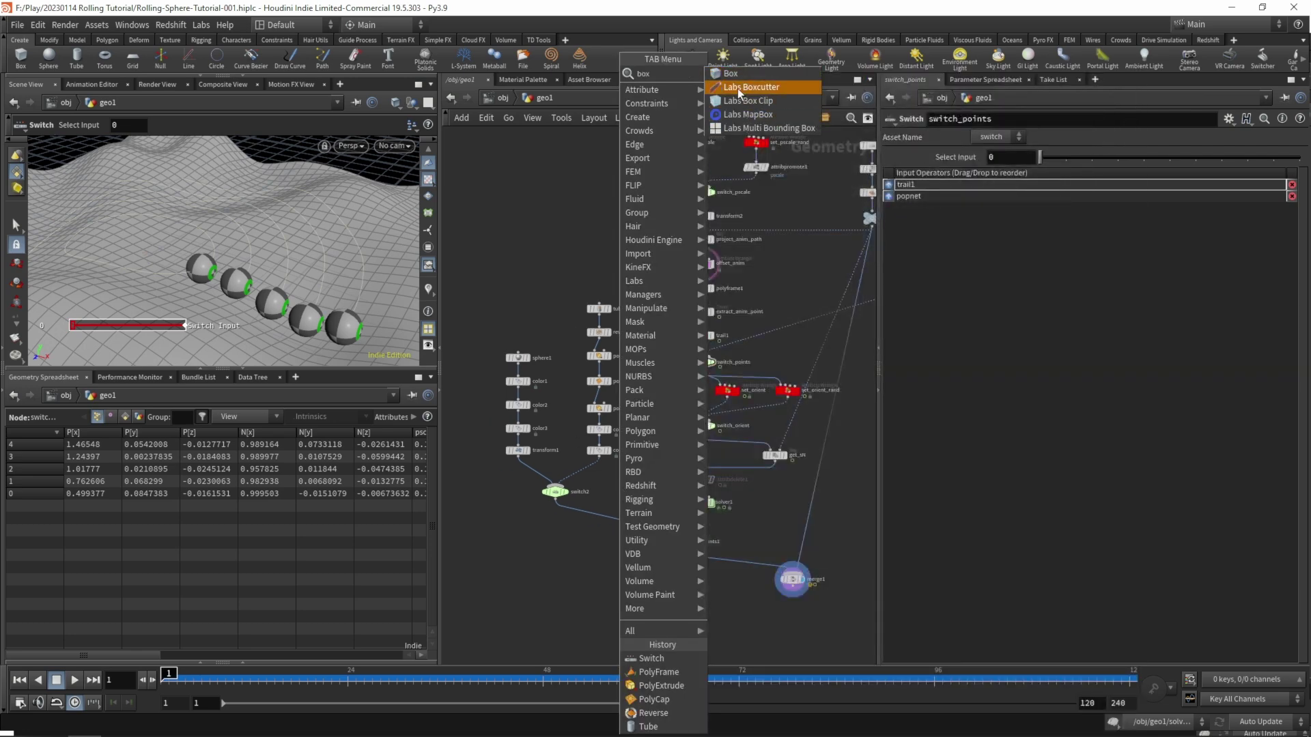
{"action": "left_click", "coordinate": [730, 73]}
{"action": "left_click", "coordinate": [655, 452]}
Move box1 next to the other shape chains and set its Uniform Scale to 2
{"action": "left_click_drag", "start_coordinate": [468, 233], "coordinate": [560, 453]}
{"action": "left_click", "coordinate": [560, 452]}
{"action": "left_click_drag", "start_coordinate": [655, 456], "coordinate": [619, 451]}
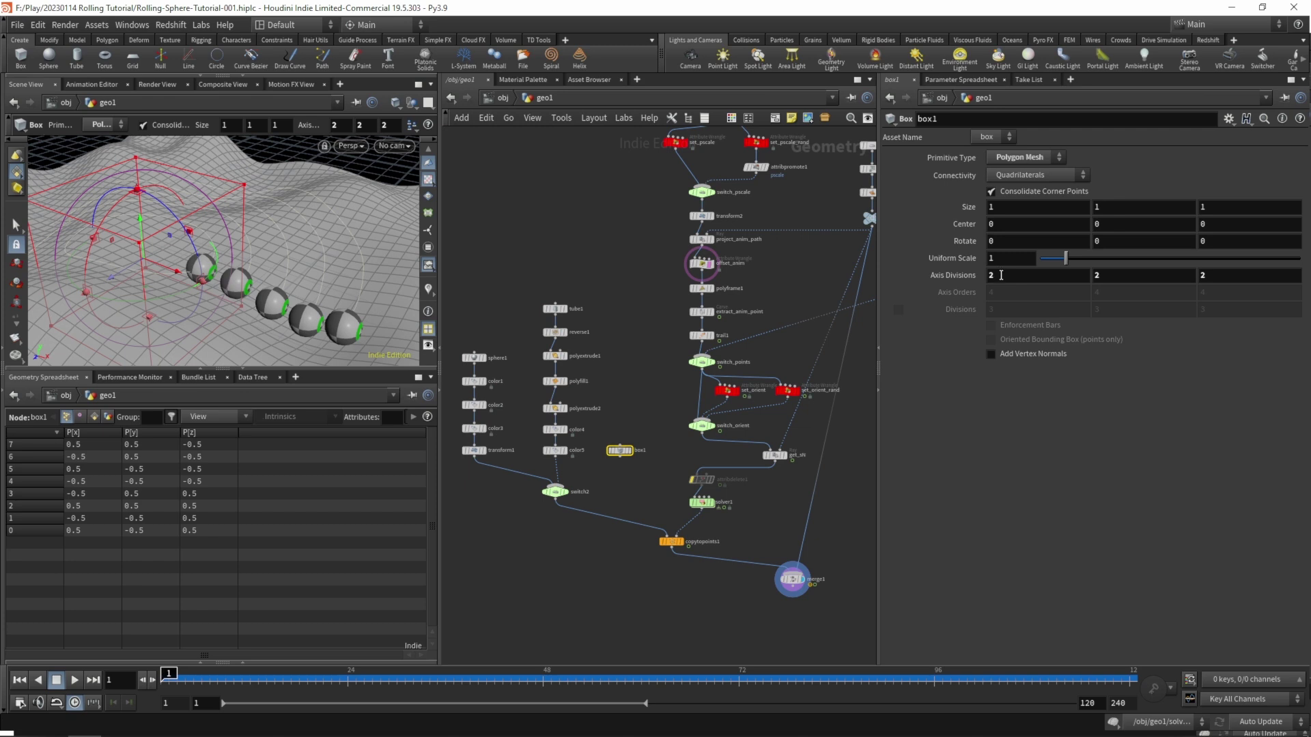
{"action": "left_click", "coordinate": [998, 260]}
{"action": "type", "text": "2"}
{"action": "key", "text": "Return"}
Wire box1 into switch2 and set switch2's Select Input to 2
{"action": "left_click_drag", "start_coordinate": [621, 458], "coordinate": [556, 486]}
{"action": "left_click", "coordinate": [555, 494]}
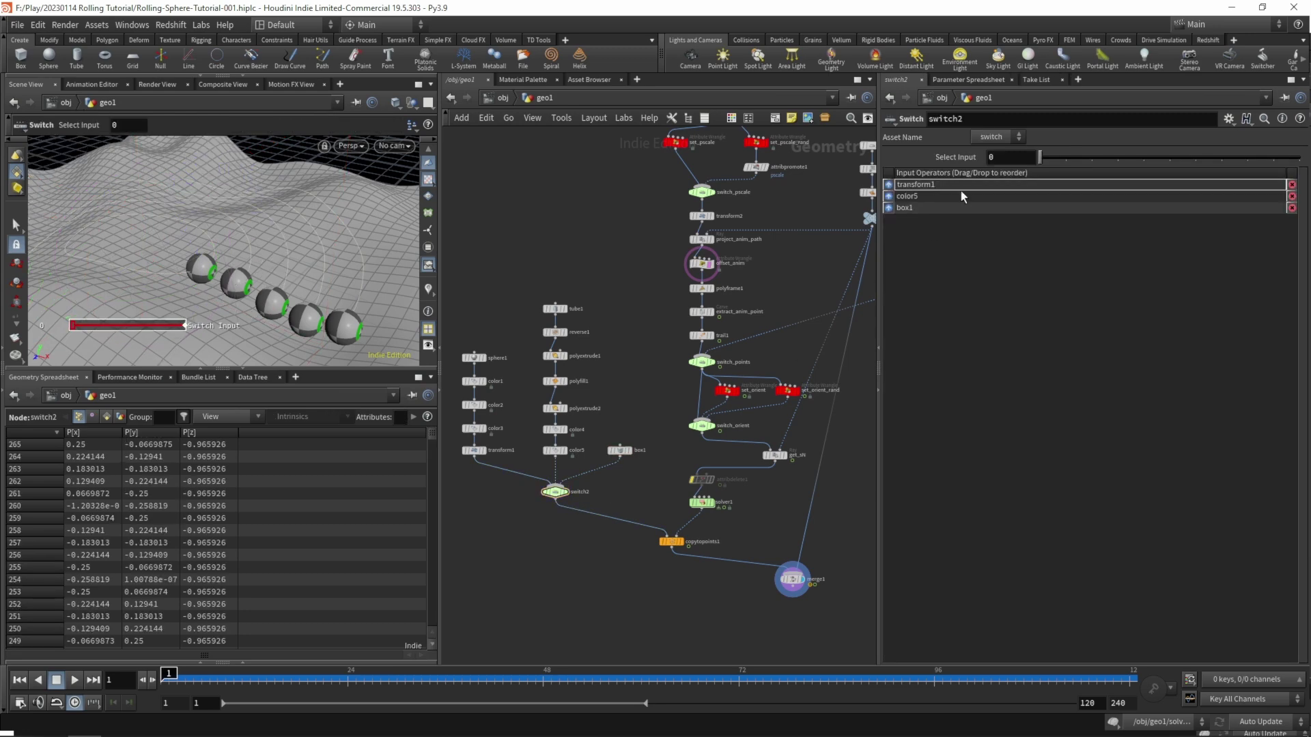
{"action": "type", "text": "2"}
{"action": "key", "text": "Return"}
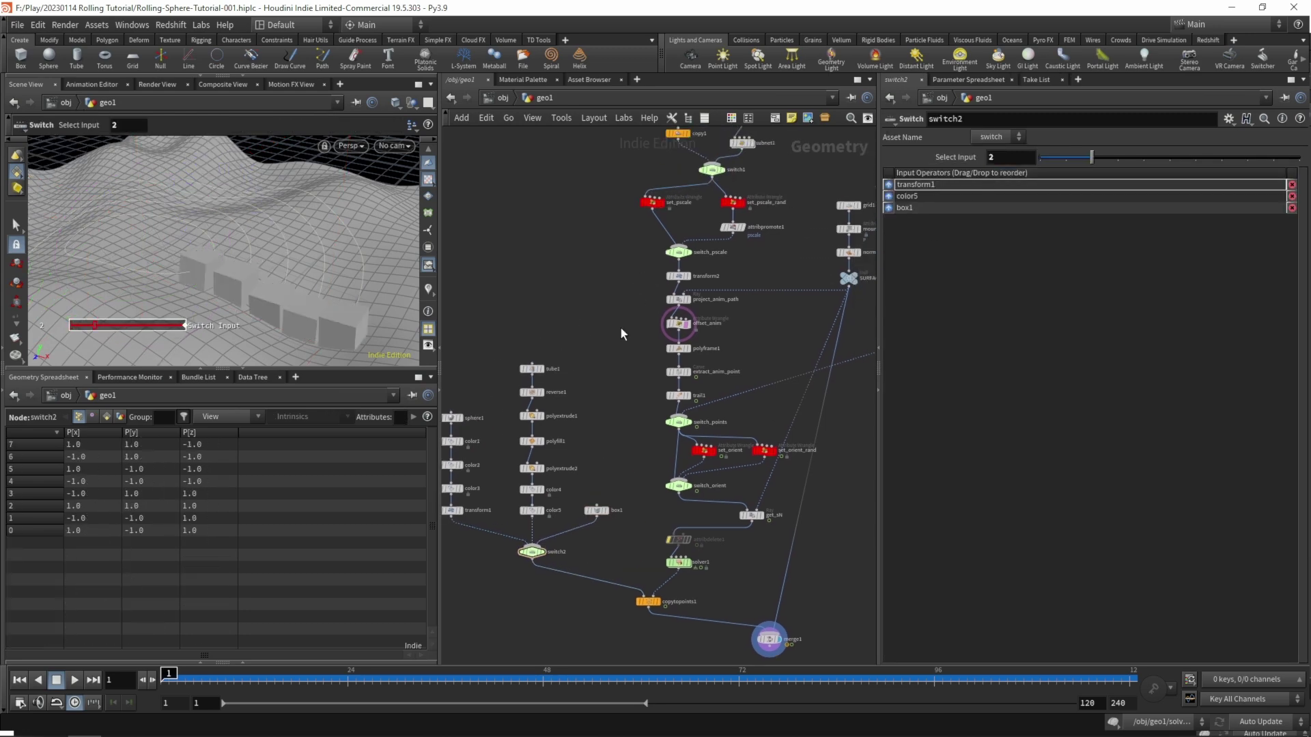
Set switch_pscale's Select Input to 1 and select merge1 to view the result
{"action": "left_click", "coordinate": [623, 267]}
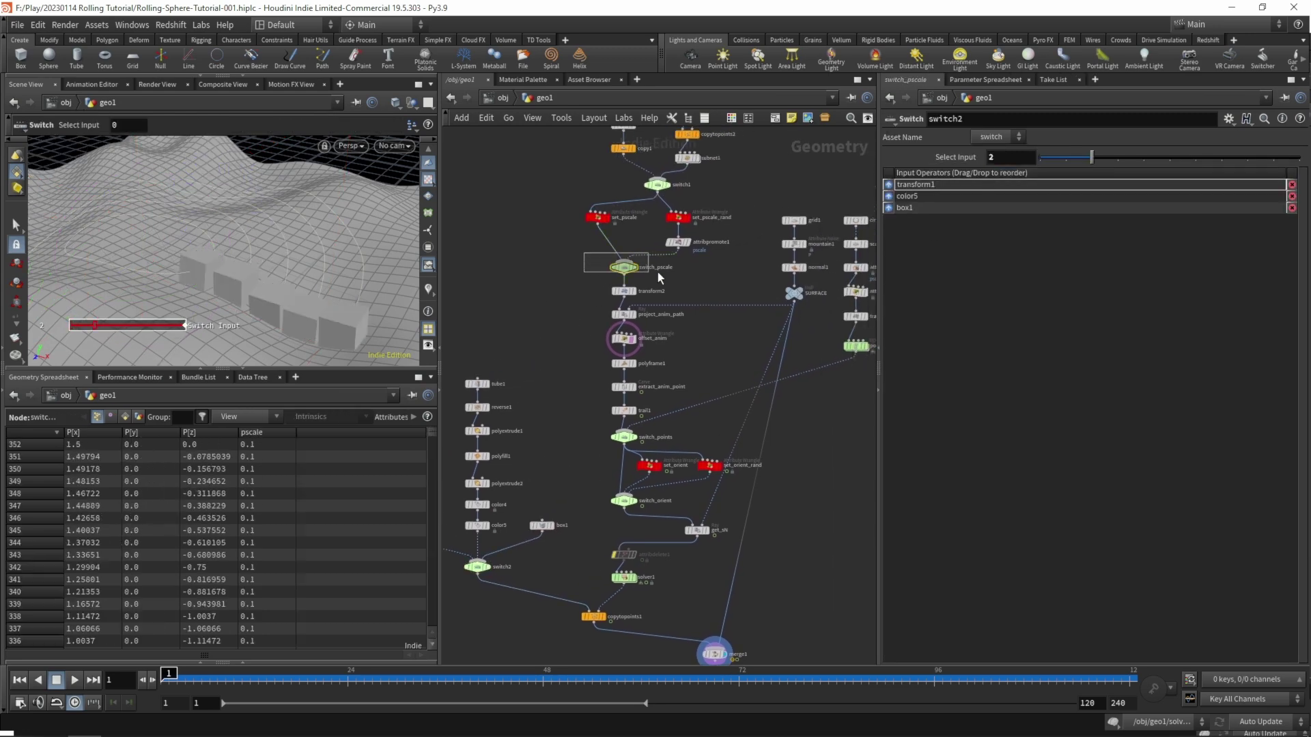
{"action": "type", "text": "1"}
{"action": "key", "text": "Return"}
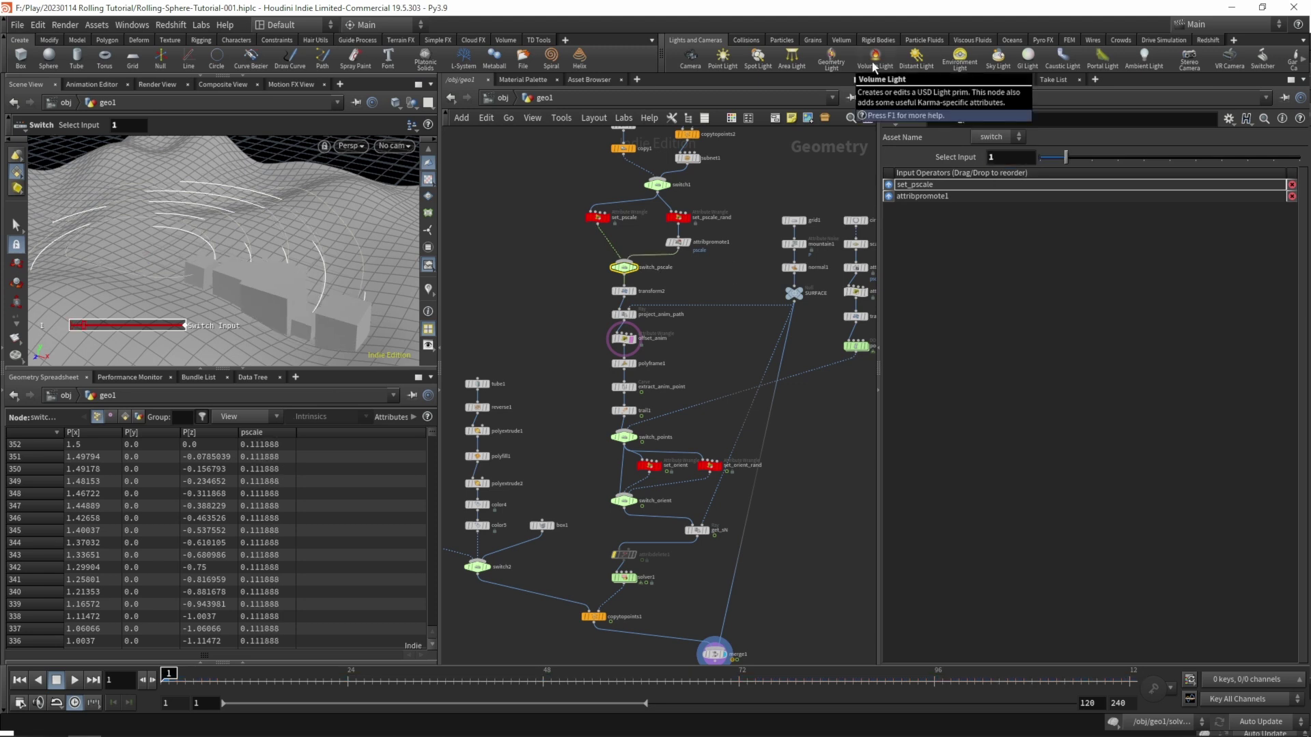
{"action": "scroll", "coordinate": [560, 430], "scroll_direction": "down", "scroll_amount": 3}
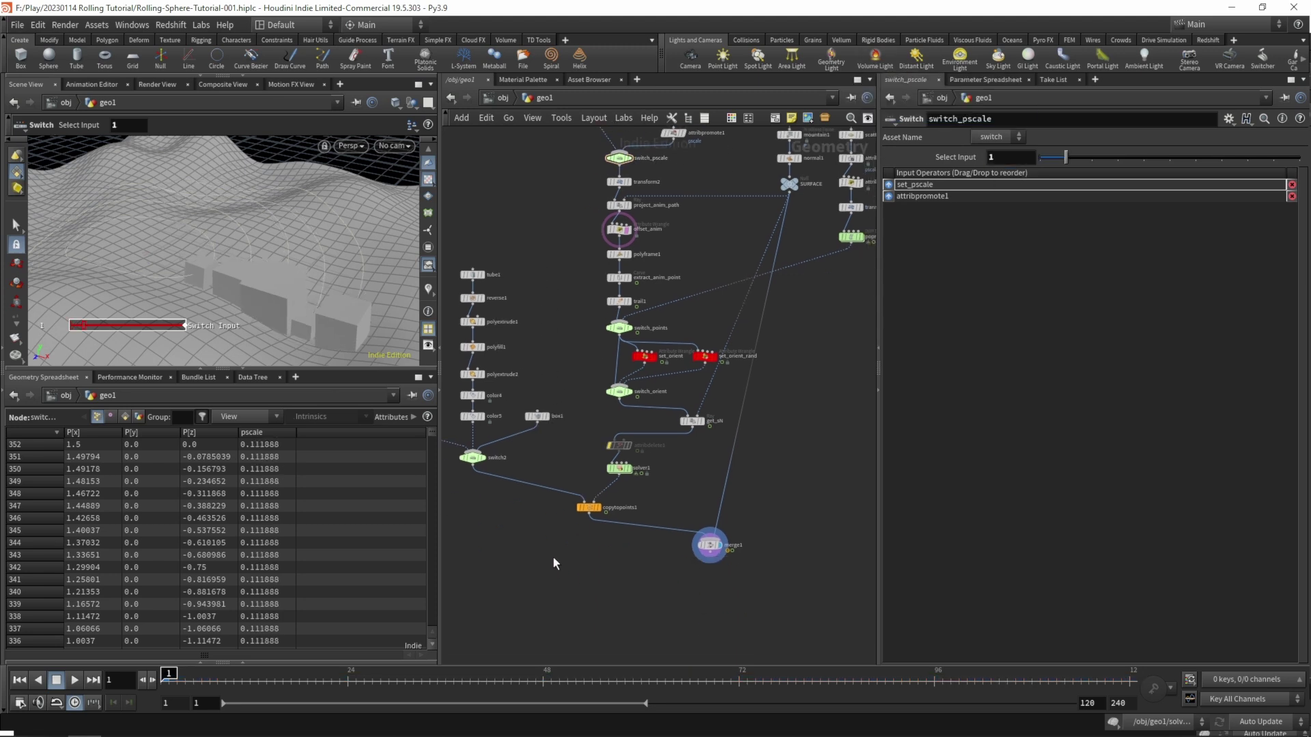
{"action": "middle_click_drag", "start_coordinate": [553, 557], "coordinate": [581, 575]}
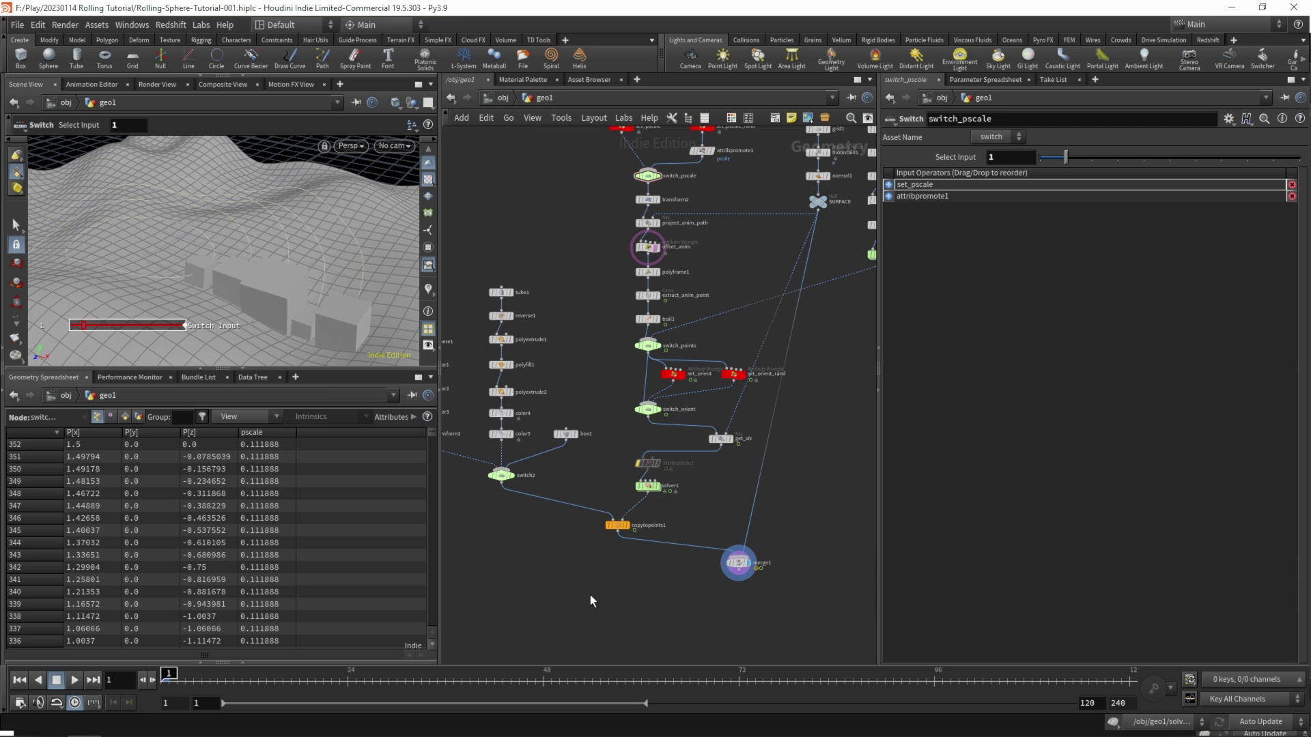
{"action": "left_click", "coordinate": [723, 565]}
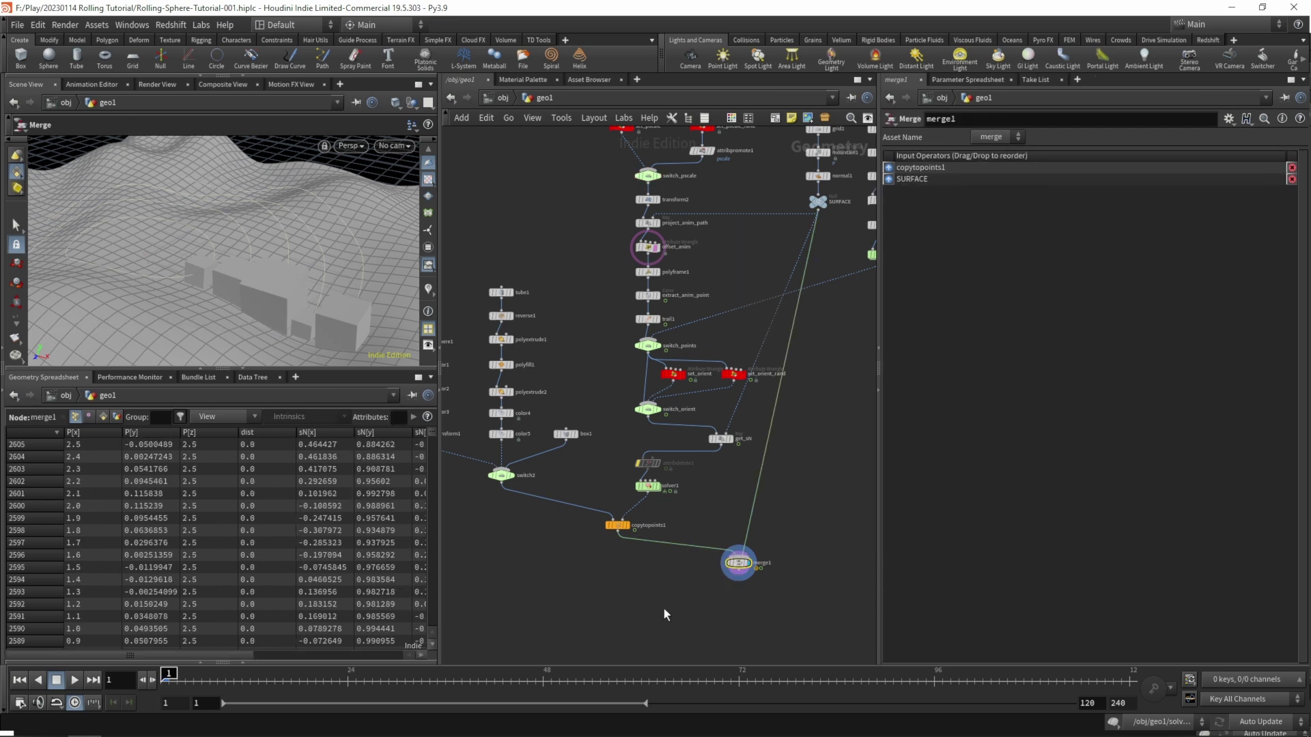
Play the boxes' animation from merge1, then stop and reset to frame 1
{"action": "middle_click_drag", "start_coordinate": [745, 257], "coordinate": [732, 309]}
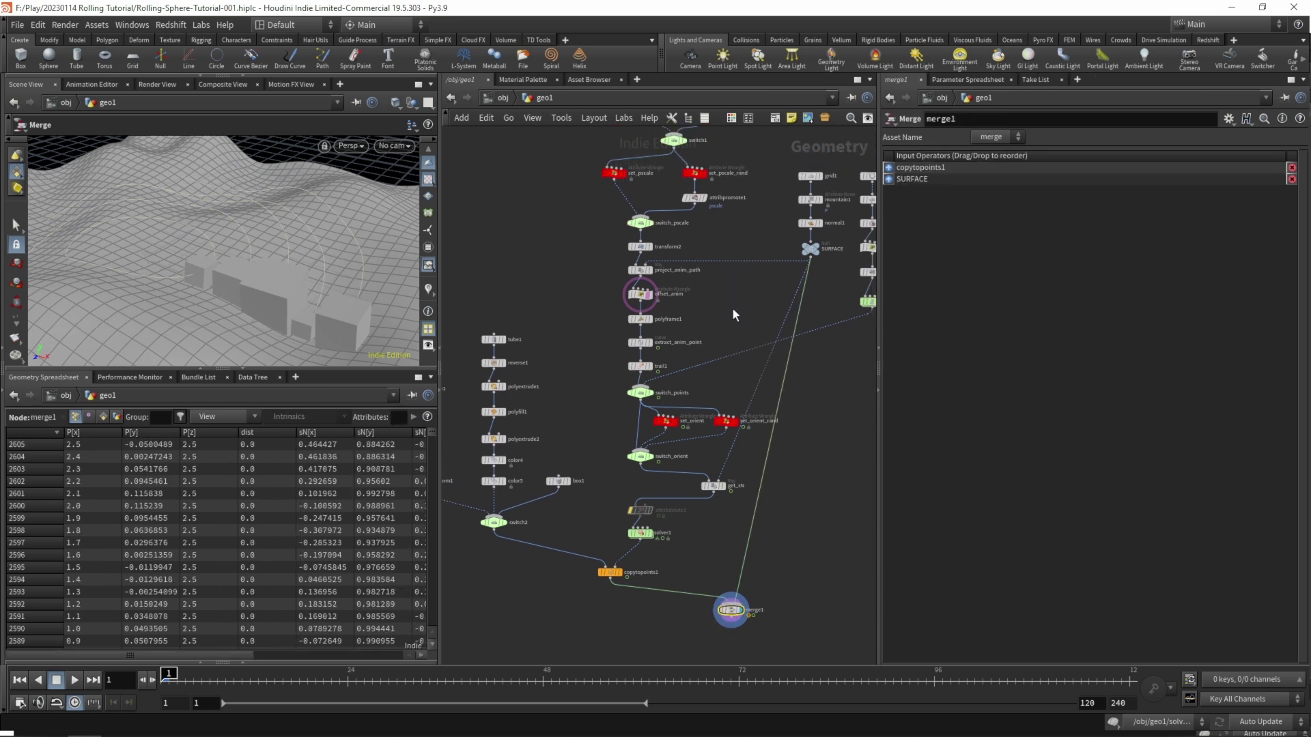
{"action": "key", "text": "Up"}
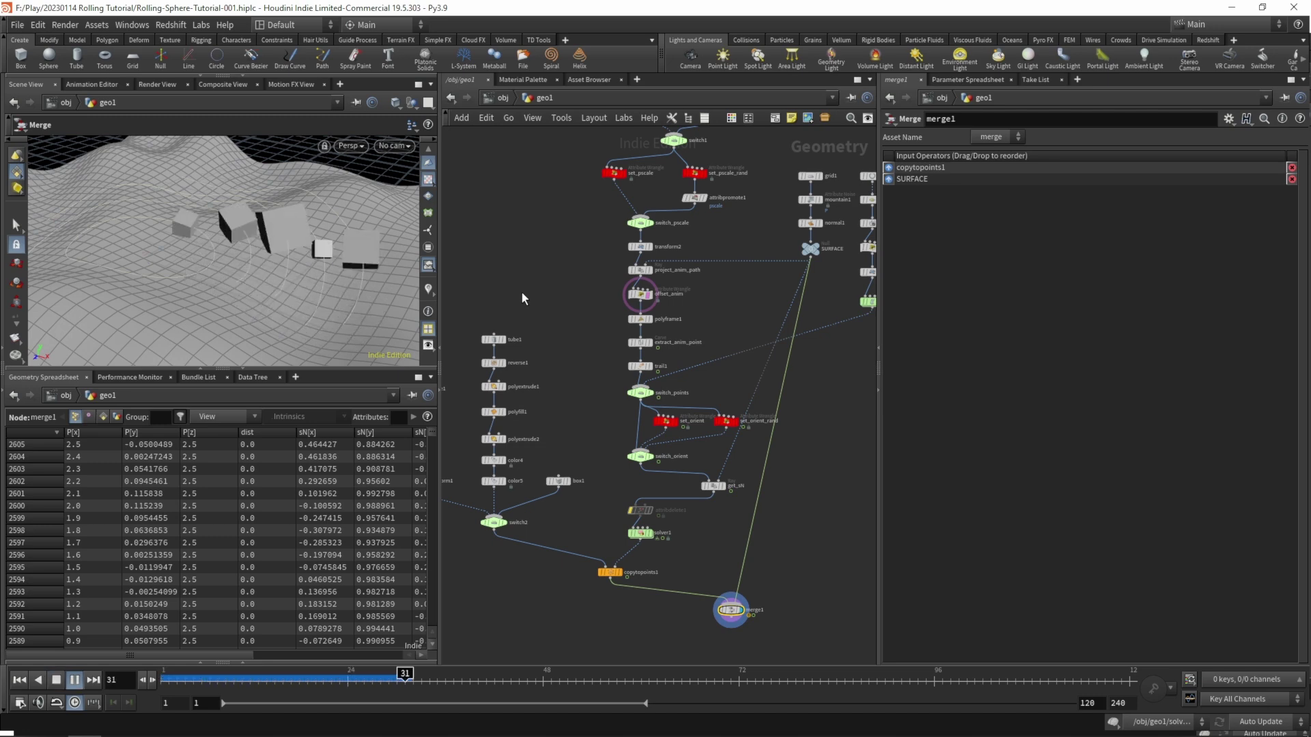
{"action": "key", "text": "ctrl+Up"}
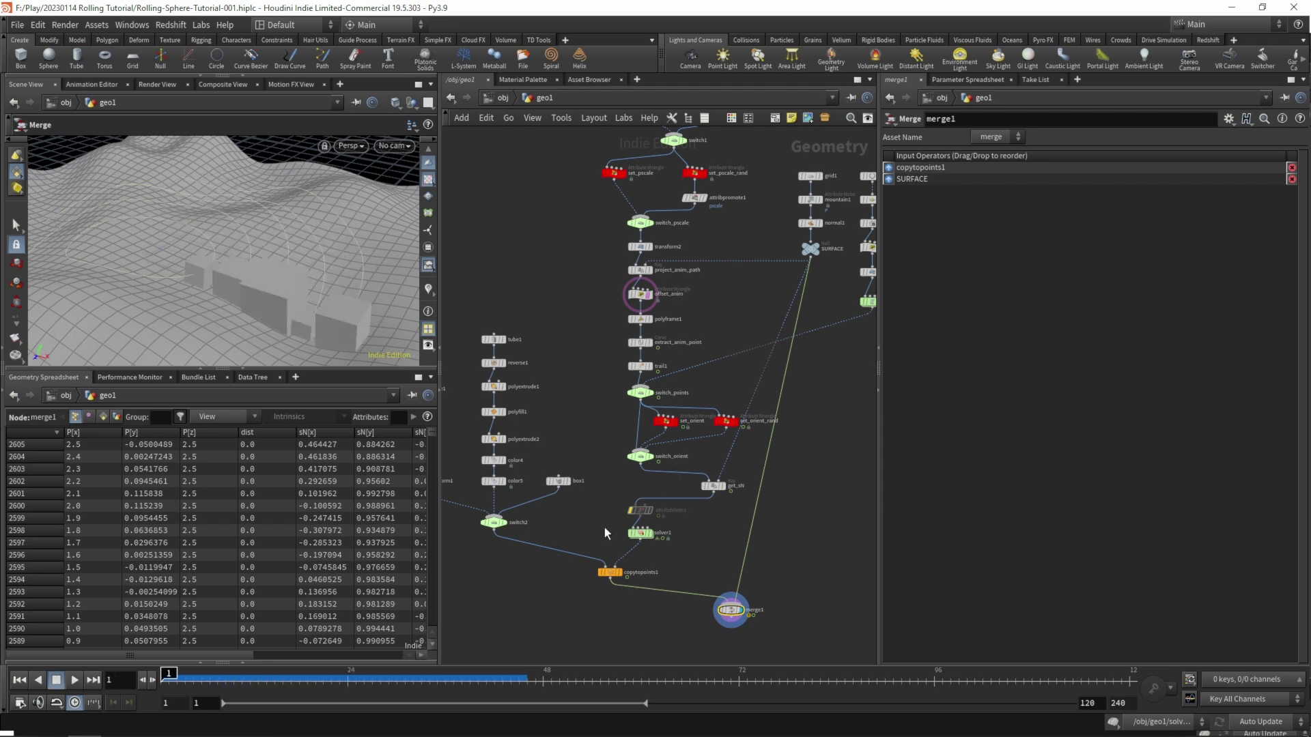
Select solver1, play its animation, then stop and reset to frame 1
{"action": "left_click_drag", "start_coordinate": [678, 541], "coordinate": [678, 541]}
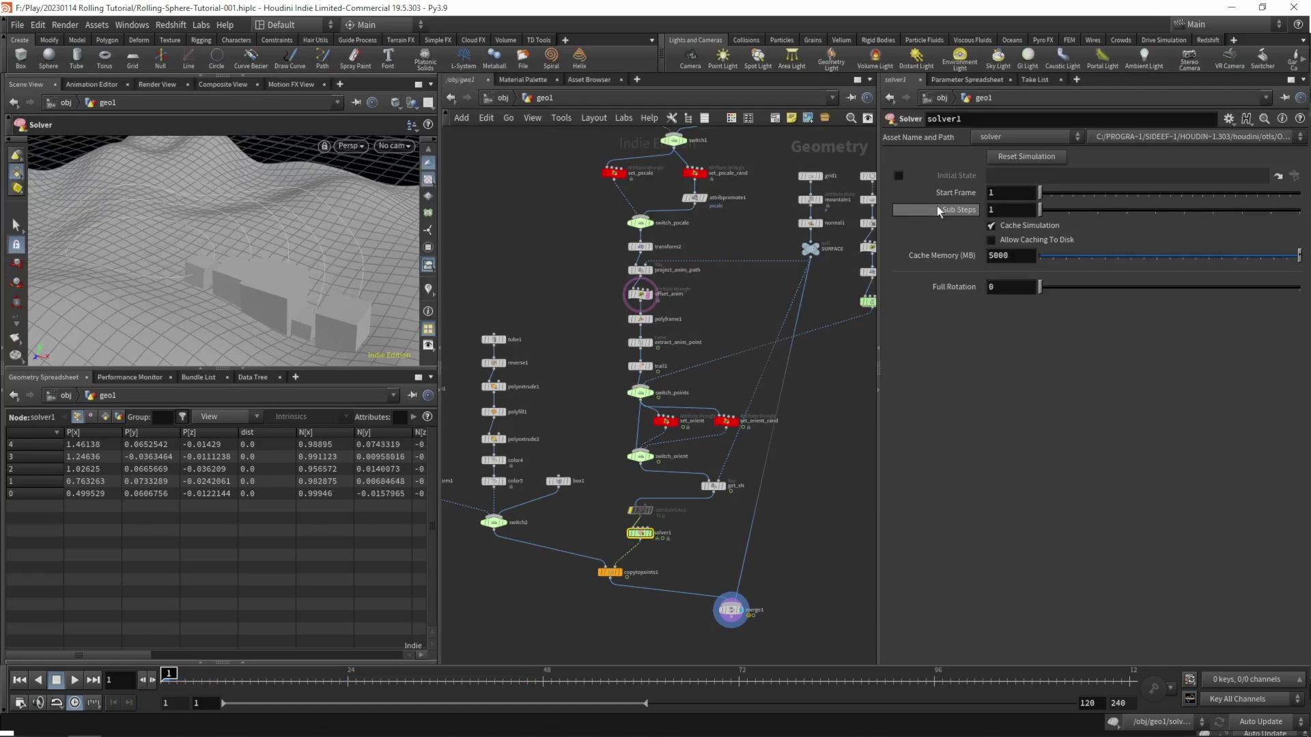
{"action": "key", "text": "Up"}
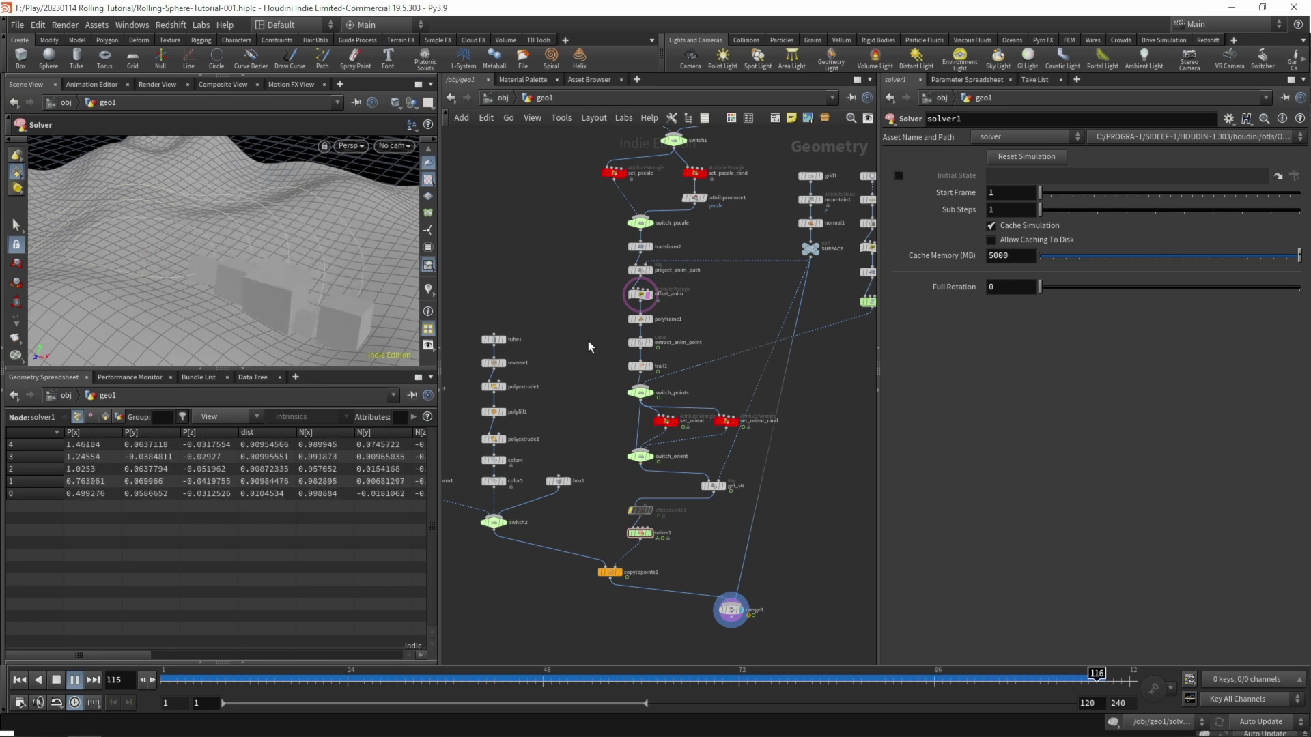
{"action": "key", "text": "ctrl+Up"}
{"action": "middle_click_drag", "start_coordinate": [644, 622], "coordinate": [633, 567]}
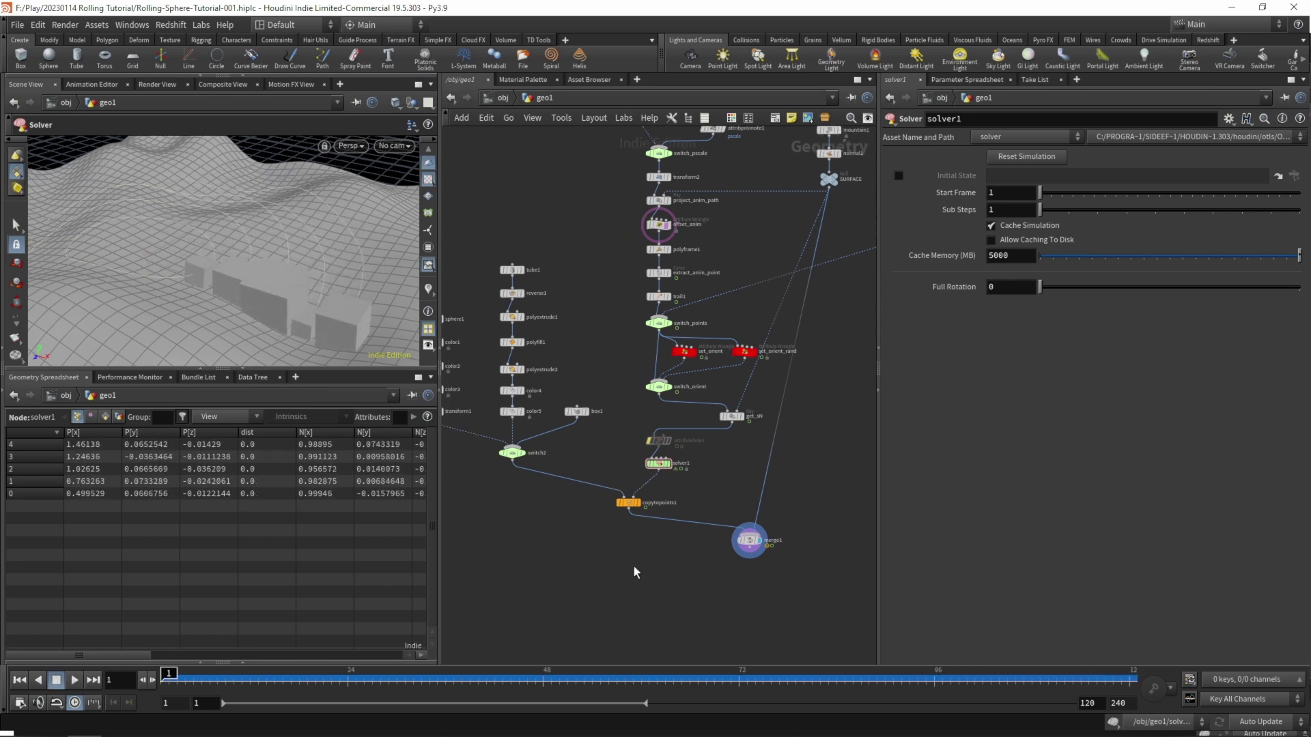
{"action": "key", "text": "Tab"}
{"action": "key", "text": "Escape"}
Bypass the mountain1 node so the terrain becomes flat
{"action": "middle_click_drag", "start_coordinate": [775, 281], "coordinate": [722, 381]}
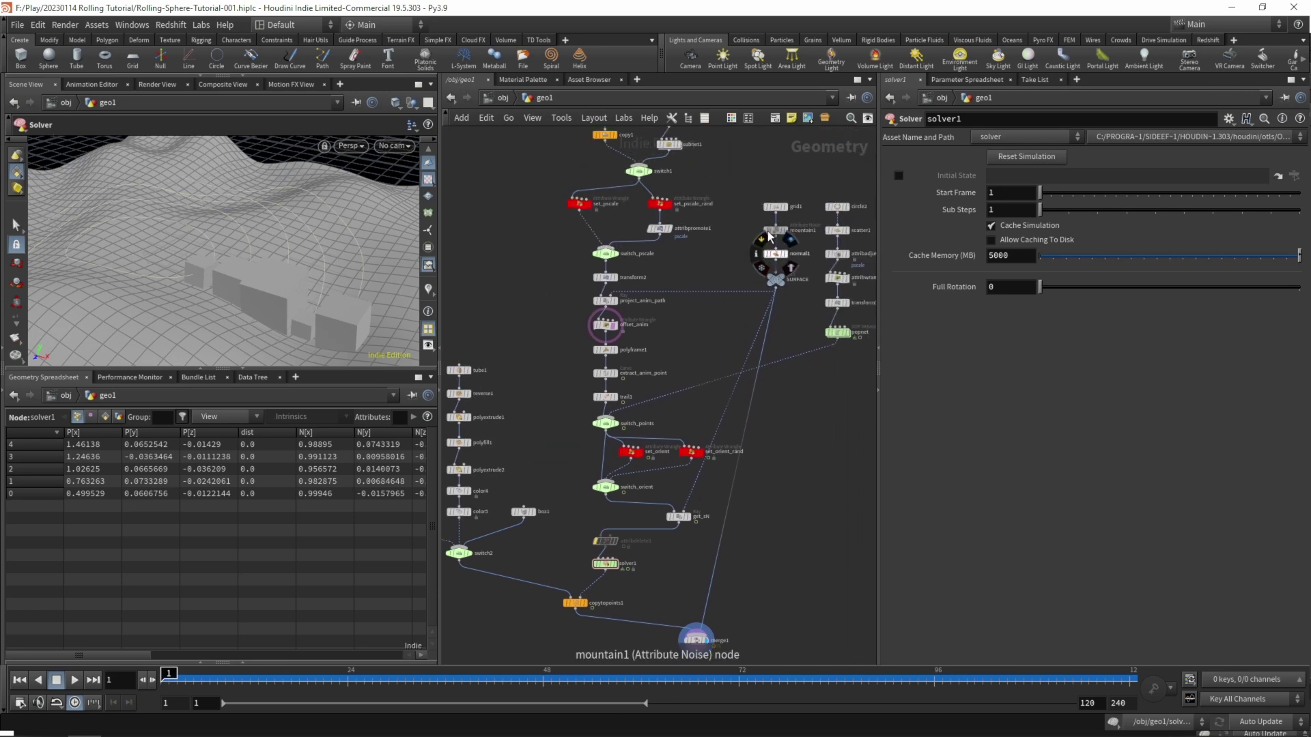
{"action": "left_click", "coordinate": [761, 216]}
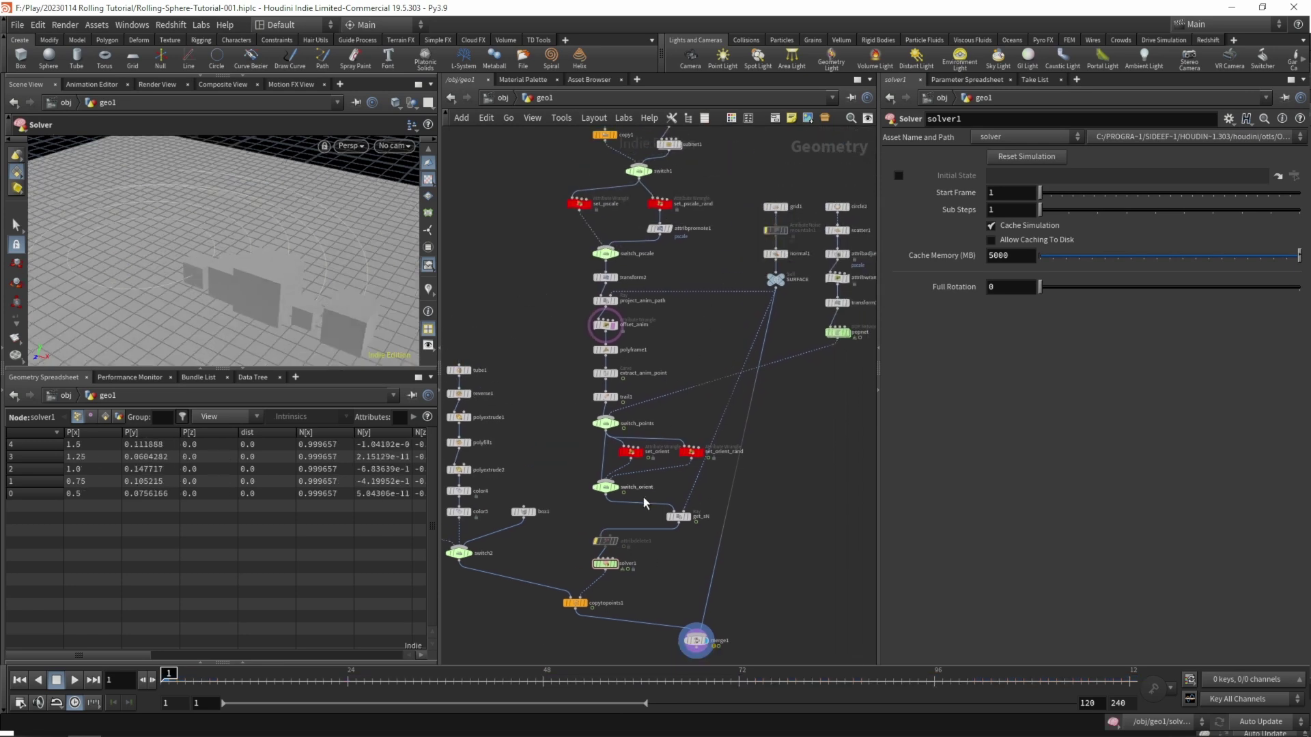
{"action": "middle_click_drag", "start_coordinate": [594, 597], "coordinate": [555, 468]}
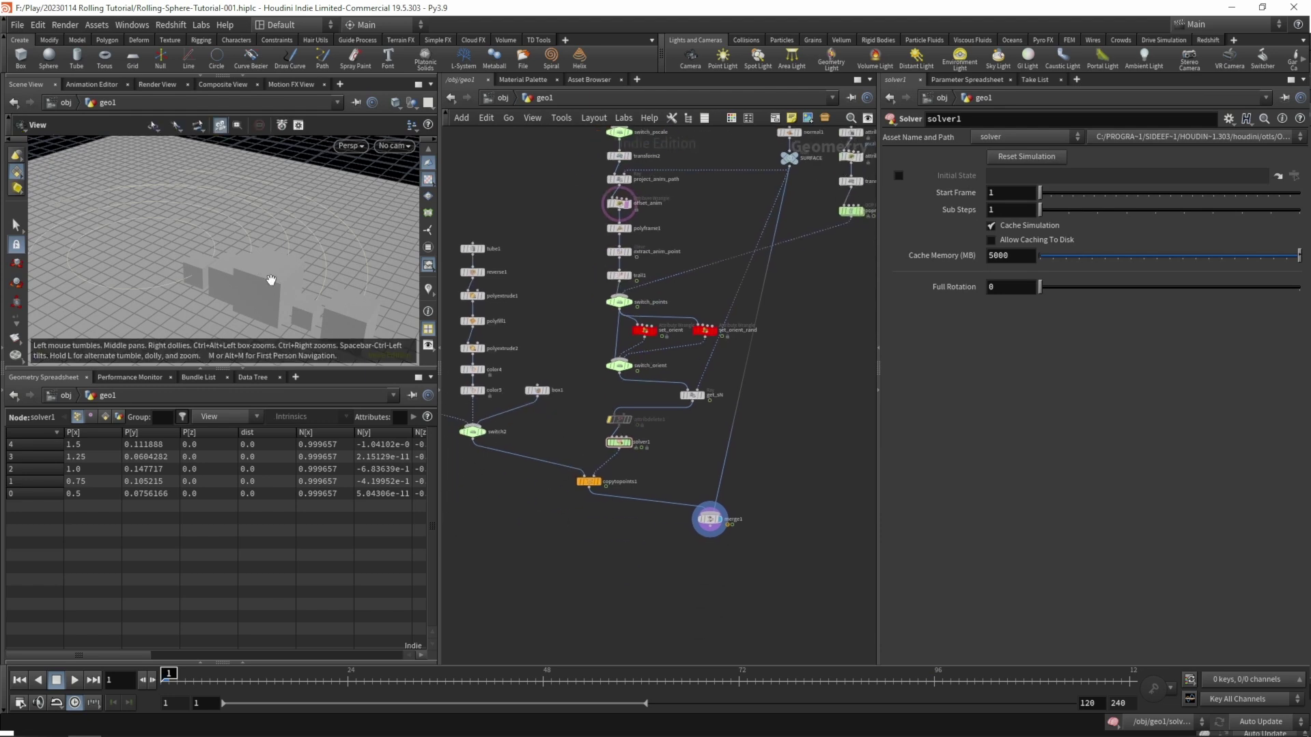
Watch the boxes roll from front and right views, reset to frame 1, return to perspective
{"action": "key", "text": "space+3"}
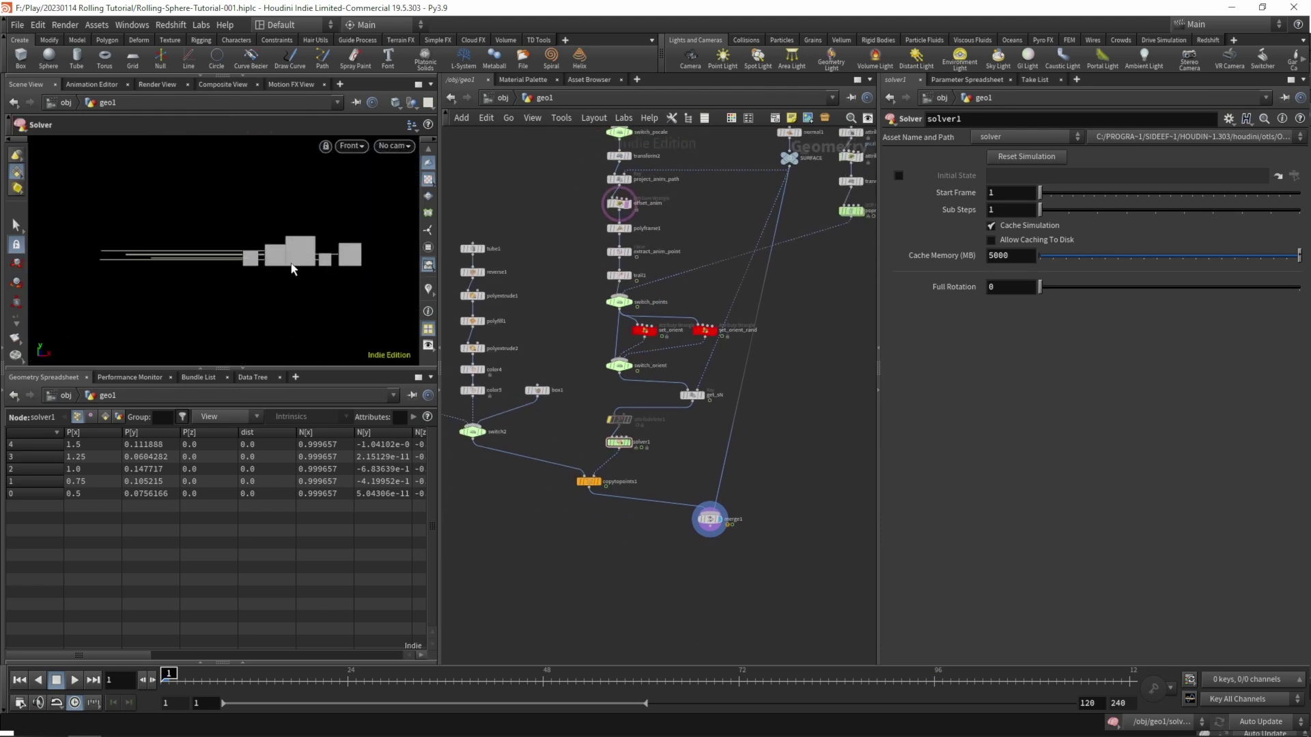
{"action": "key", "text": "space+4"}
{"action": "key", "text": "Up"}
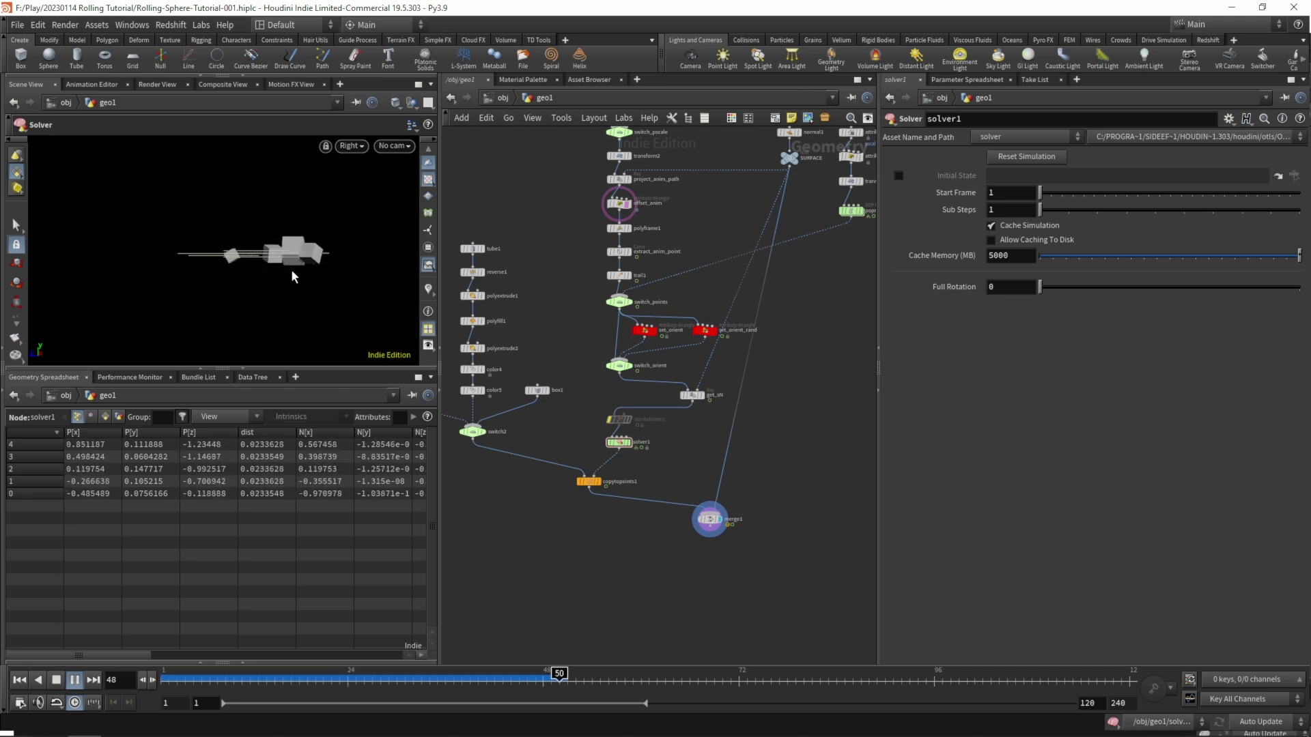
{"action": "key", "text": "Up"}
{"action": "key", "text": "ctrl+Up"}
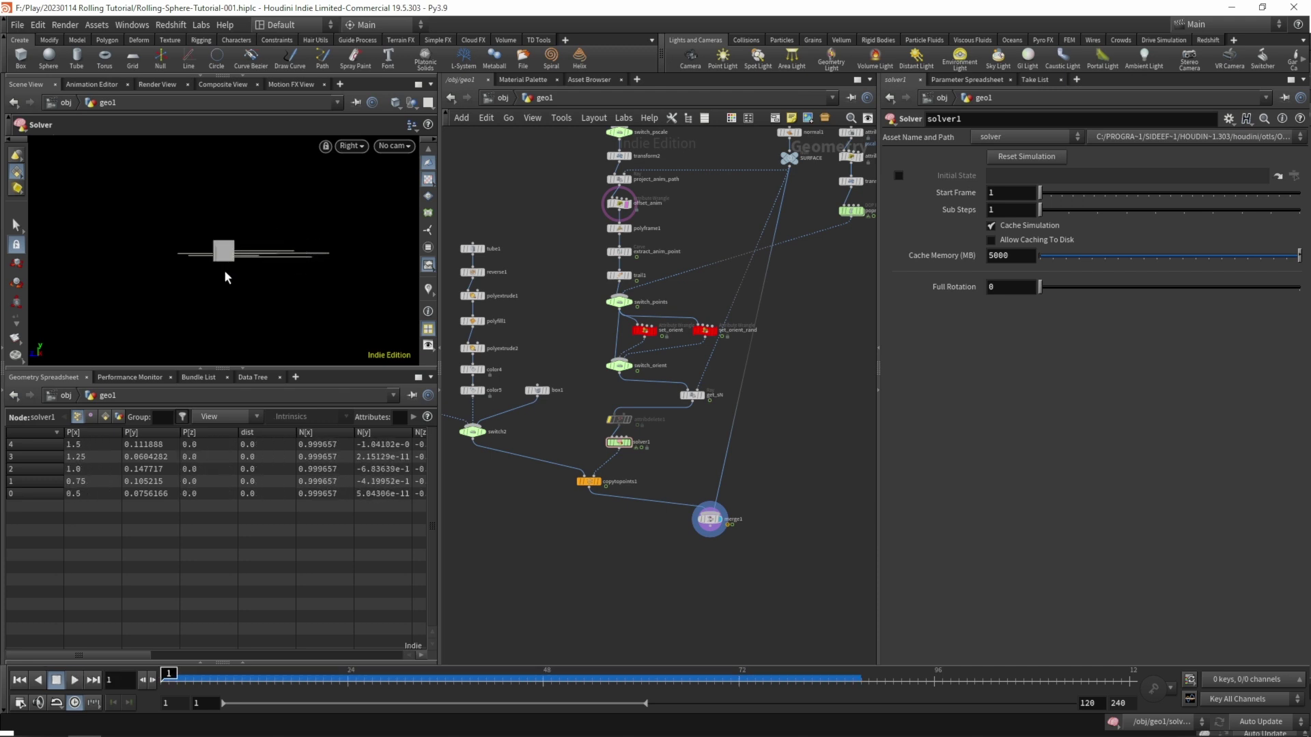
{"action": "key", "text": "space+1"}
Add a For-Each Connected Piece loop, wiring copytopoints1 in with packing and instancing off
{"action": "key", "text": "Tab"}
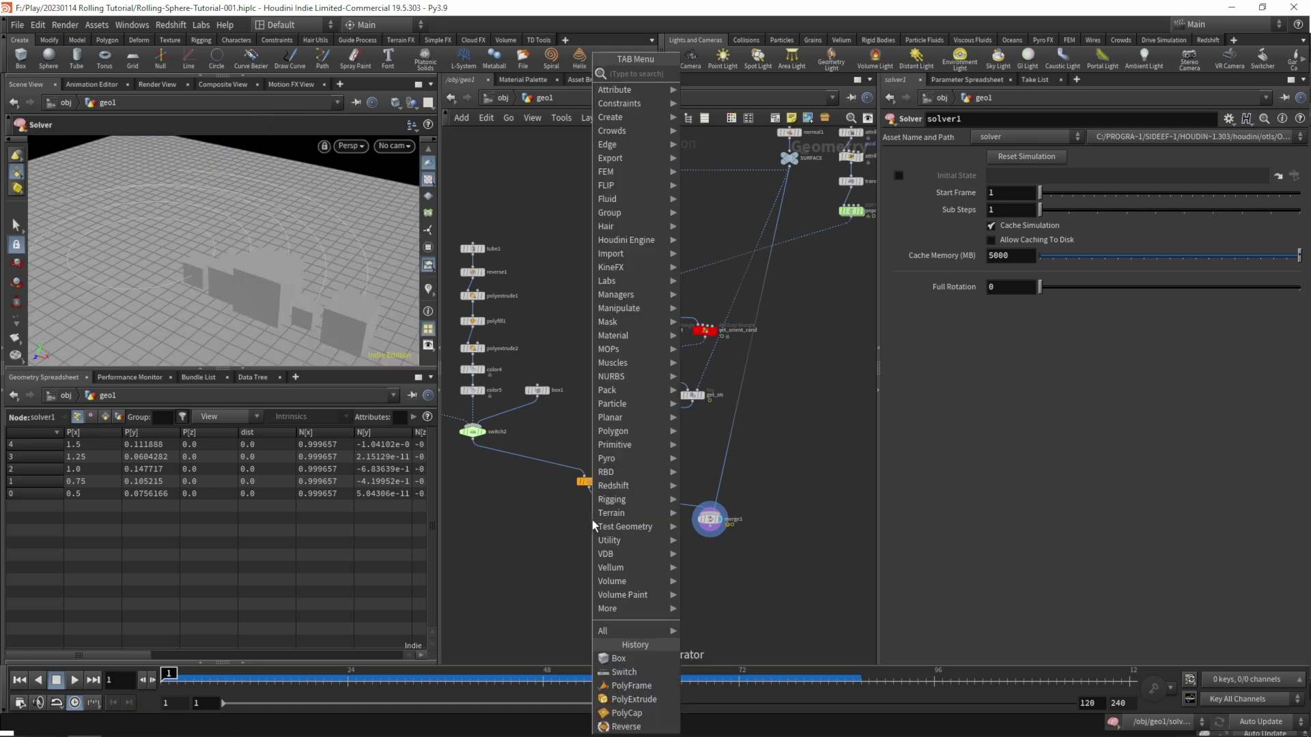
{"action": "type", "text": "for"}
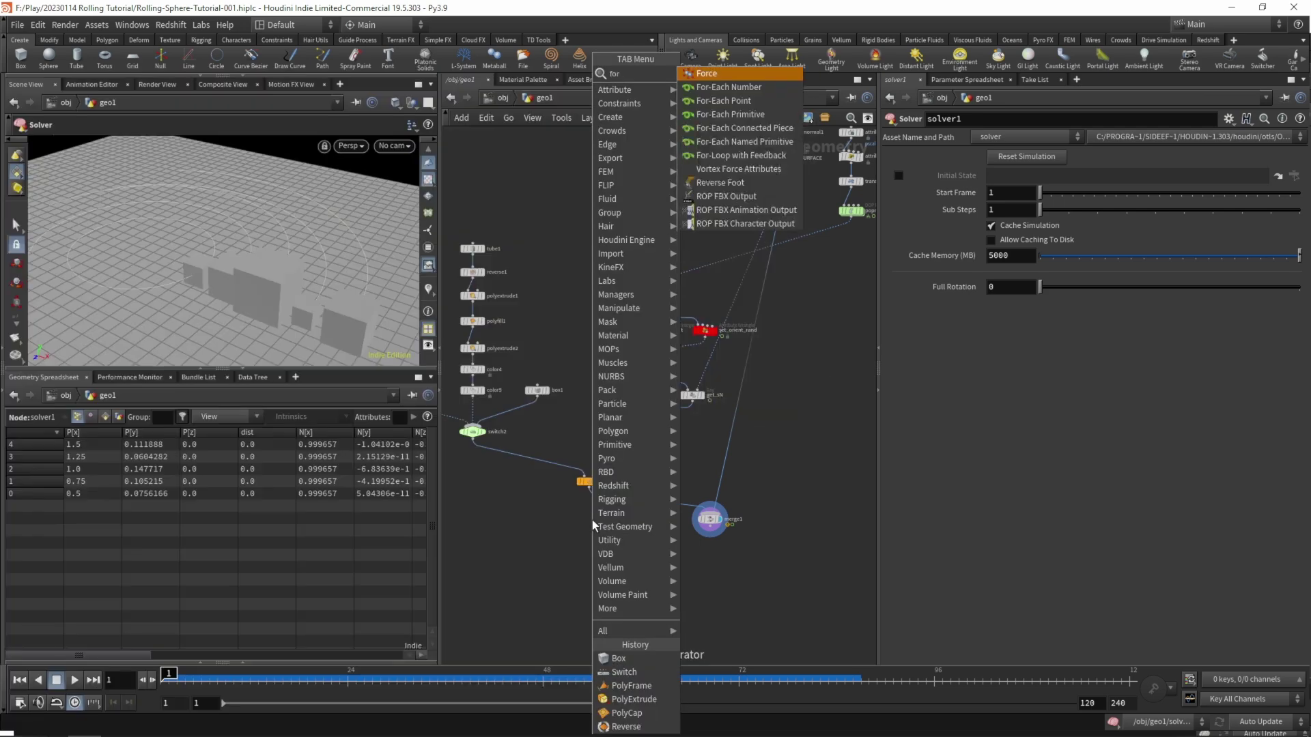
{"action": "left_click", "coordinate": [761, 129]}
{"action": "left_click", "coordinate": [557, 521]}
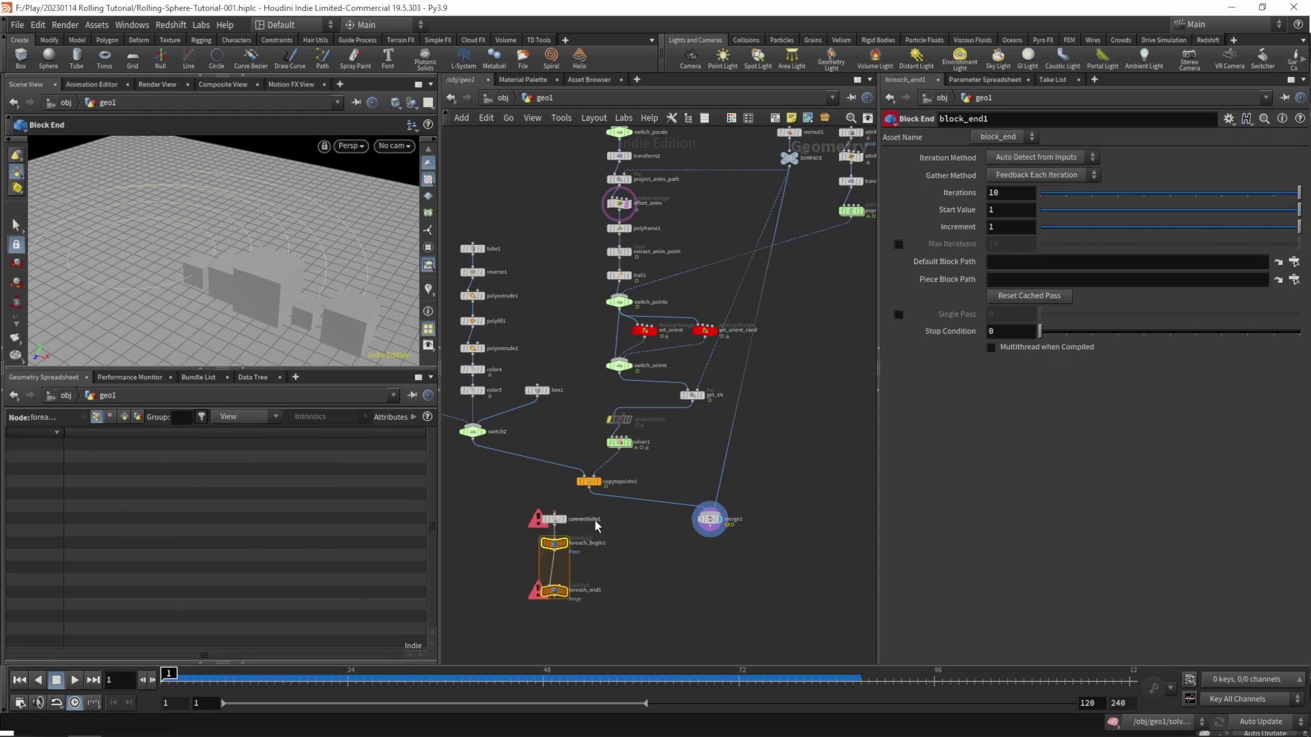
{"action": "left_click", "coordinate": [588, 482]}
{"action": "left_click", "coordinate": [991, 226]}
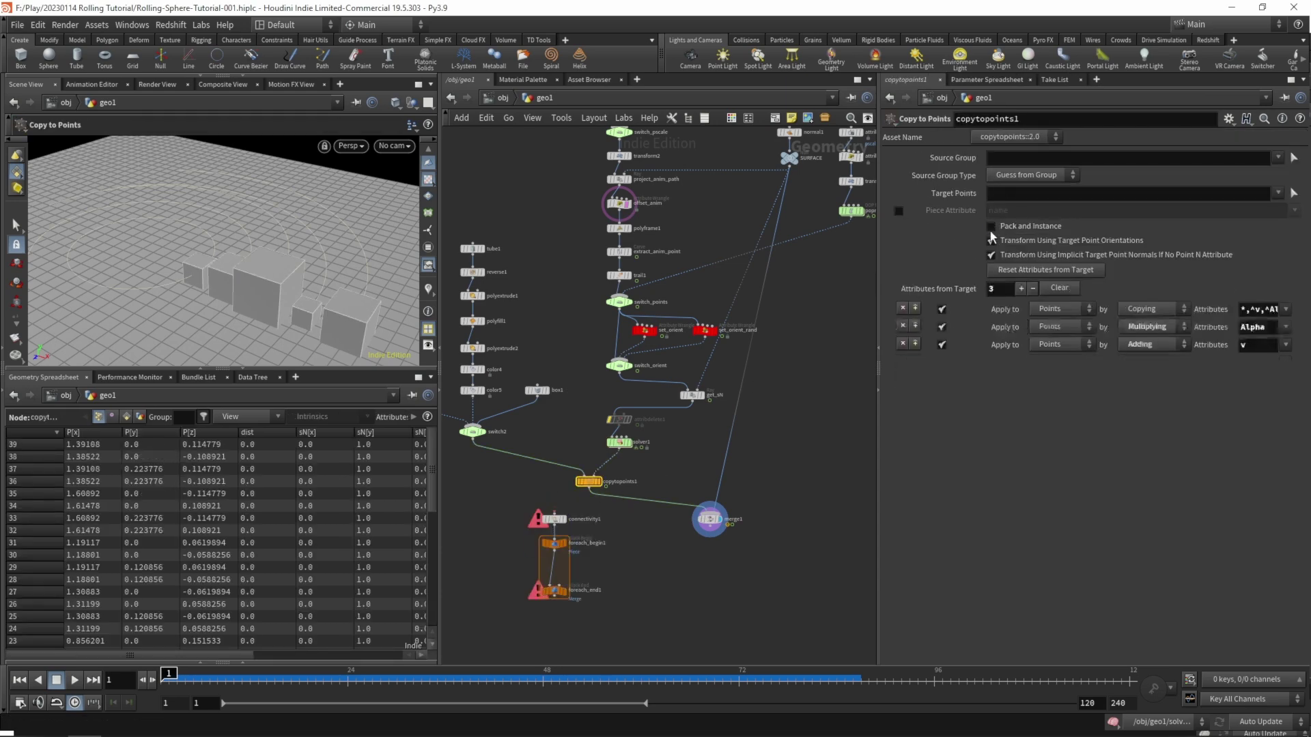
{"action": "left_click_drag", "start_coordinate": [589, 488], "coordinate": [554, 513]}
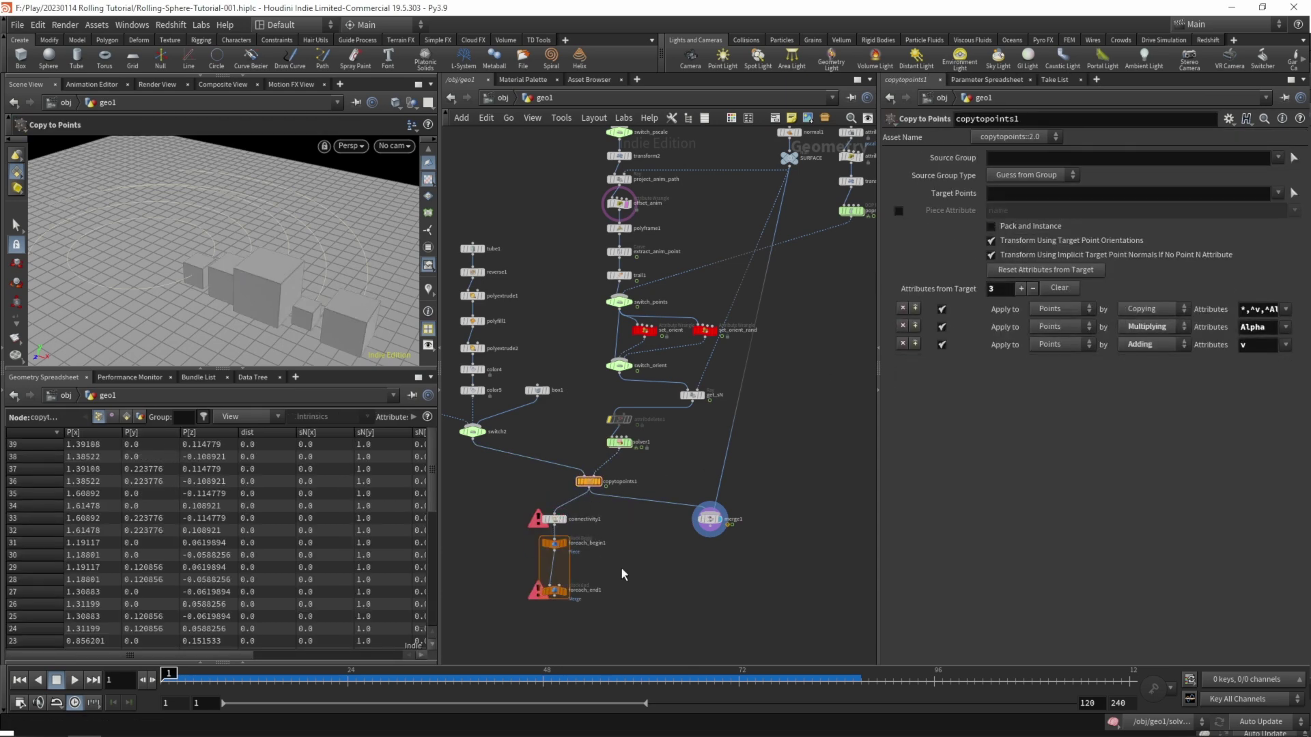
Insert a Match Size node inside the for-each loop
{"action": "key", "text": "Tab"}
{"action": "type", "text": "match"}
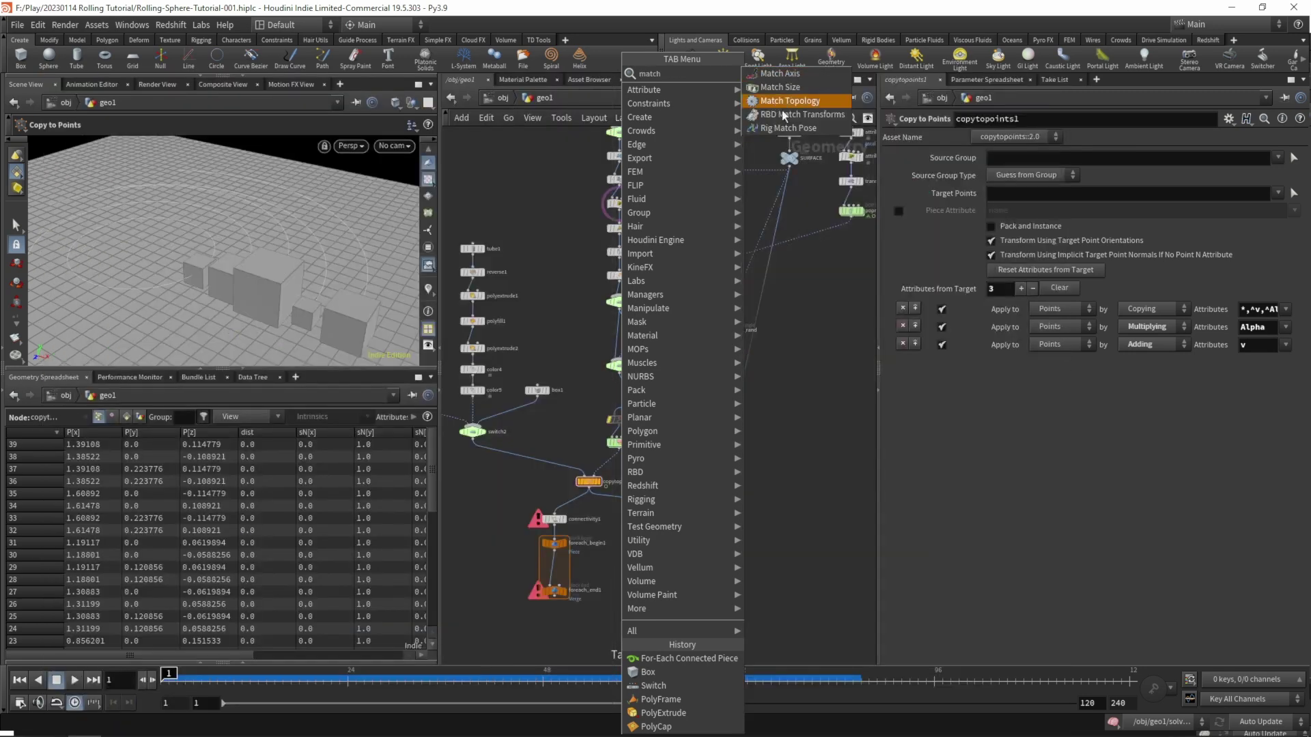
{"action": "left_click", "coordinate": [780, 88]}
{"action": "left_click", "coordinate": [554, 568]}
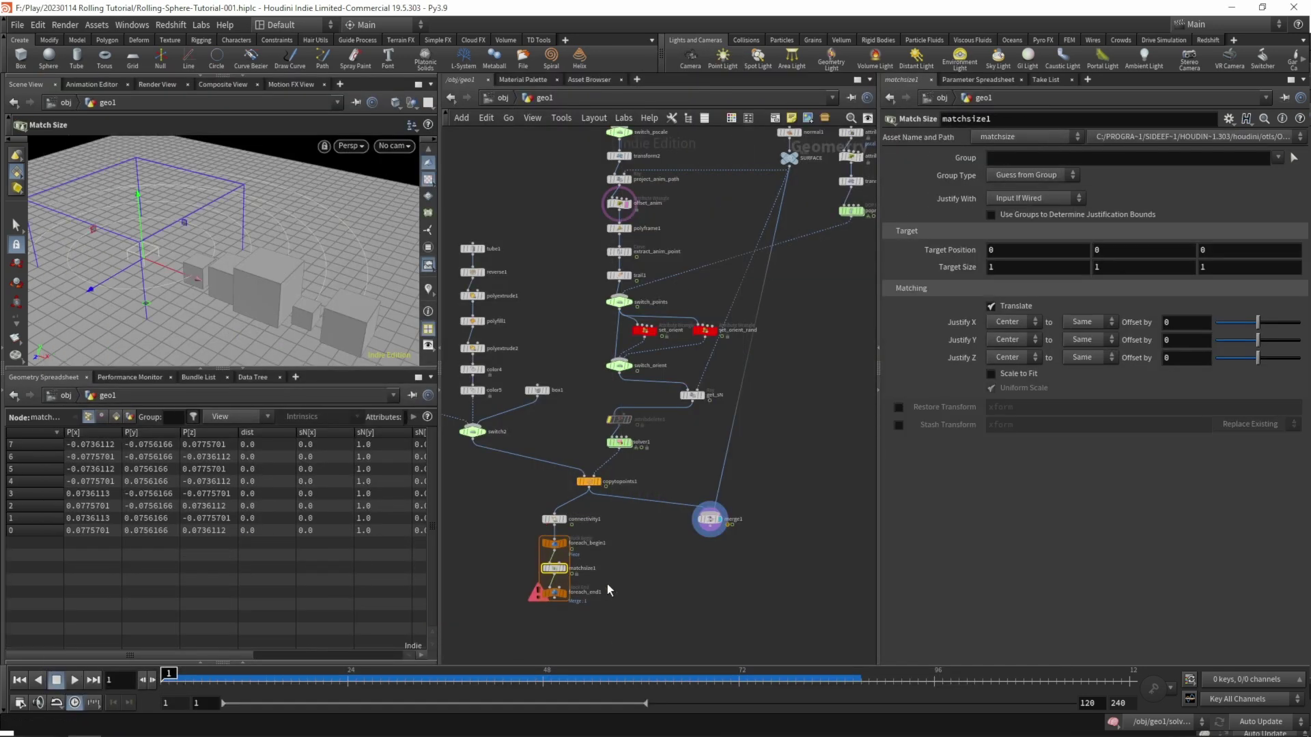
Set Match Size Justify X and Z to None, Justify Y to Min, and display the loop output
{"action": "left_click", "coordinate": [1024, 322]}
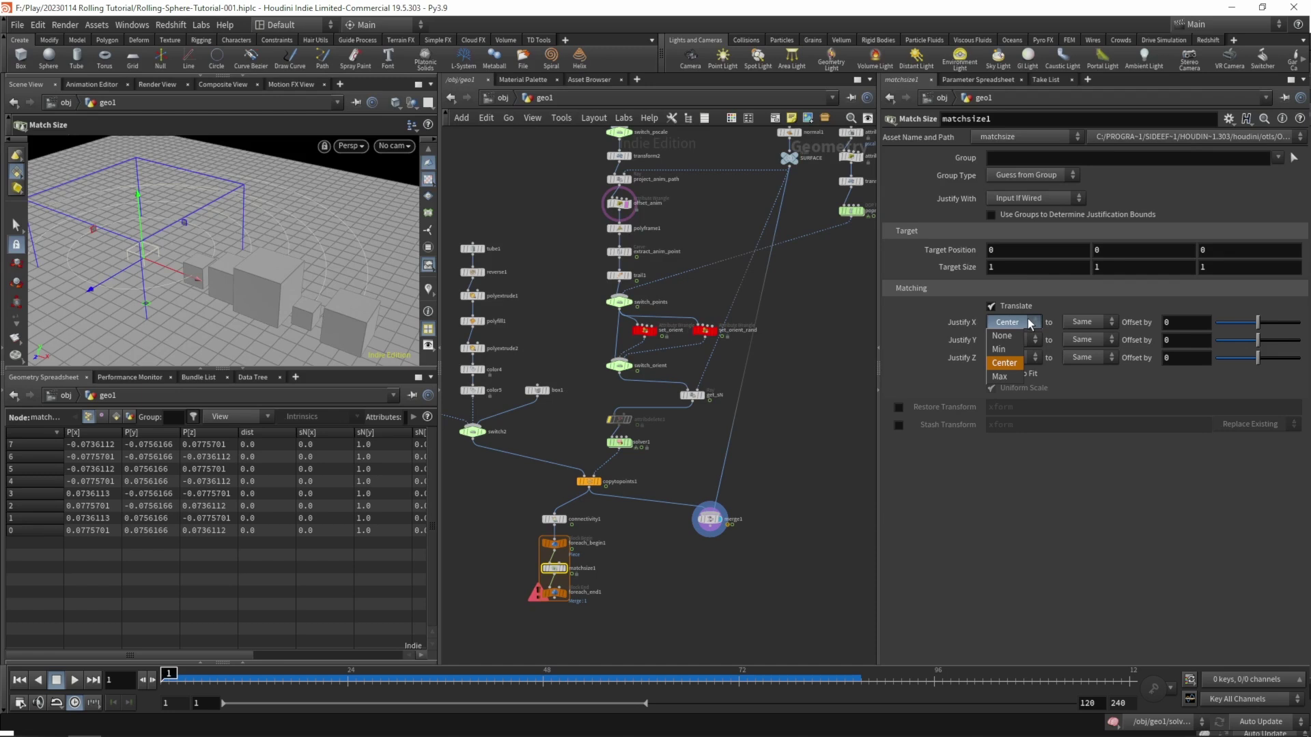
{"action": "left_click", "coordinate": [1017, 325]}
{"action": "left_click", "coordinate": [1014, 358]}
{"action": "left_click", "coordinate": [1009, 370]}
{"action": "left_click", "coordinate": [1014, 341]}
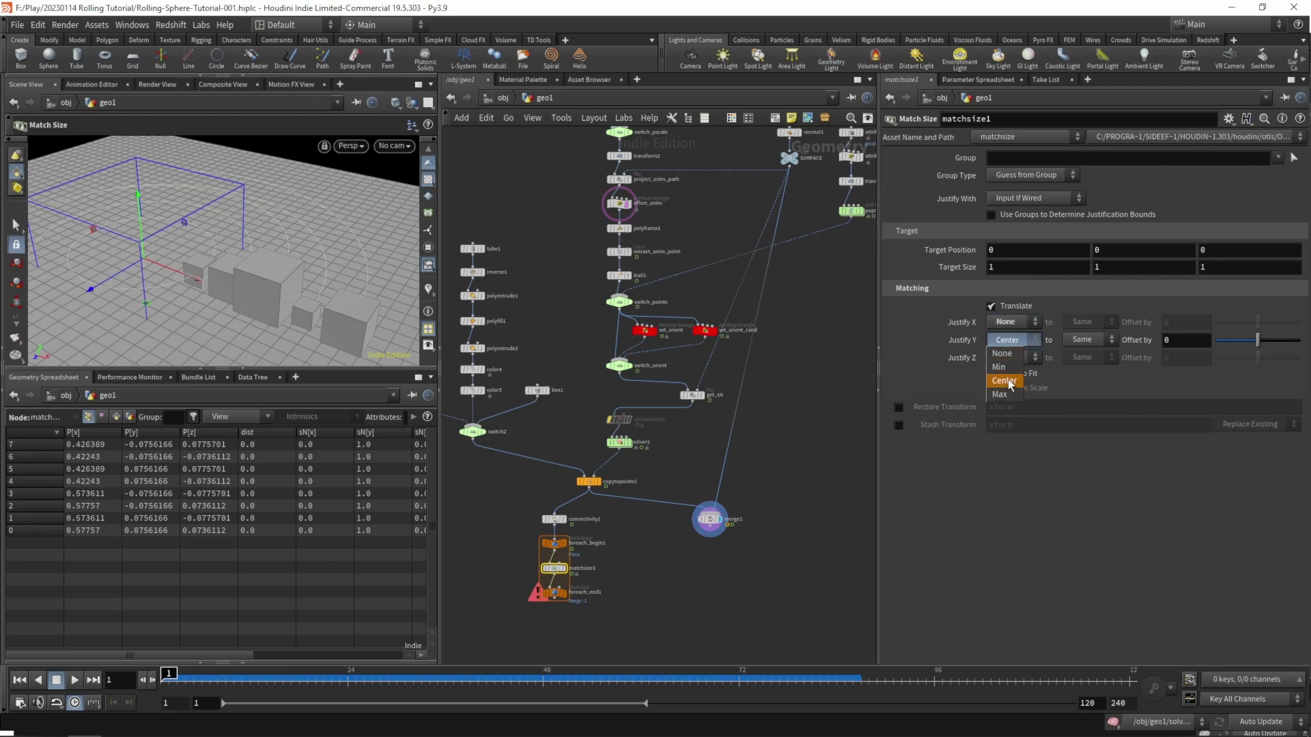
{"action": "left_click", "coordinate": [1000, 367]}
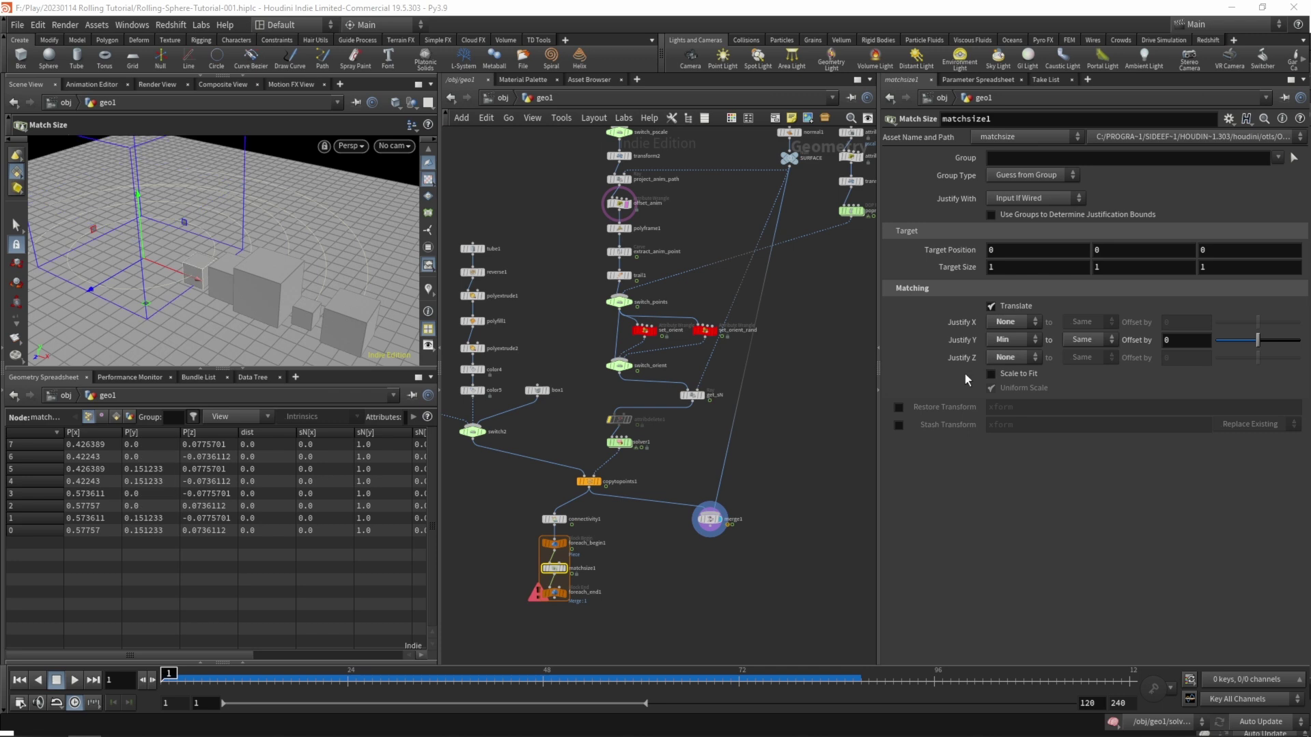
{"action": "left_click", "coordinate": [564, 594]}
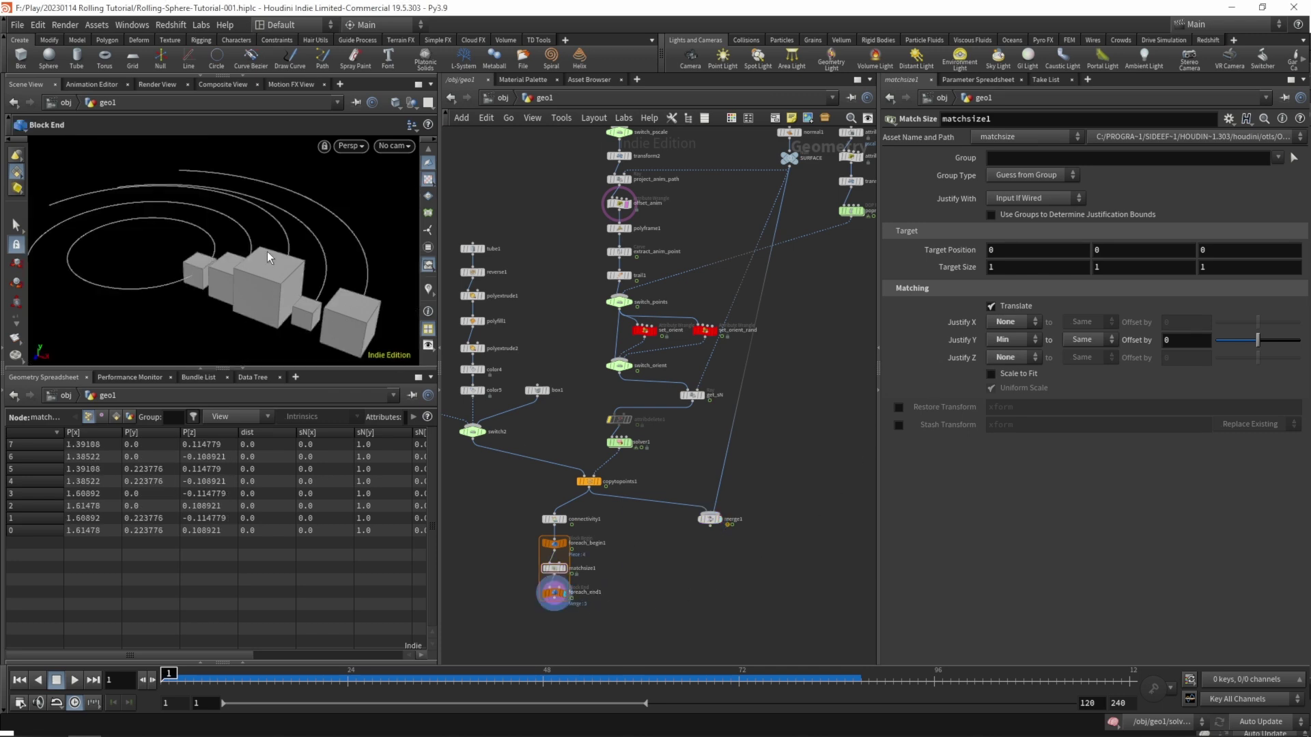
Play the animation and tumble the viewport to watch the boxes roll along circular paths
{"action": "key", "text": "Up"}
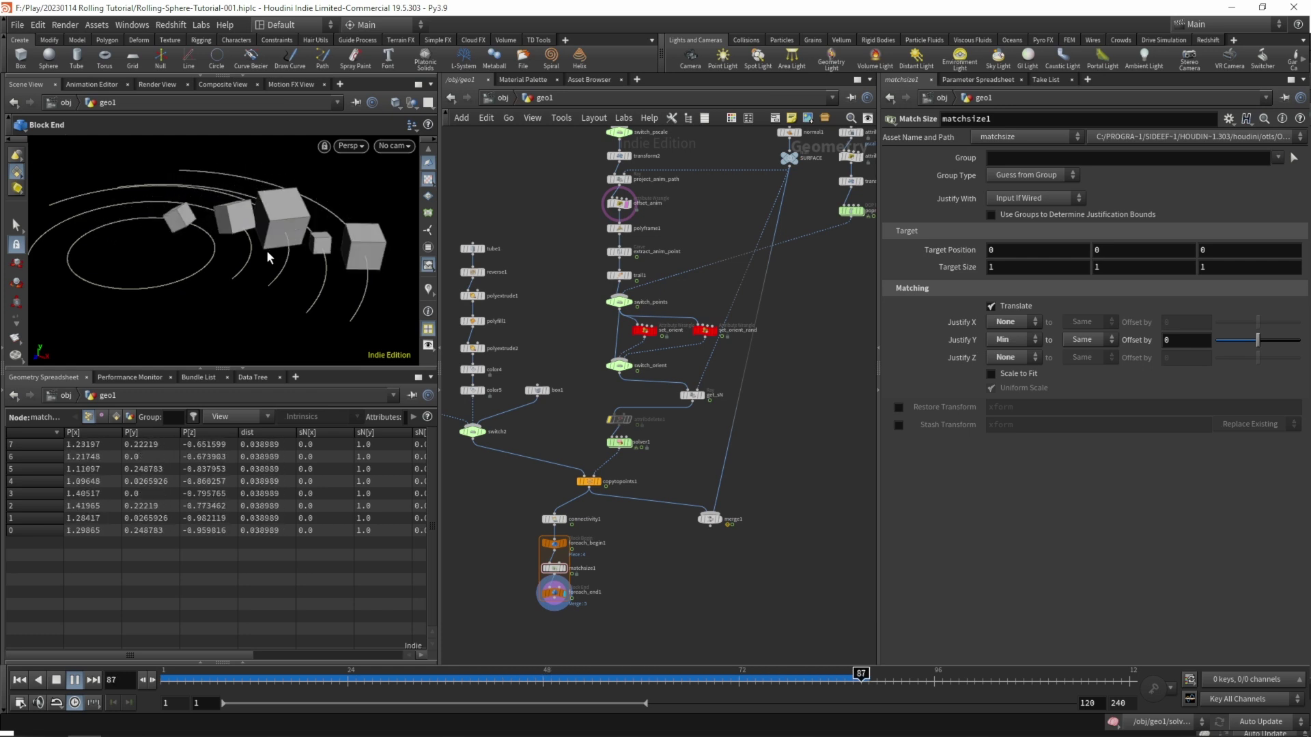
{"action": "key", "text": "Escape"}
{"action": "left_click_drag", "start_coordinate": [252, 306], "coordinate": [153, 243]}
{"action": "key", "text": "Return"}
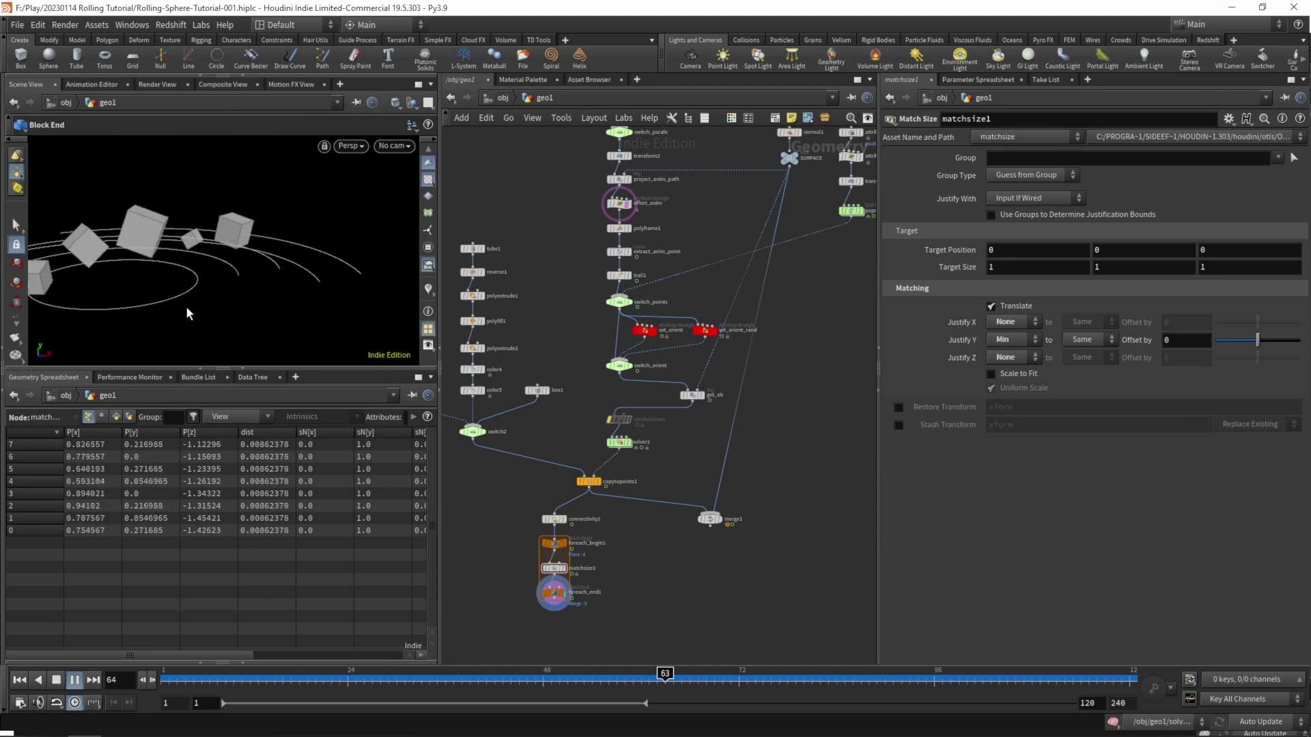
{"action": "left_click_drag", "start_coordinate": [200, 313], "coordinate": [236, 276], "text": "alt"}
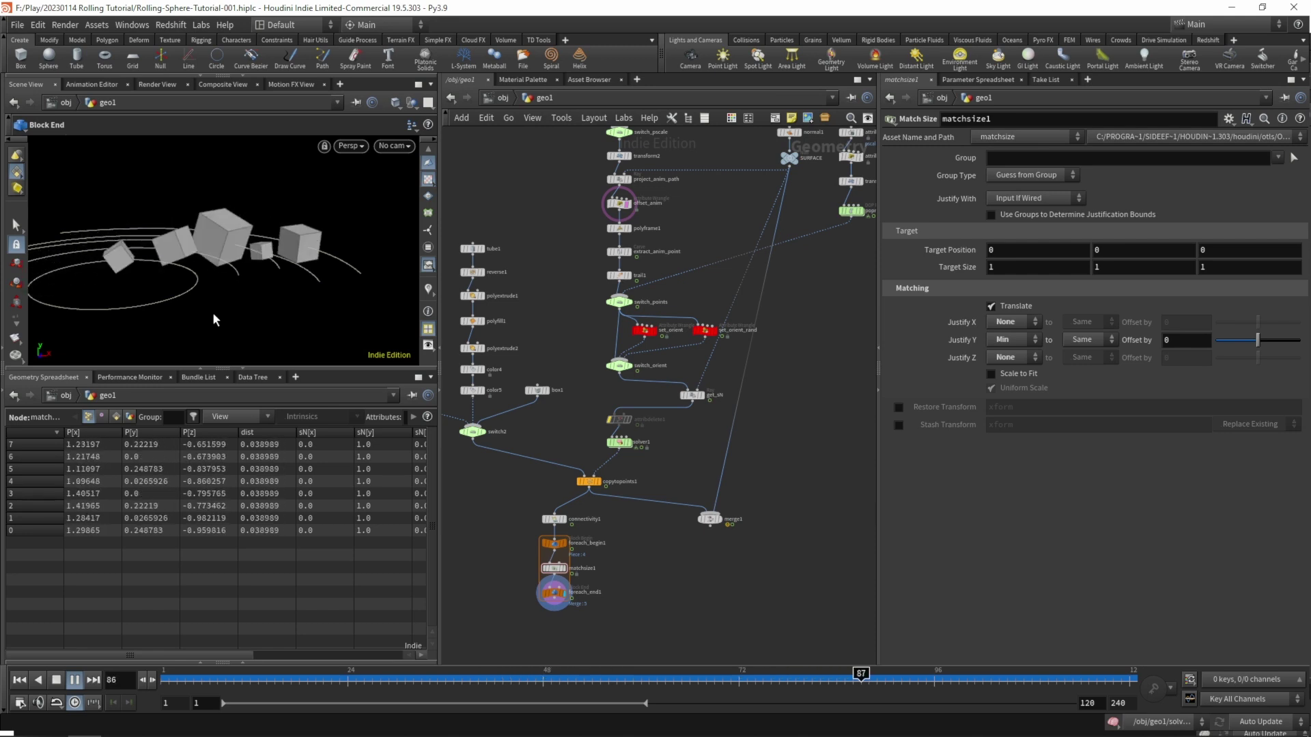
{"action": "mouse_move", "coordinate": [255, 313]}
{"action": "left_mouse_down"}
{"action": "mouse_move", "coordinate": [287, 301]}
{"action": "mouse_move", "coordinate": [249, 255]}
{"action": "mouse_move", "coordinate": [239, 274]}
{"action": "mouse_move", "coordinate": [255, 288]}
{"action": "left_mouse_up"}
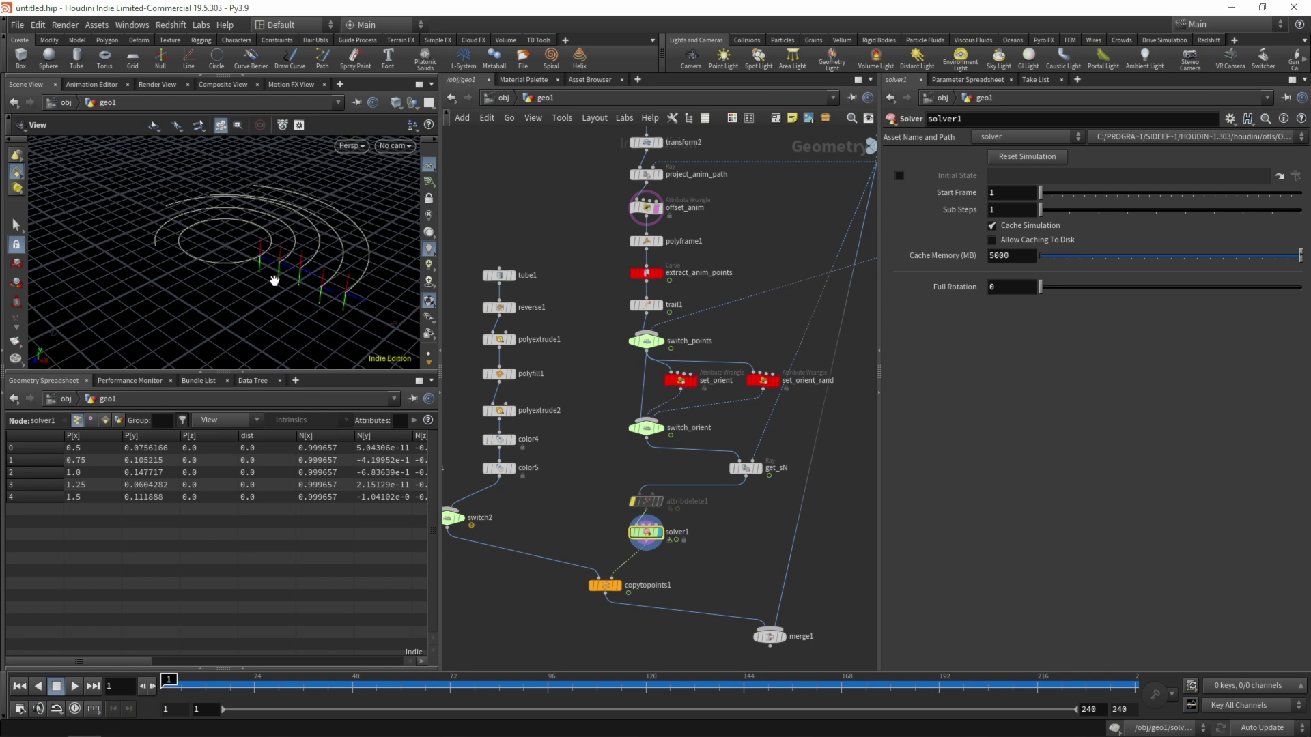
Scrub the solver scene's timeline forward and settle the playhead on frame 45
{"action": "left_click_drag", "start_coordinate": [170, 680], "coordinate": [329, 678]}
{"action": "left_click_drag", "start_coordinate": [321, 248], "coordinate": [284, 255]}
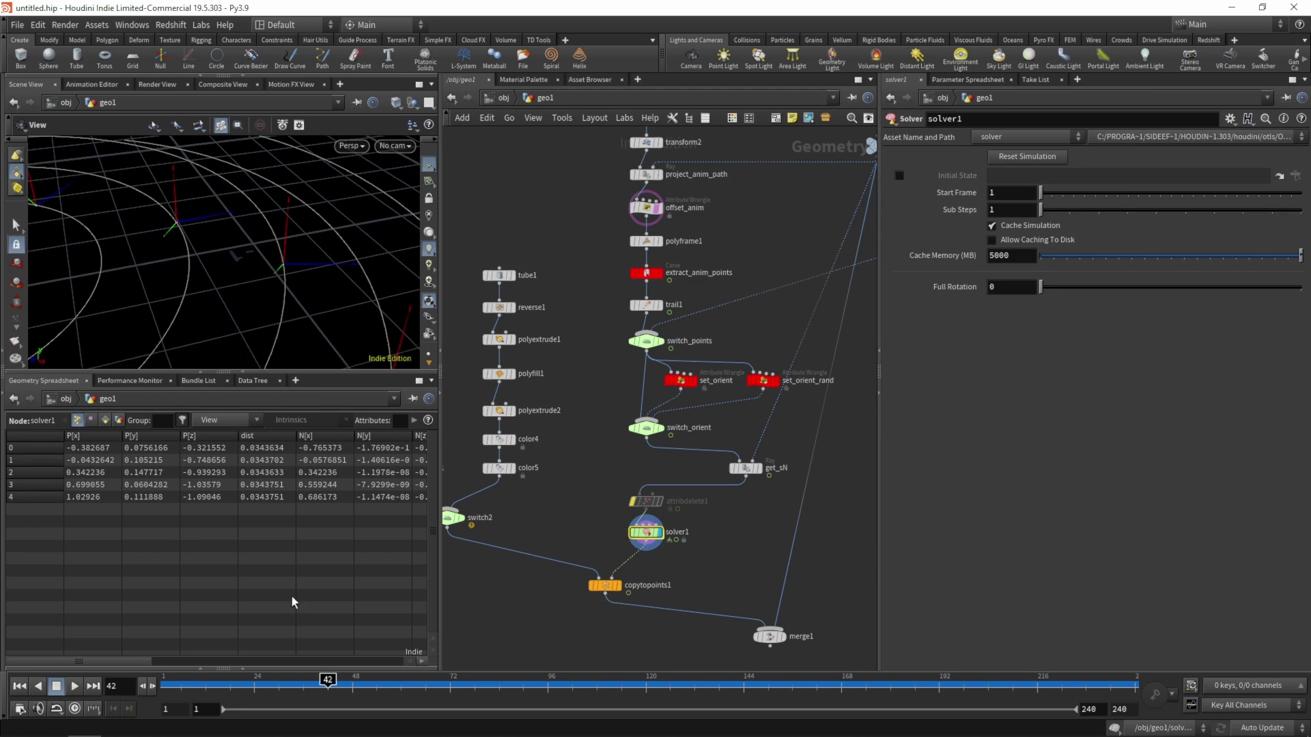
{"action": "left_click", "coordinate": [340, 680]}
{"action": "left_click_drag", "start_coordinate": [340, 680], "coordinate": [340, 680]}
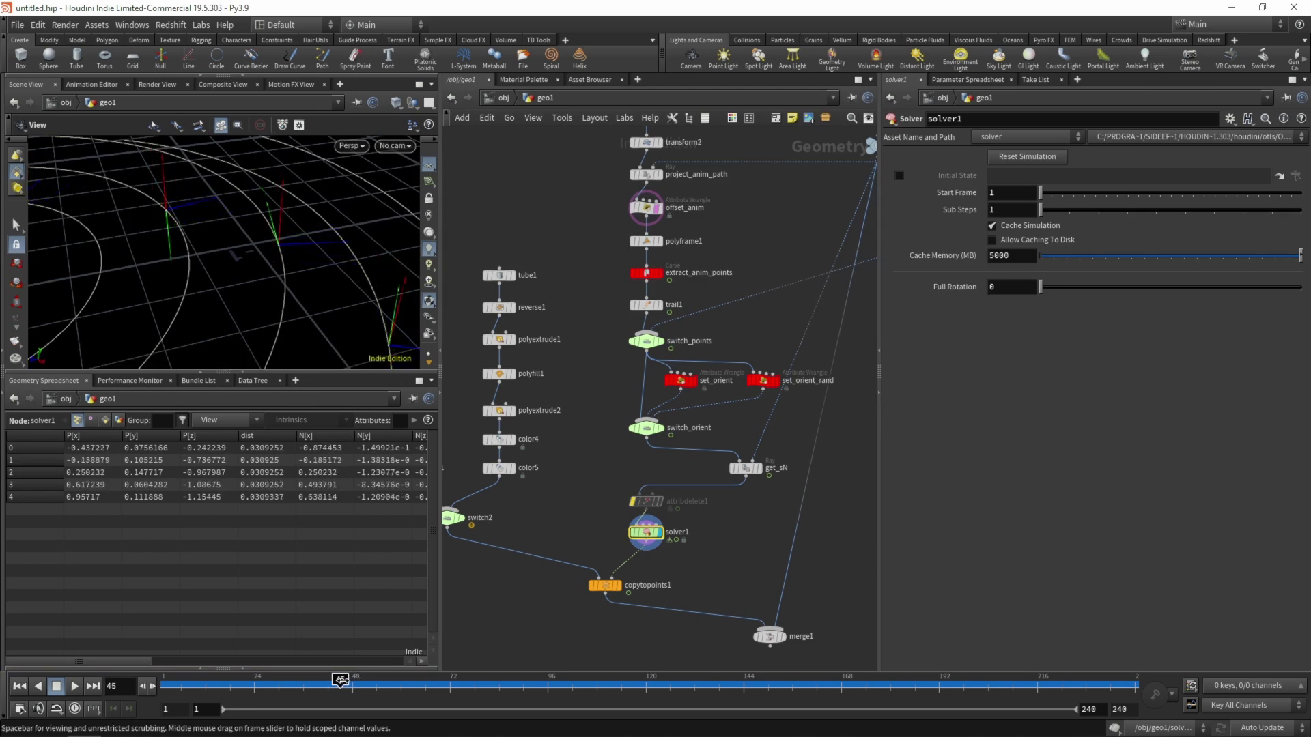
Orbit closer around the orientation axis gizmos on the curves, then jump back to frame 1
{"action": "left_click_drag", "start_coordinate": [395, 289], "coordinate": [210, 189]}
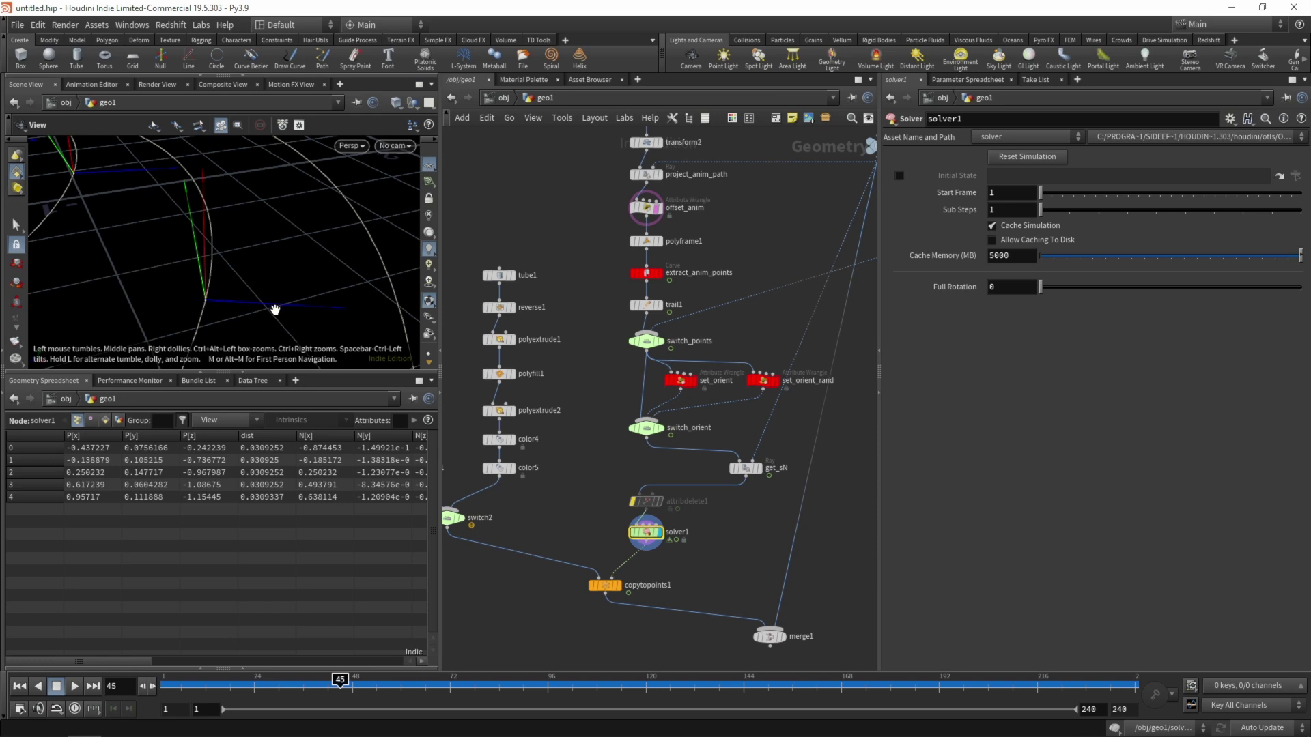
{"action": "left_click_drag", "start_coordinate": [208, 294], "coordinate": [226, 331]}
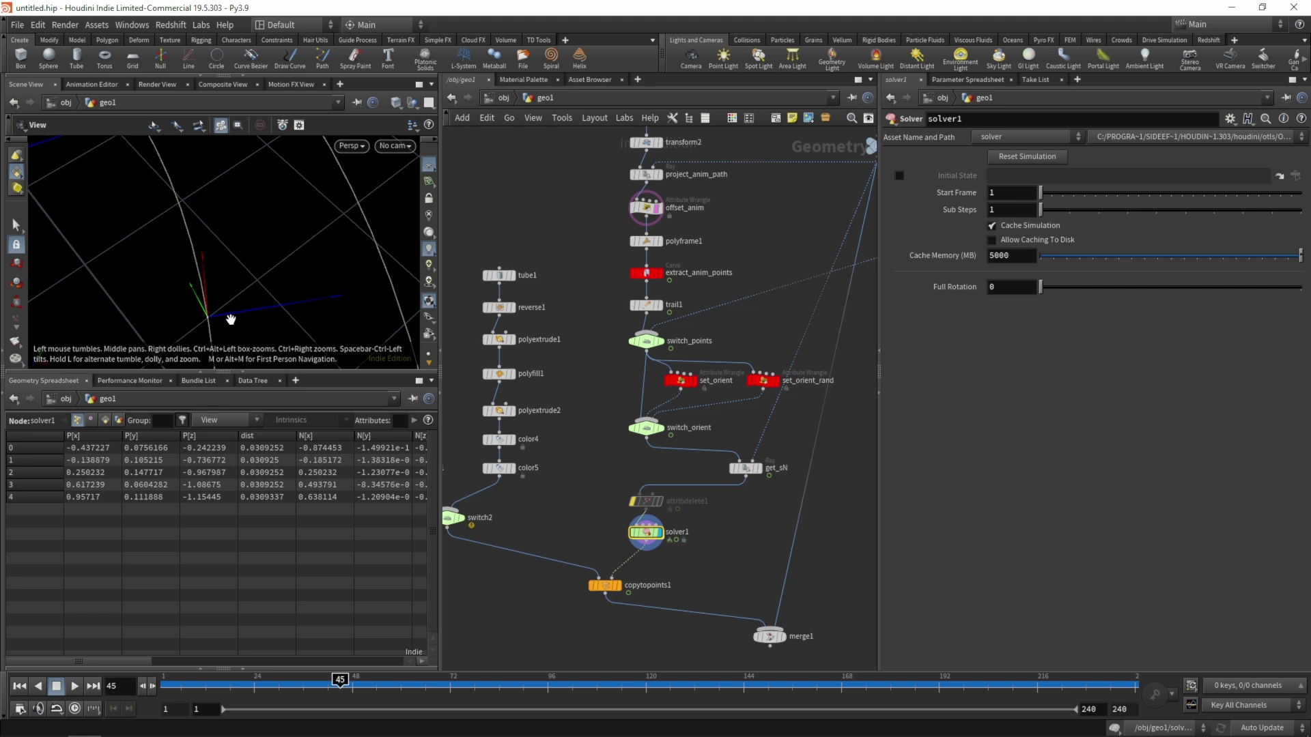
{"action": "mouse_move", "coordinate": [244, 257]}
{"action": "left_mouse_down"}
{"action": "mouse_move", "coordinate": [213, 264]}
{"action": "mouse_move", "coordinate": [223, 284]}
{"action": "mouse_move", "coordinate": [257, 231]}
{"action": "mouse_move", "coordinate": [246, 258]}
{"action": "left_mouse_up"}
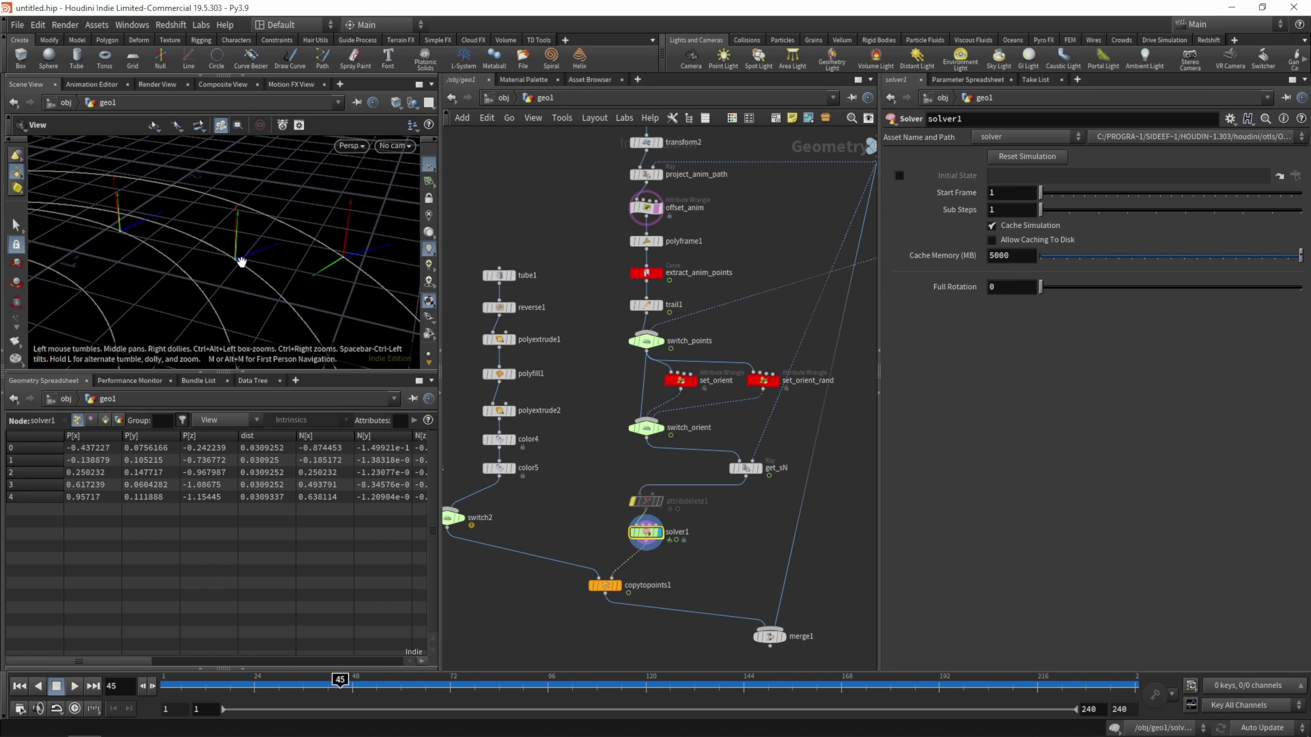
{"action": "key", "text": "ctrl+Up"}
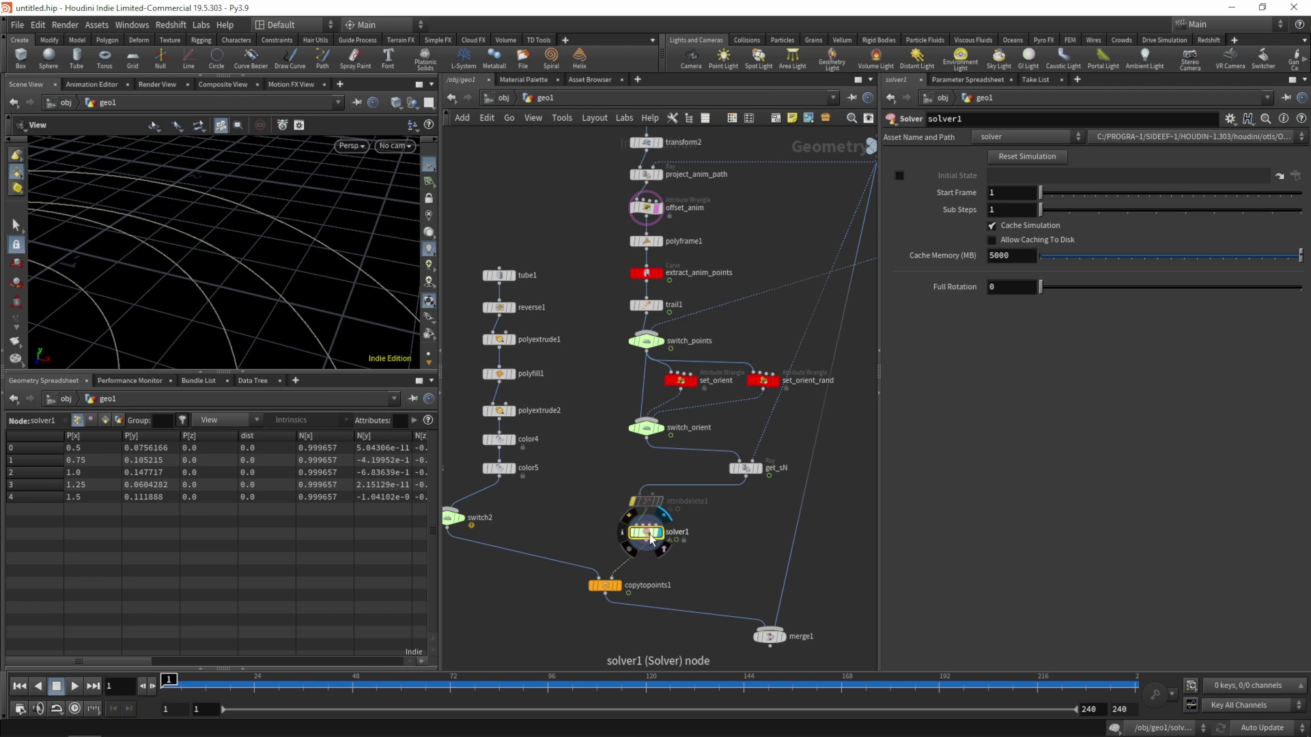
Duplicate solver1 as solver2, dive into solver1, and move both wrangles left
{"action": "left_click_drag", "start_coordinate": [651, 541], "coordinate": [733, 541], "text": "alt"}
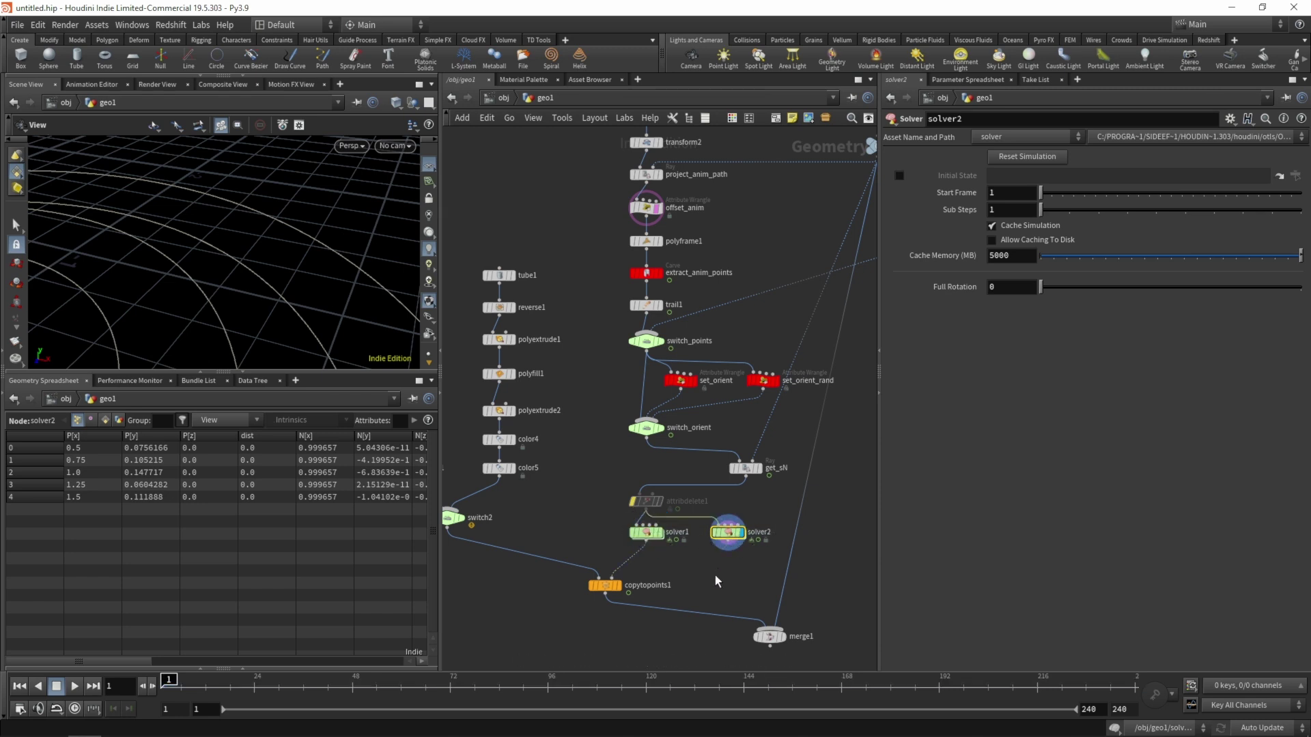
{"action": "double_click", "coordinate": [645, 533]}
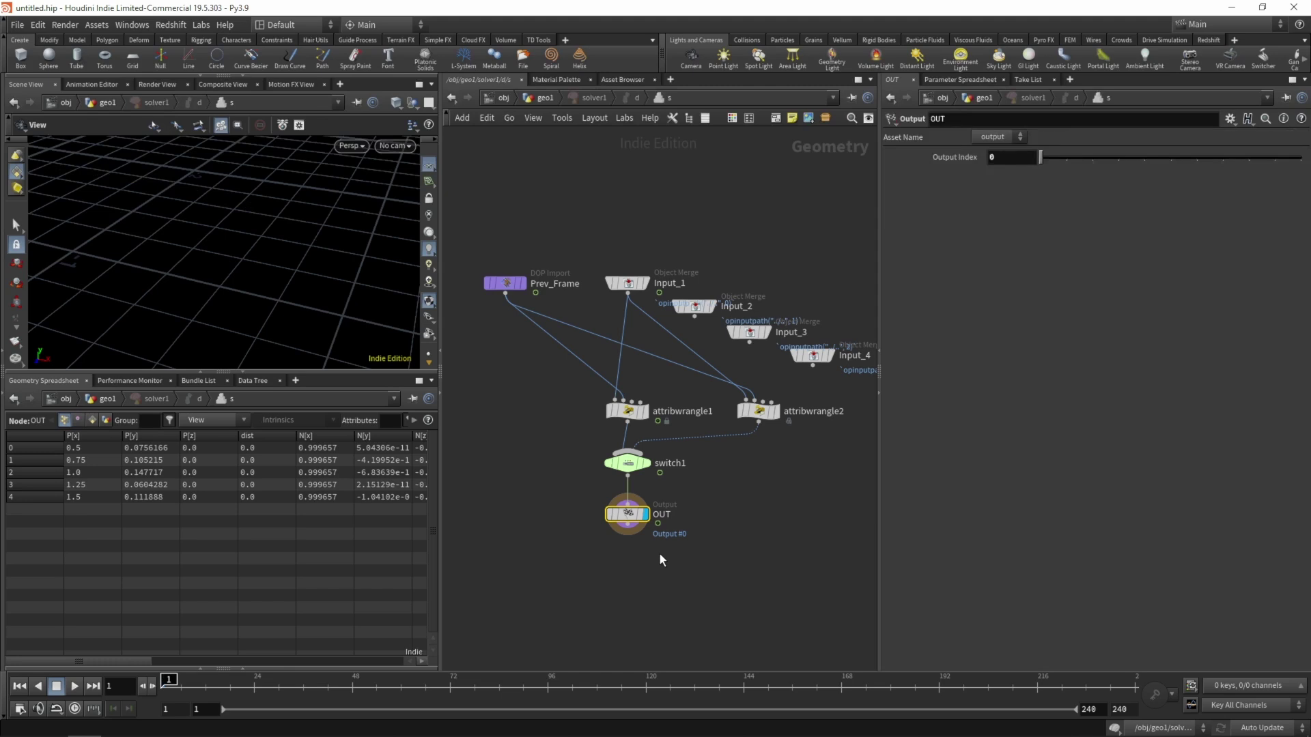
{"action": "left_click_drag", "start_coordinate": [592, 391], "coordinate": [797, 416]}
{"action": "left_click_drag", "start_coordinate": [636, 412], "coordinate": [574, 411]}
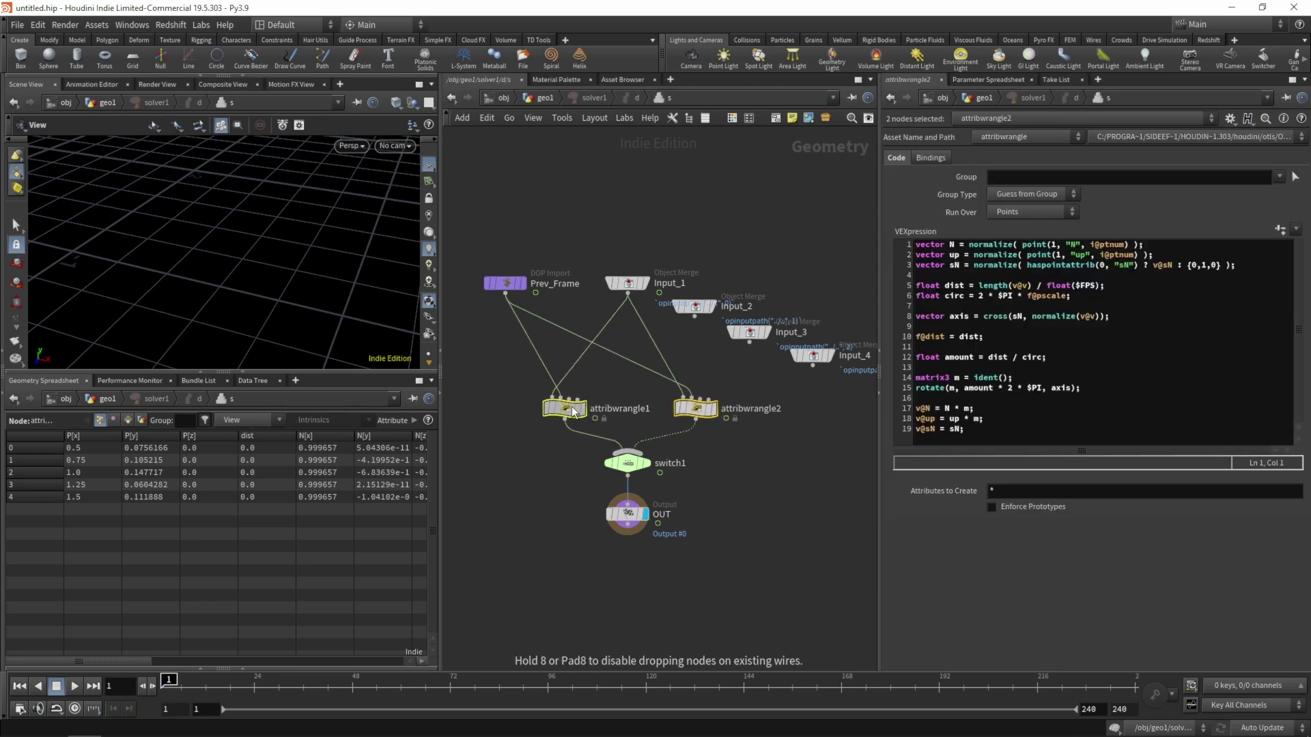
Rename attribwrangle1 to partial_rotation and attribwrangle2 to full_rotation
{"action": "double_click", "coordinate": [598, 411]}
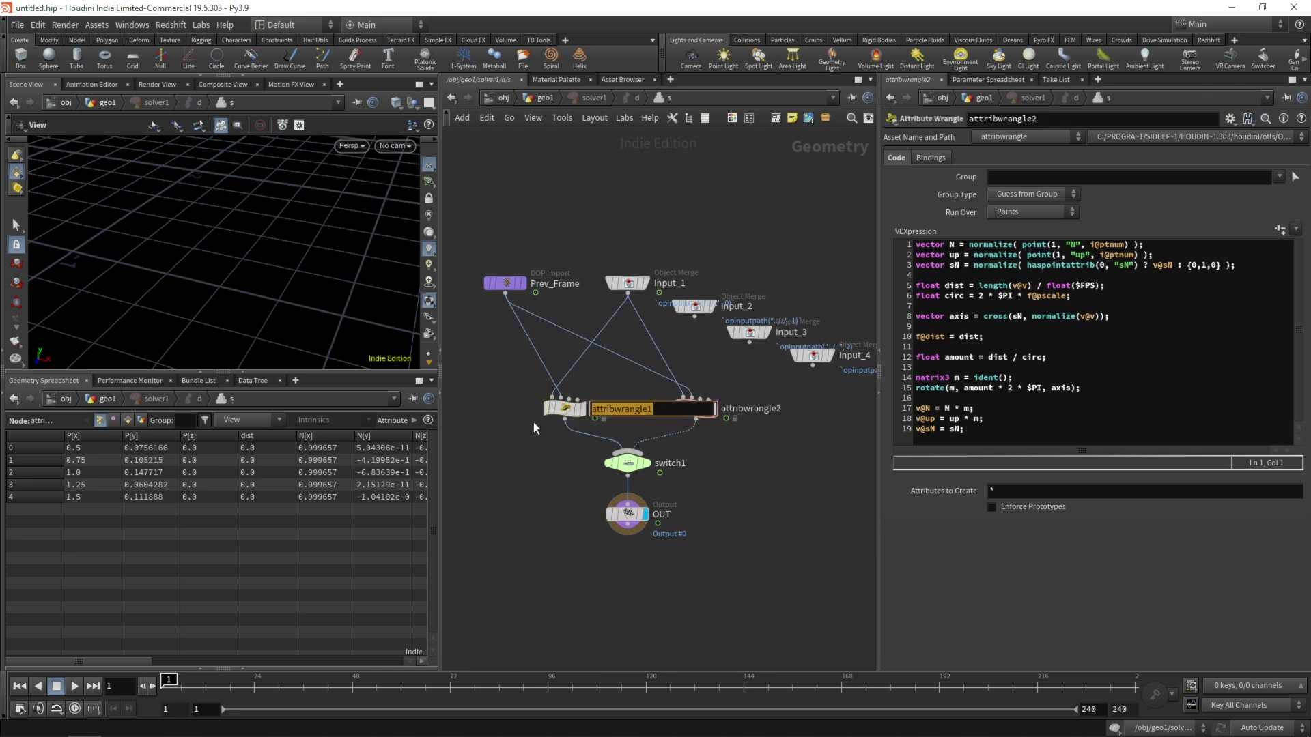
{"action": "type", "text": "part"}
{"action": "type", "text": "ial_rotation"}
{"action": "double_click", "coordinate": [747, 409]}
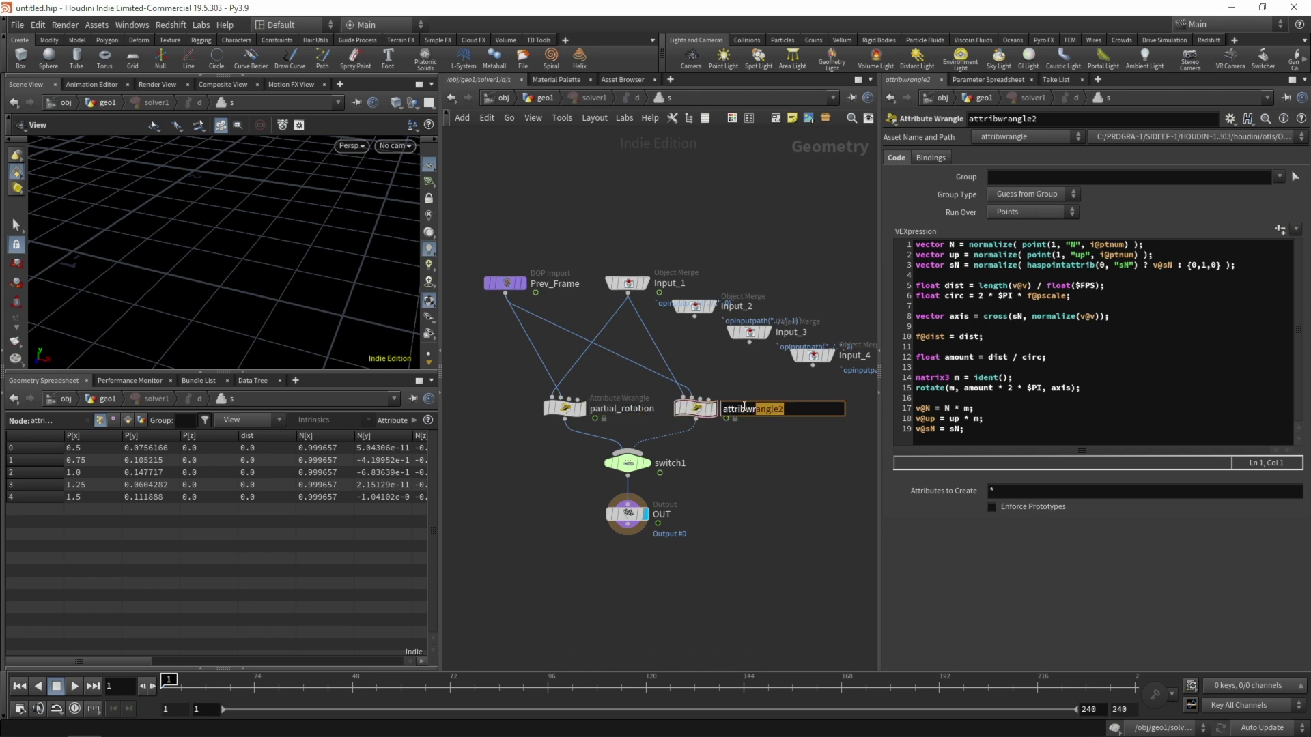
{"action": "type", "text": "full_rotation"}
{"action": "key", "text": "Return"}
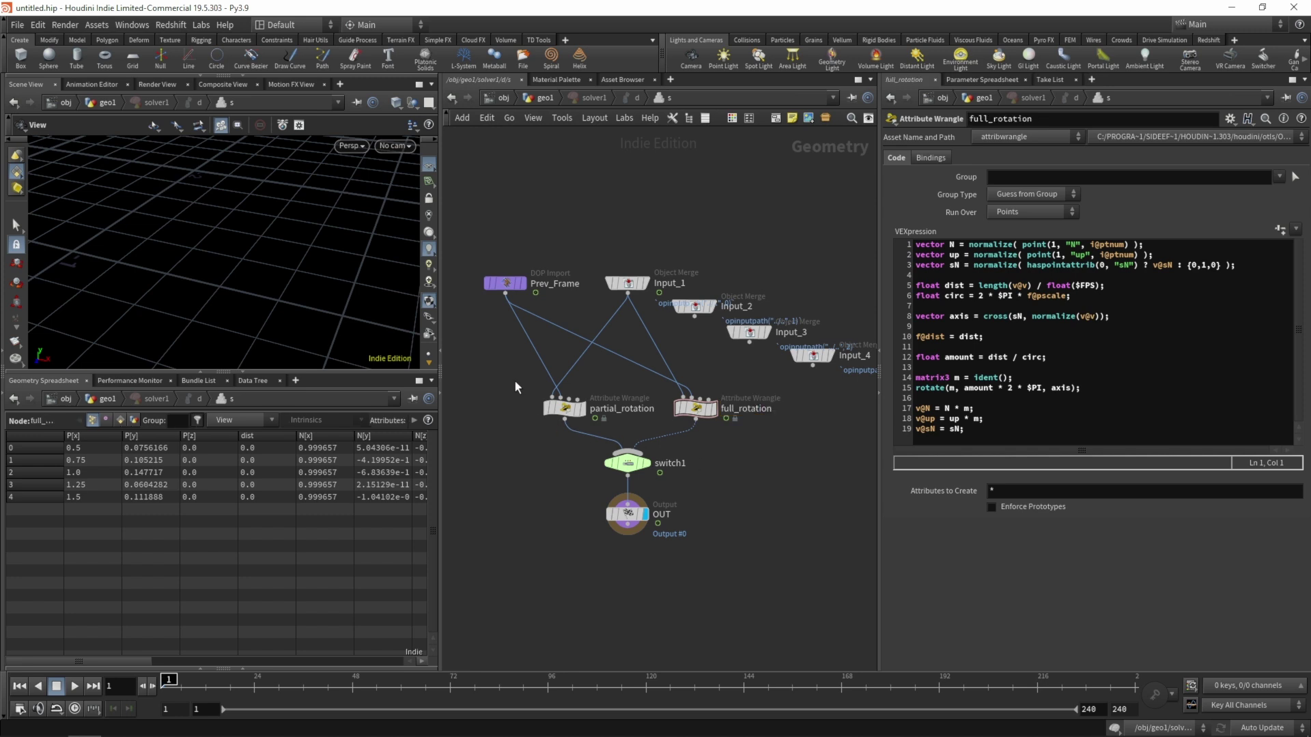
{"action": "left_click", "coordinate": [550, 409]}
In partial_rotation's VEX code, replace the sN argument of cross() with v@up
{"action": "left_click", "coordinate": [1015, 317]}
{"action": "double_click", "coordinate": [1017, 317]}
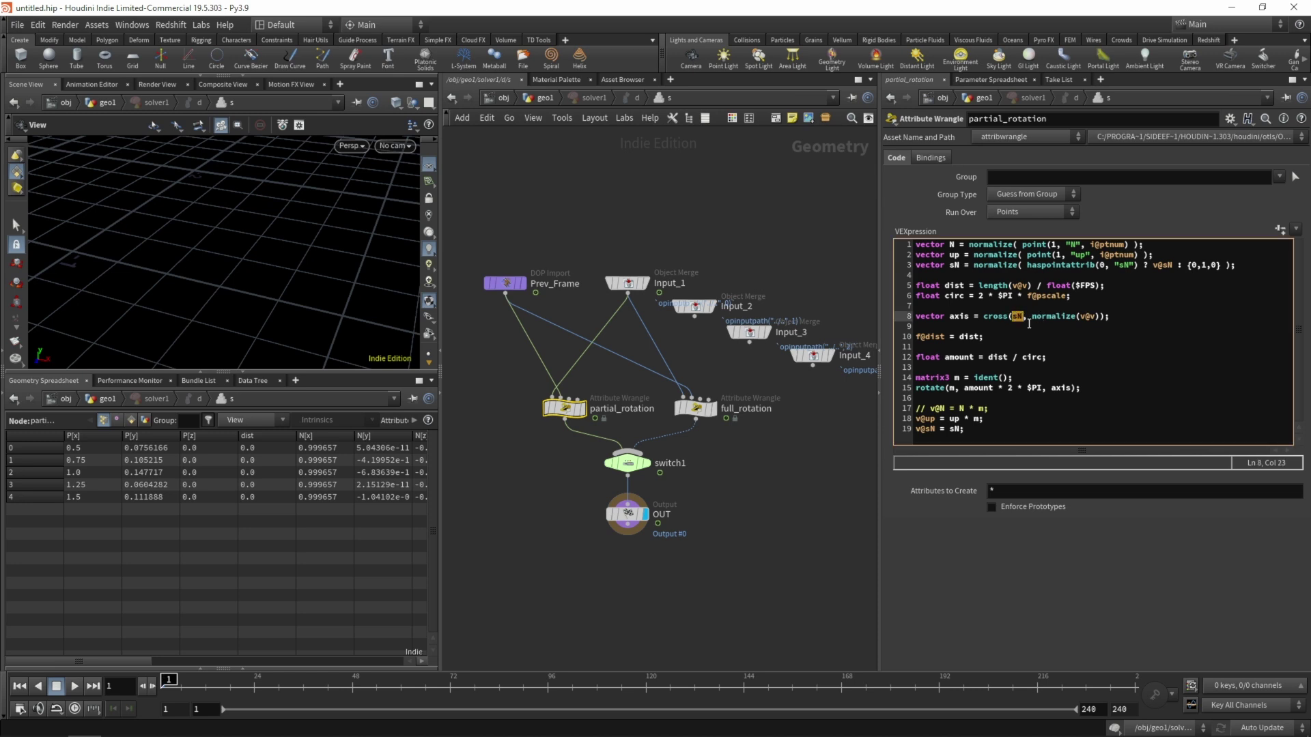
{"action": "left_click_drag", "start_coordinate": [975, 265], "coordinate": [1234, 264]}
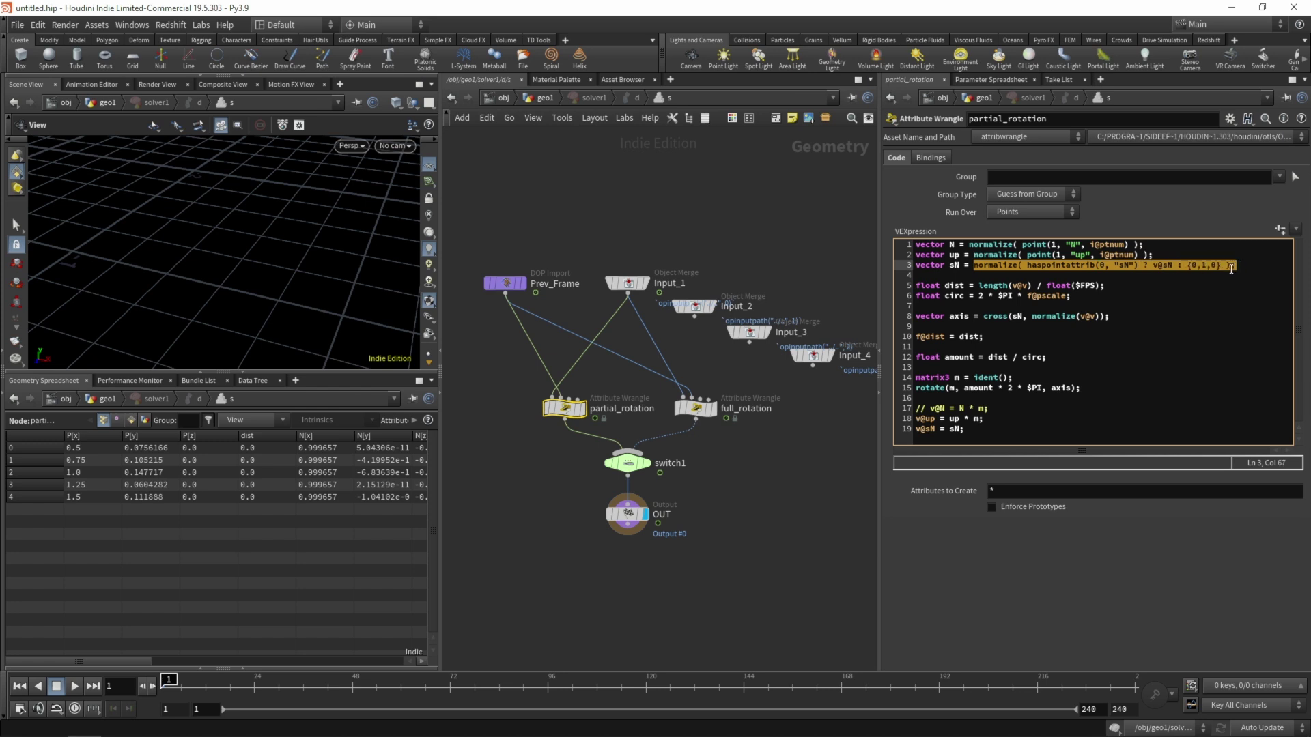
{"action": "left_click_drag", "start_coordinate": [1032, 317], "coordinate": [1097, 328]}
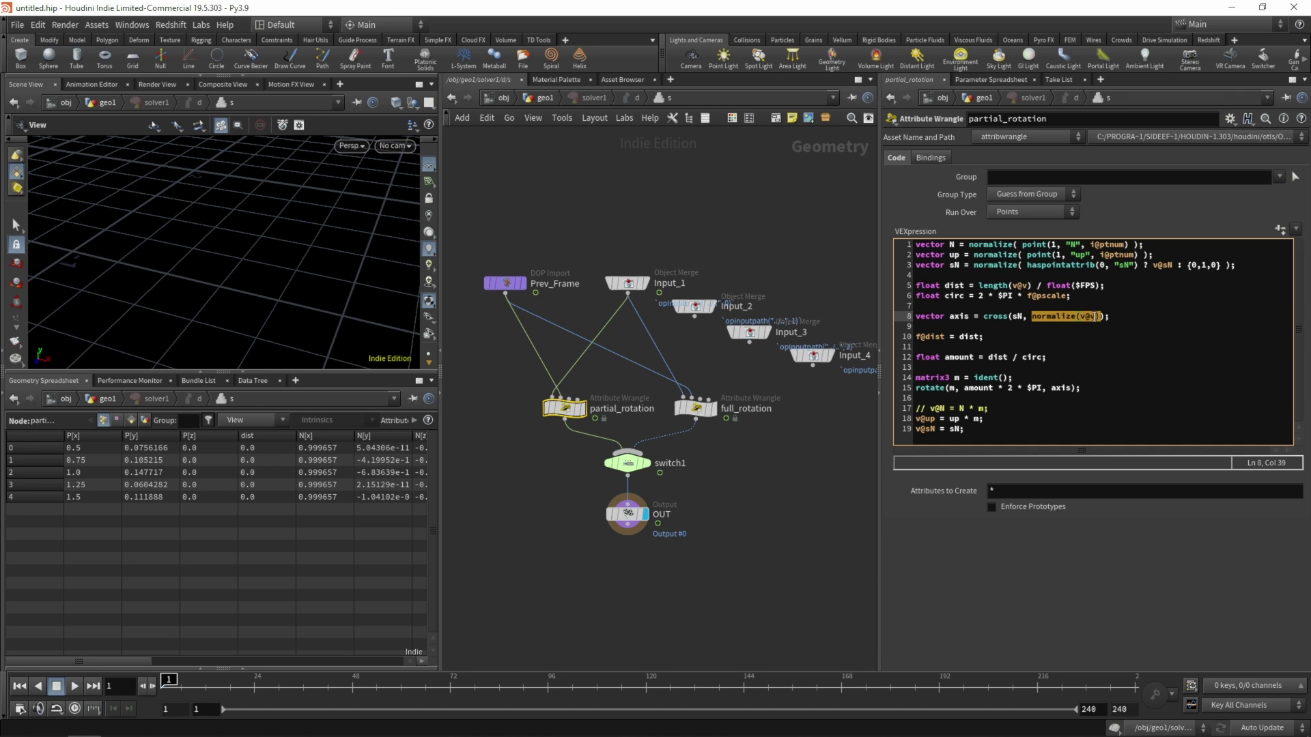
{"action": "double_click", "coordinate": [1017, 316]}
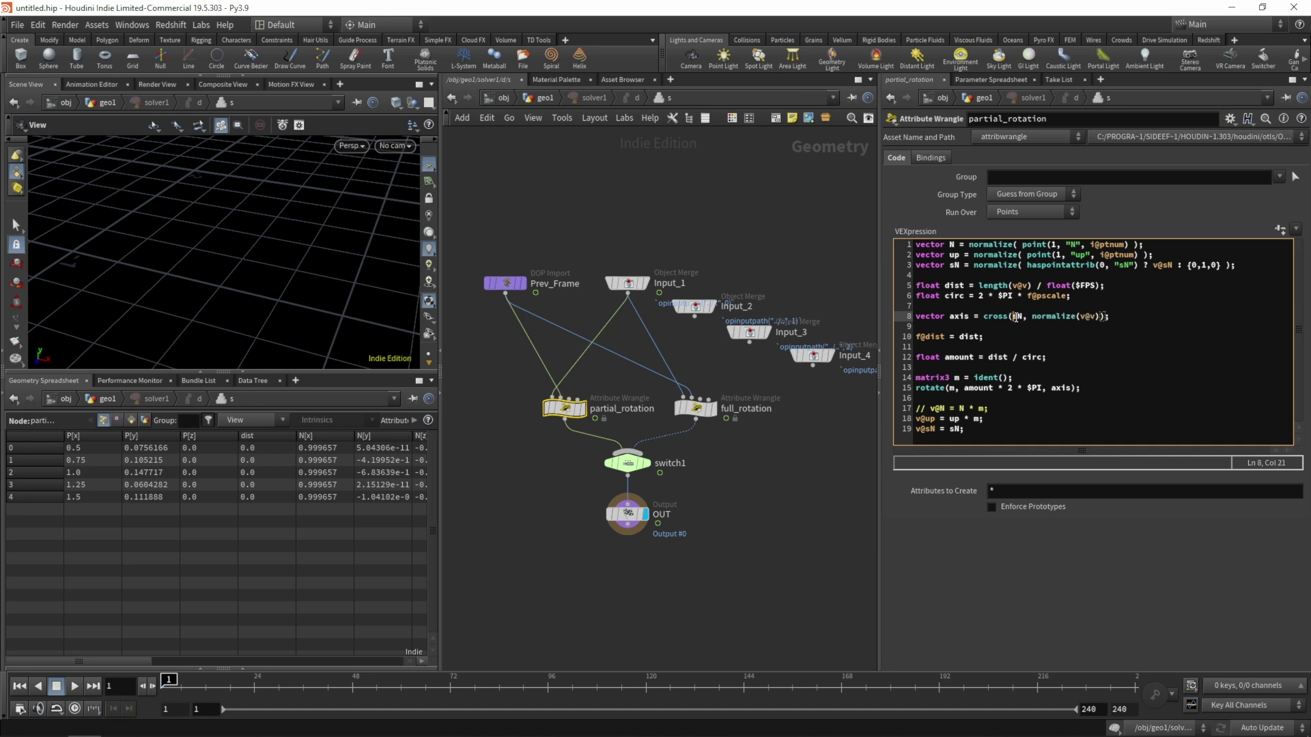
{"action": "type", "text": "v@u"}
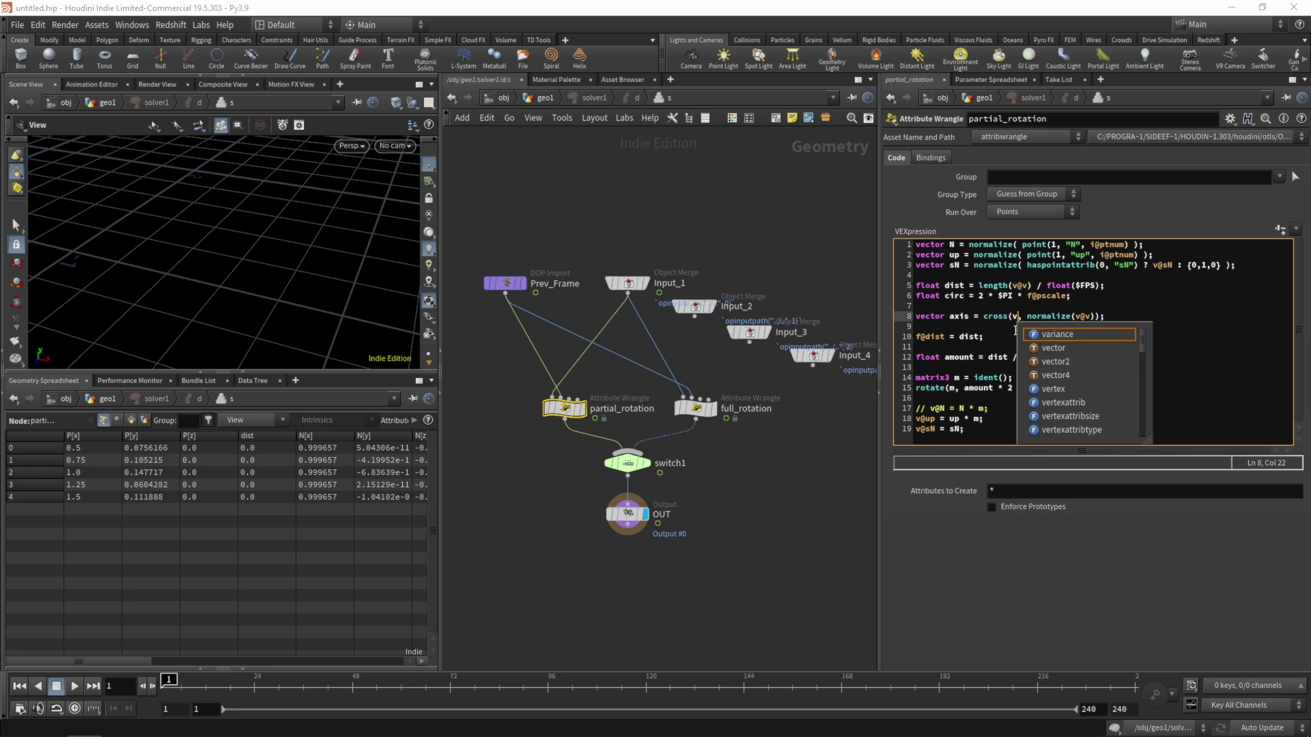
{"action": "type", "text": "p"}
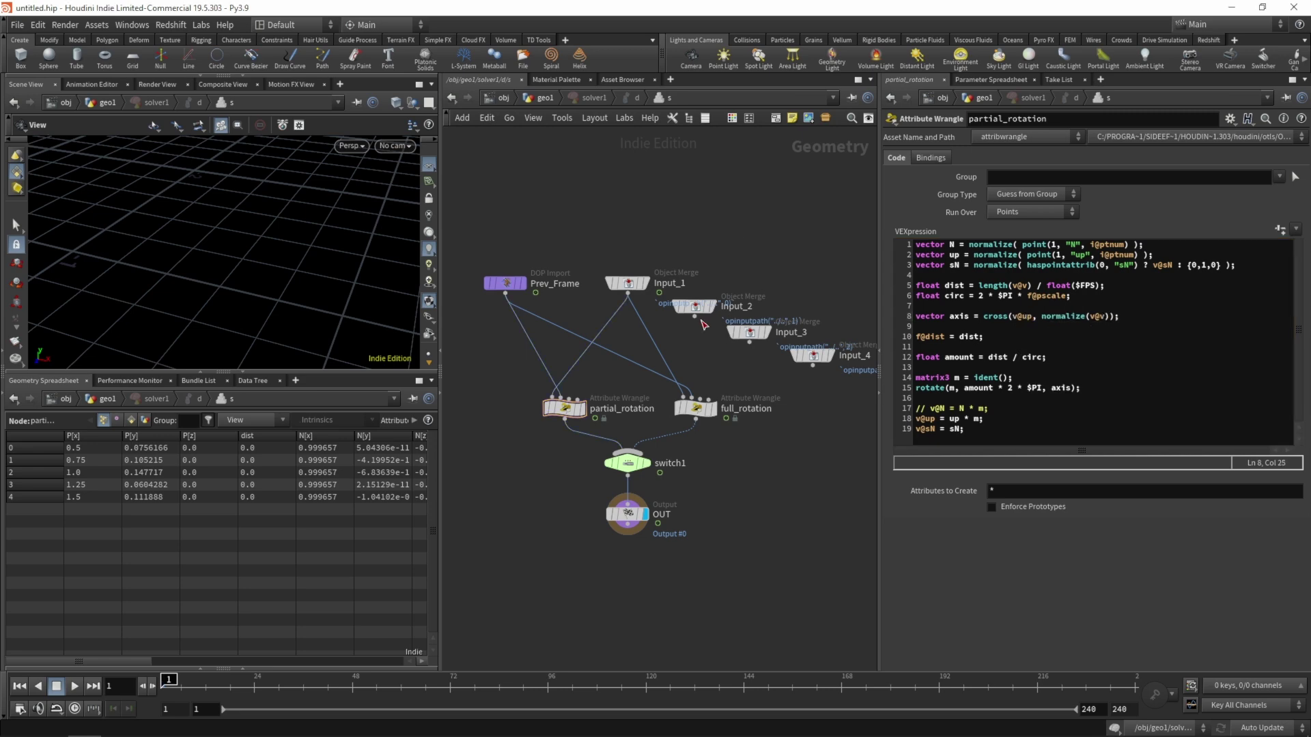
{"action": "type", "text": "u"}
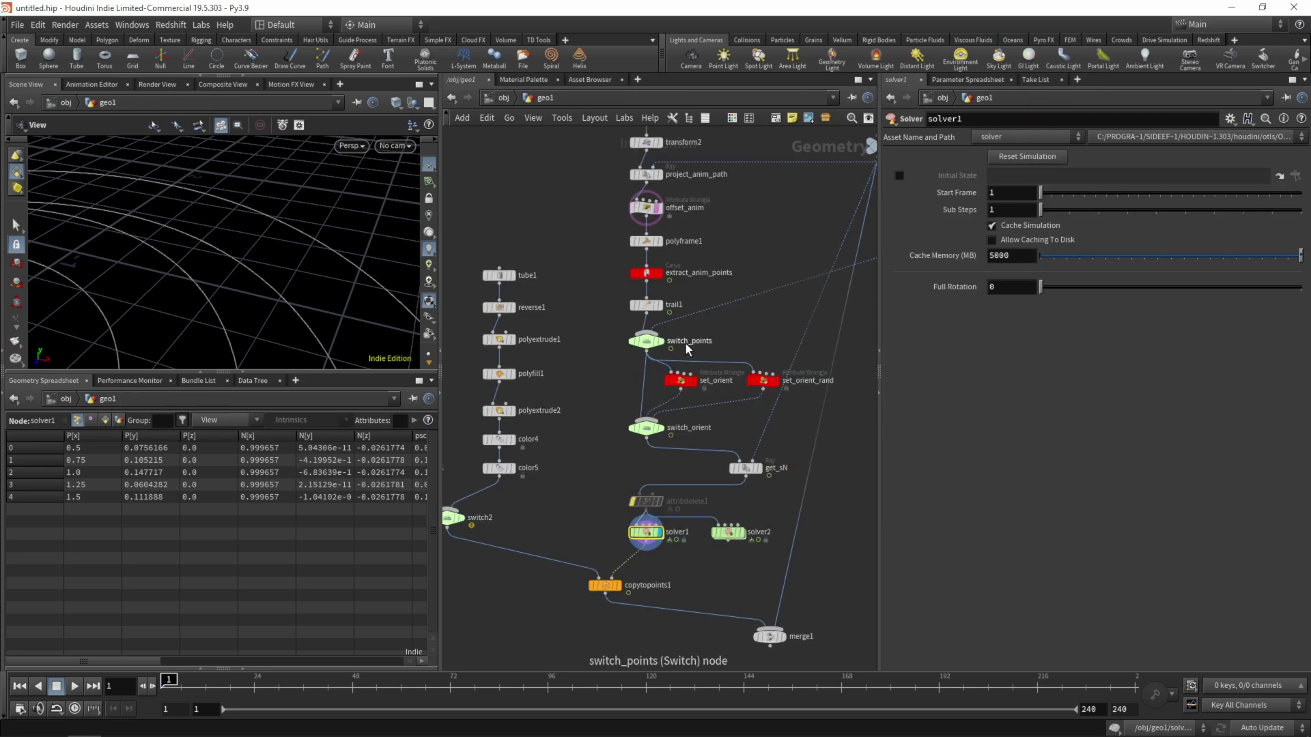
Display polyframe1 and orbit the viewport to inspect the normals and up vectors along the rings
{"action": "left_click", "coordinate": [660, 244]}
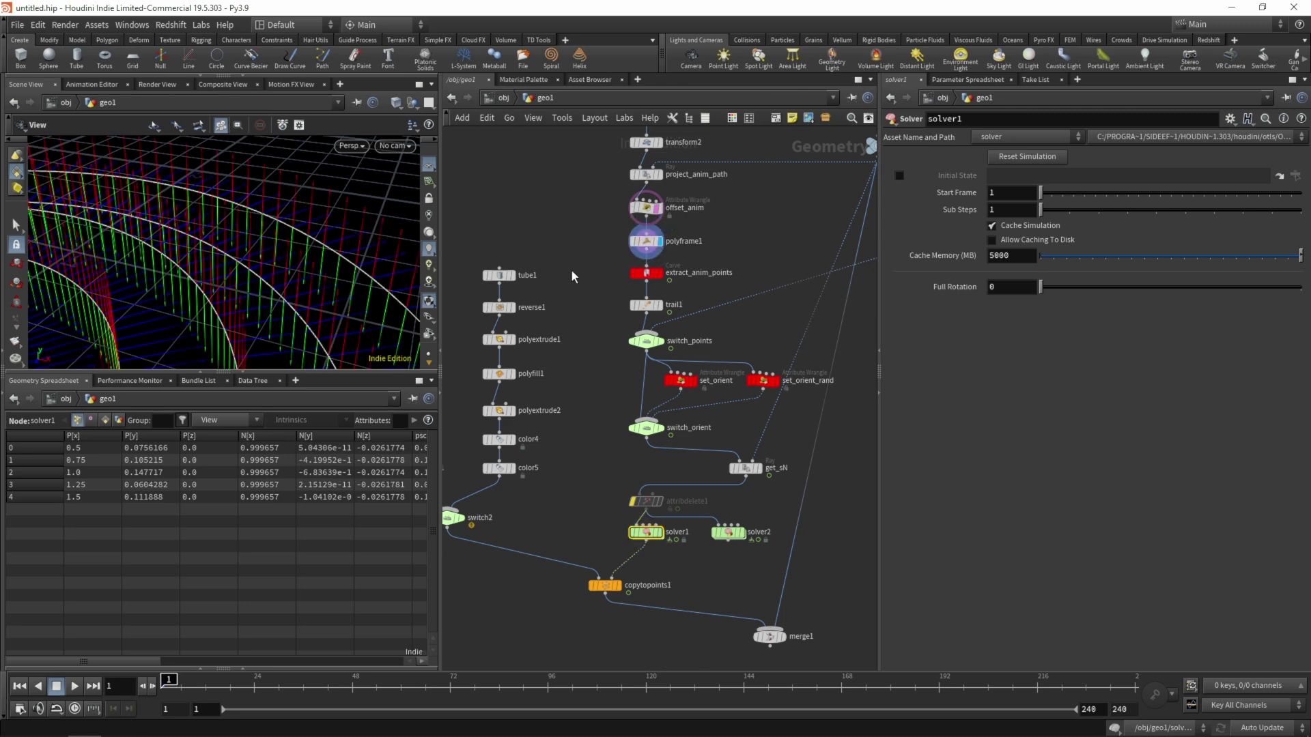
{"action": "mouse_move", "coordinate": [318, 243]}
{"action": "left_mouse_down"}
{"action": "mouse_move", "coordinate": [301, 272]}
{"action": "mouse_move", "coordinate": [334, 252]}
{"action": "mouse_move", "coordinate": [304, 222]}
{"action": "mouse_move", "coordinate": [322, 258]}
{"action": "left_mouse_up"}
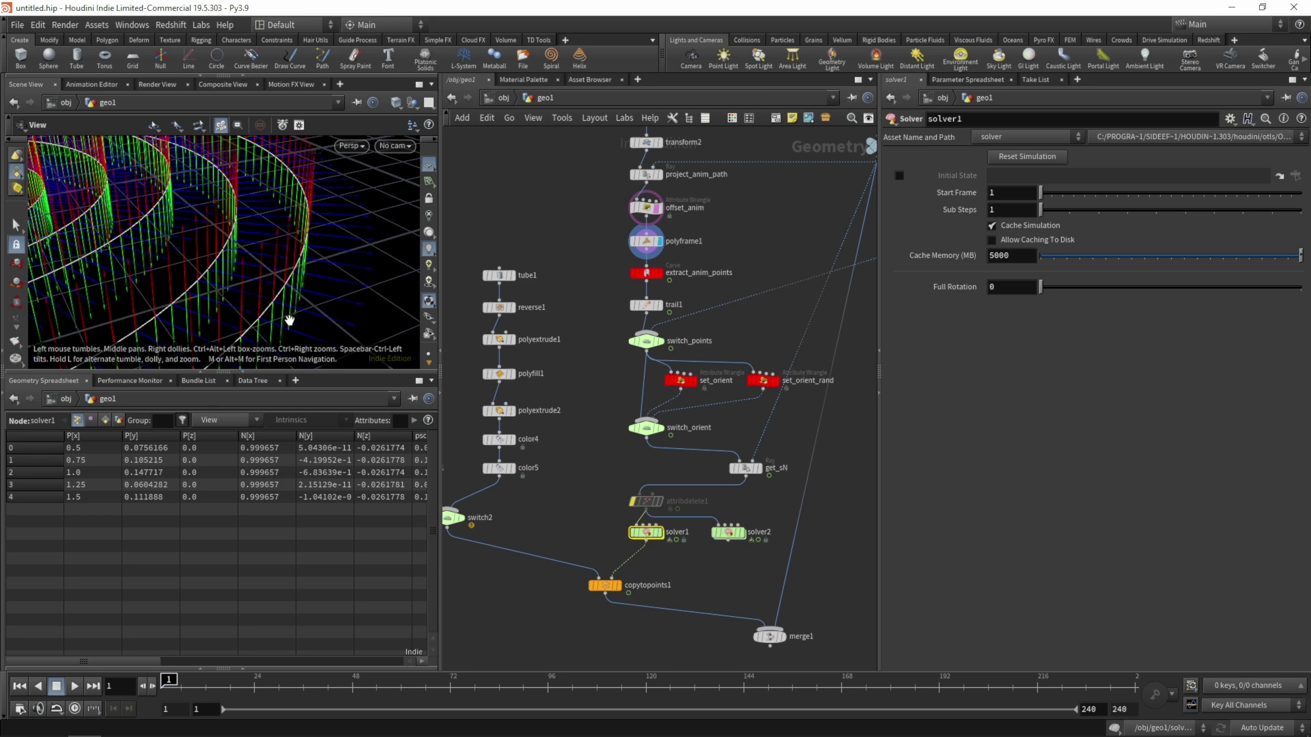
{"action": "left_click_drag", "start_coordinate": [301, 301], "coordinate": [281, 261]}
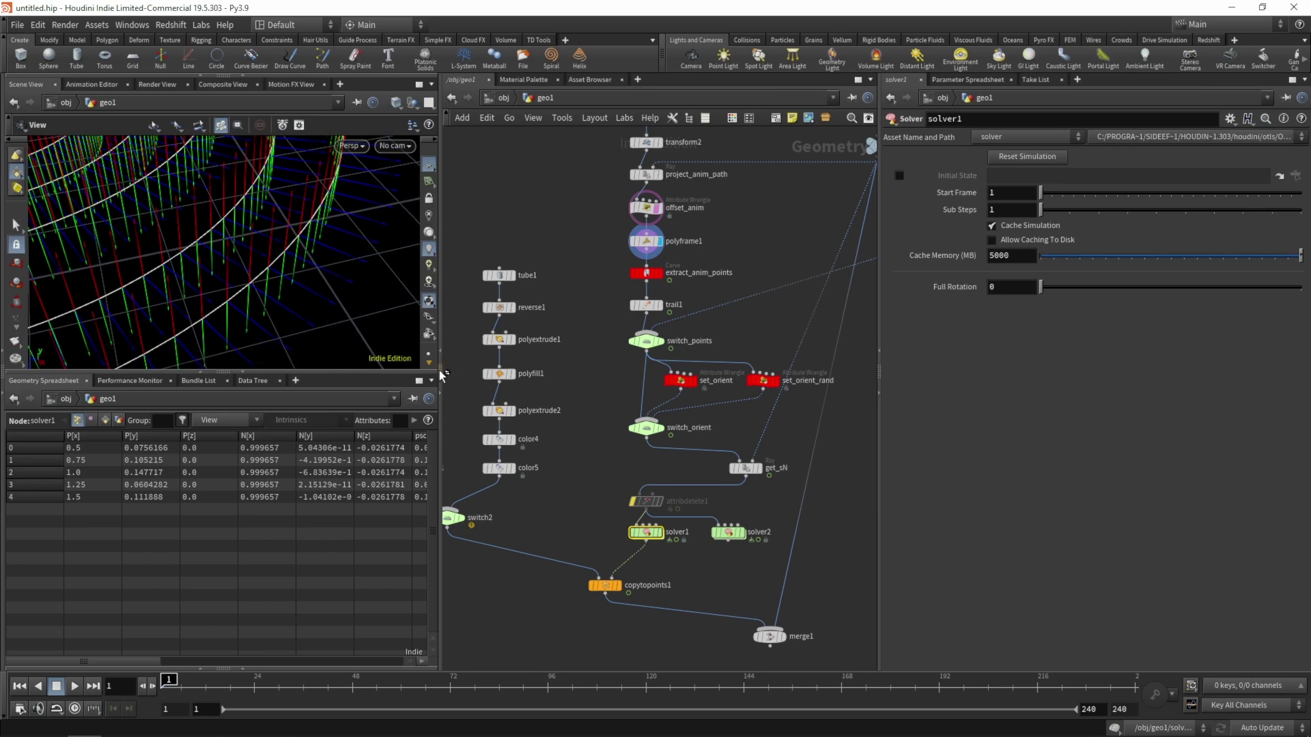
{"action": "scroll", "coordinate": [428, 367], "scroll_direction": "down", "scroll_amount": 4}
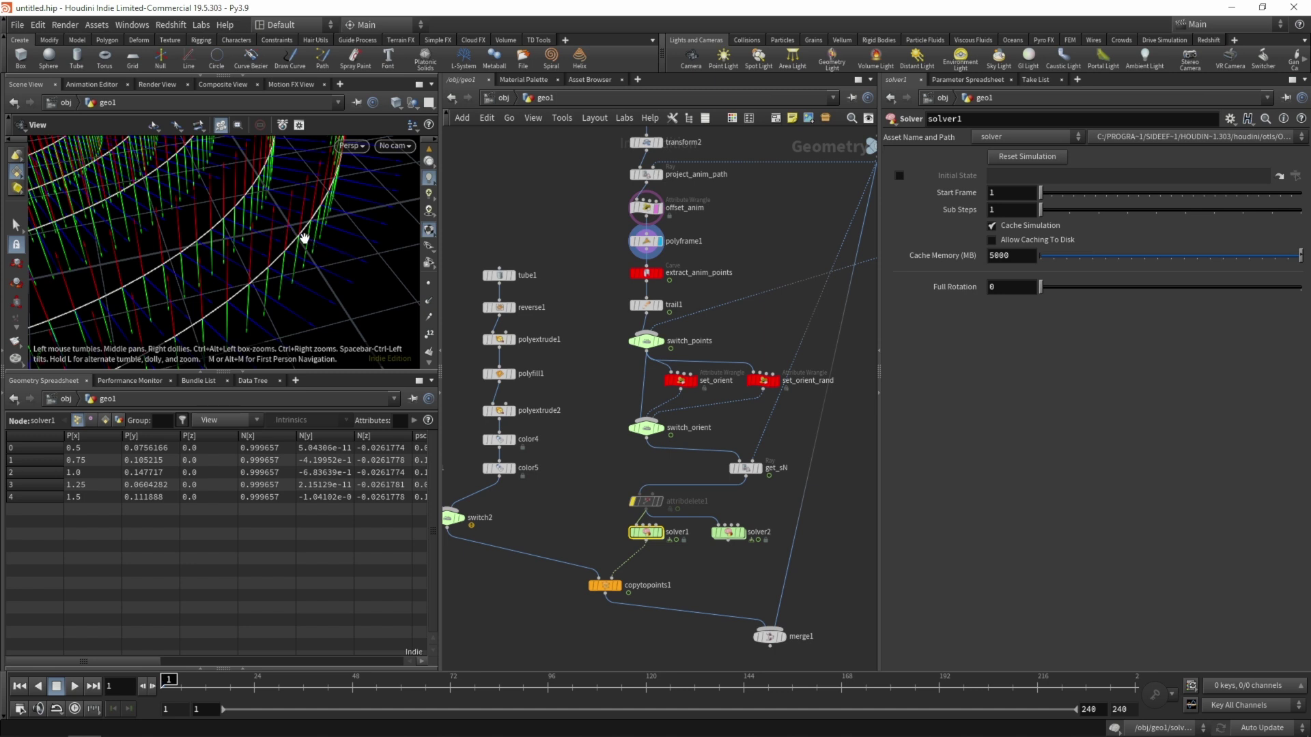
{"action": "mouse_move", "coordinate": [652, 545]}
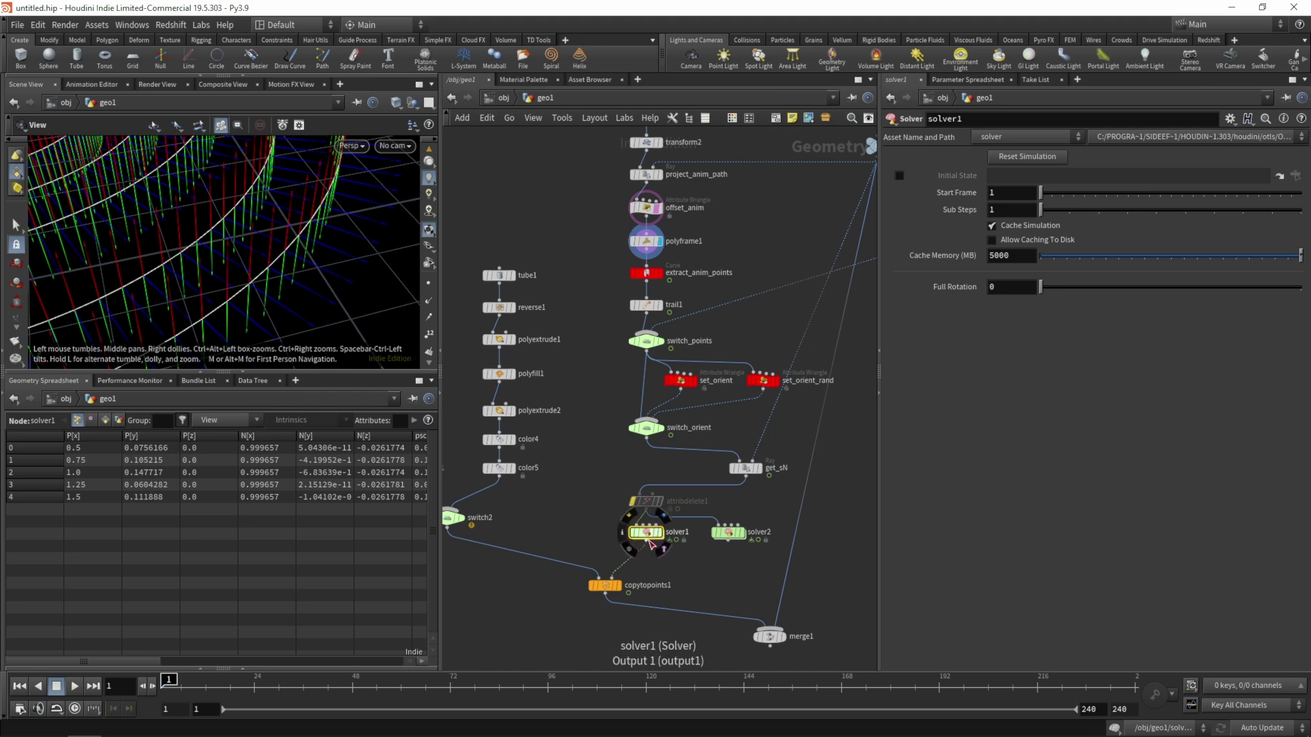
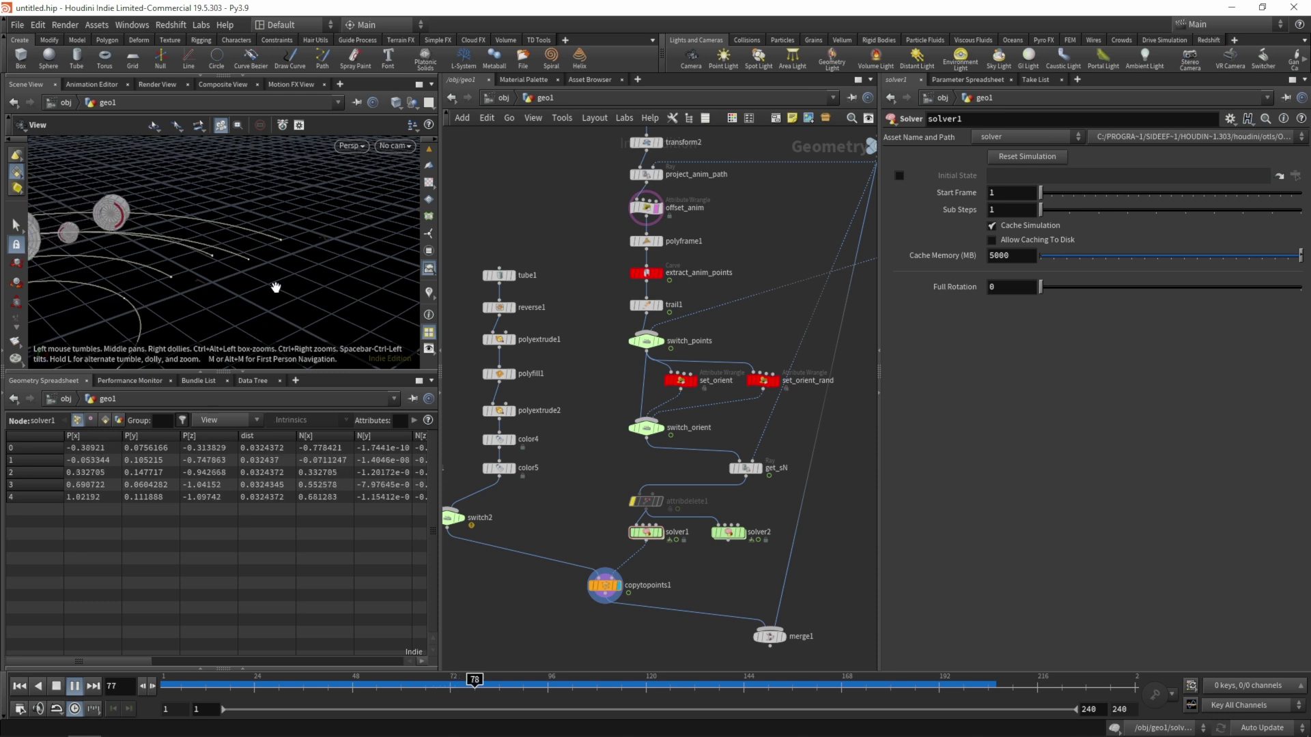
Stop playback, display polyframe1, and enter solver1 at partial_rotation's cross( axis line
{"action": "key", "text": "Escape"}
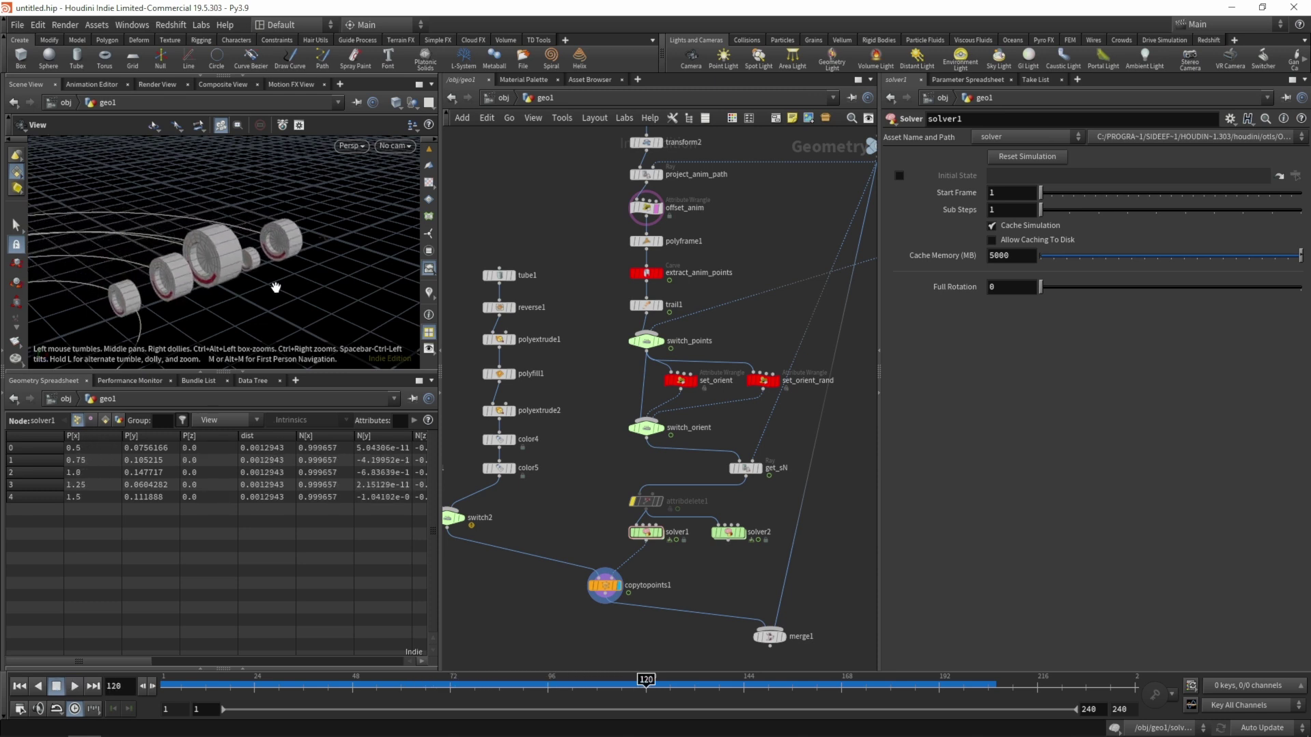
{"action": "left_click", "coordinate": [659, 241]}
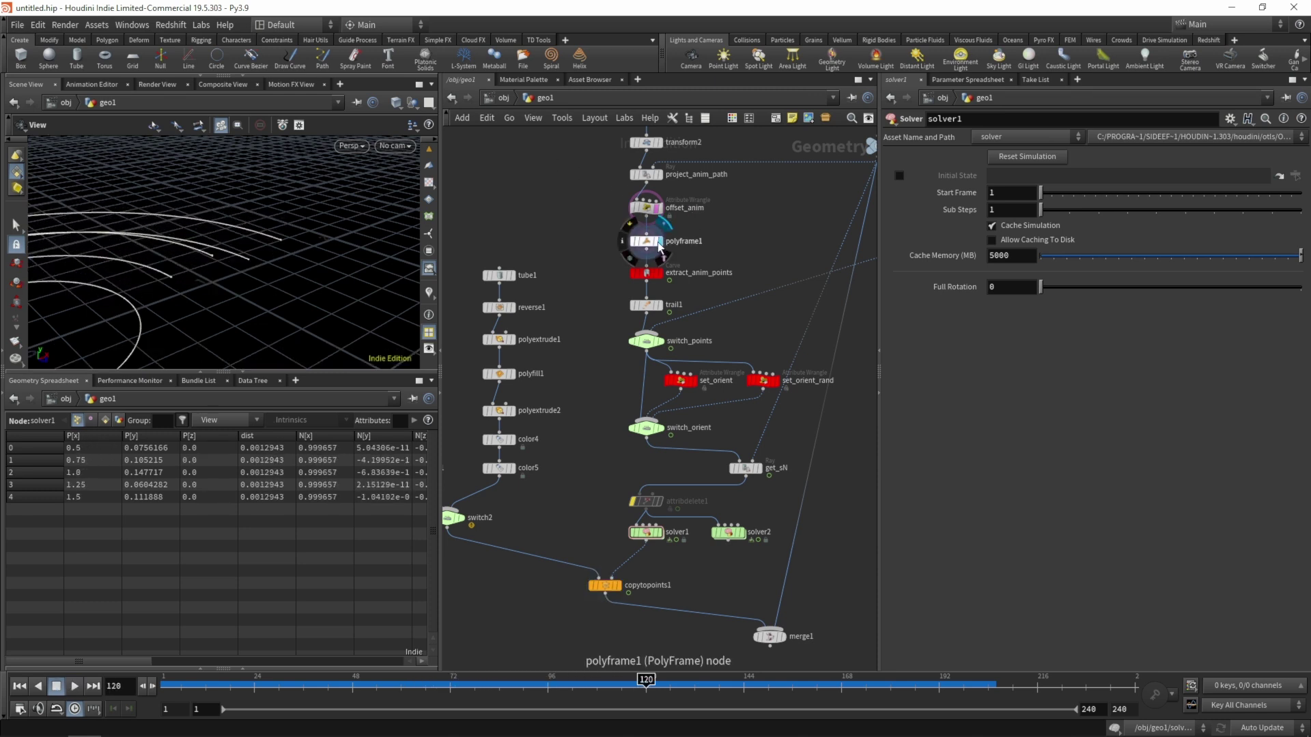
{"action": "left_click", "coordinate": [645, 241]}
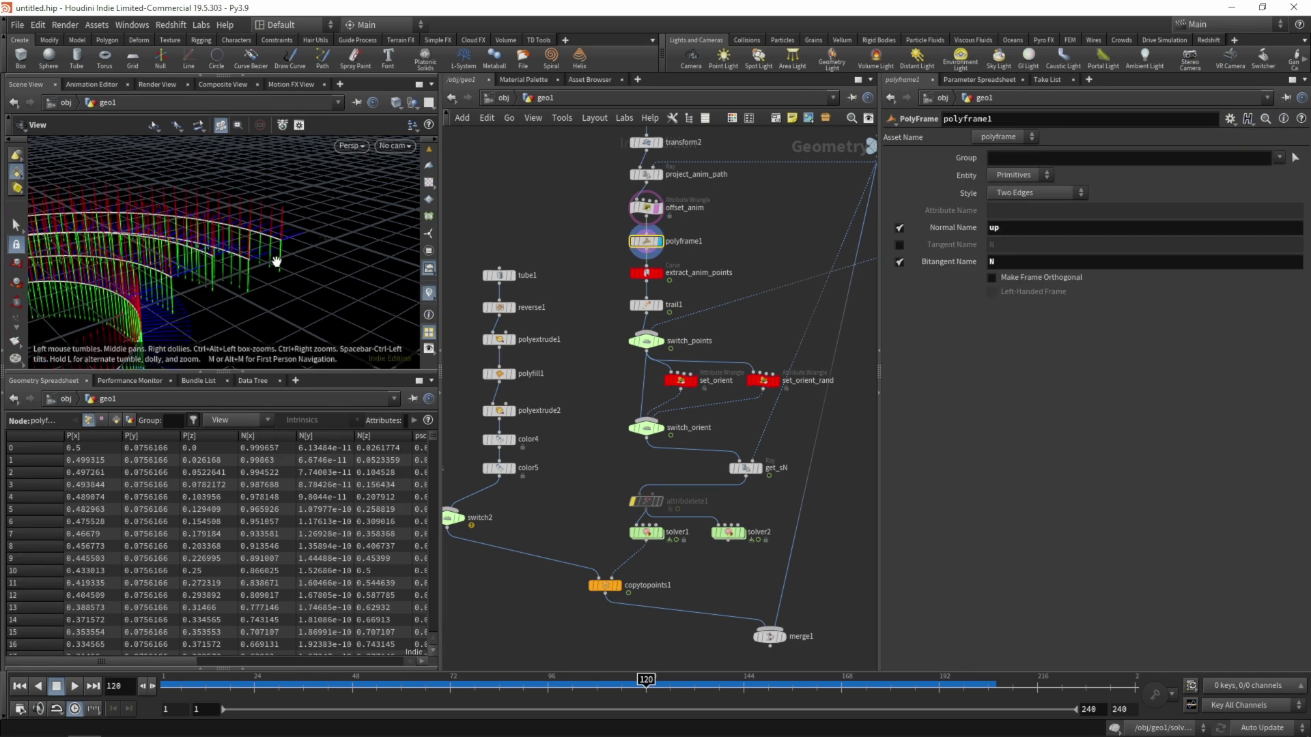
{"action": "double_click", "coordinate": [648, 537]}
{"action": "left_click", "coordinate": [1012, 317]}
Negate the up vector and wrap it as normalize(-v@up) in the axis line, then return to geo1
{"action": "type", "text": "-v@up, normalize(v@v));"}
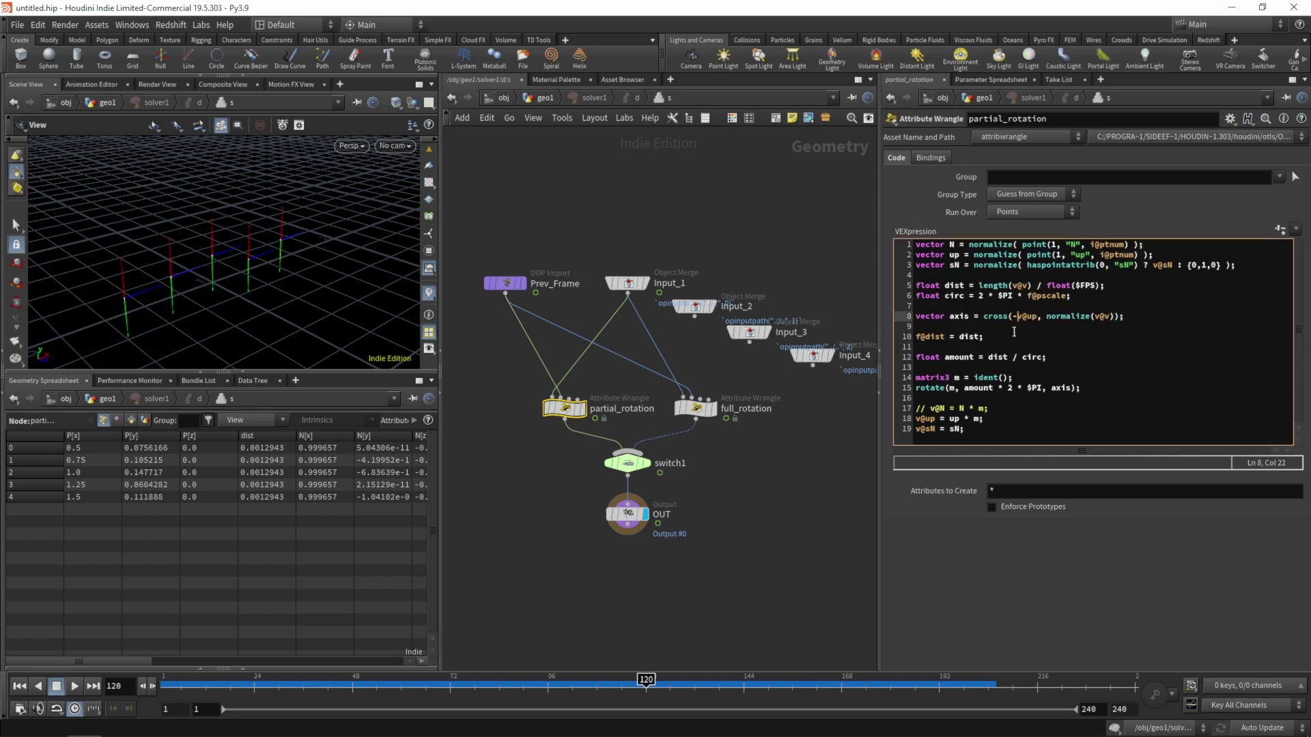
{"action": "left_click_drag", "start_coordinate": [1046, 318], "coordinate": [1097, 319]}
{"action": "left_click", "coordinate": [1014, 316]}
{"action": "type", "text": "normalize("}
{"action": "key", "text": "Right"}
{"action": "key", "text": "Right"}
{"action": "type", "text": ")u"}
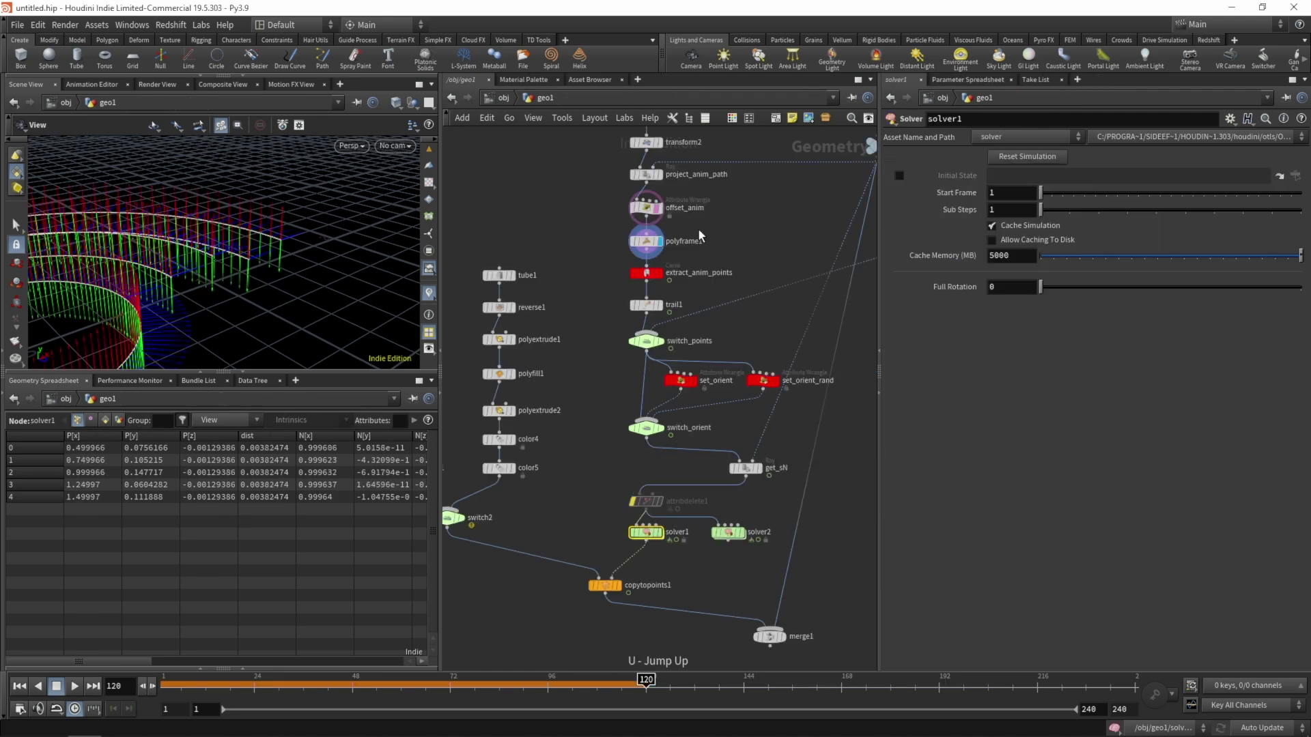
Display copytopoints1's tubes and play the rolling animation from frame 1
{"action": "left_click", "coordinate": [659, 532]}
{"action": "left_click", "coordinate": [618, 585]}
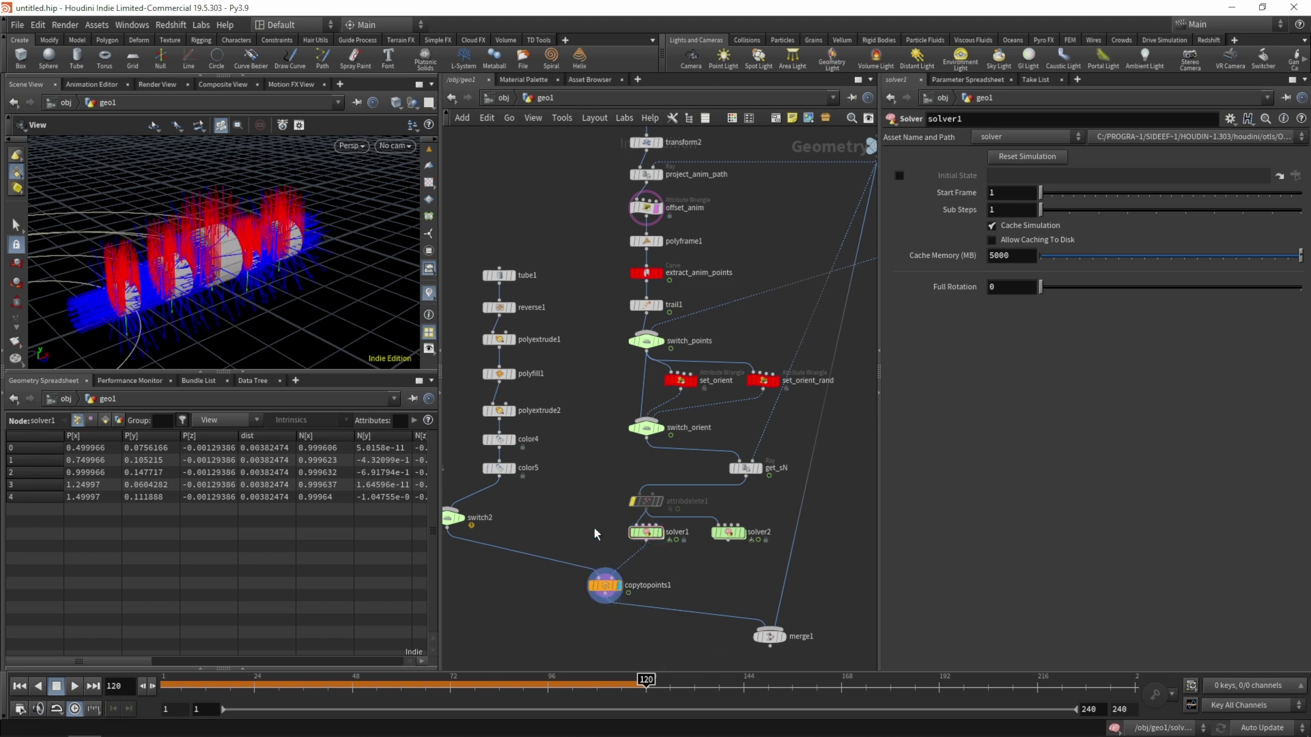
{"action": "key", "text": "ctrl+Left"}
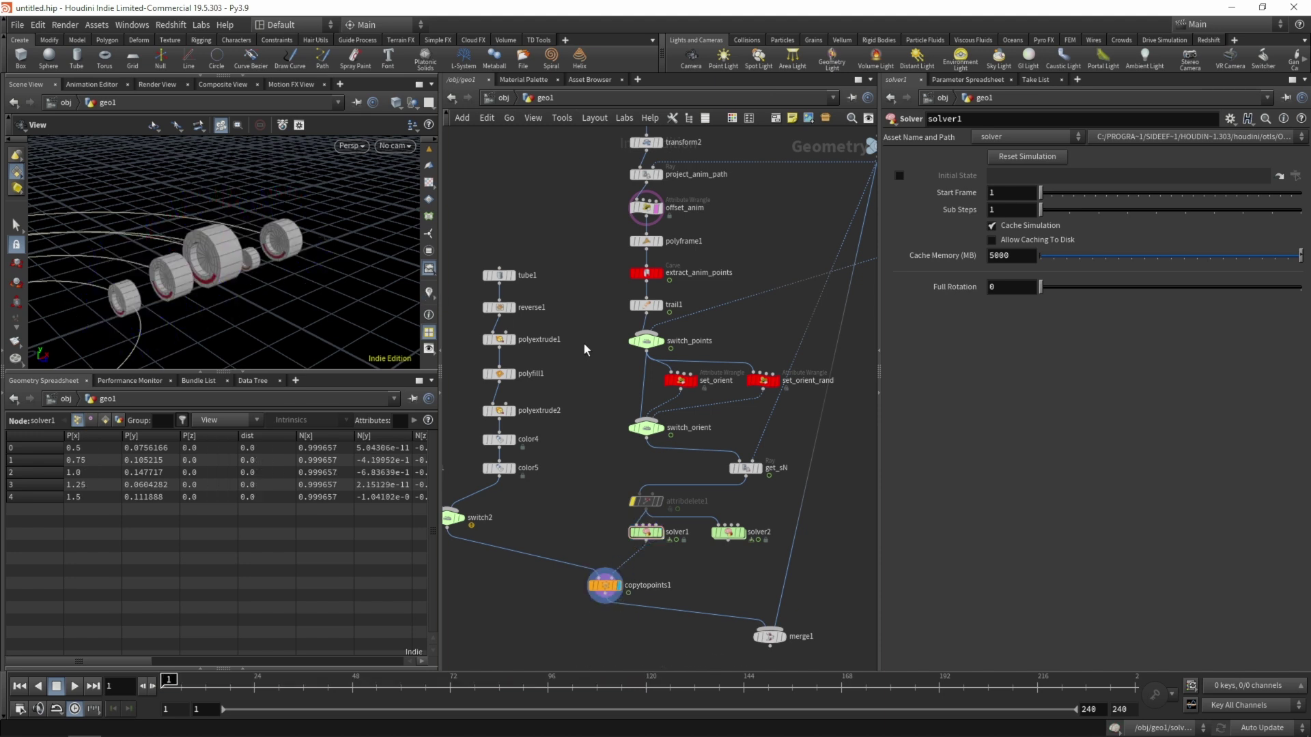
{"action": "key", "text": "Up"}
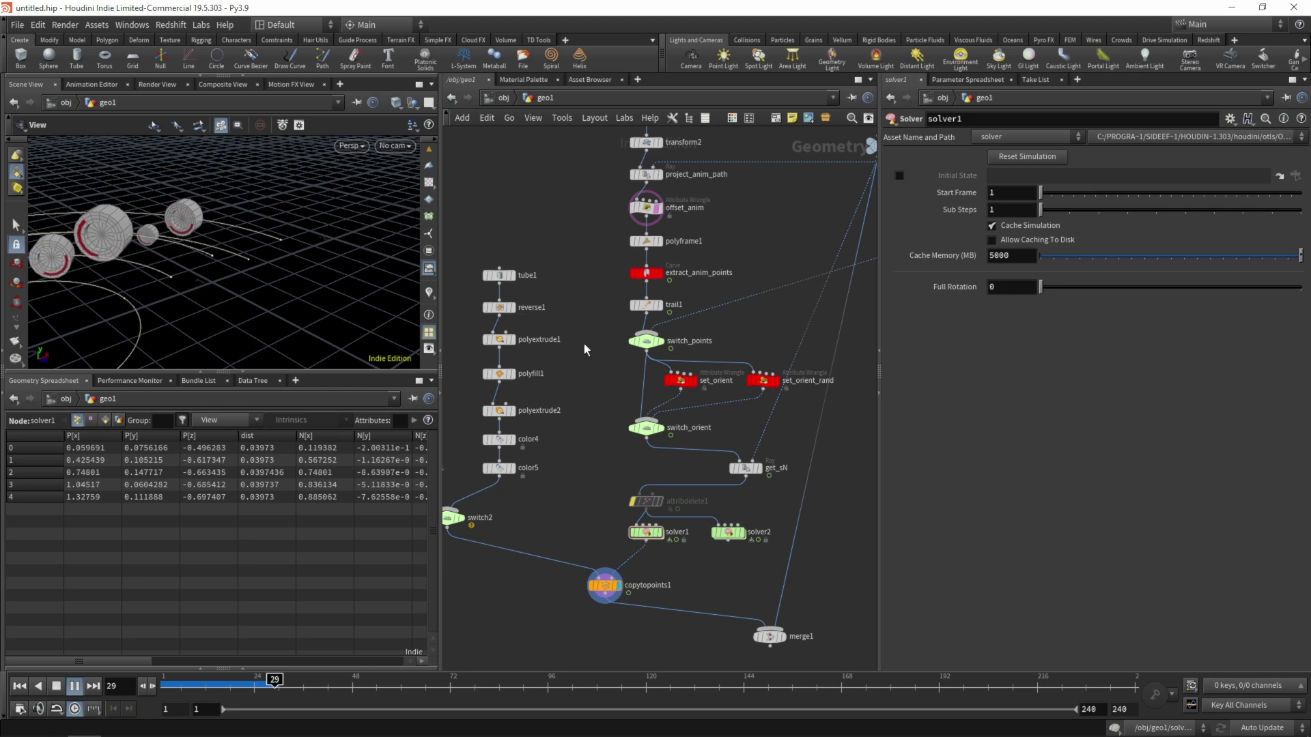
{"action": "left_click_drag", "start_coordinate": [259, 253], "coordinate": [214, 245]}
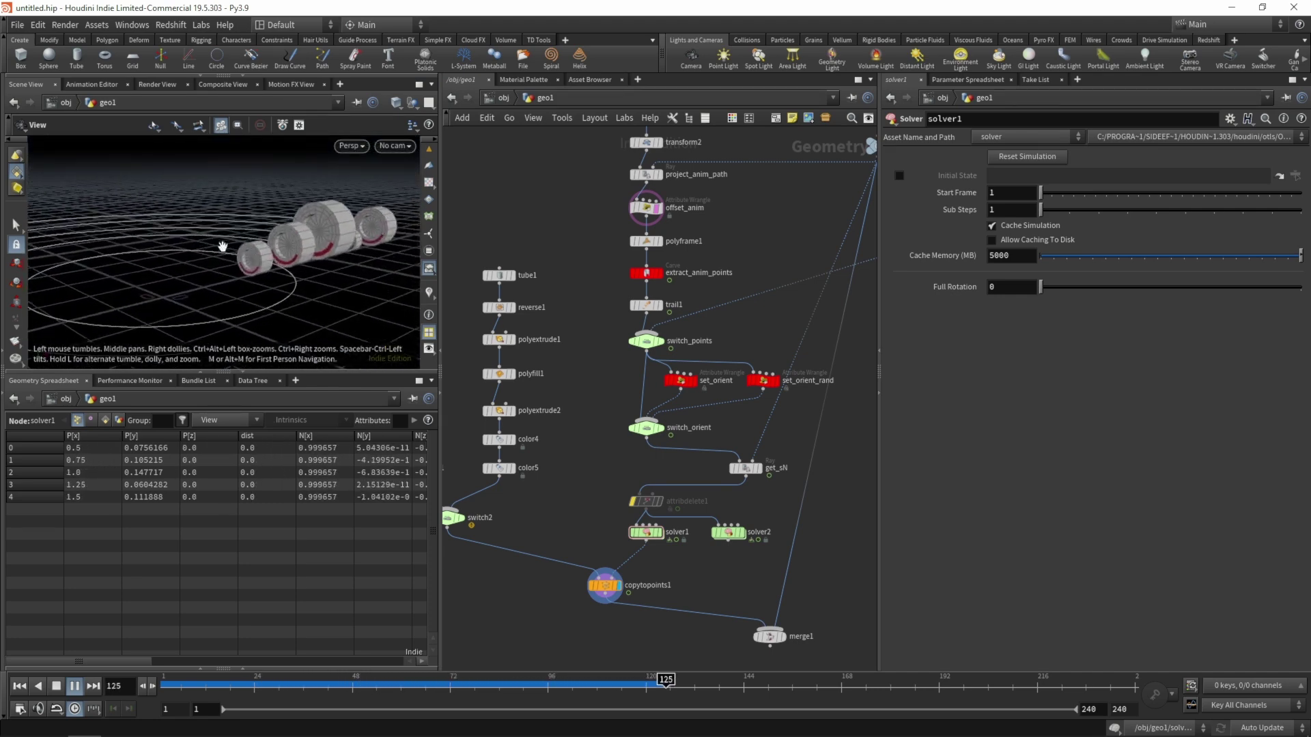
{"action": "key", "text": "Up"}
{"action": "key", "text": "ctrl+Up"}
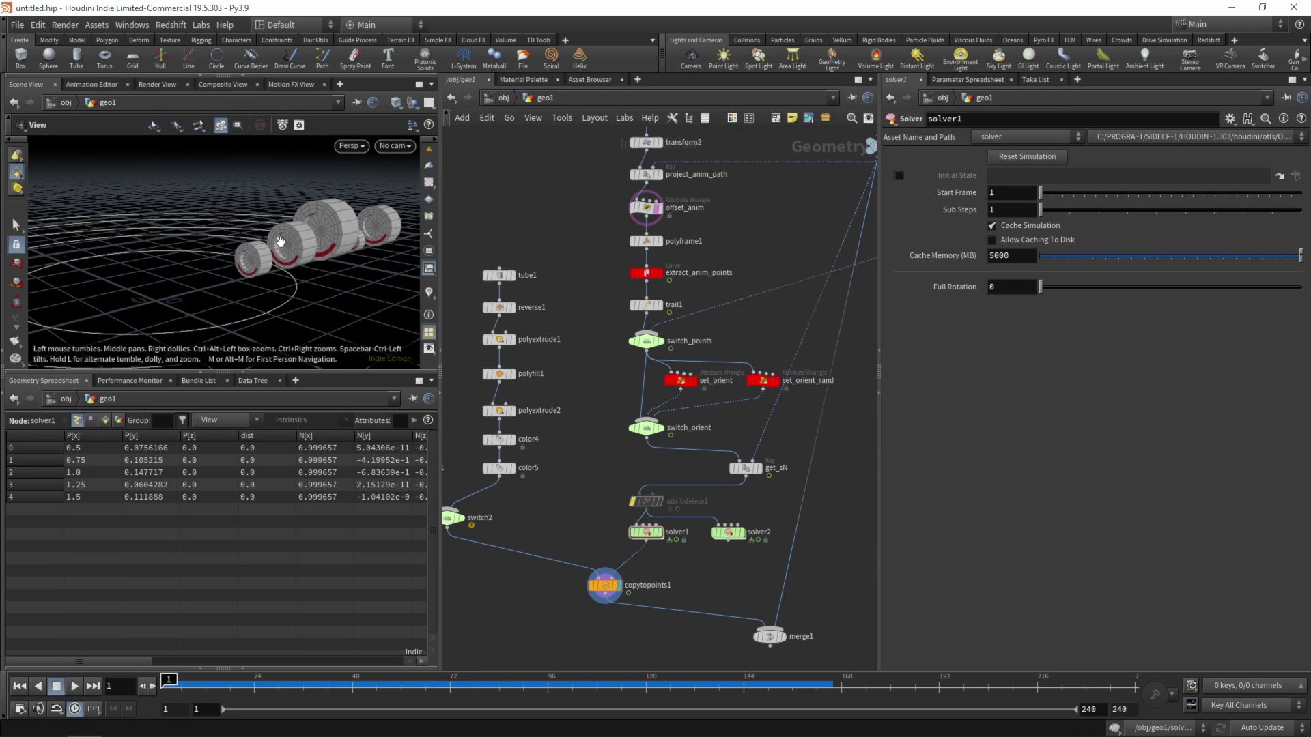
Set the timeline end frame to 120 and replay the animation
{"action": "double_click", "coordinate": [1090, 709]}
{"action": "type", "text": "120"}
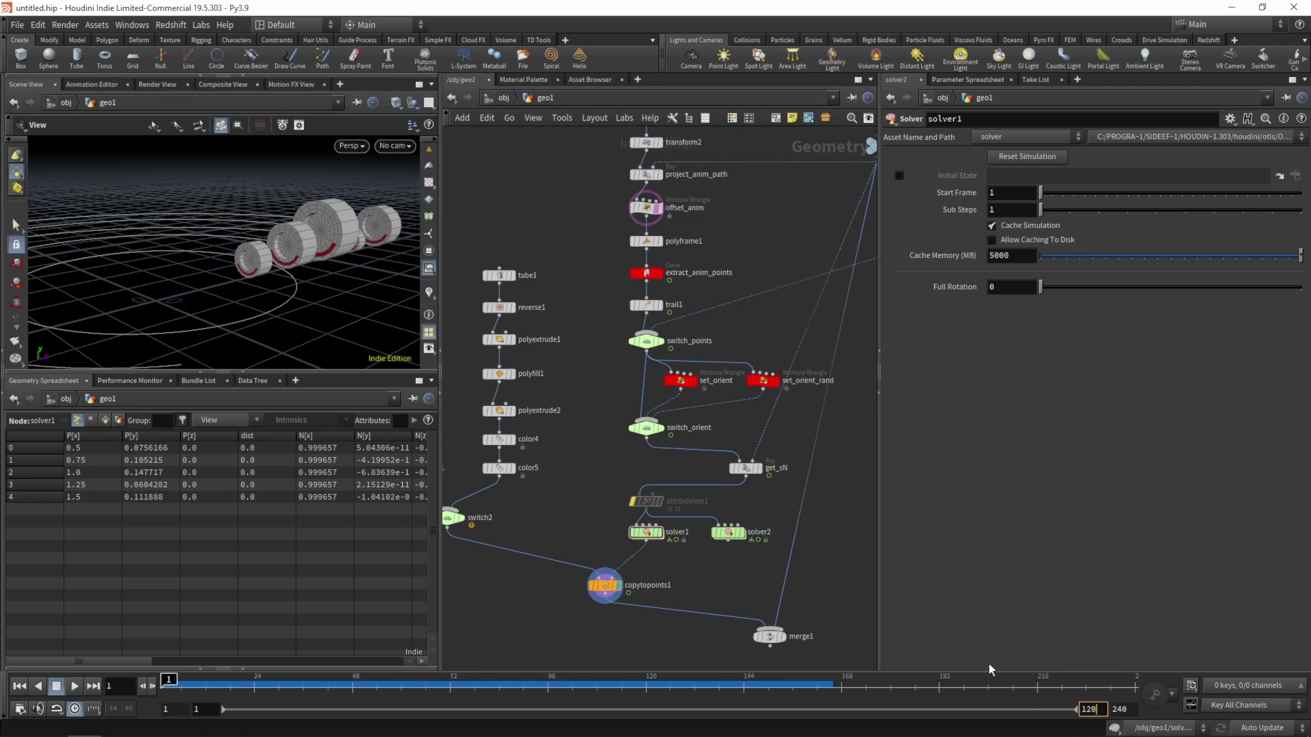
{"action": "key", "text": "Return"}
{"action": "key", "text": "Up"}
{"action": "key", "text": "Up"}
{"action": "left_click_drag", "start_coordinate": [225, 176], "coordinate": [264, 204]}
{"action": "key", "text": "ctrl+Left"}
{"action": "key", "text": "Up"}
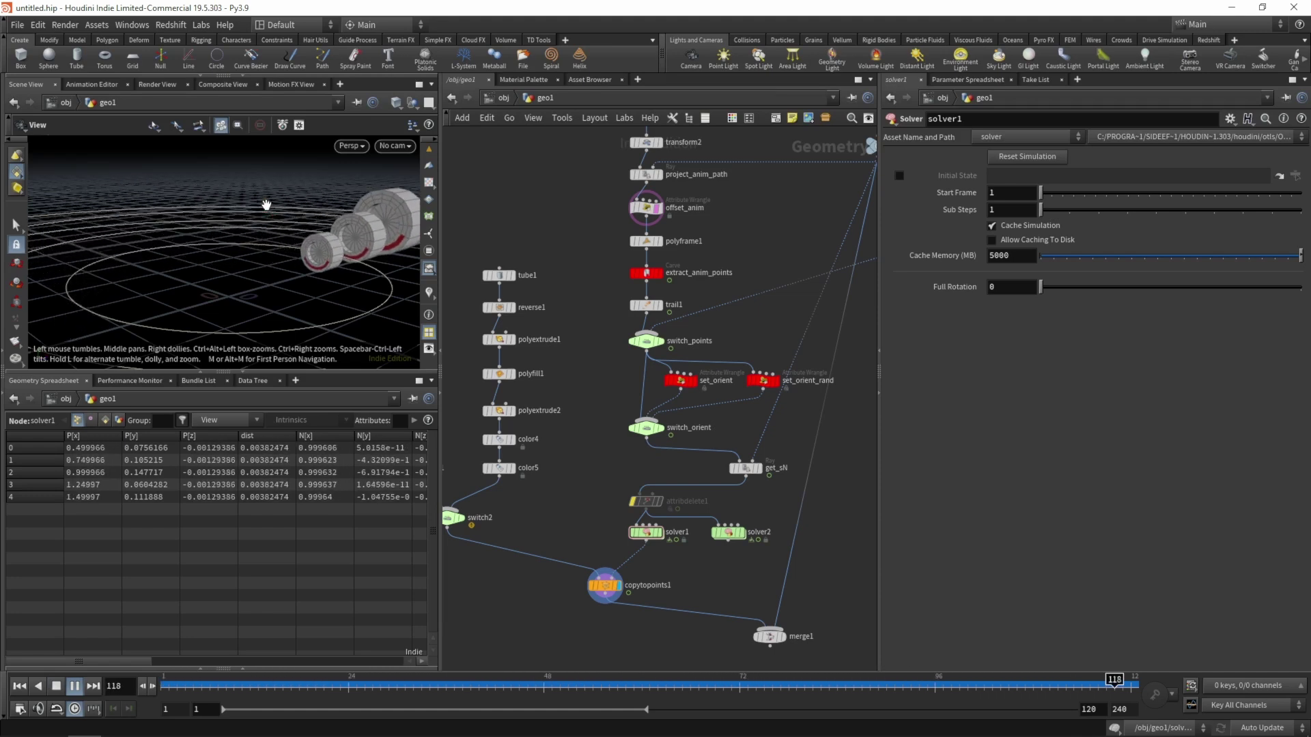
{"action": "key", "text": "Up"}
{"action": "key", "text": "ctrl+Left"}
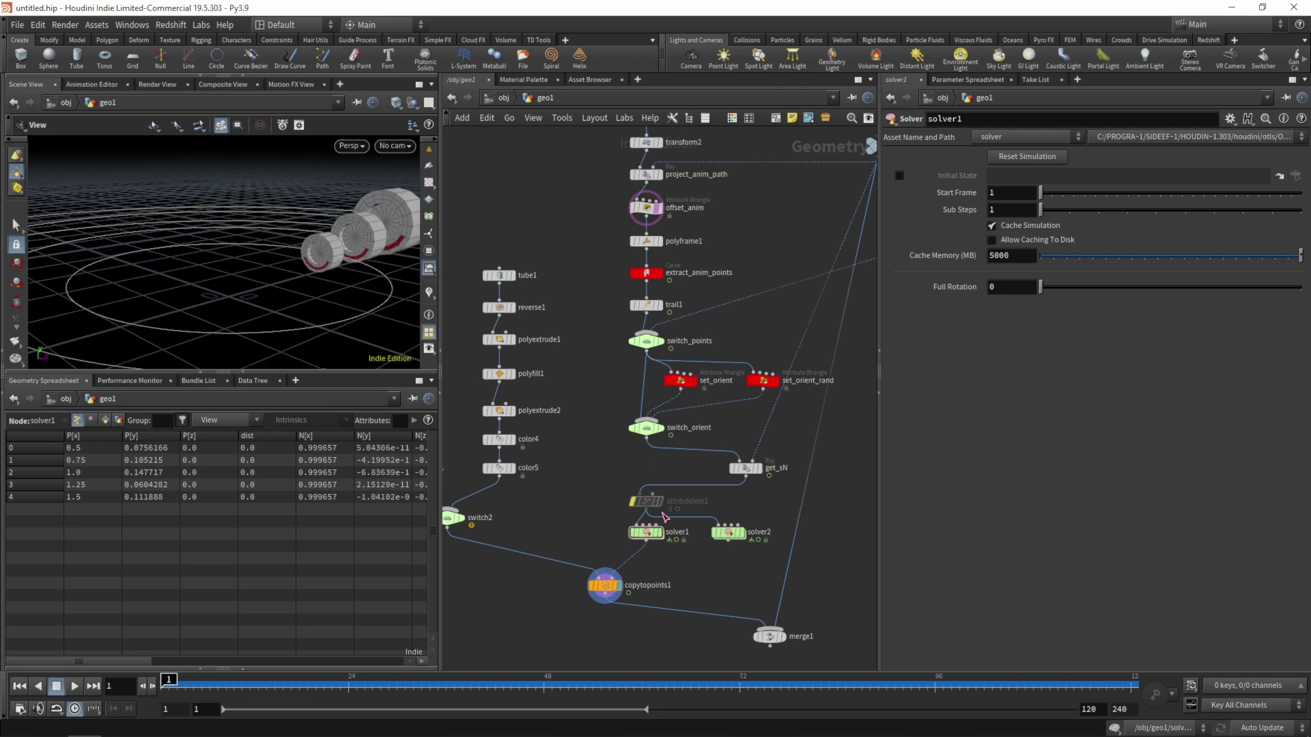
Inside solver1, add line 9 'axis = v@N;' to partial_rotation and go back up to geo1
{"action": "double_click", "coordinate": [645, 531]}
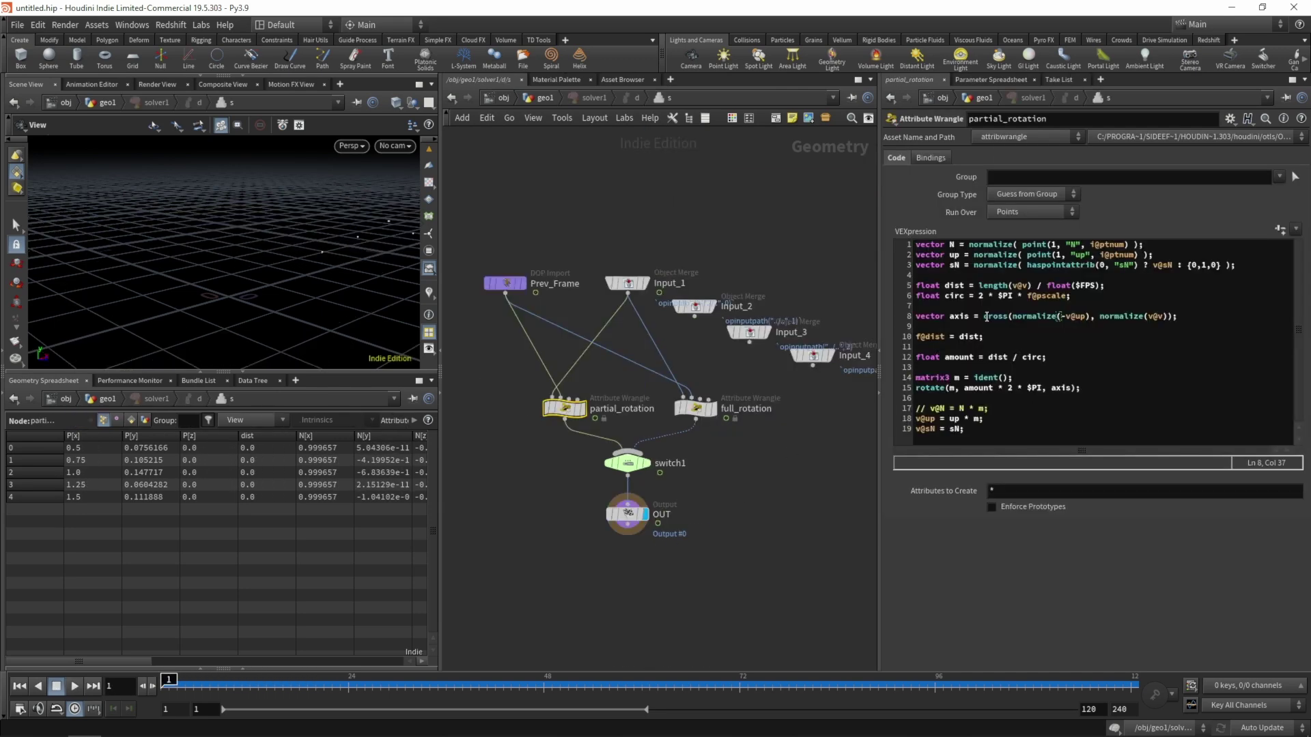
{"action": "left_click_drag", "start_coordinate": [987, 316], "coordinate": [1181, 316]}
{"action": "left_click", "coordinate": [1184, 316]}
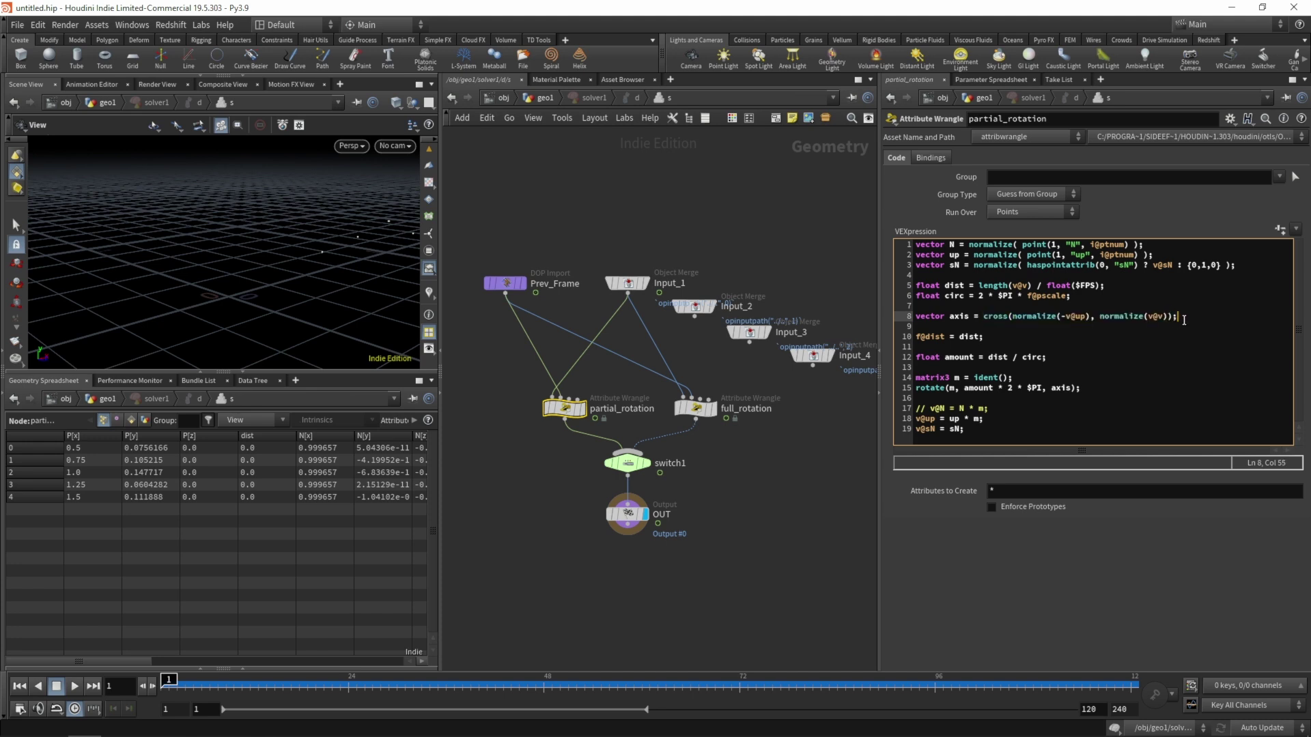
{"action": "key", "text": "Return"}
{"action": "type", "text": "axis = v@"}
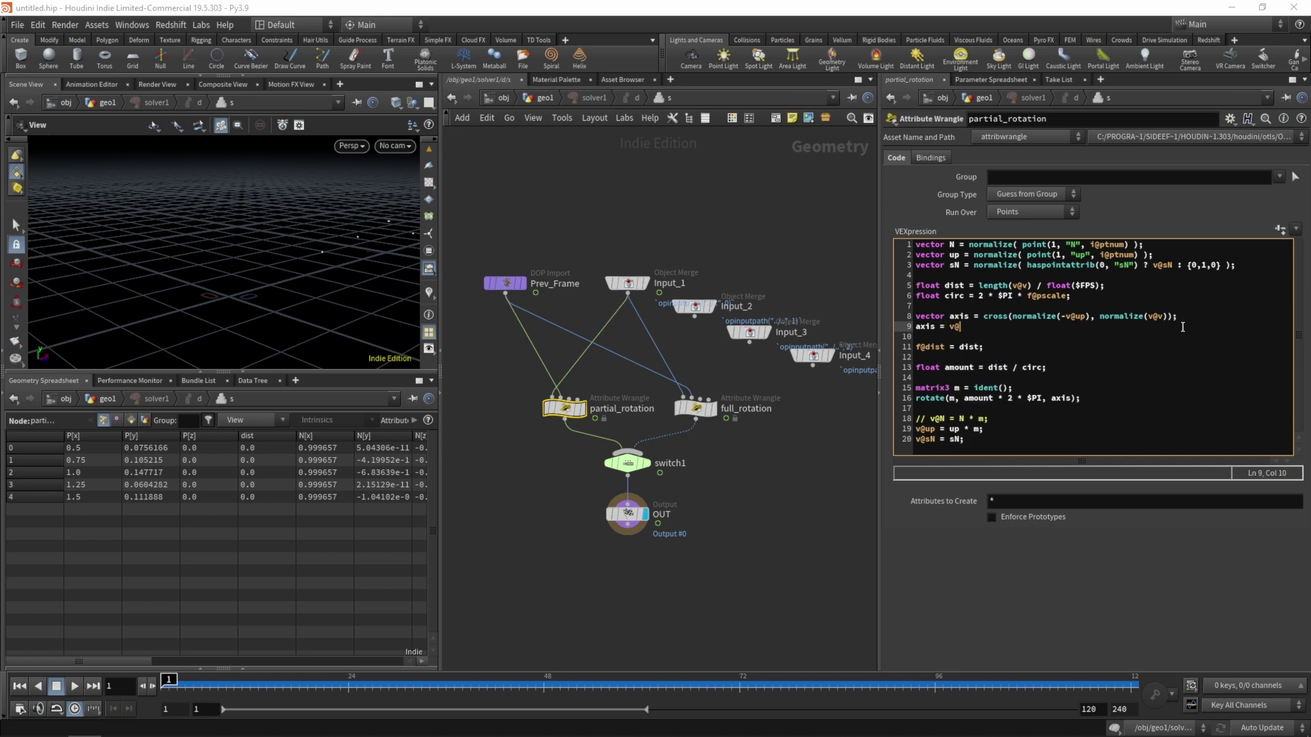
{"action": "type", "text": "N"}
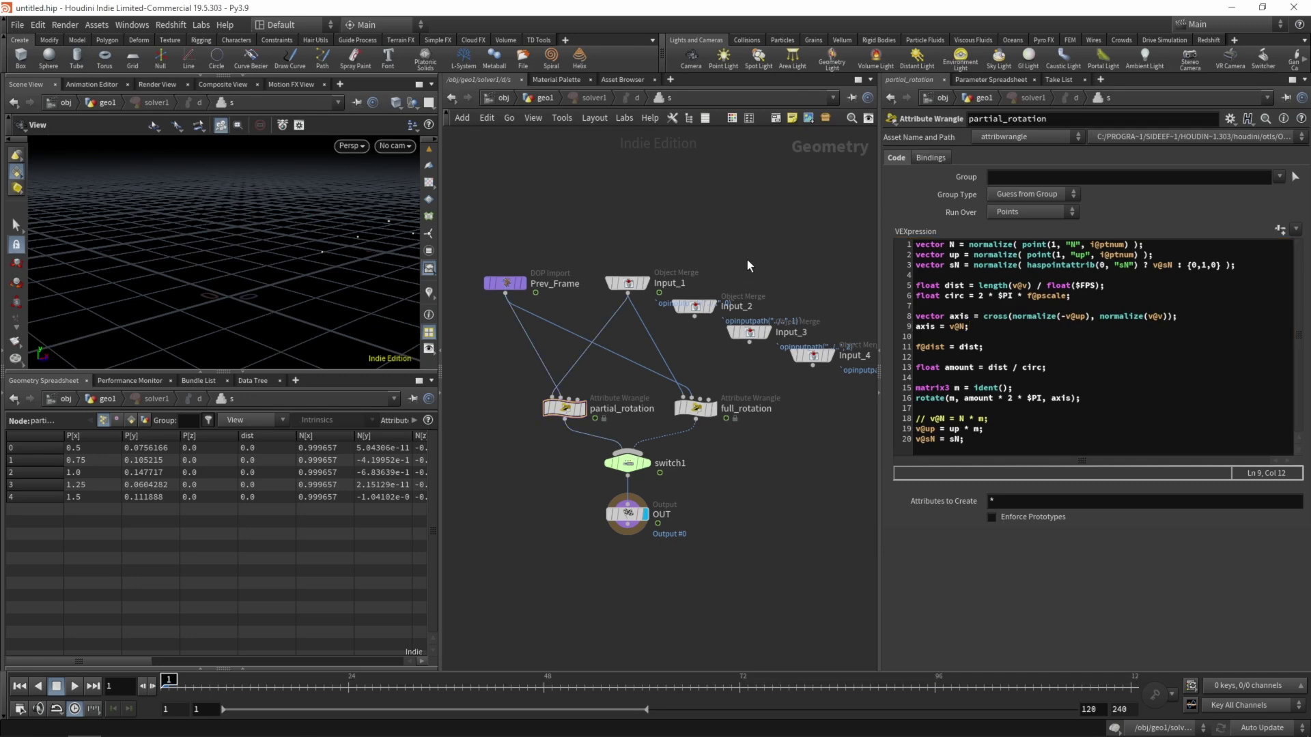
{"action": "type", "text": "u"}
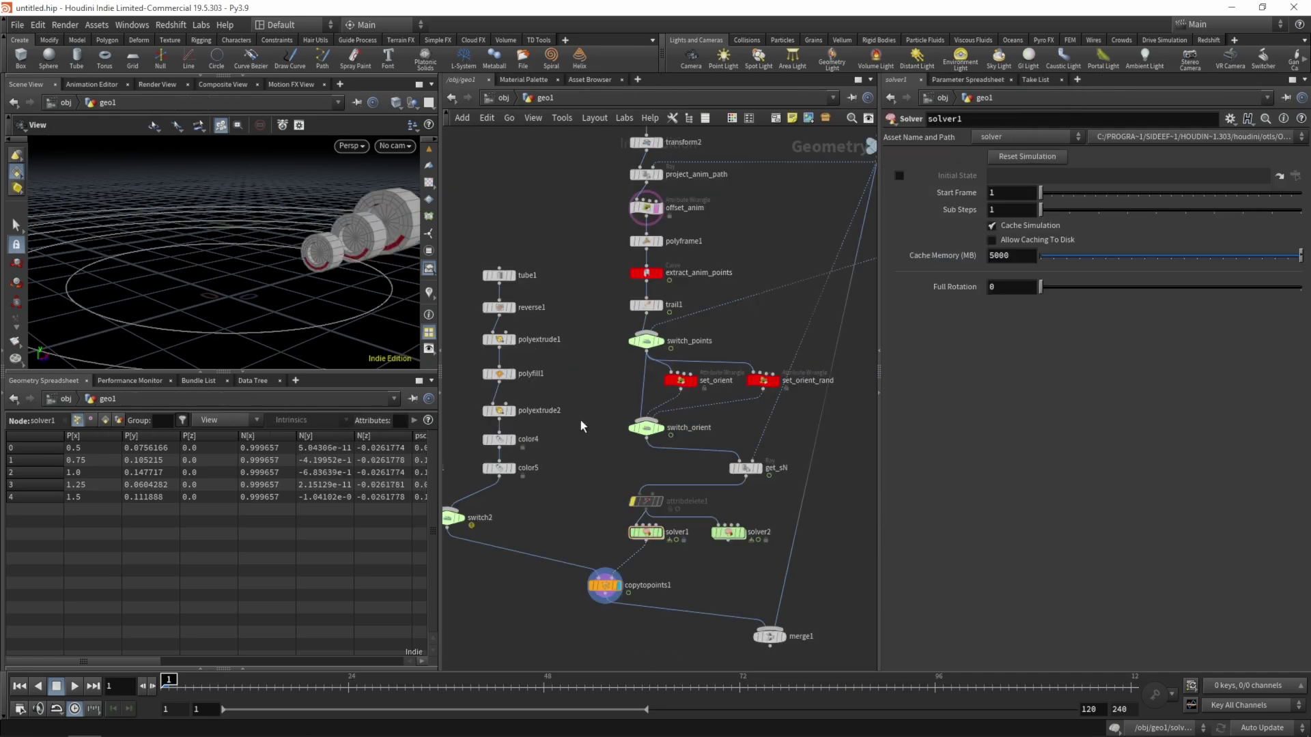
Play the cylinders rolling on the N axis, then stop back at frame 1
{"action": "key", "text": "Up"}
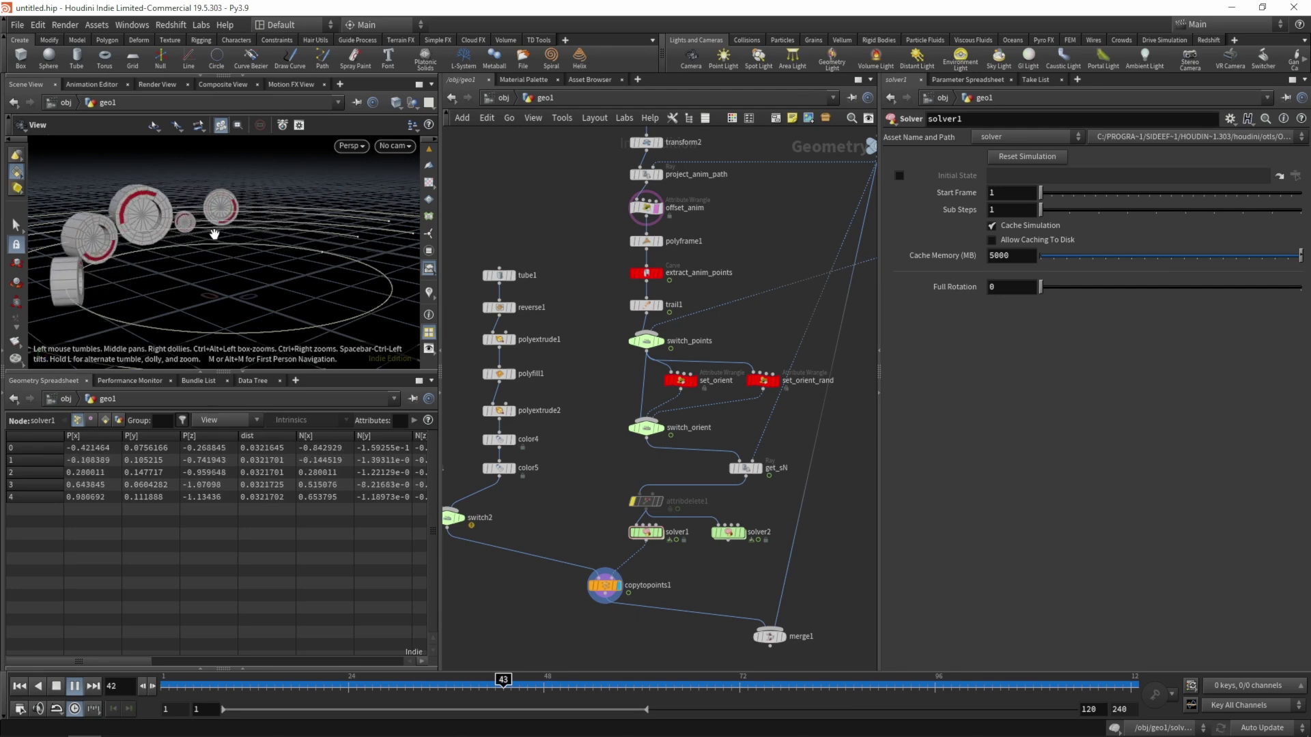
{"action": "key", "text": "ctrl+Up"}
Delete the 'axis = v@N;' line from partial_rotation and review line 8's normalize terms
{"action": "double_click", "coordinate": [646, 533]}
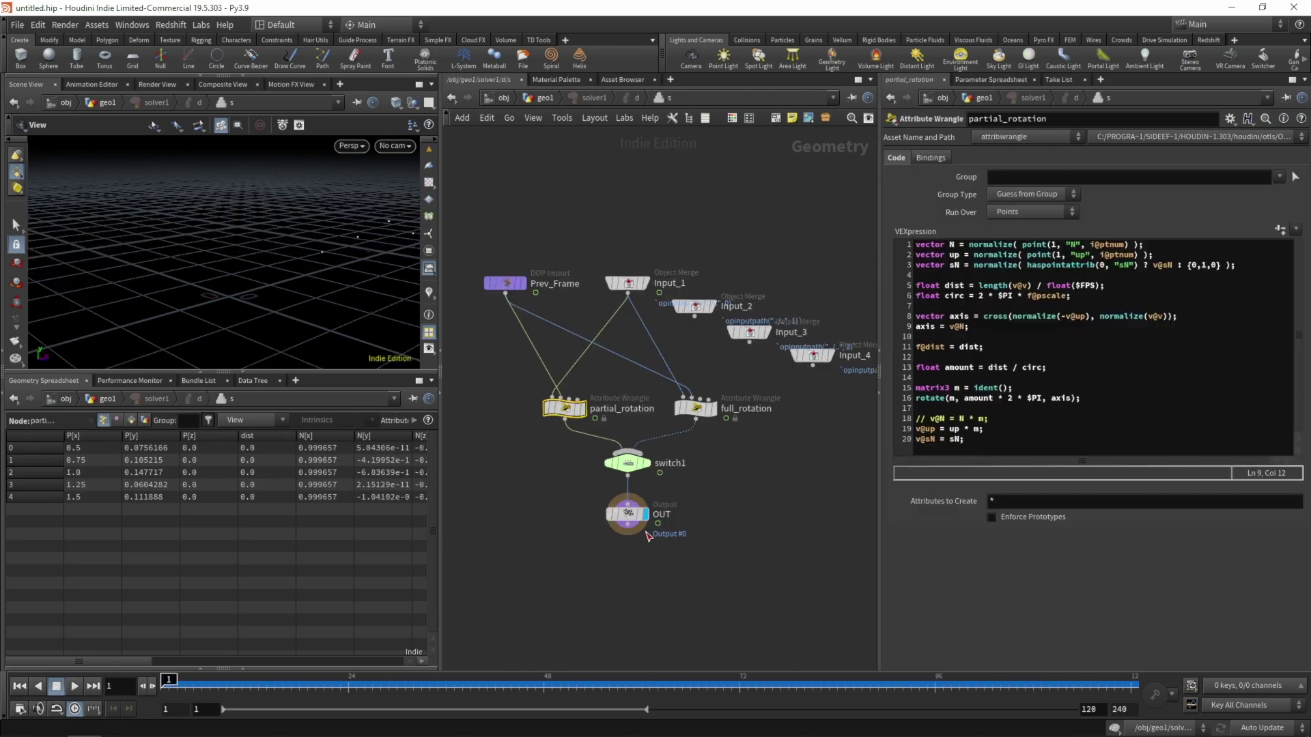
{"action": "left_click_drag", "start_coordinate": [1099, 316], "coordinate": [1166, 316]}
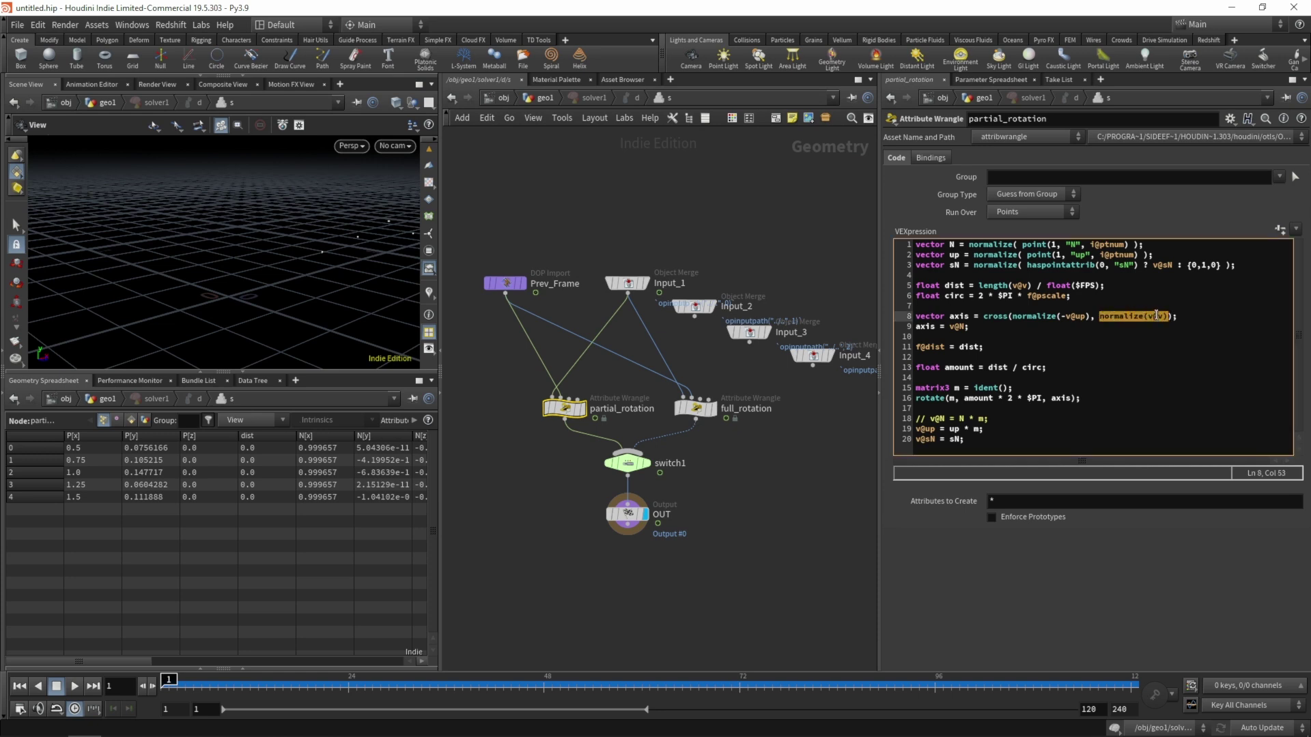
{"action": "left_click", "coordinate": [972, 327]}
{"action": "key", "text": "shift+Home"}
{"action": "key", "text": "BackSpace"}
{"action": "key", "text": "BackSpace"}
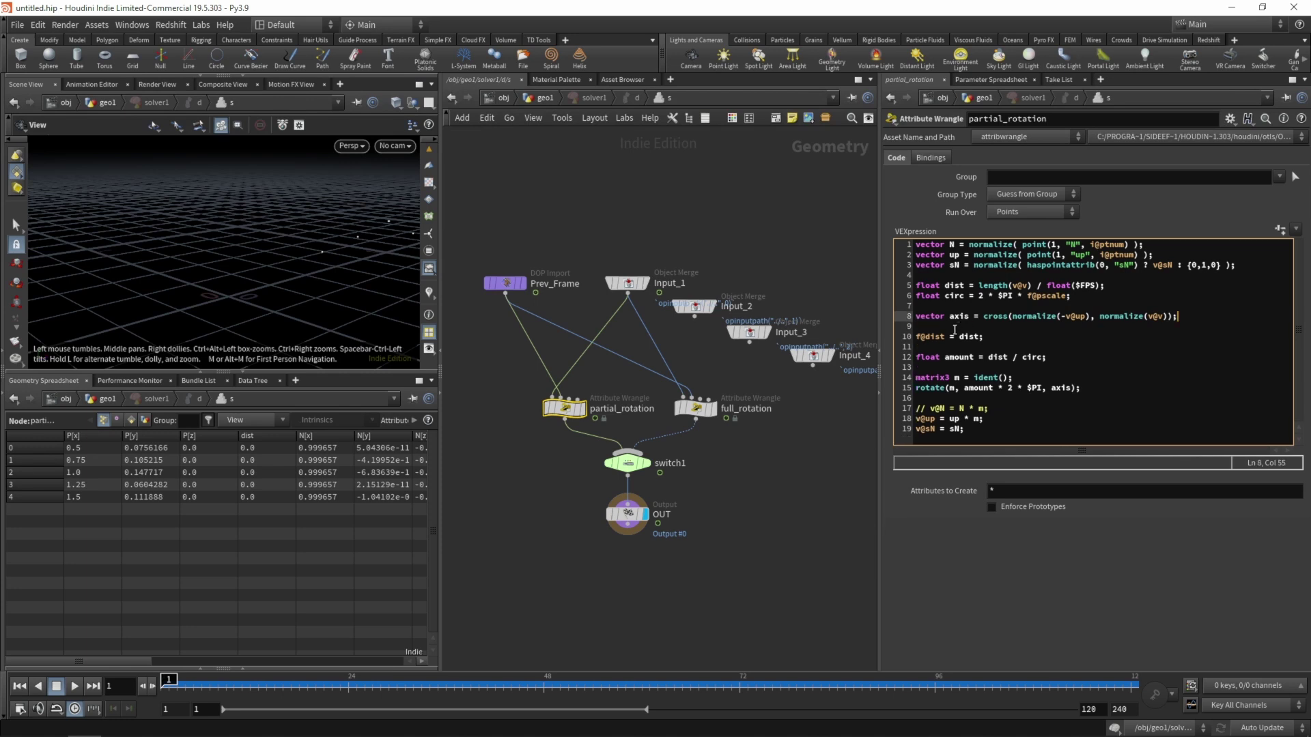
{"action": "left_click_drag", "start_coordinate": [1147, 316], "coordinate": [1163, 316]}
{"action": "left_click_drag", "start_coordinate": [1066, 317], "coordinate": [1085, 317]}
{"action": "left_click", "coordinate": [768, 285]}
Back in geo1, play and orbit around the rolling cylinders, settling on frame 29
{"action": "key", "text": "u"}
{"action": "key", "text": "u"}
{"action": "key", "text": "u"}
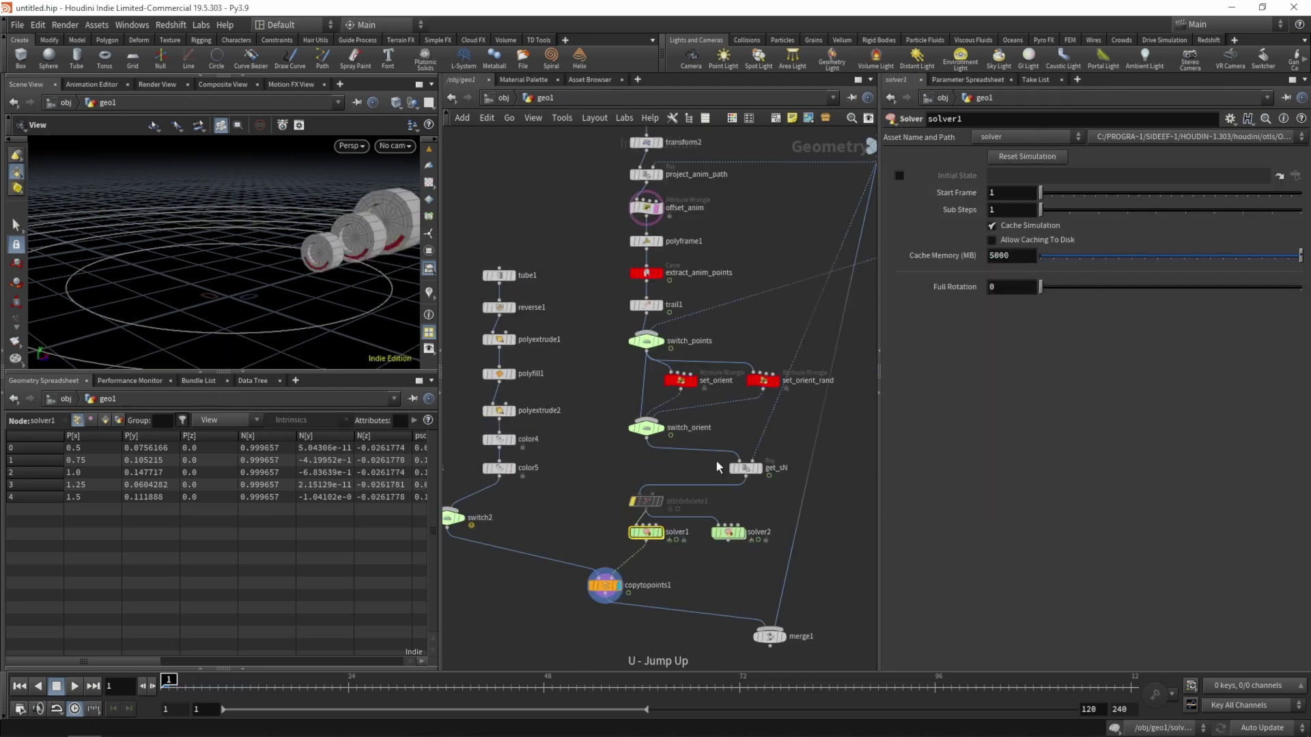
{"action": "left_click_drag", "start_coordinate": [302, 203], "coordinate": [280, 287]}
{"action": "key", "text": "Up"}
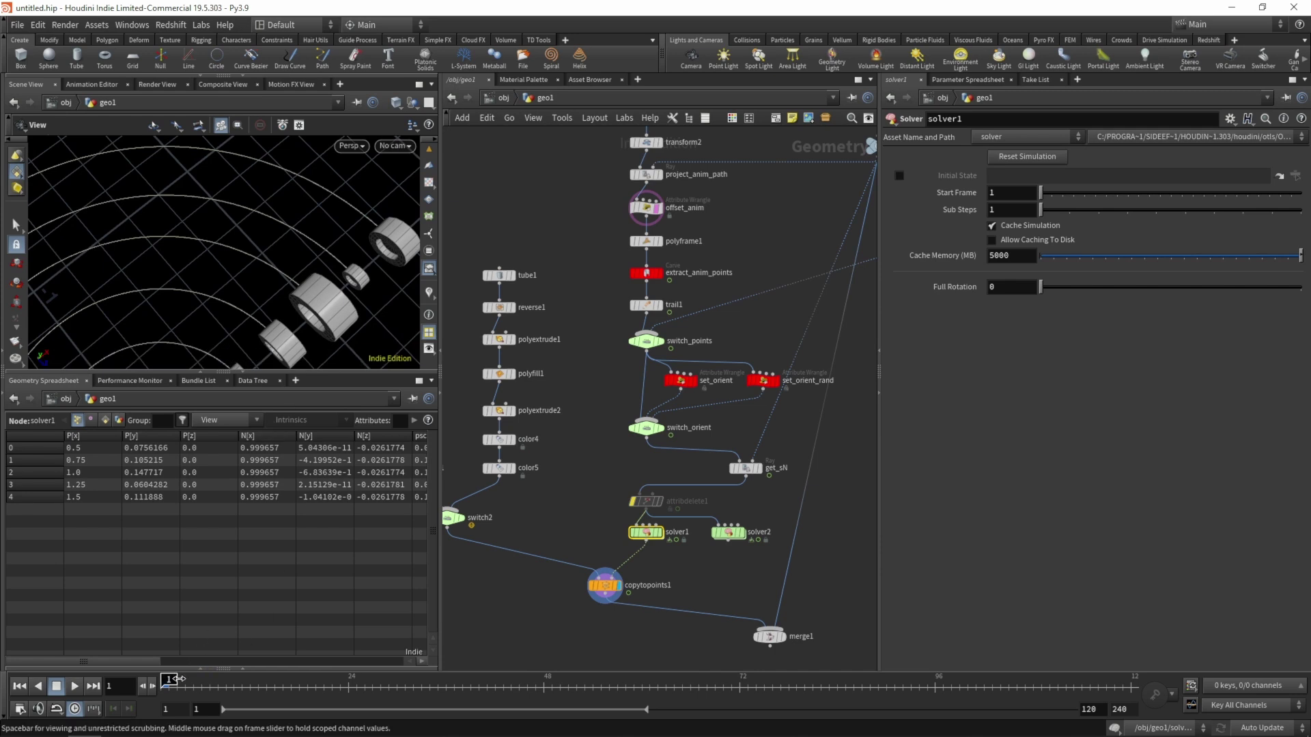
{"action": "scroll", "coordinate": [195, 256], "scroll_direction": "up", "scroll_amount": 8}
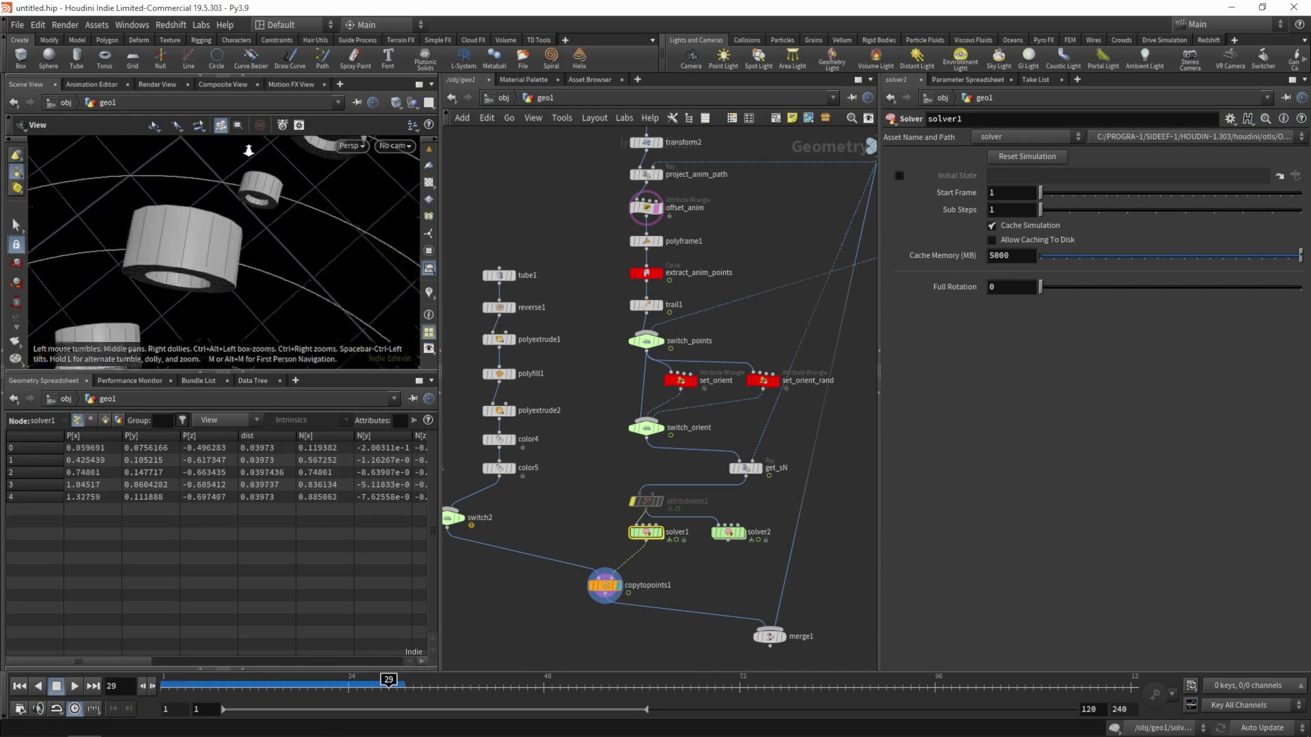
{"action": "left_click_drag", "start_coordinate": [191, 249], "coordinate": [231, 208]}
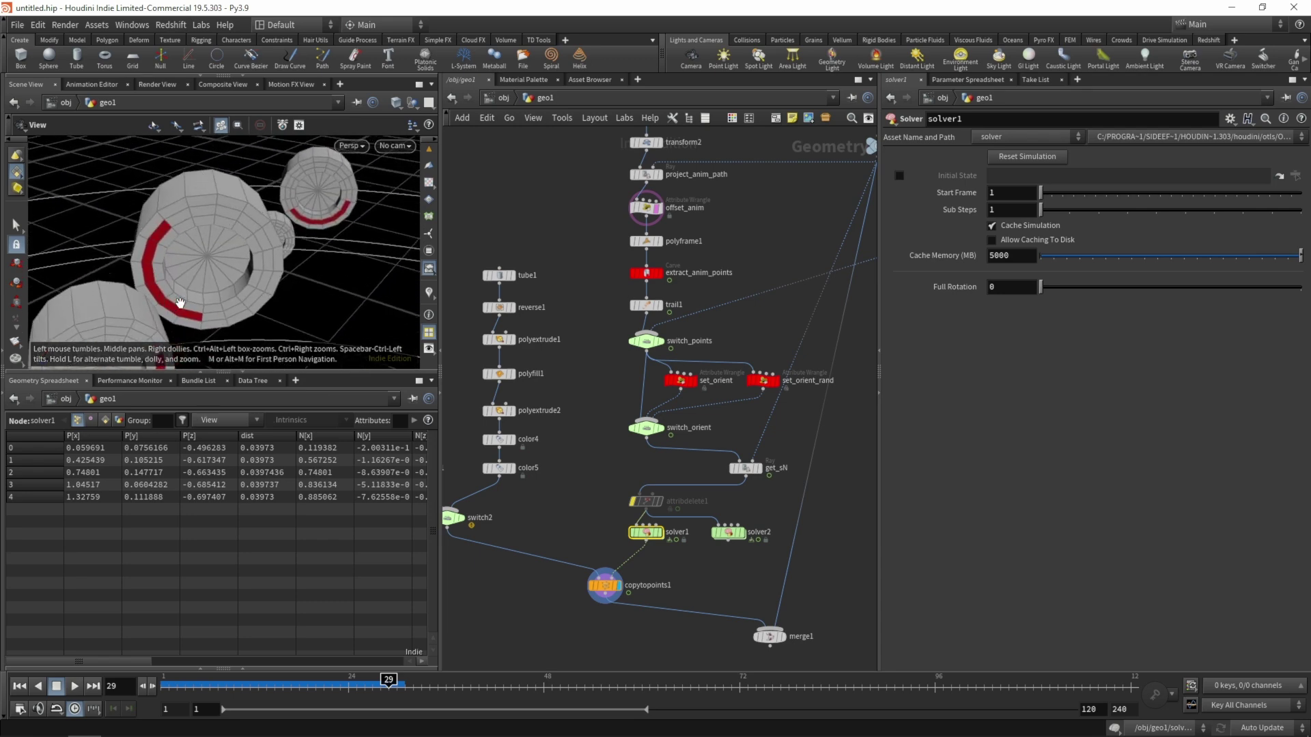
{"action": "left_click_drag", "start_coordinate": [230, 209], "coordinate": [223, 266]}
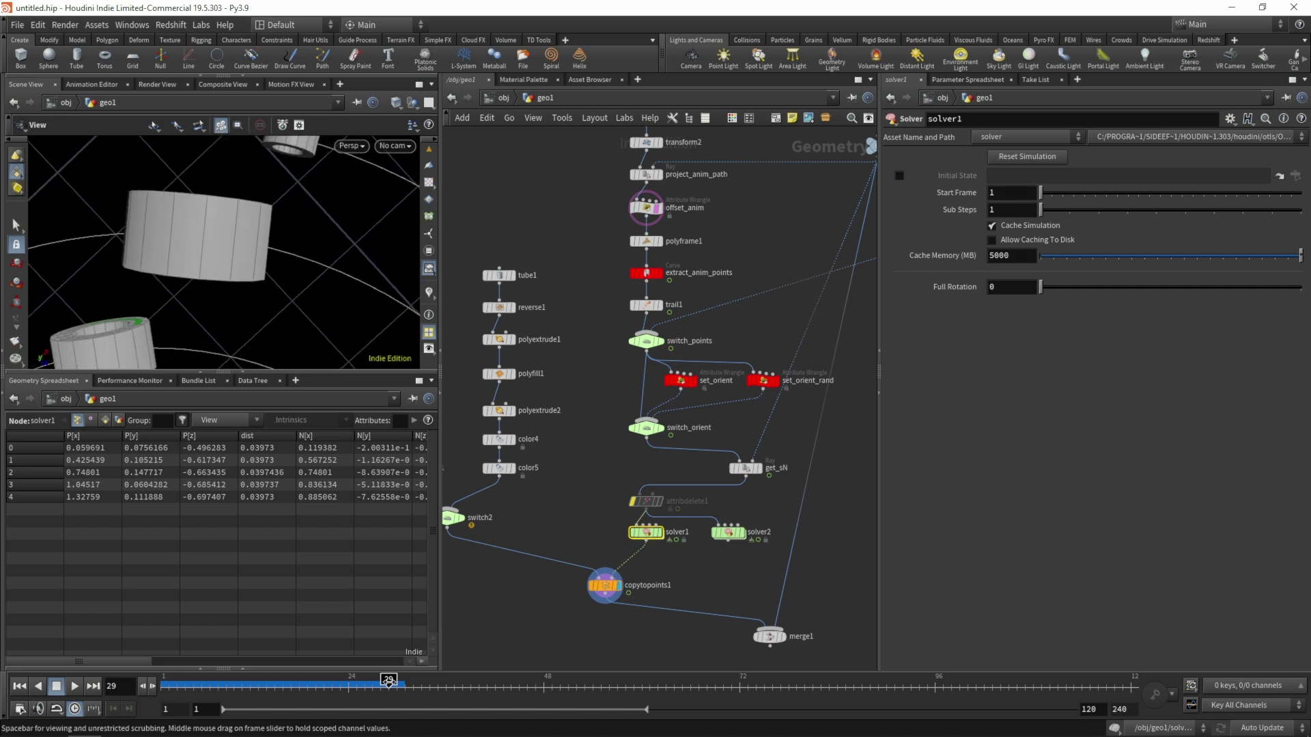
{"action": "left_click_drag", "start_coordinate": [388, 680], "coordinate": [397, 681]}
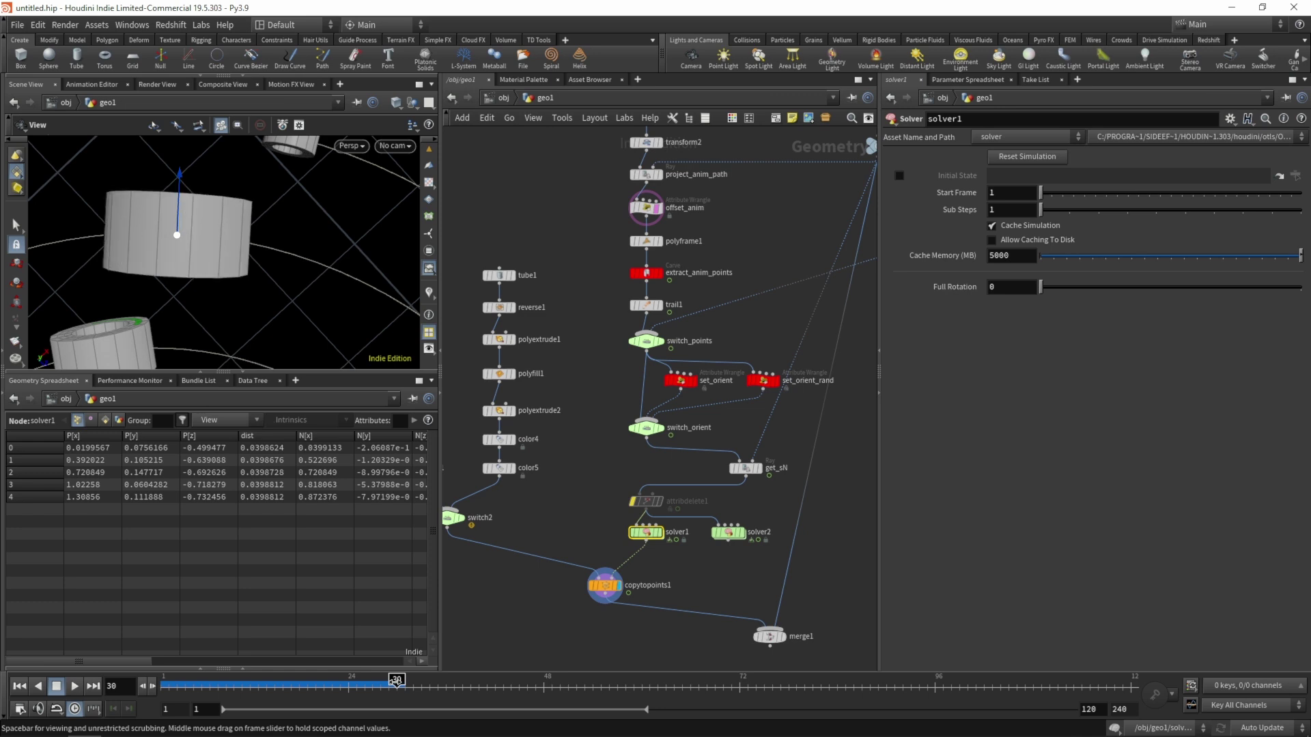
{"action": "left_click_drag", "start_coordinate": [396, 680], "coordinate": [388, 680]}
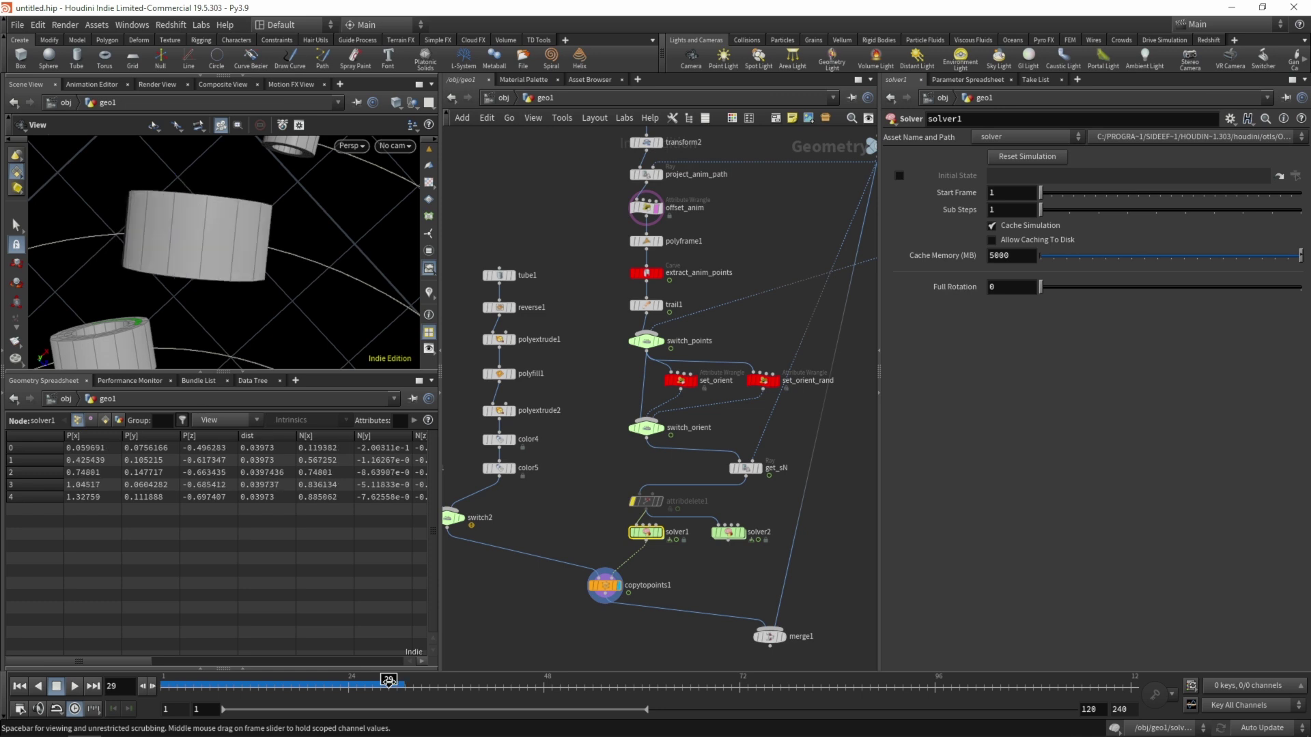
Inside solver1, add 'matrix3 r;' on line 15 above partial_rotation's rotate call
{"action": "double_click", "coordinate": [647, 532]}
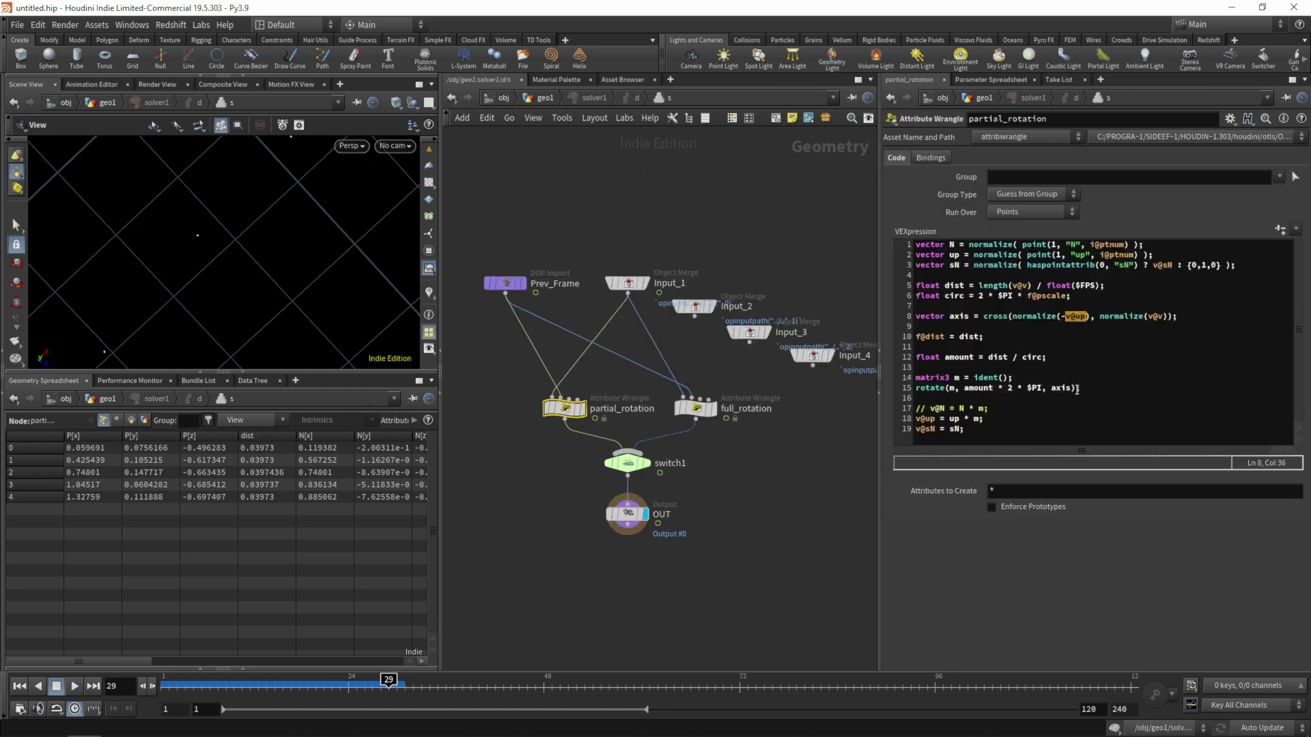
{"action": "left_click_drag", "start_coordinate": [1079, 389], "coordinate": [914, 387]}
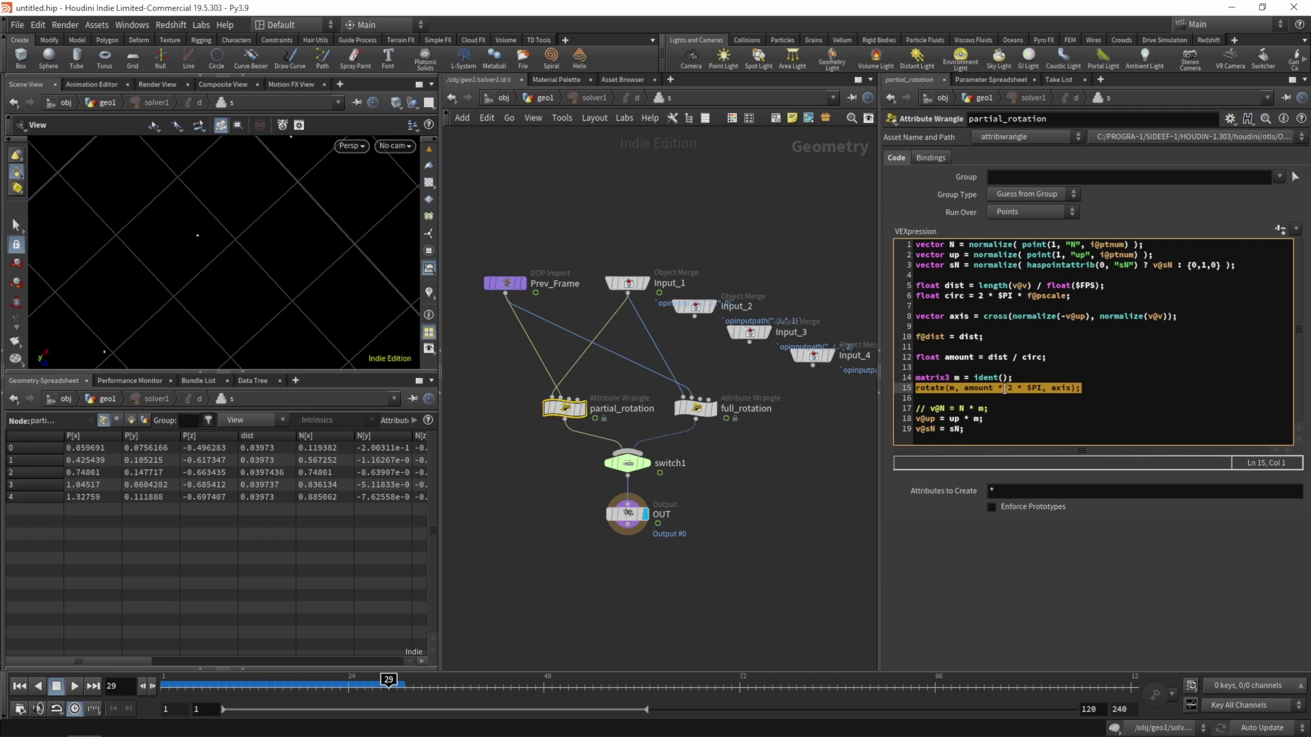
{"action": "key", "text": "Return"}
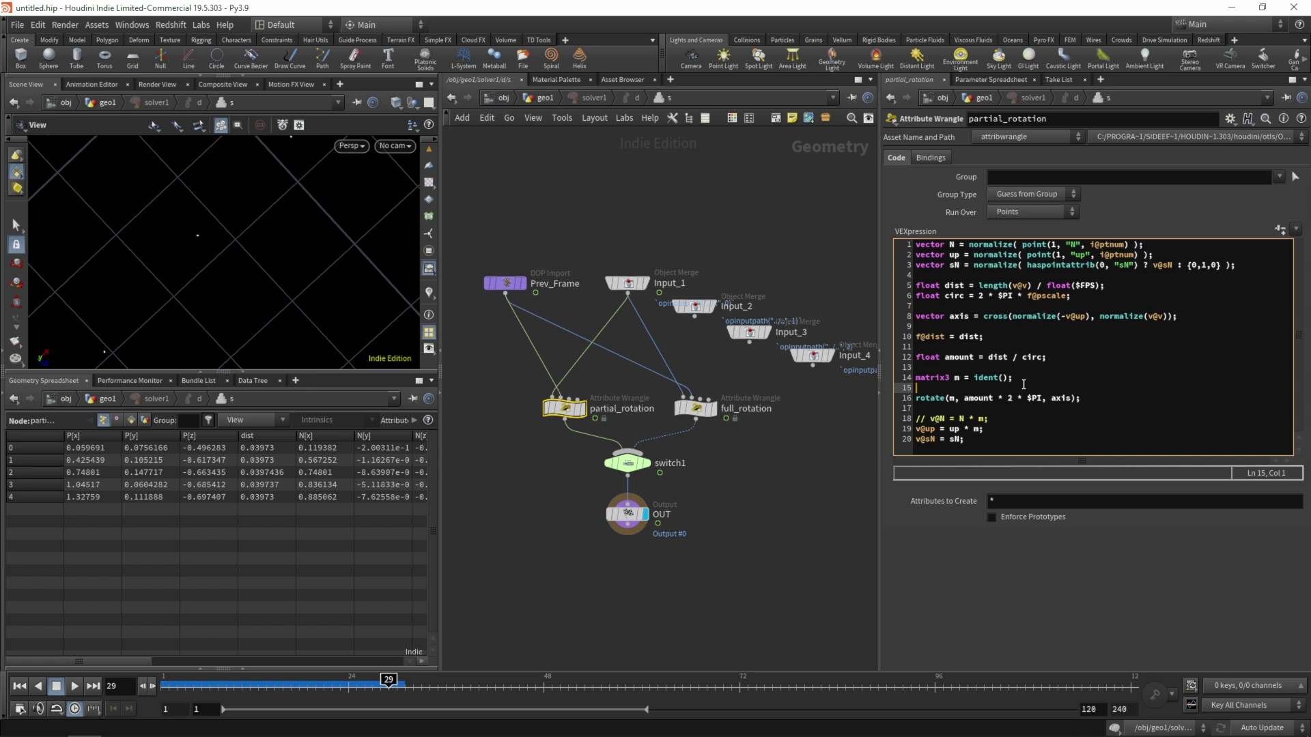
{"action": "type", "text": "matrix"}
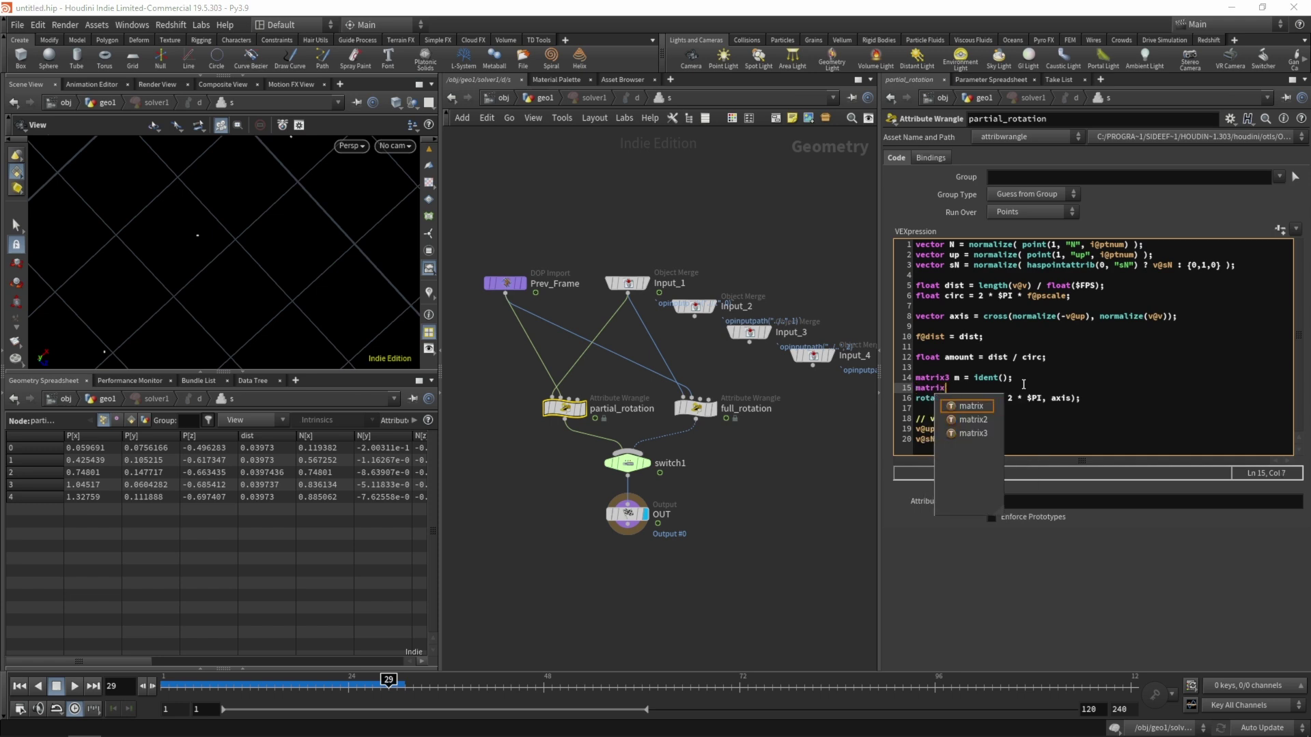
{"action": "type", "text": "3 r;"}
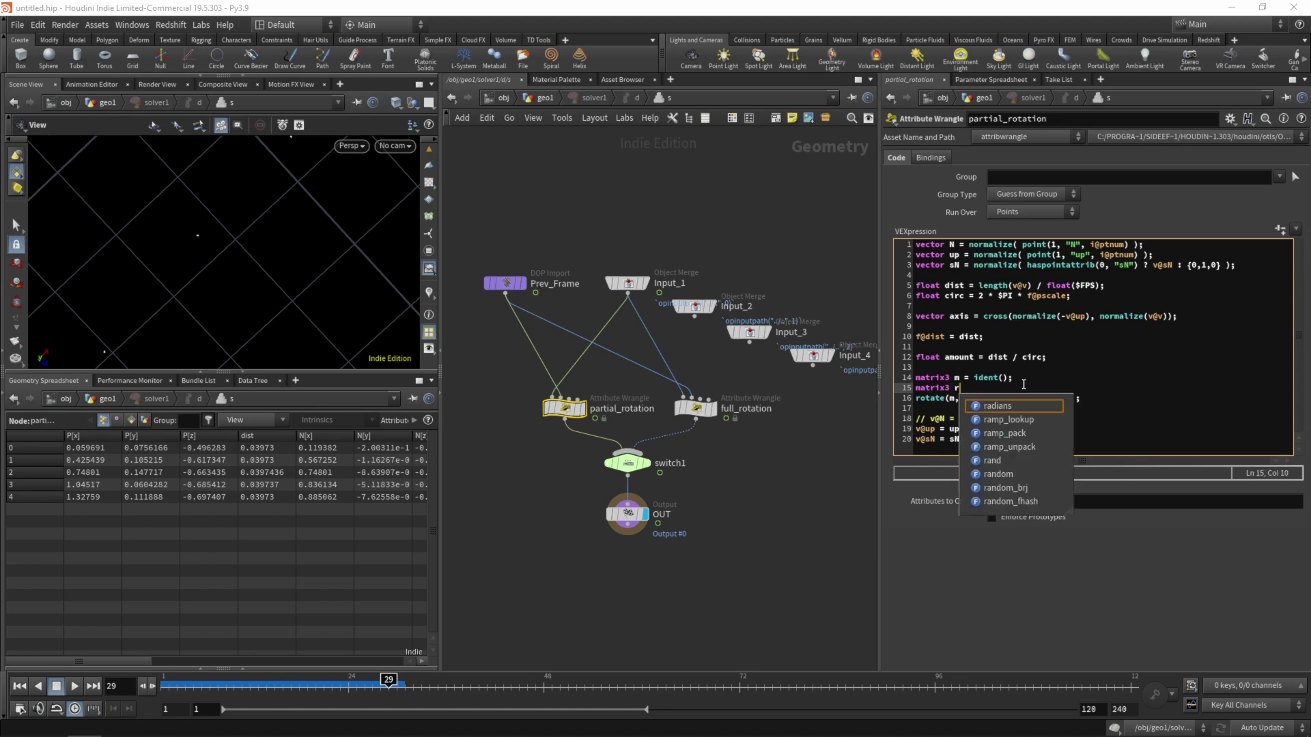
{"action": "left_click", "coordinate": [751, 239]}
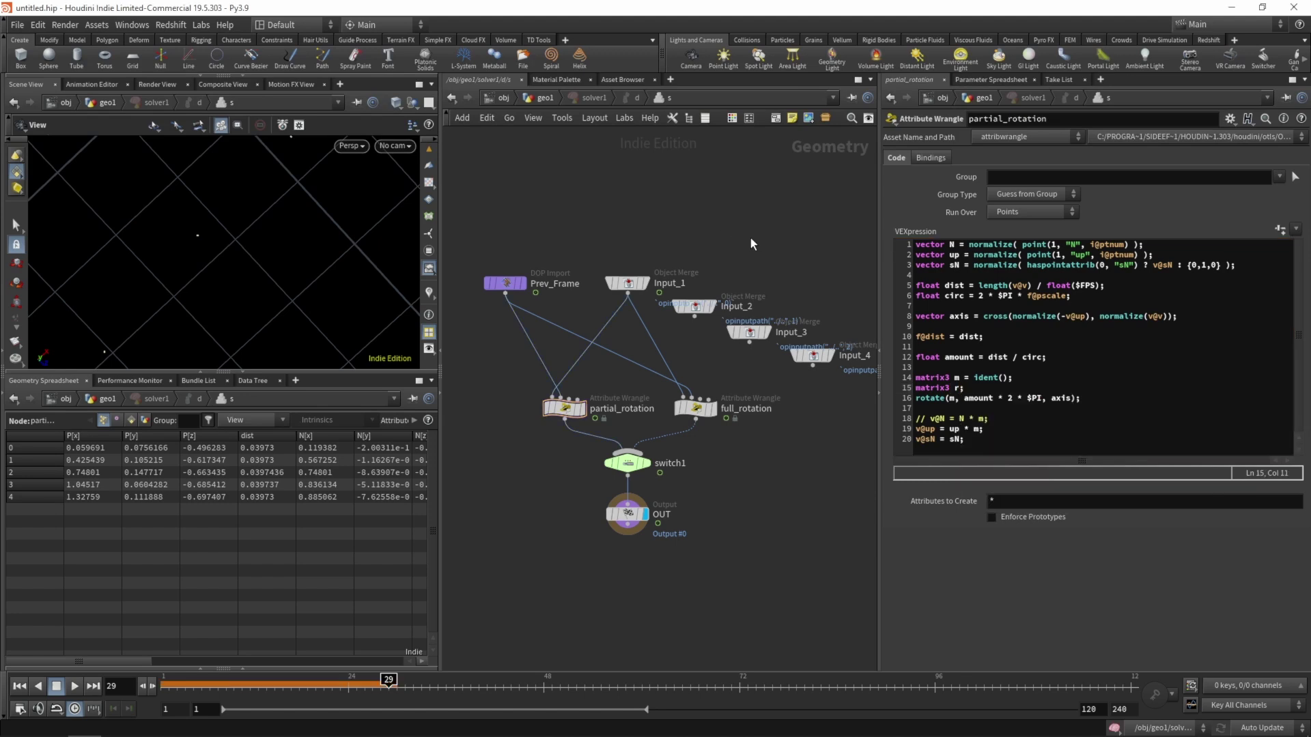
{"action": "left_click", "coordinate": [341, 84]}
Open a Help Browser pane and search up the dihedral VEX function page
{"action": "mouse_move", "coordinate": [351, 110]}
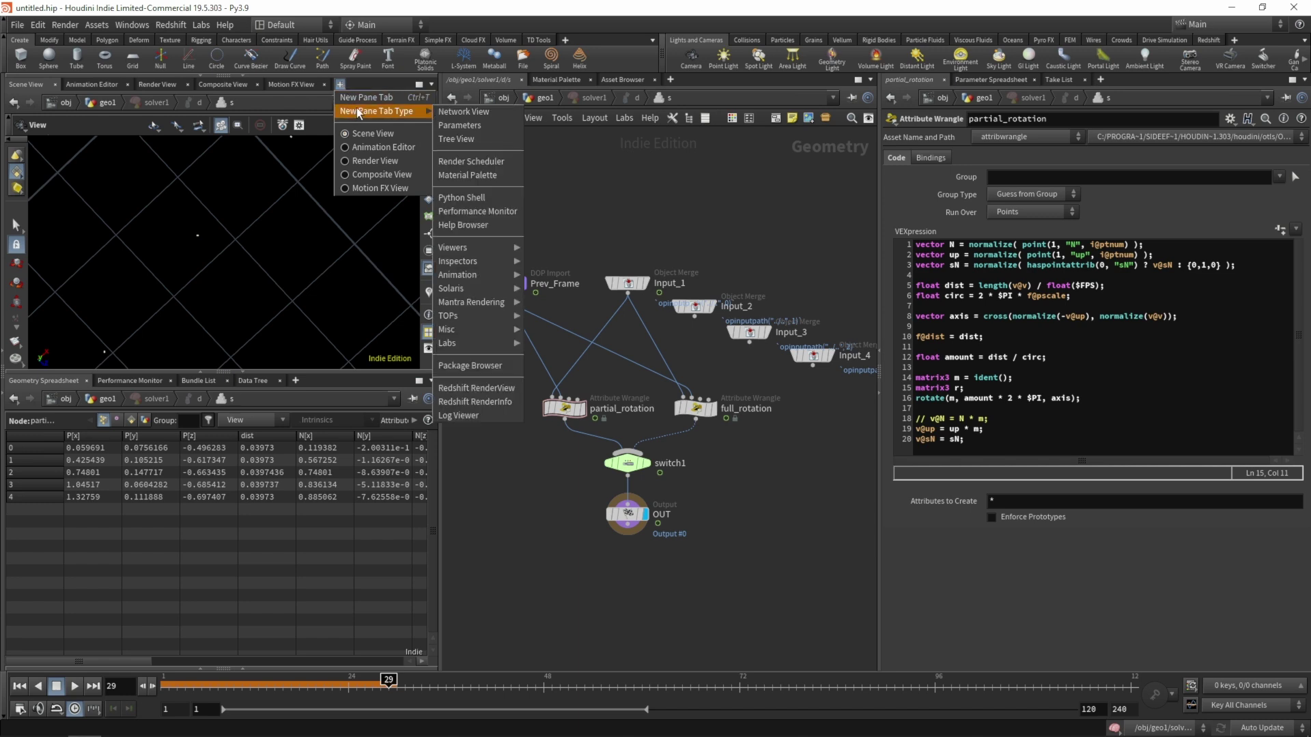
{"action": "key", "text": "Escape"}
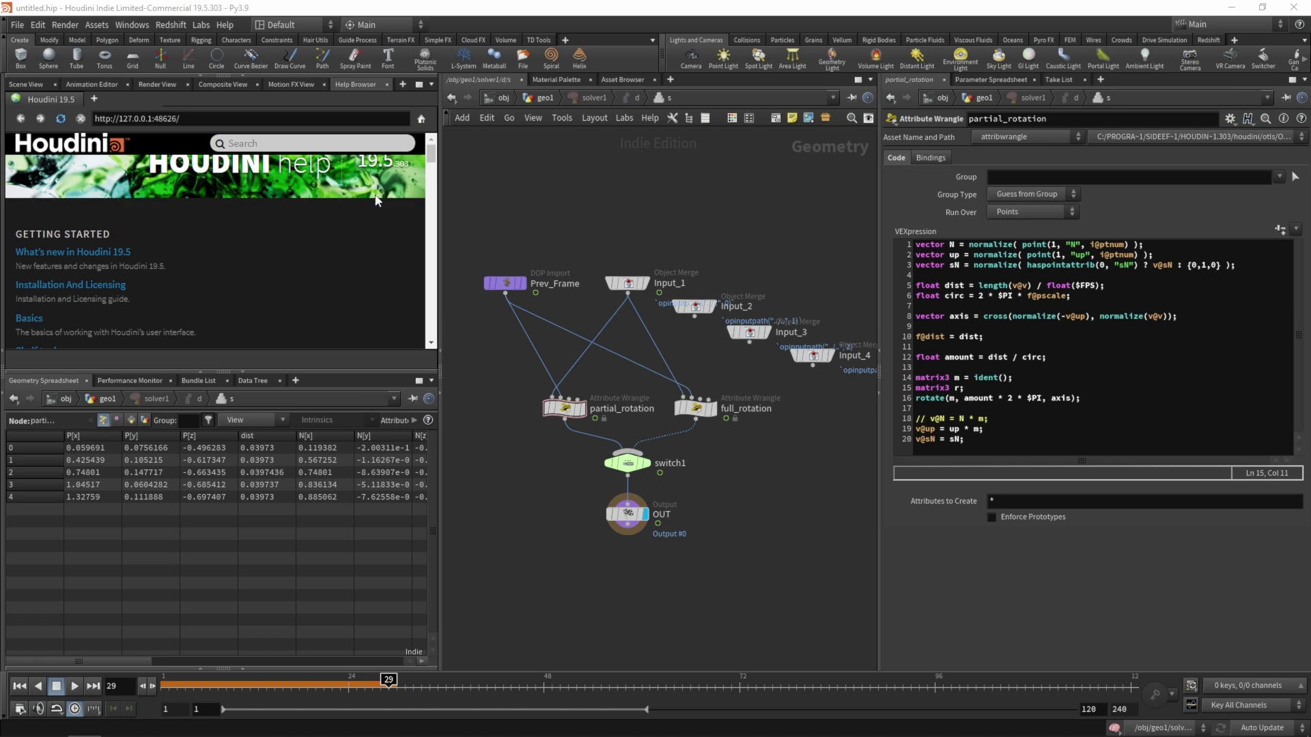
{"action": "left_click", "coordinate": [263, 144]}
{"action": "type", "text": "d"}
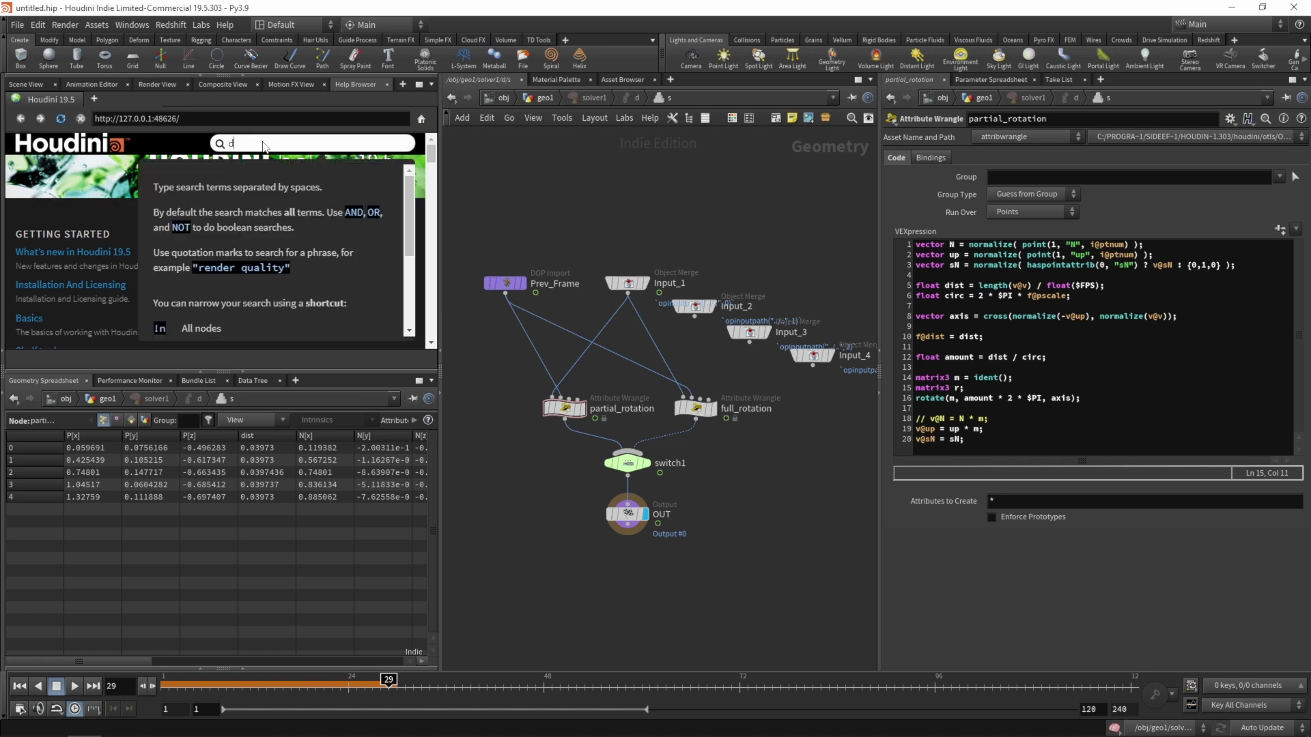
{"action": "type", "text": "ihedral"}
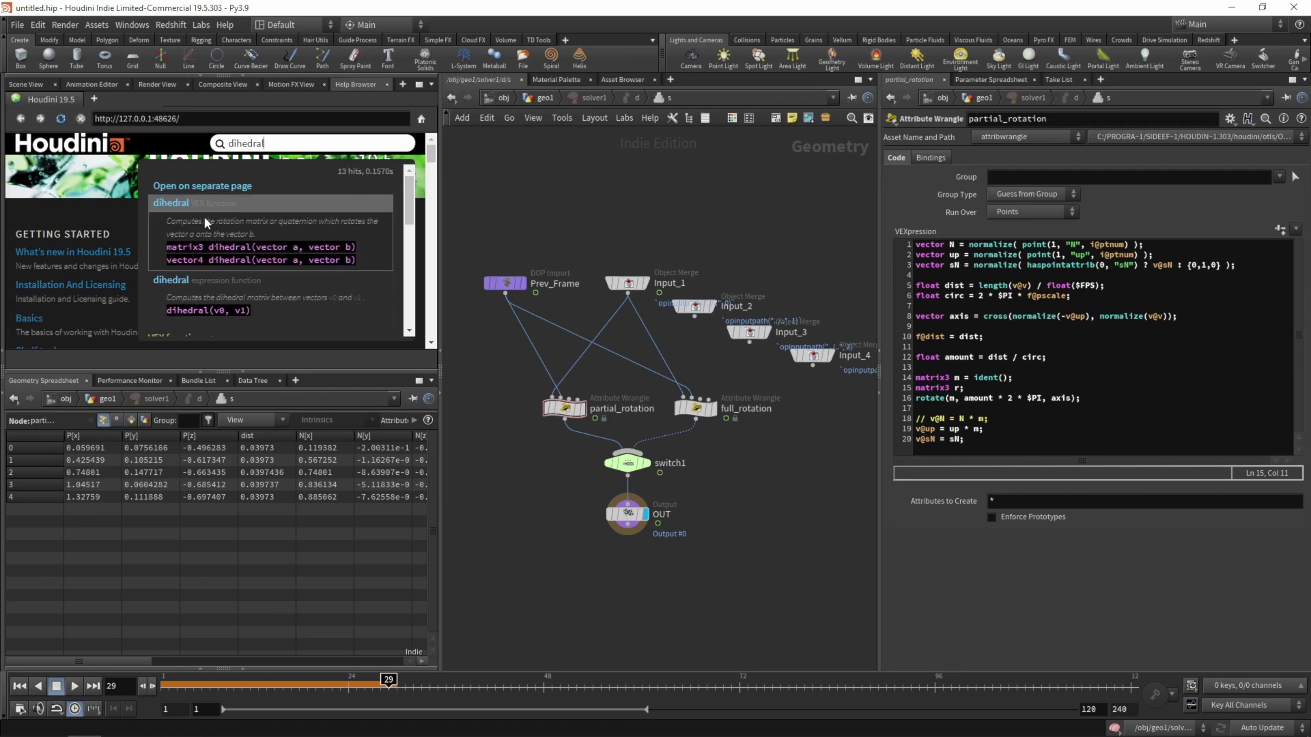
{"action": "left_click", "coordinate": [185, 207]}
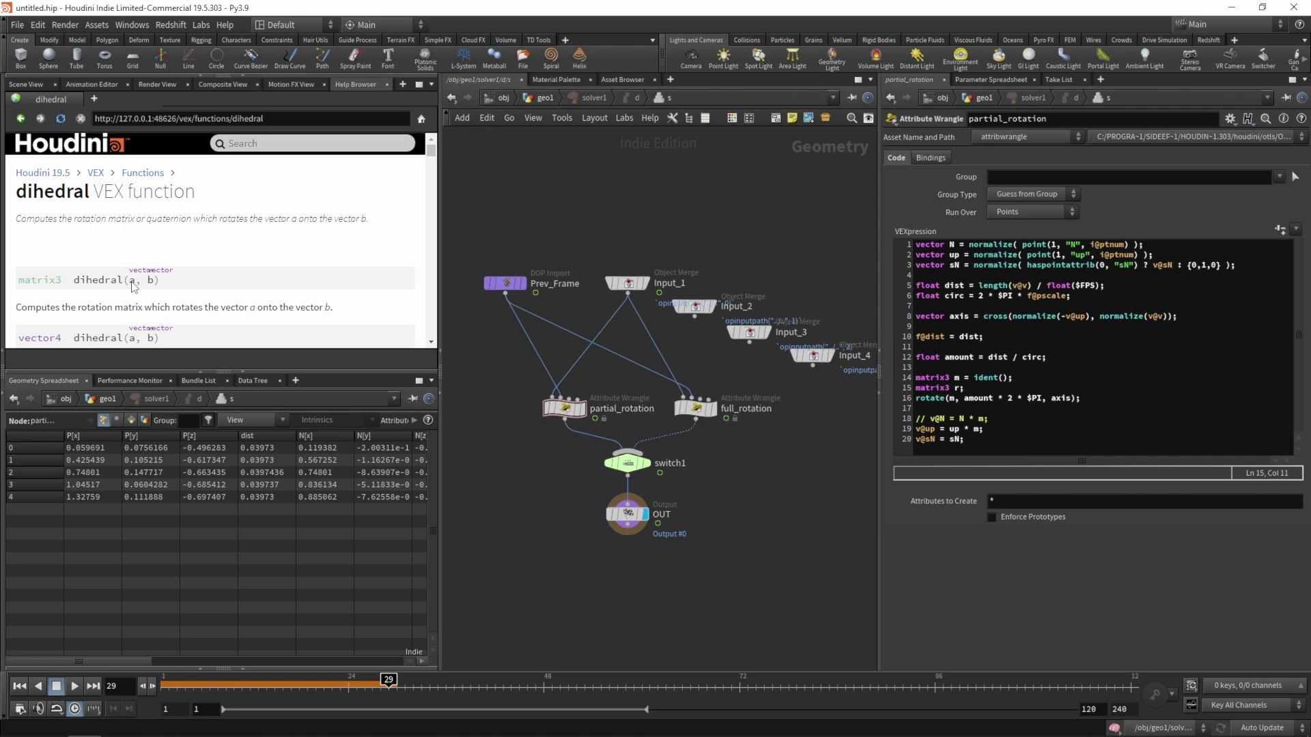
{"action": "double_click", "coordinate": [151, 281]}
Back in the Scene View, change line 15 to 'matrix3 r = dihedral(N, v@N);'
{"action": "left_click", "coordinate": [38, 83]}
{"action": "left_click", "coordinate": [991, 388]}
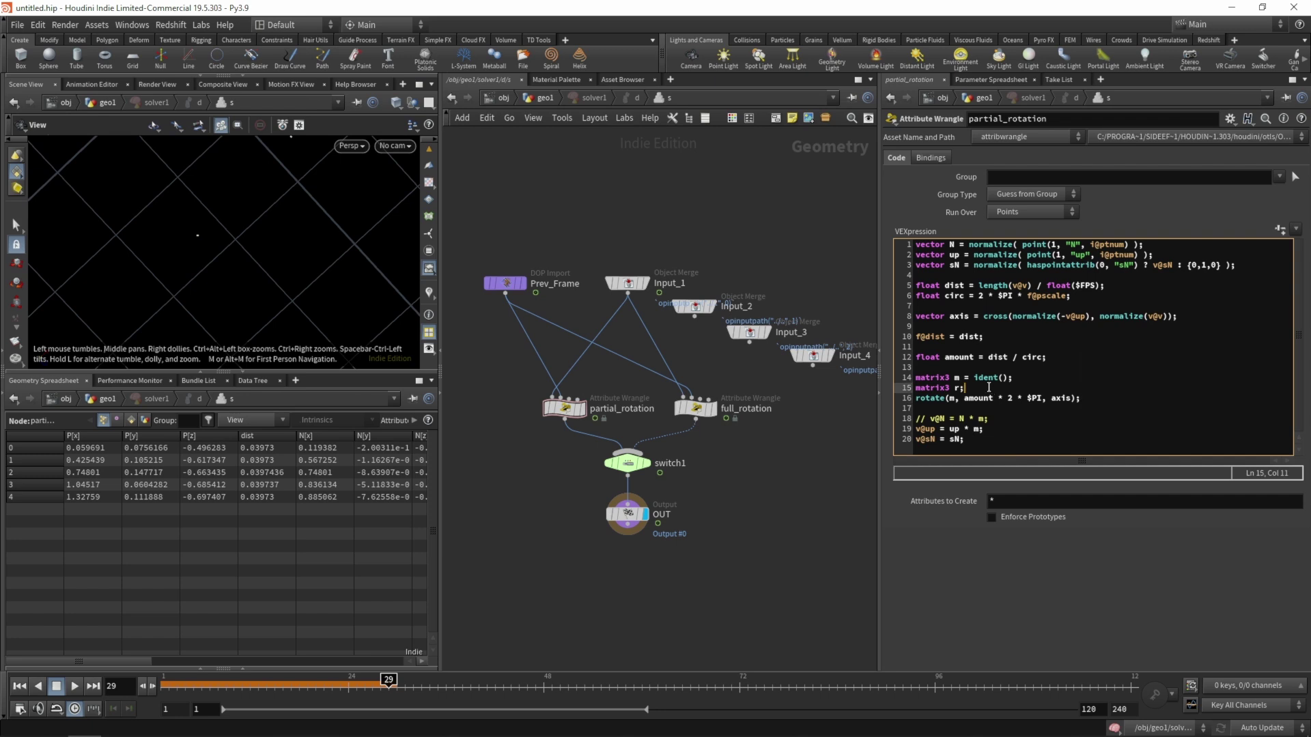
{"action": "key", "text": "Return"}
{"action": "left_click", "coordinate": [960, 388]}
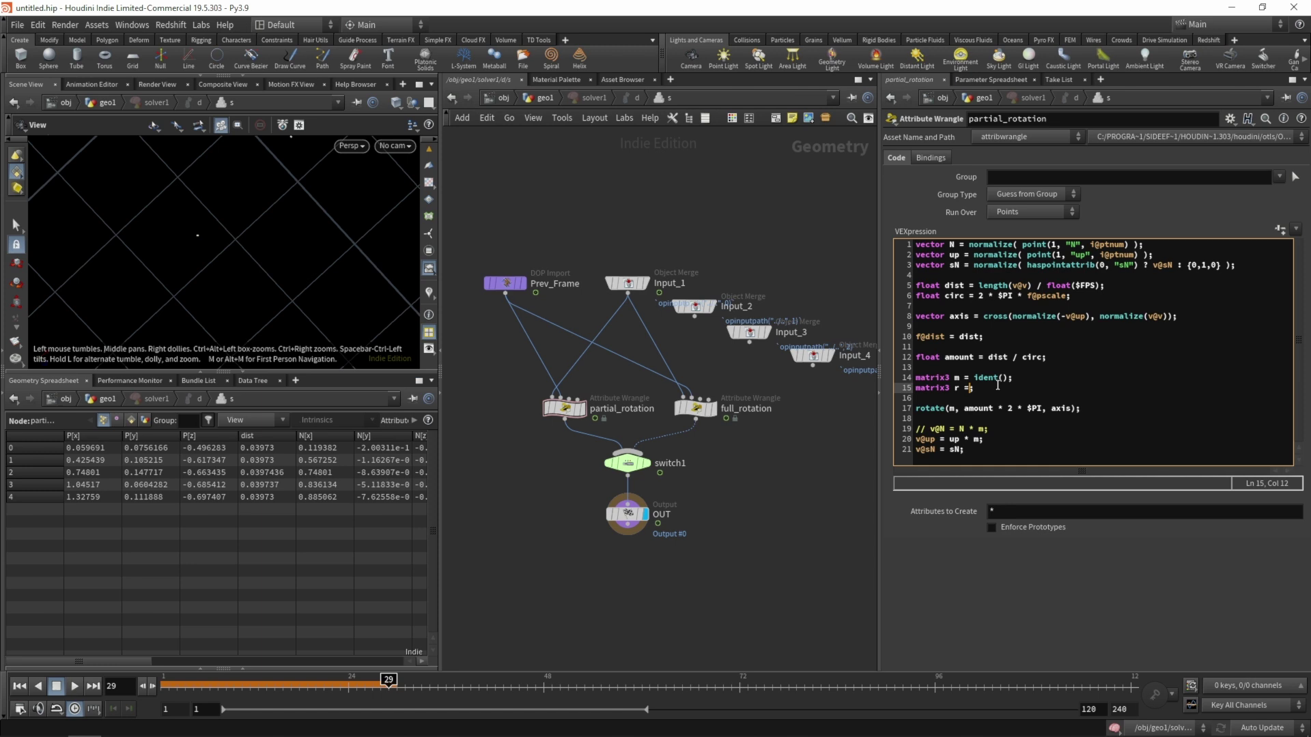
{"action": "type", "text": "= di"}
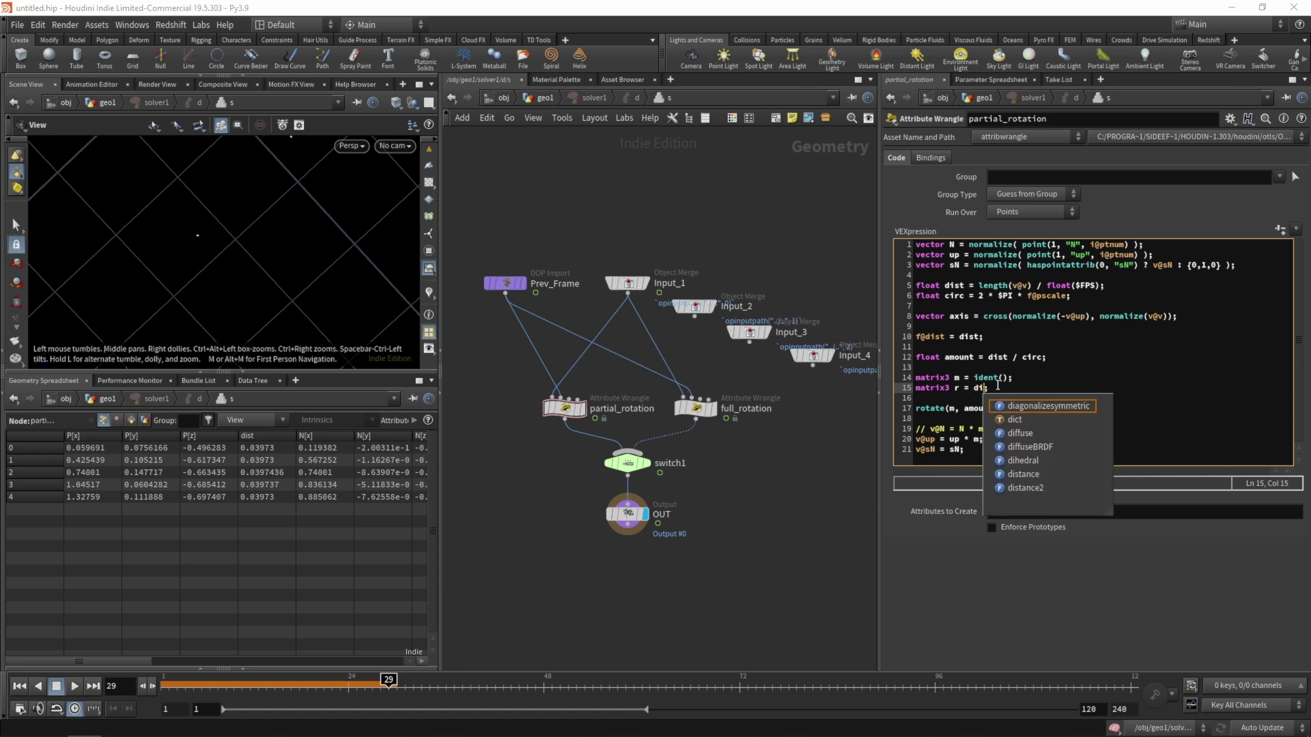
{"action": "type", "text": "hedral"}
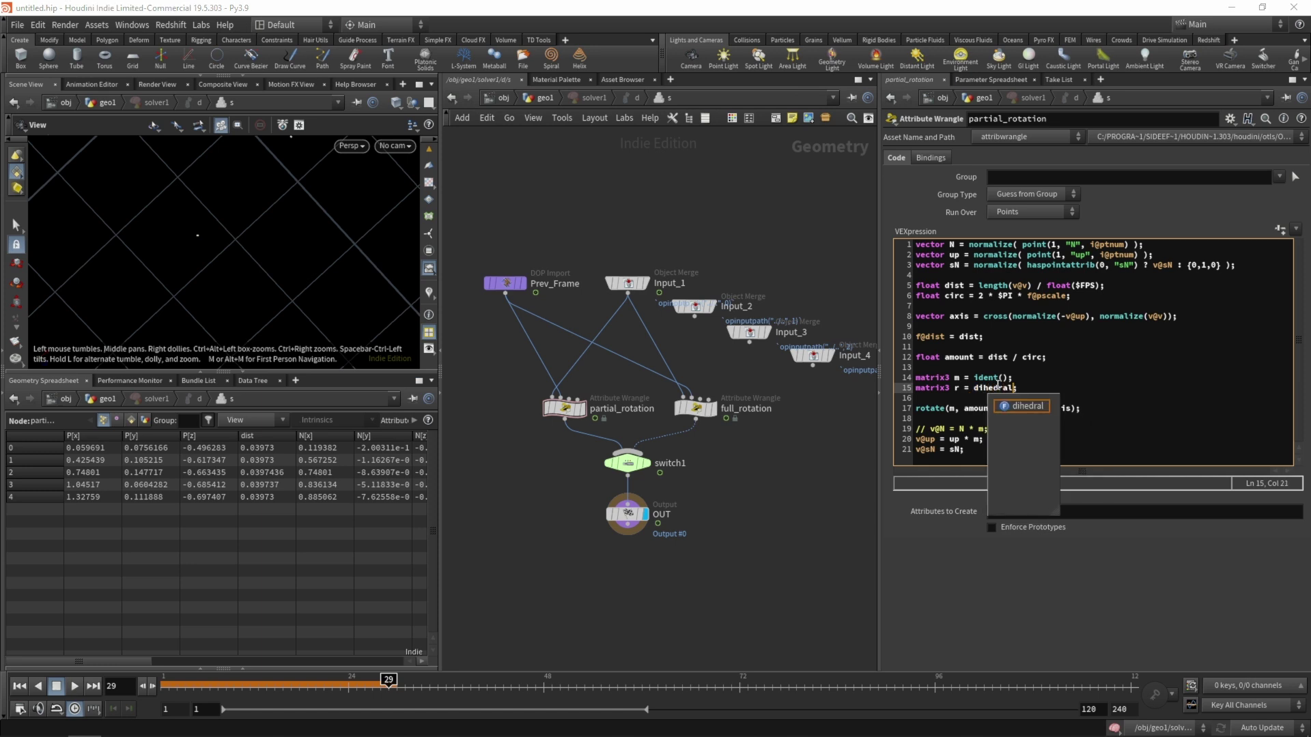
{"action": "type", "text": "("}
{"action": "left_click", "coordinate": [954, 245]}
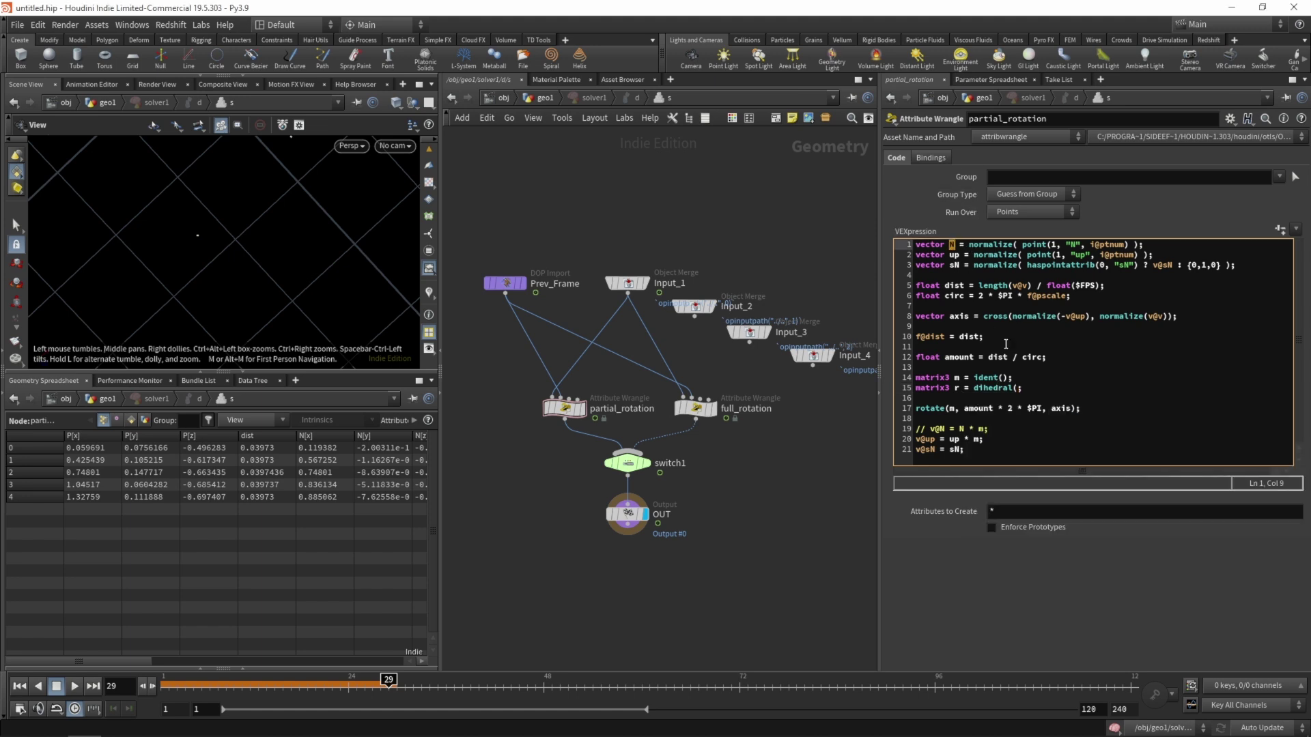
{"action": "left_click", "coordinate": [1018, 388]}
{"action": "type", "text": "N, v@N"}
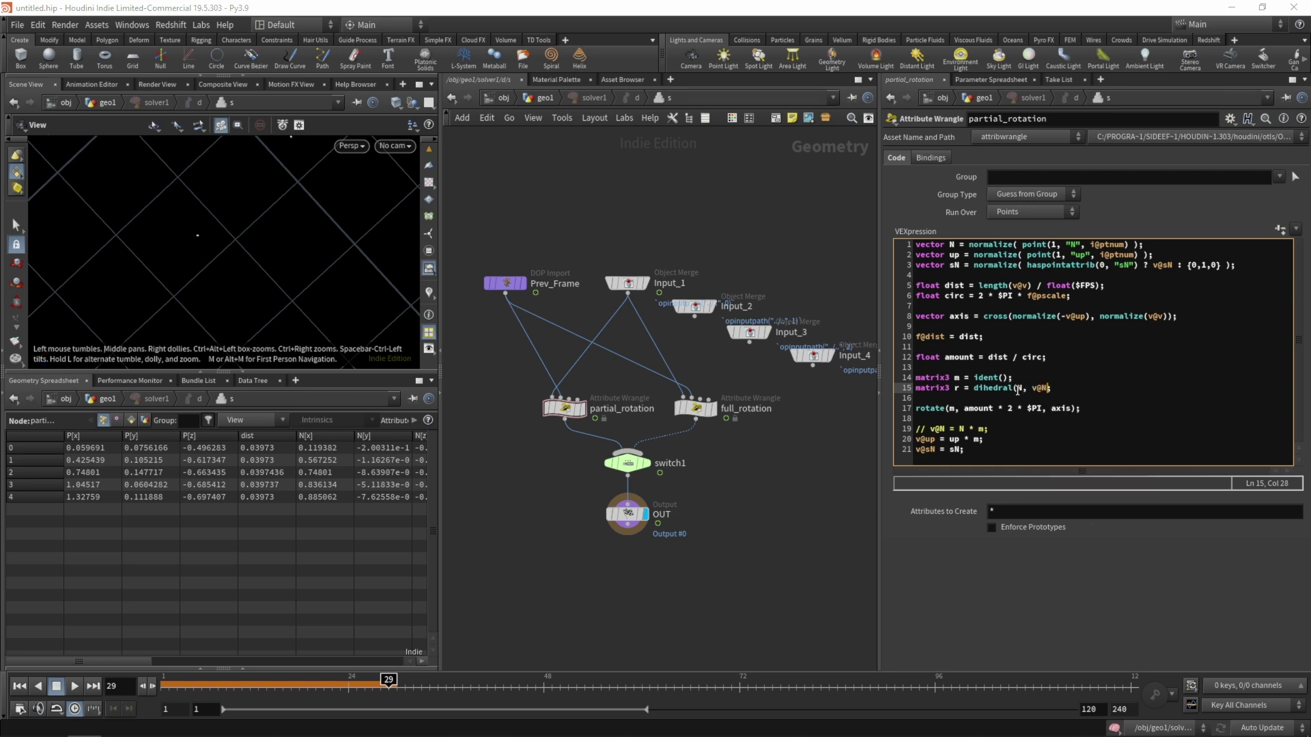
{"action": "type", "text": ");"}
Add 'm *= r;' on line 16 of partial_rotation and return to geo1
{"action": "left_click", "coordinate": [993, 400]}
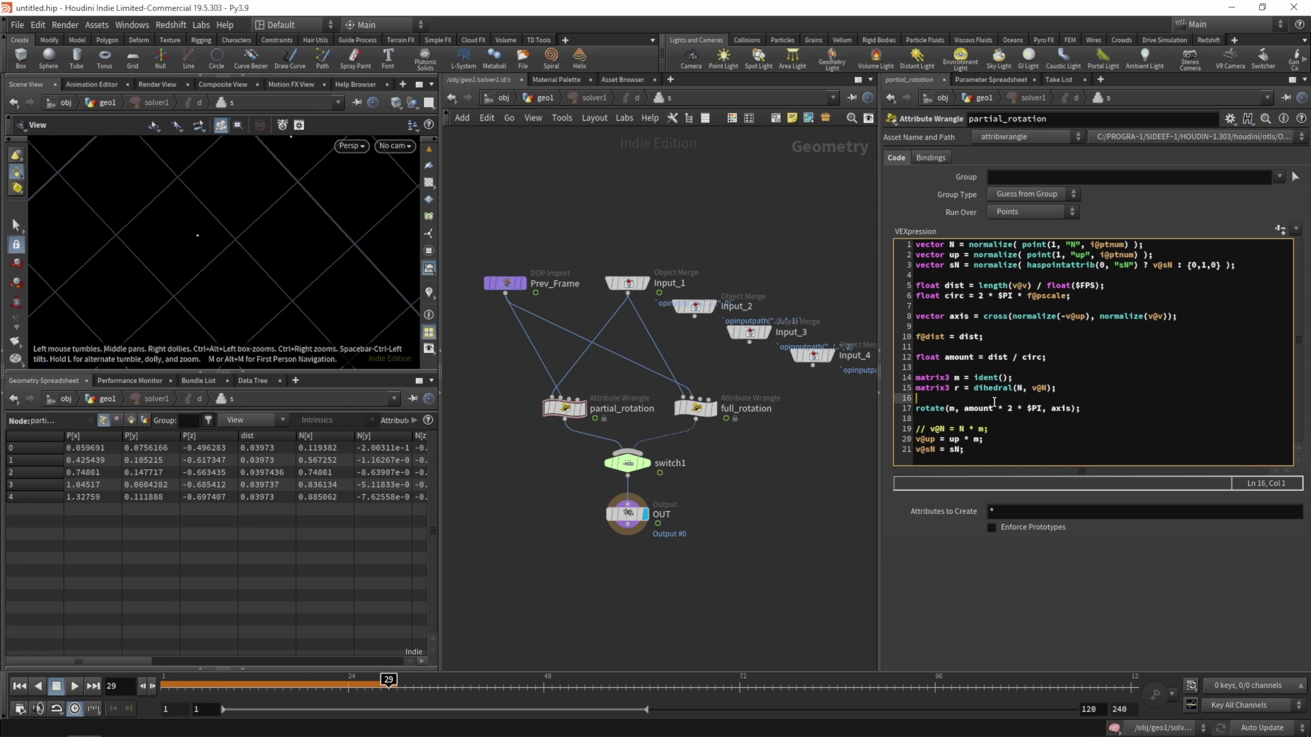
{"action": "left_click", "coordinate": [1050, 410]}
{"action": "left_click", "coordinate": [944, 402]}
{"action": "double_click", "coordinate": [956, 388]}
{"action": "type", "text": "r"}
{"action": "key", "text": "Down"}
{"action": "type", "text": "m "}
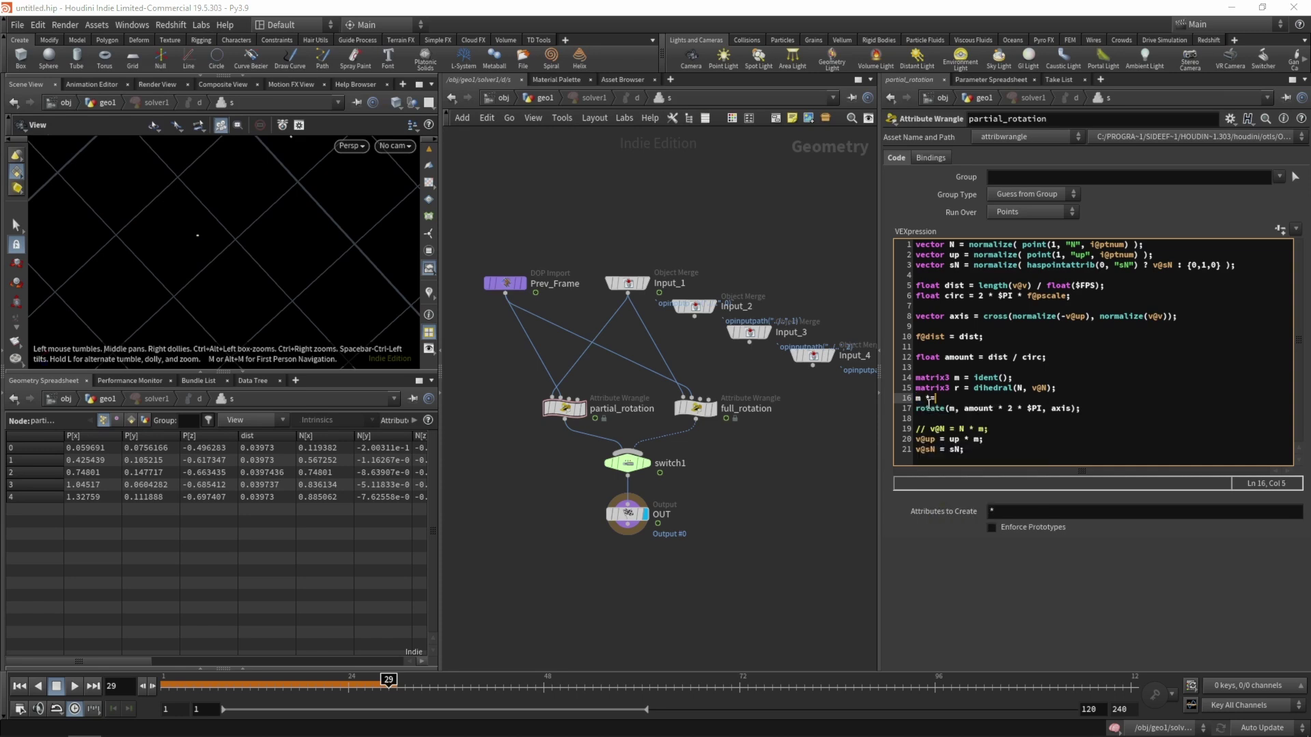
{"action": "type", "text": "*= r"}
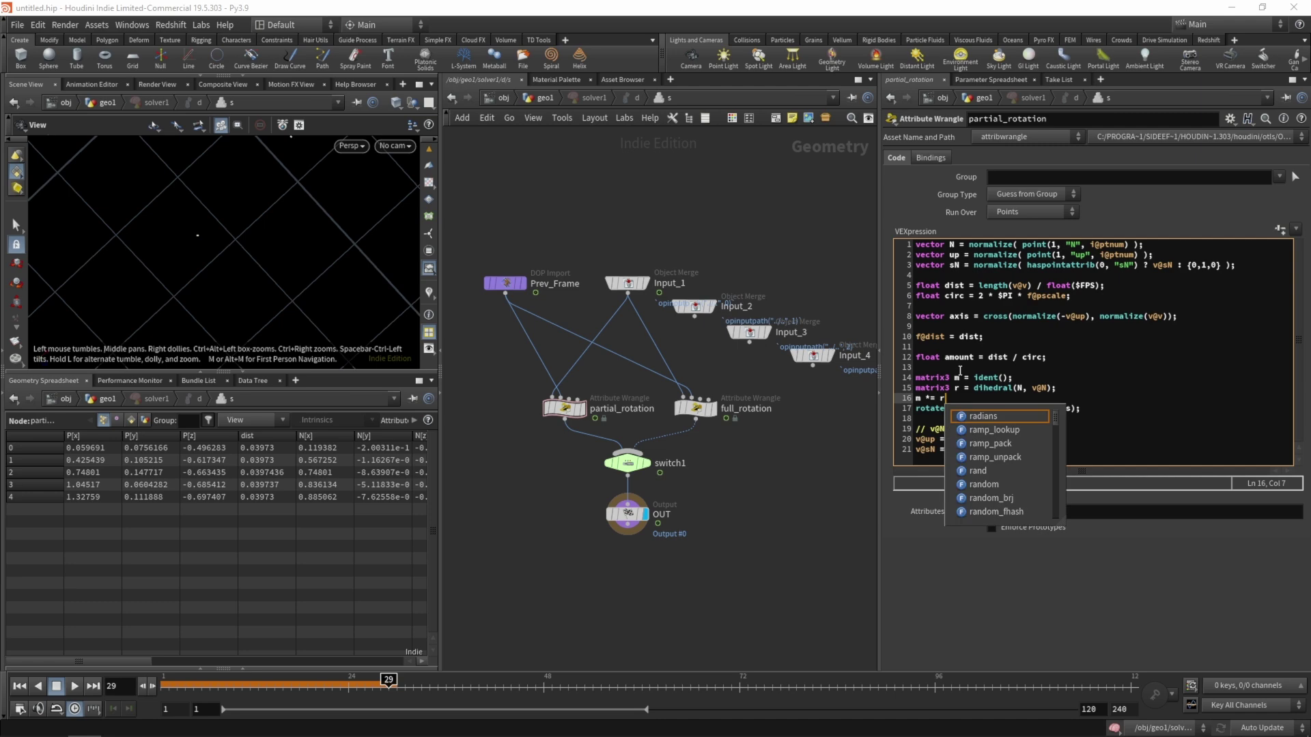
{"action": "type", "text": ";"}
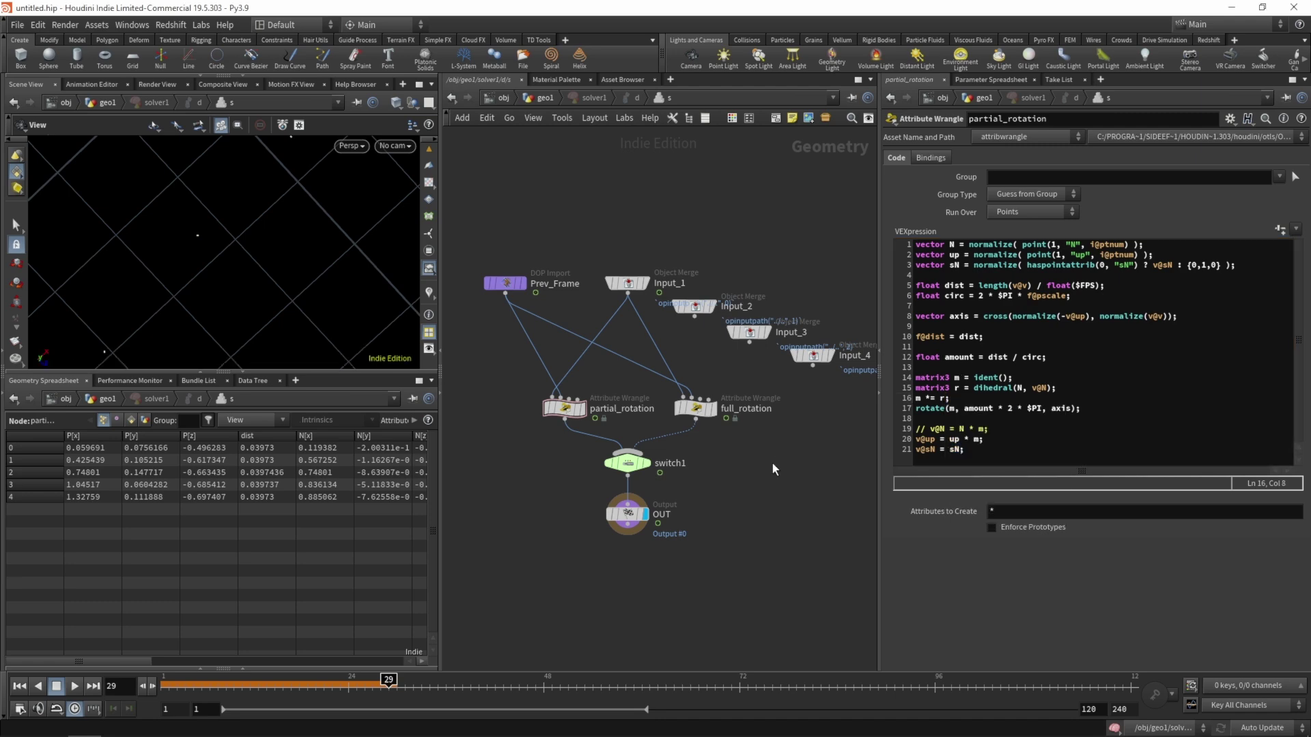
{"action": "type", "text": "u"}
Replay the animation from frame 1 and display solver1's curves and orientation vectors
{"action": "key", "text": "ctrl+Up"}
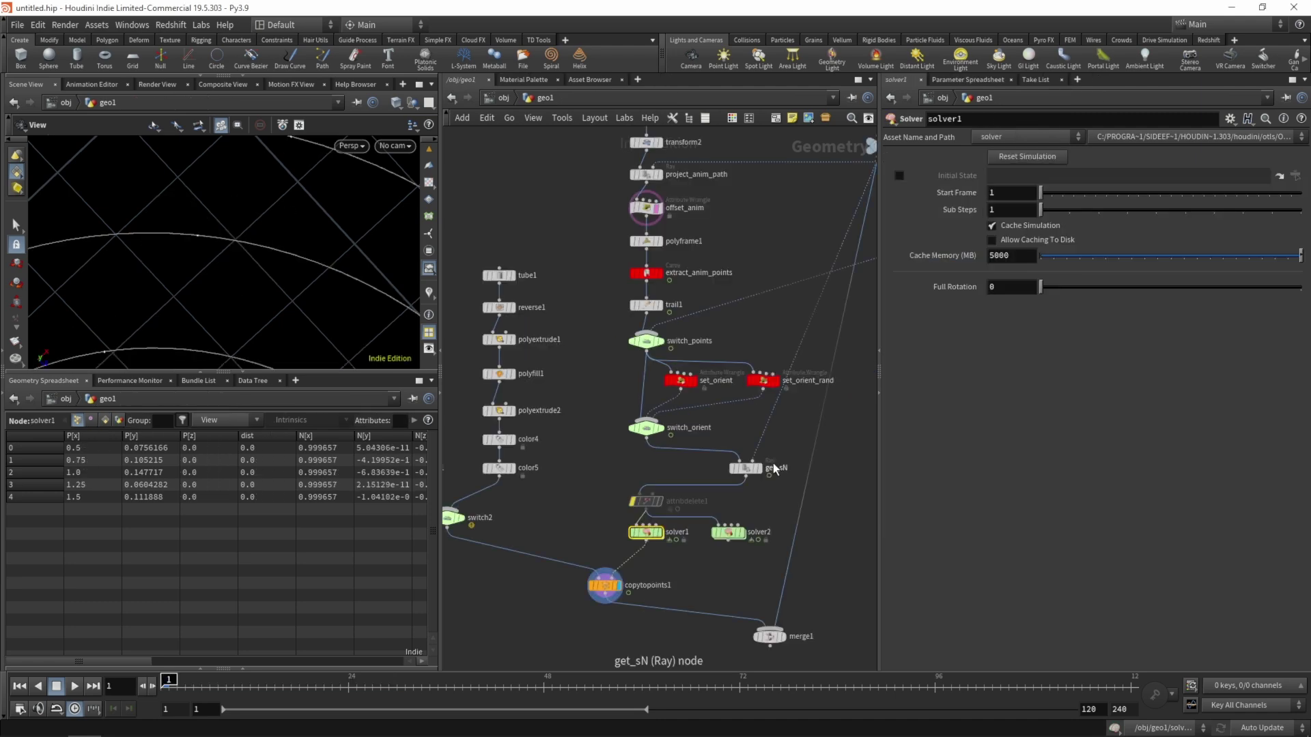
{"action": "left_click_drag", "start_coordinate": [219, 293], "coordinate": [269, 234]}
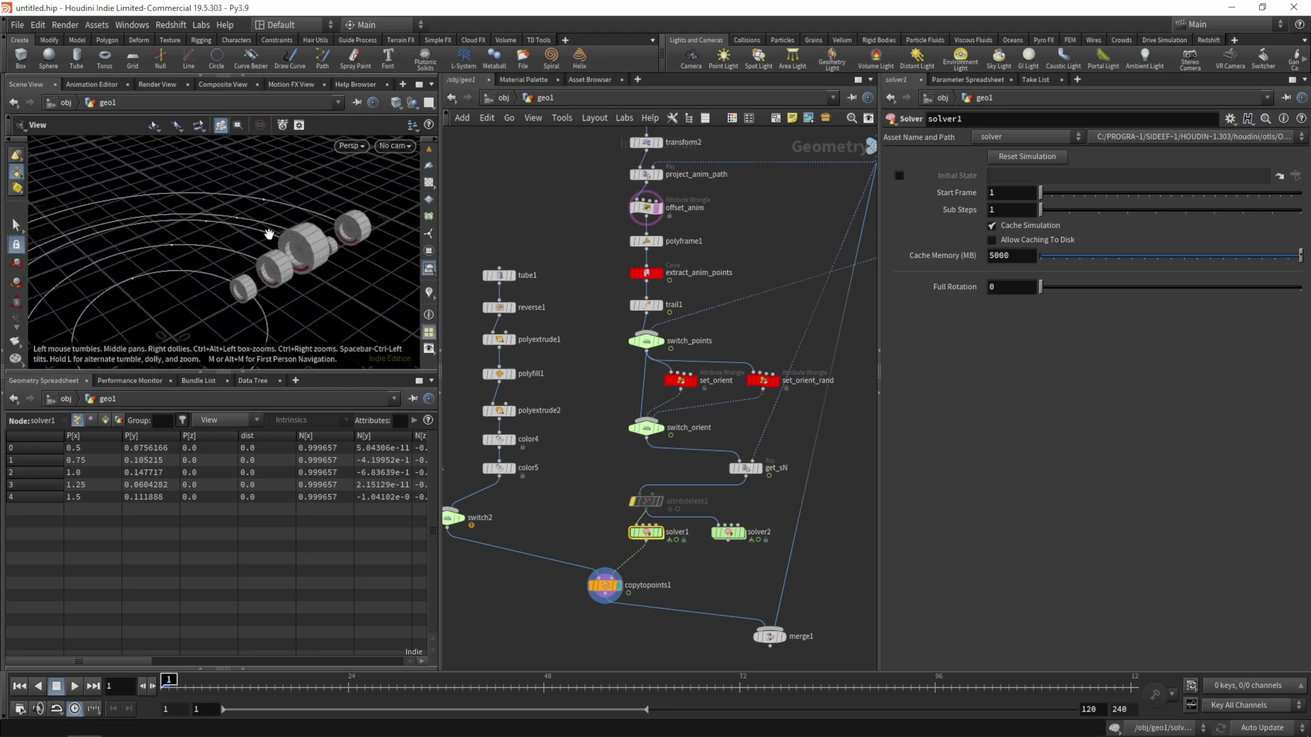
{"action": "key", "text": "Up"}
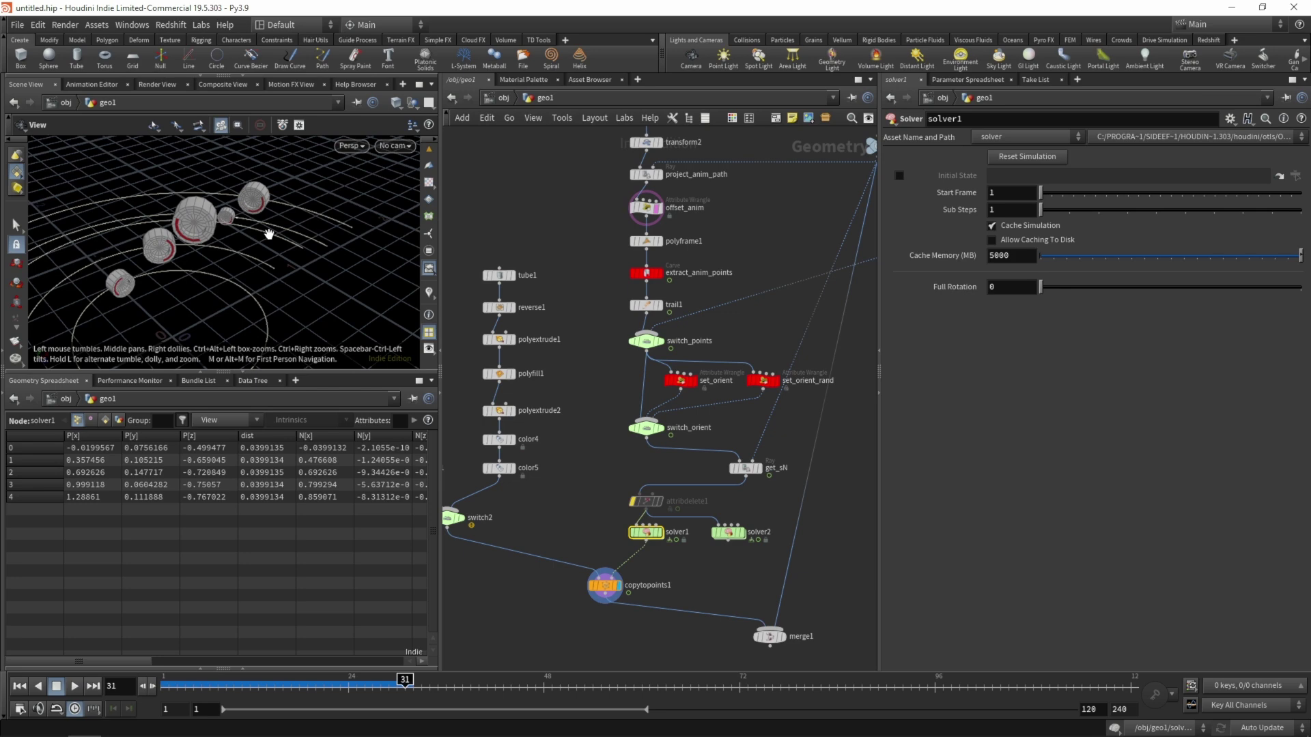
{"action": "left_click", "coordinate": [660, 533]}
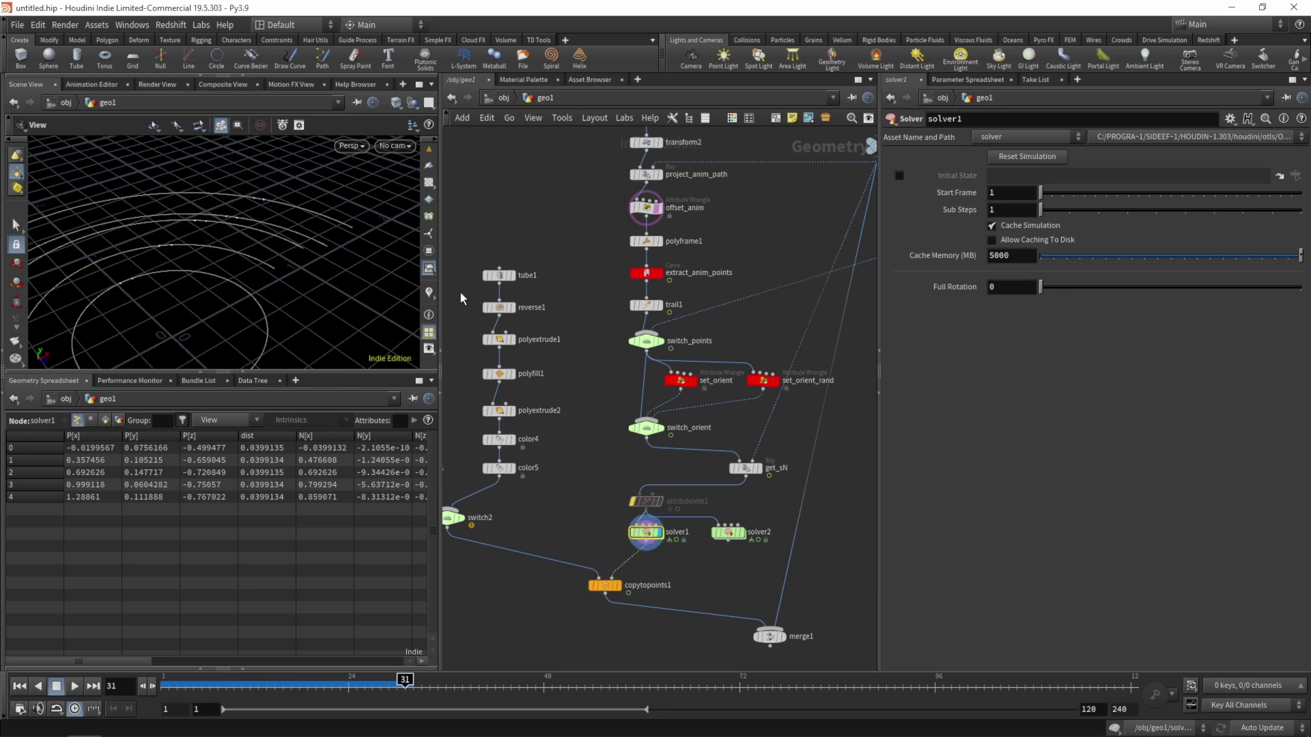
{"action": "left_click_drag", "start_coordinate": [193, 207], "coordinate": [166, 246]}
{"action": "right_click_drag", "start_coordinate": [266, 260], "coordinate": [305, 205]}
Scrub to frames 34, 42 and 45, orbiting to inspect the orientation vectors
{"action": "left_click", "coordinate": [430, 679]}
{"action": "left_click_drag", "start_coordinate": [430, 680], "coordinate": [495, 679]}
{"action": "left_click_drag", "start_coordinate": [146, 170], "coordinate": [161, 260]}
{"action": "middle_click_drag", "start_coordinate": [161, 260], "coordinate": [276, 254]}
{"action": "left_click_drag", "start_coordinate": [275, 254], "coordinate": [167, 278]}
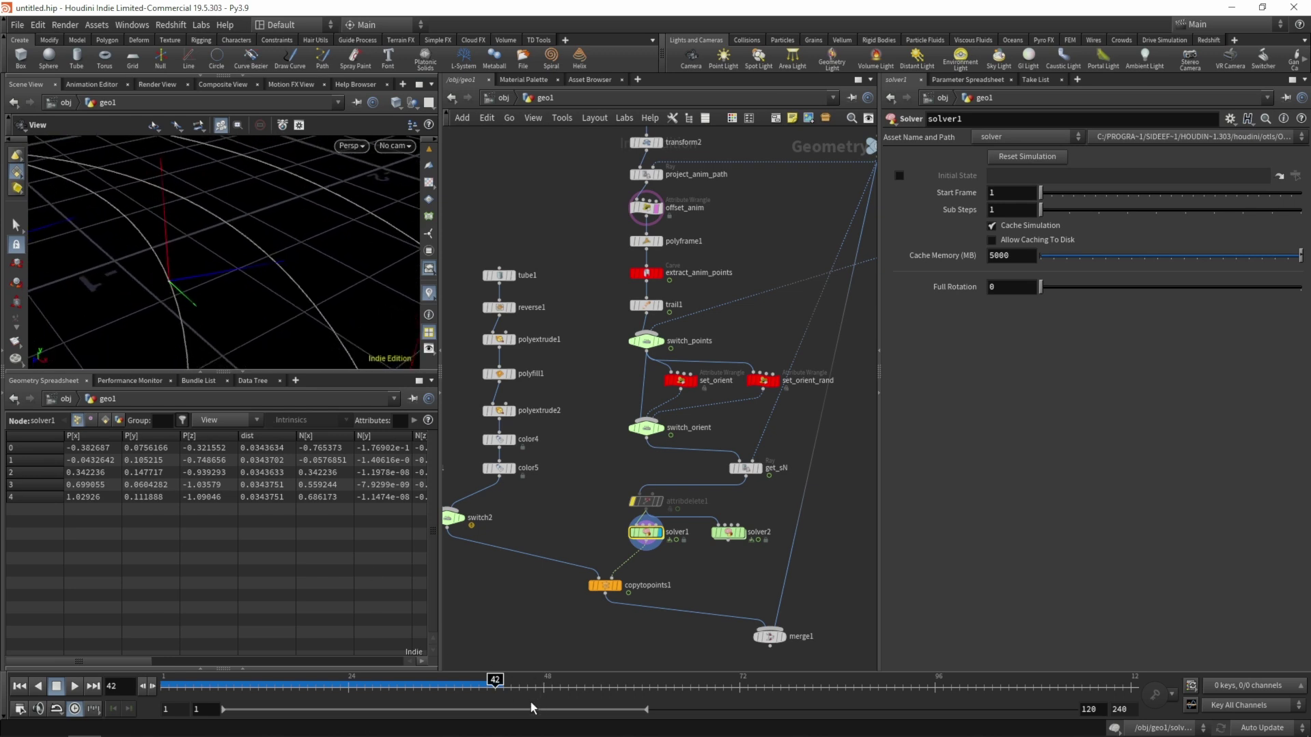
{"action": "left_click_drag", "start_coordinate": [495, 679], "coordinate": [544, 679]}
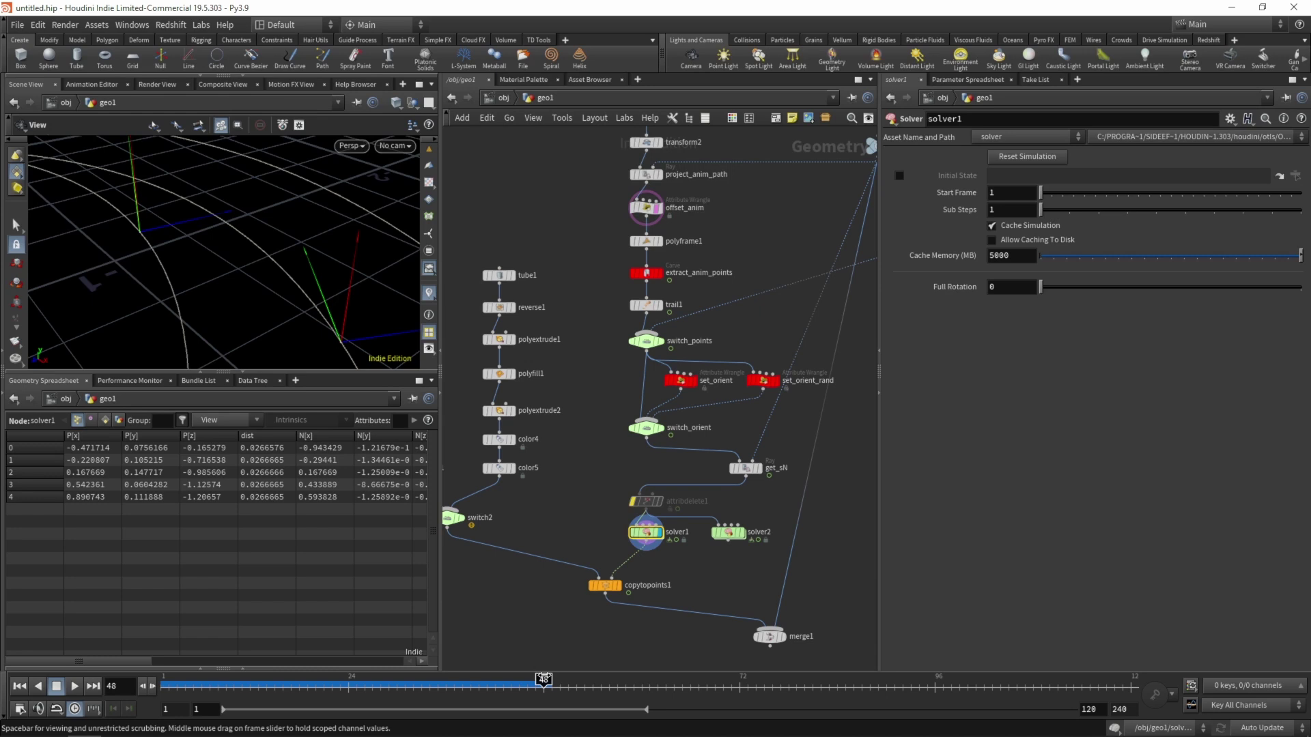
{"action": "left_click_drag", "start_coordinate": [217, 316], "coordinate": [190, 149]}
{"action": "left_click_drag", "start_coordinate": [238, 313], "coordinate": [101, 280]}
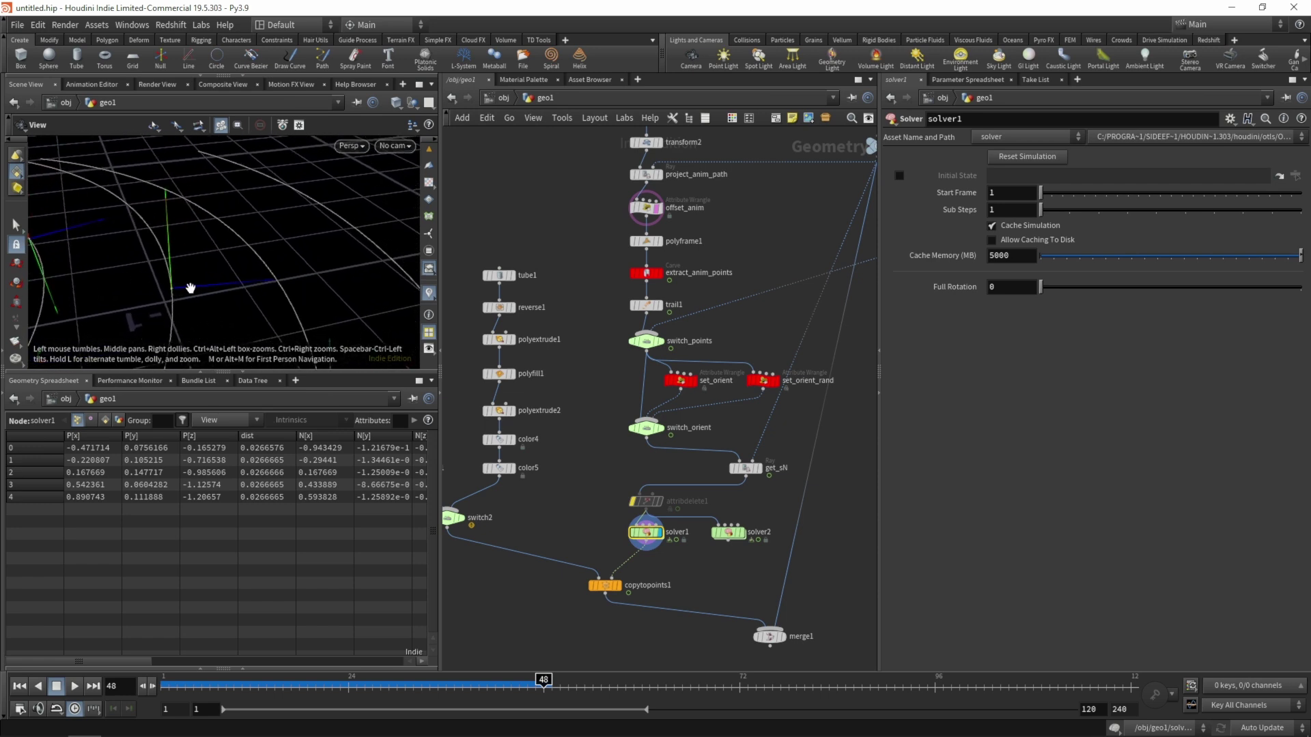
{"action": "mouse_move", "coordinate": [169, 286]}
{"action": "left_mouse_down"}
{"action": "mouse_move", "coordinate": [266, 284]}
{"action": "mouse_move", "coordinate": [266, 350]}
{"action": "mouse_move", "coordinate": [166, 295]}
{"action": "left_mouse_up"}
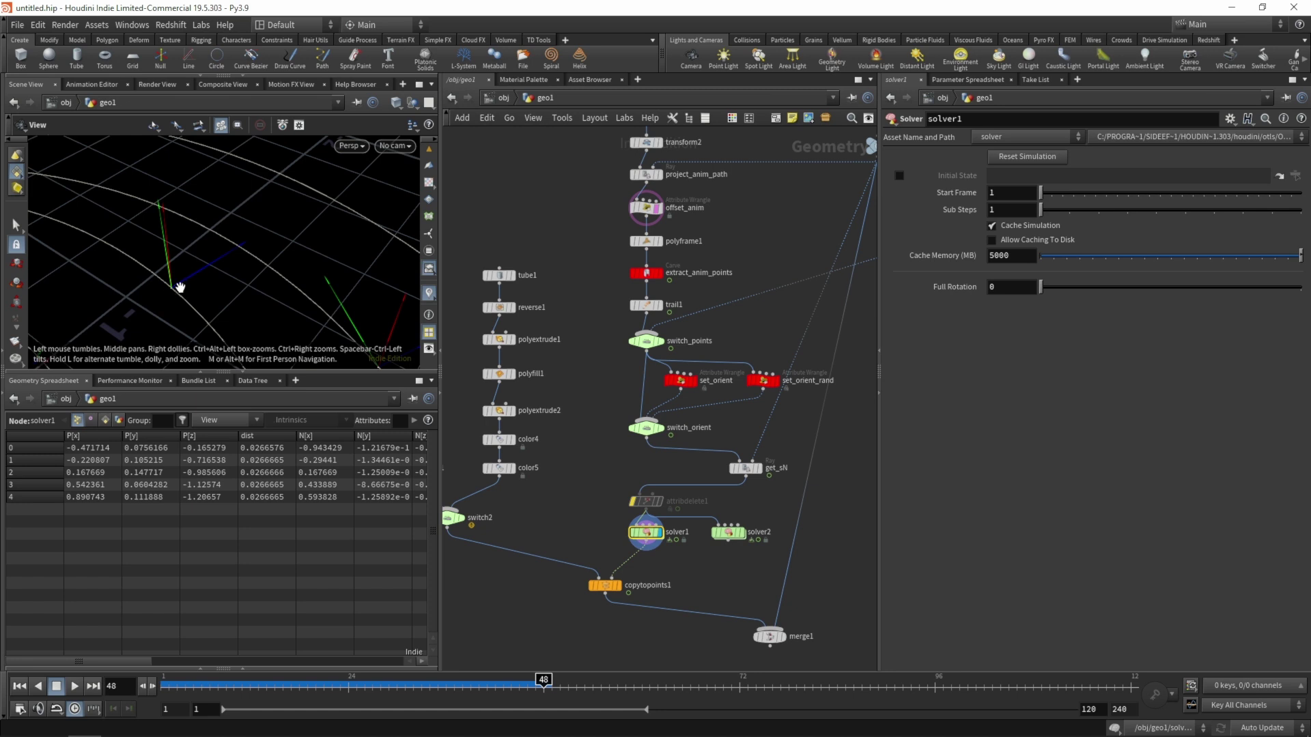
Display copytopoints1's red-striped wheels and orbit around them
{"action": "left_click", "coordinate": [621, 594]}
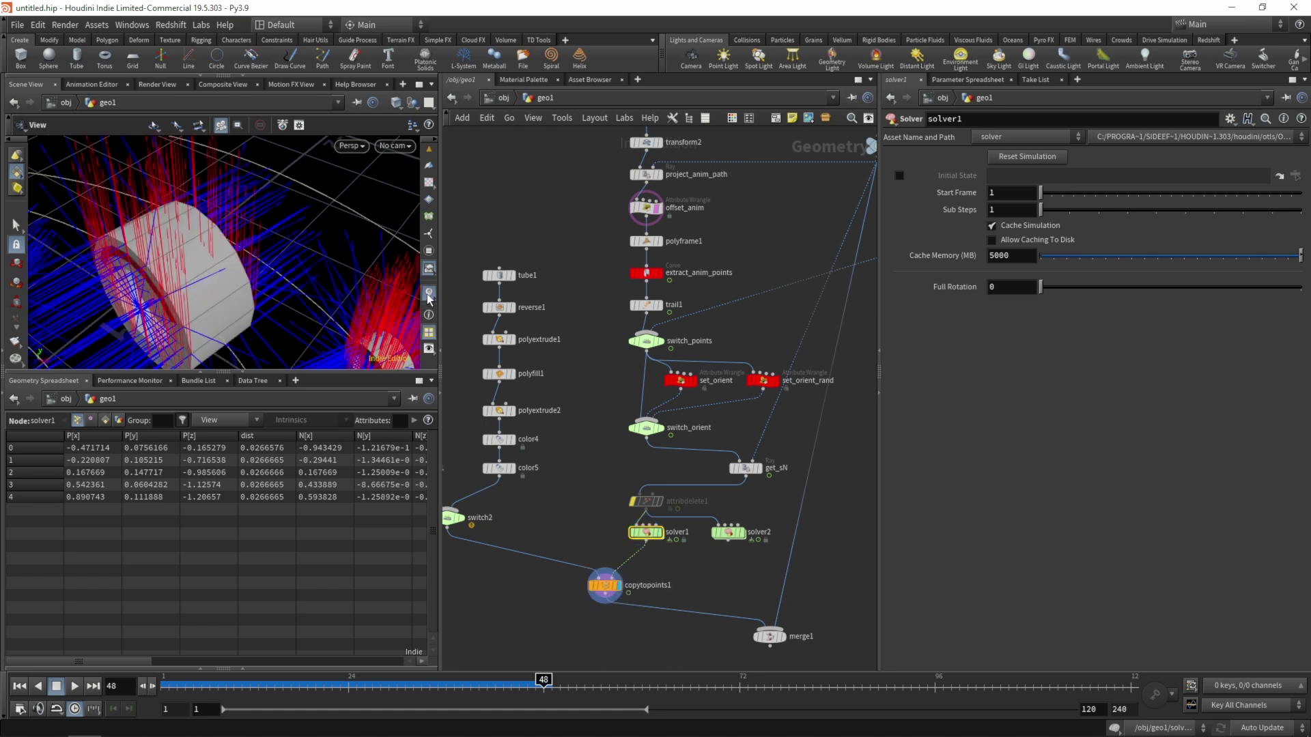
{"action": "left_click_drag", "start_coordinate": [131, 294], "coordinate": [203, 232]}
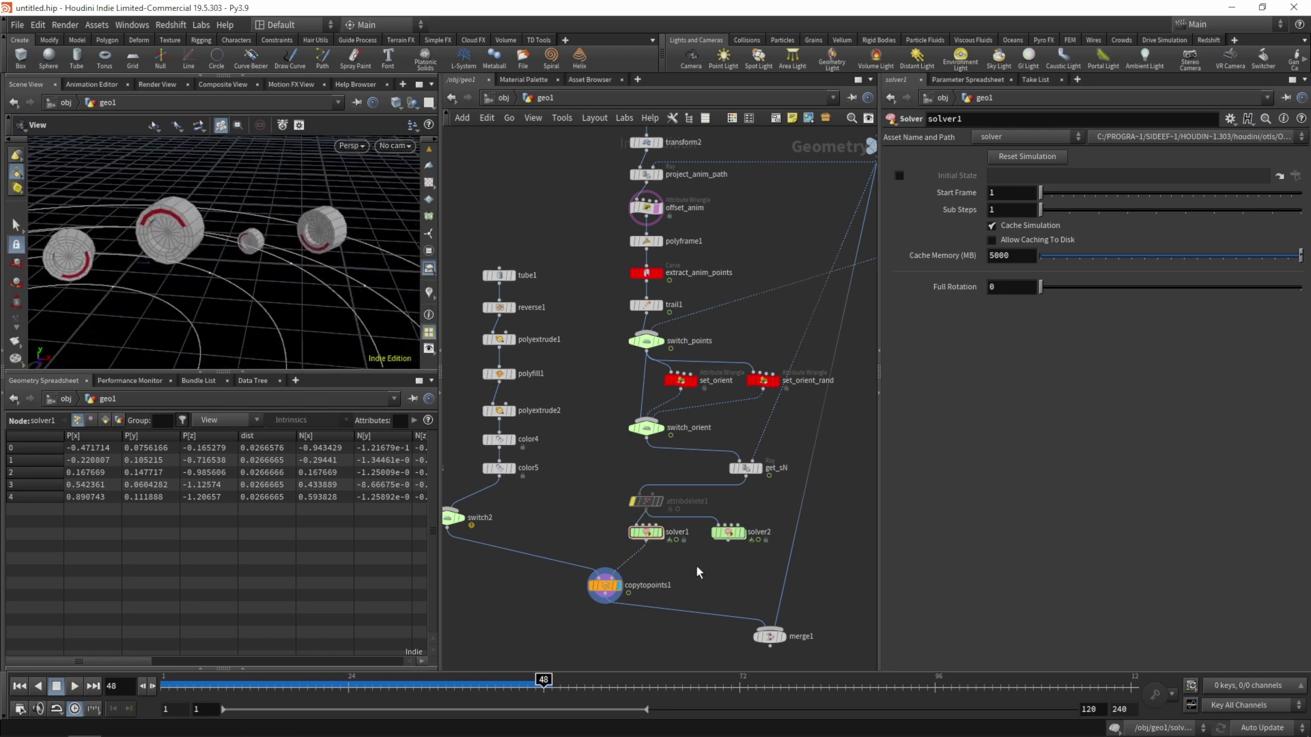
{"action": "key", "text": "Tab"}
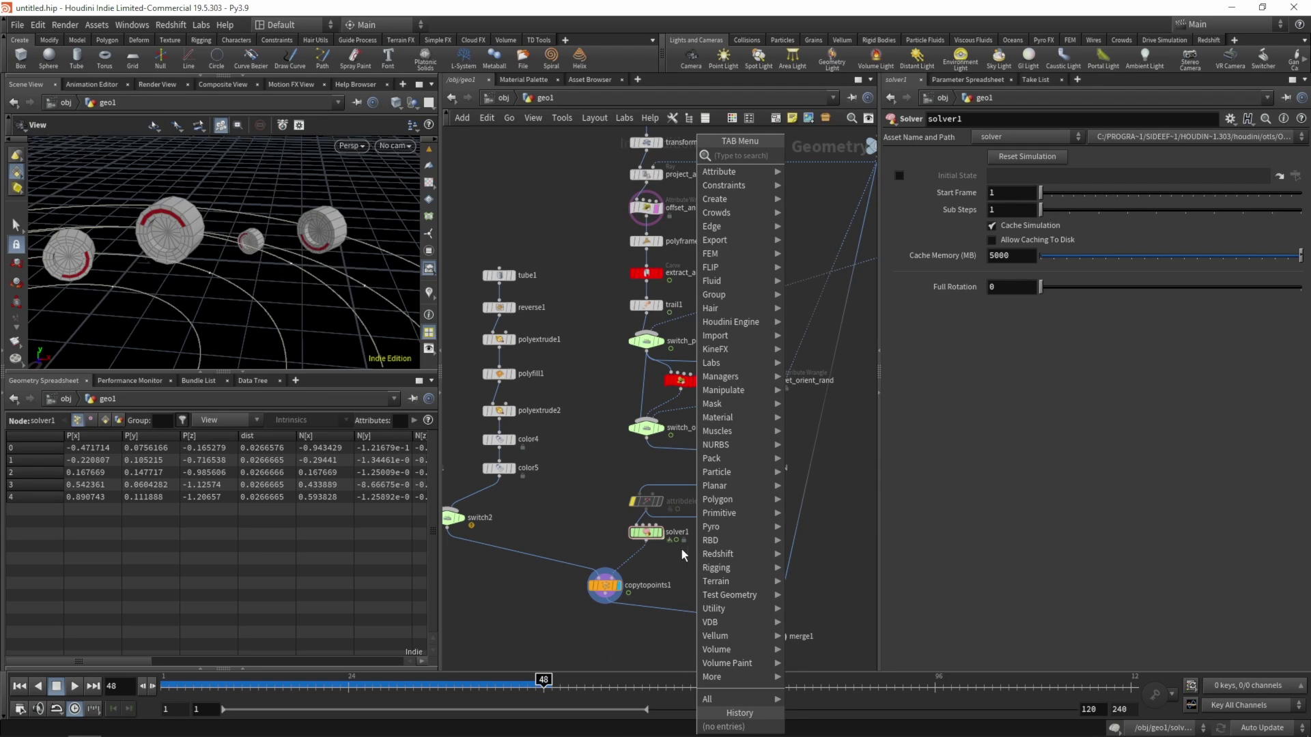
Add merge2 below solver1 and wire solver2 into it too
{"action": "type", "text": "solver"}
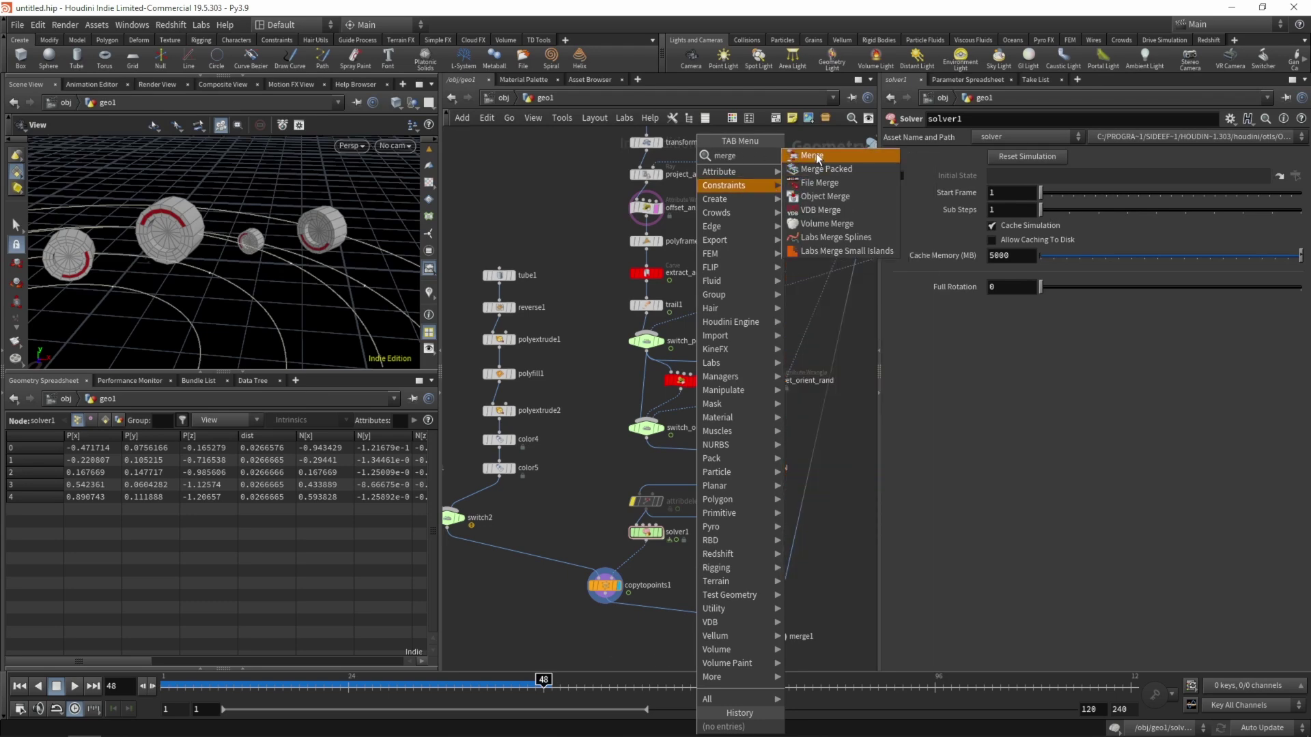
{"action": "key", "text": "Return"}
{"action": "left_click_drag", "start_coordinate": [646, 540], "coordinate": [649, 575]}
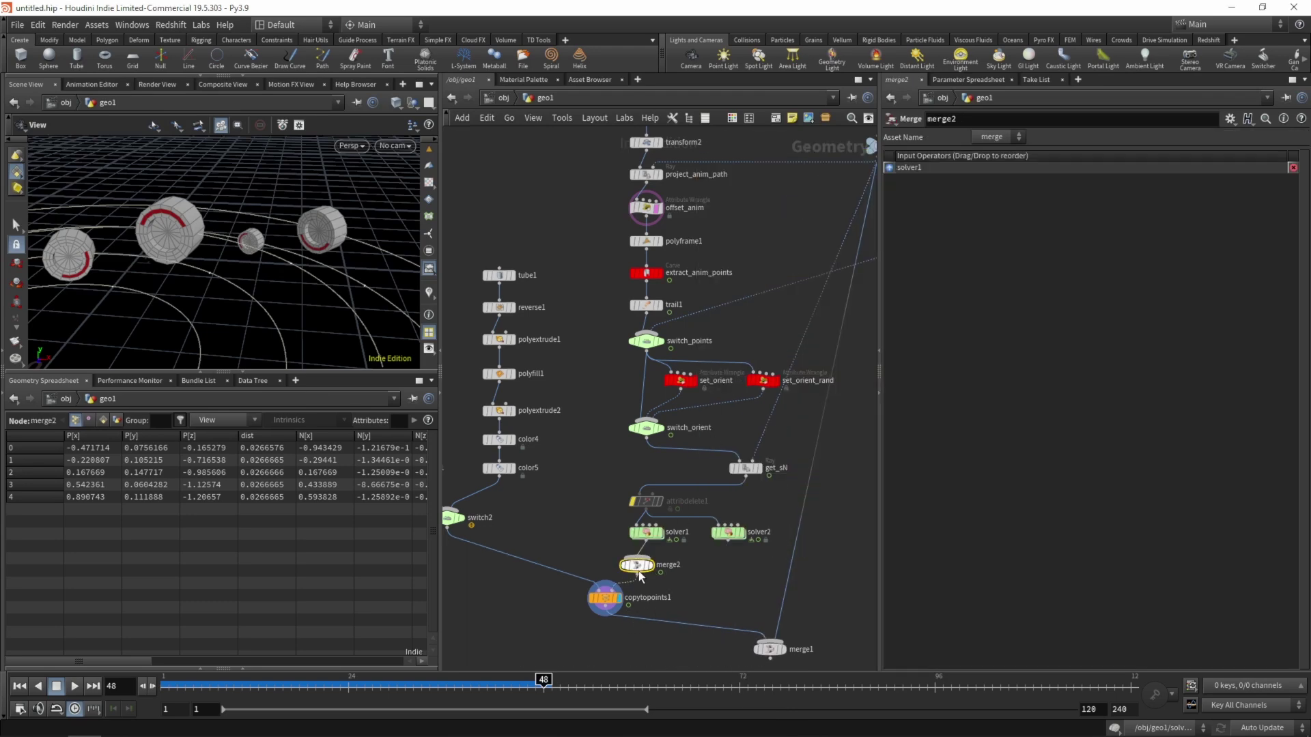
{"action": "left_click_drag", "start_coordinate": [727, 546], "coordinate": [676, 579]}
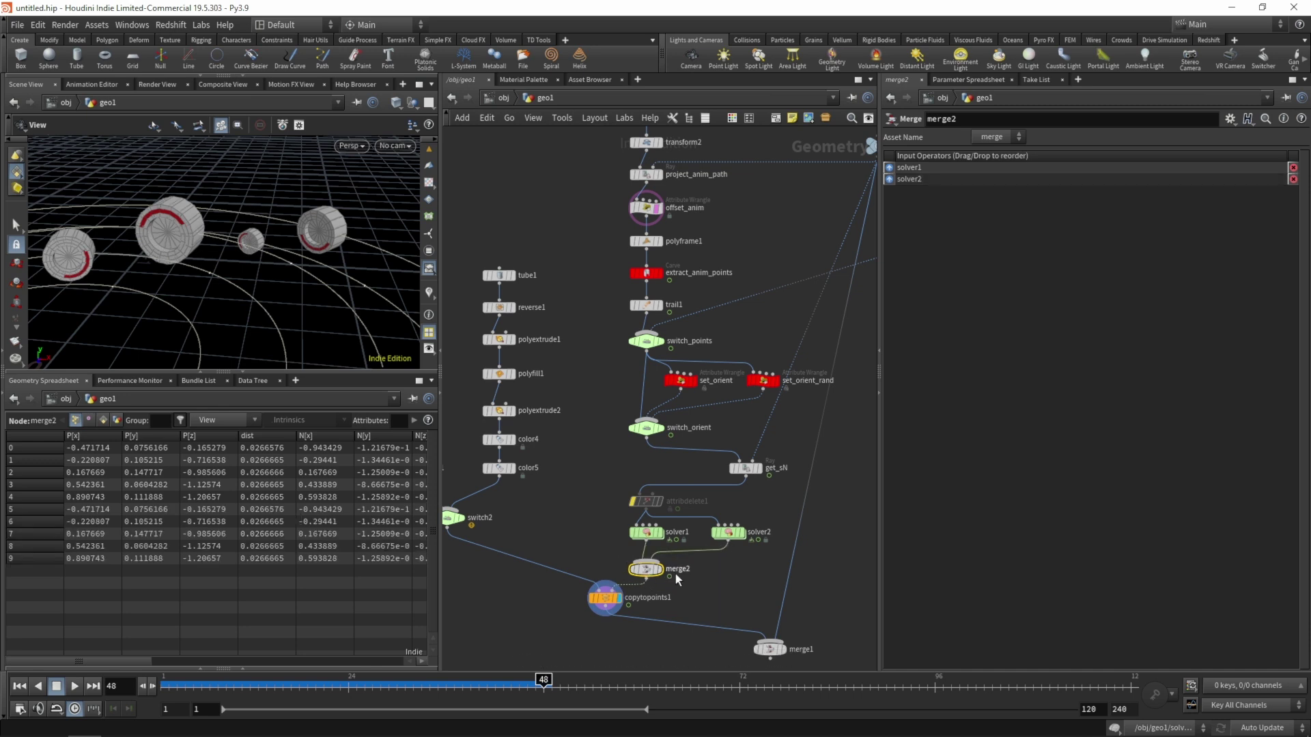
Move merge2, copytopoints1 and merge1 down to make room
{"action": "middle_click_drag", "start_coordinate": [643, 666], "coordinate": [603, 552]}
{"action": "left_click_drag", "start_coordinate": [549, 582], "coordinate": [777, 447]}
{"action": "left_click_drag", "start_coordinate": [608, 451], "coordinate": [608, 484]}
{"action": "left_click", "coordinate": [678, 477]}
Insert a Transform node, transform4, between solver2 and merge2
{"action": "key", "text": "Tab"}
{"action": "type", "text": "transf"}
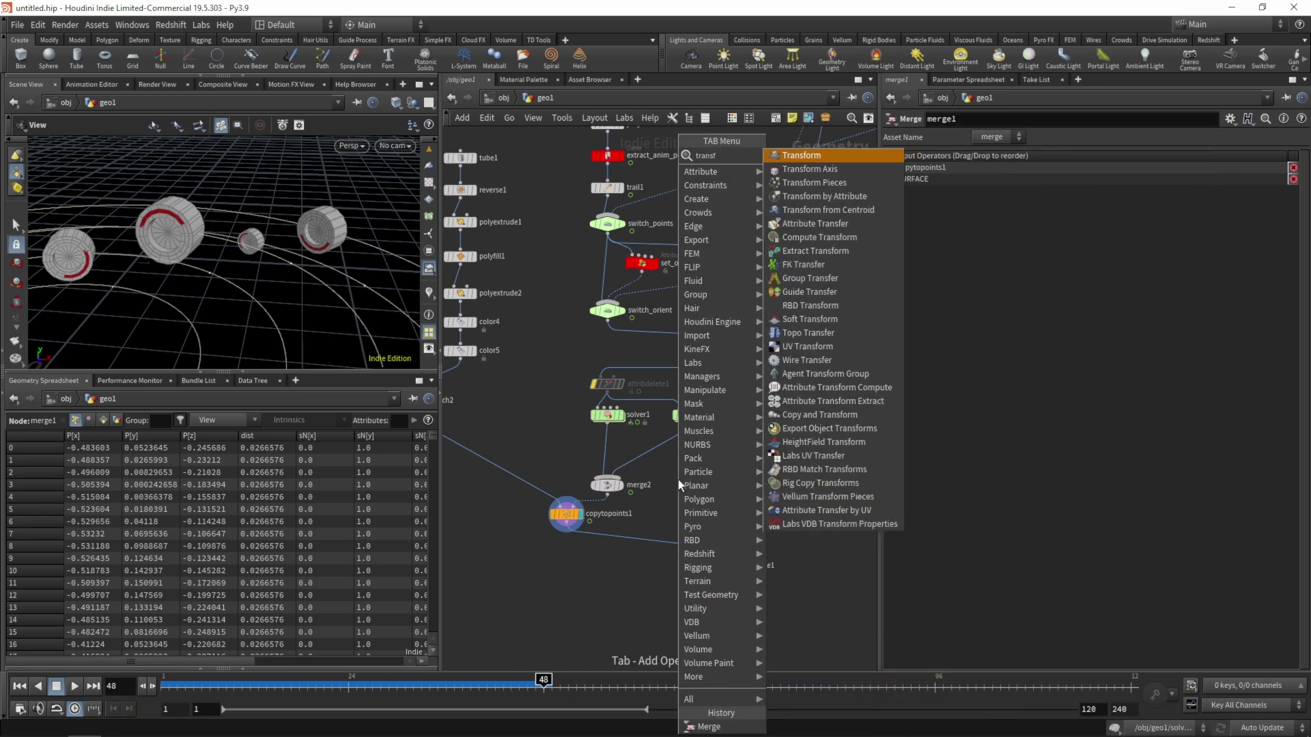
{"action": "key", "text": "Return"}
{"action": "left_click", "coordinate": [687, 451]}
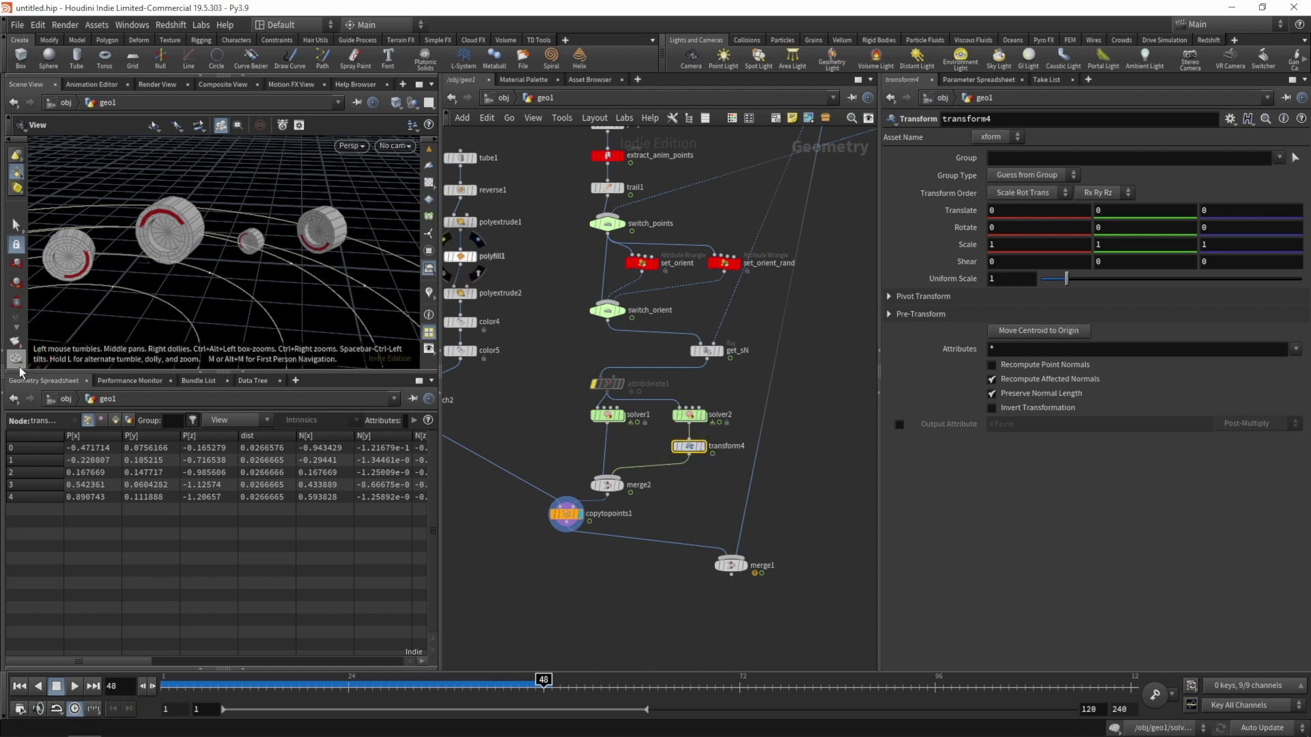
Raise solver2's wheels 0.318377 in Y with transform4's handle, checking around frame 57
{"action": "left_click_drag", "start_coordinate": [22, 372], "coordinate": [22, 435]}
{"action": "left_click", "coordinate": [16, 339]}
{"action": "left_click_drag", "start_coordinate": [130, 353], "coordinate": [204, 301]}
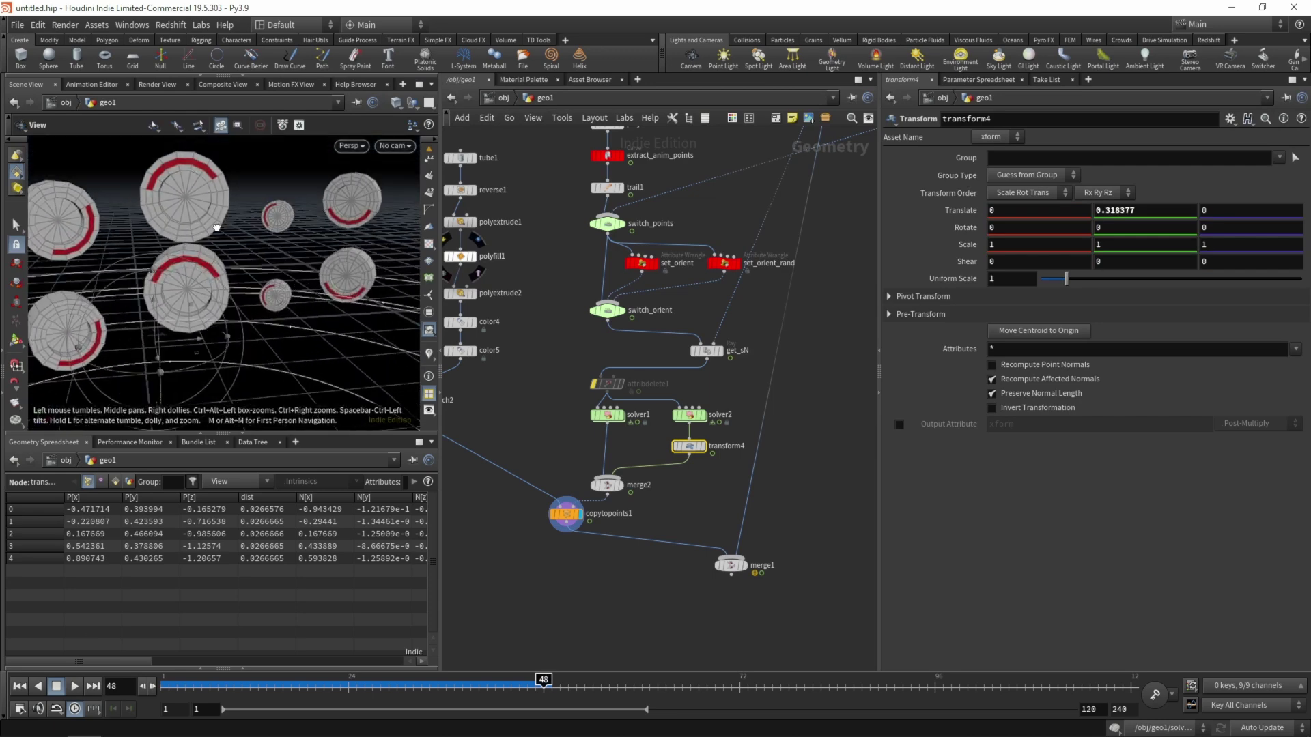
{"action": "left_click_drag", "start_coordinate": [546, 679], "coordinate": [609, 680]}
{"action": "key", "text": "Escape"}
{"action": "left_click_drag", "start_coordinate": [246, 293], "coordinate": [230, 179]}
{"action": "key", "text": "t"}
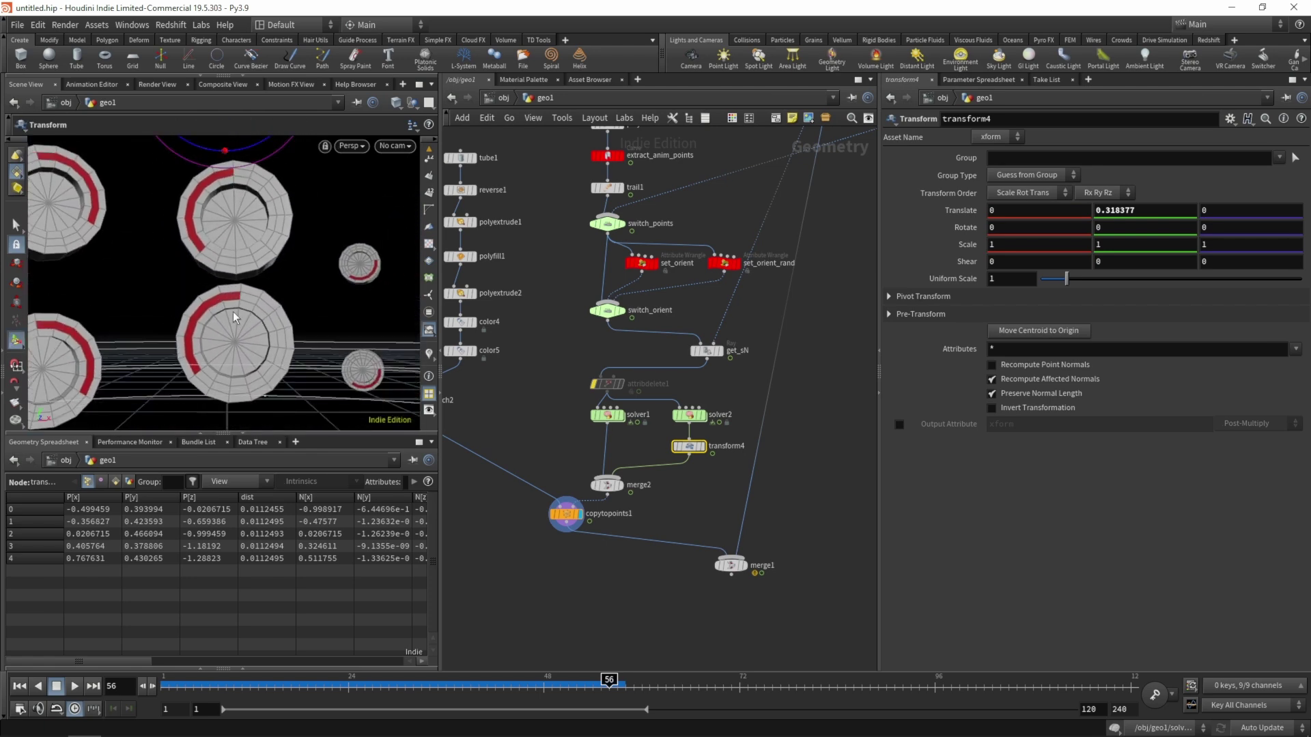
{"action": "key", "text": "Escape"}
{"action": "left_click_drag", "start_coordinate": [265, 331], "coordinate": [202, 265]}
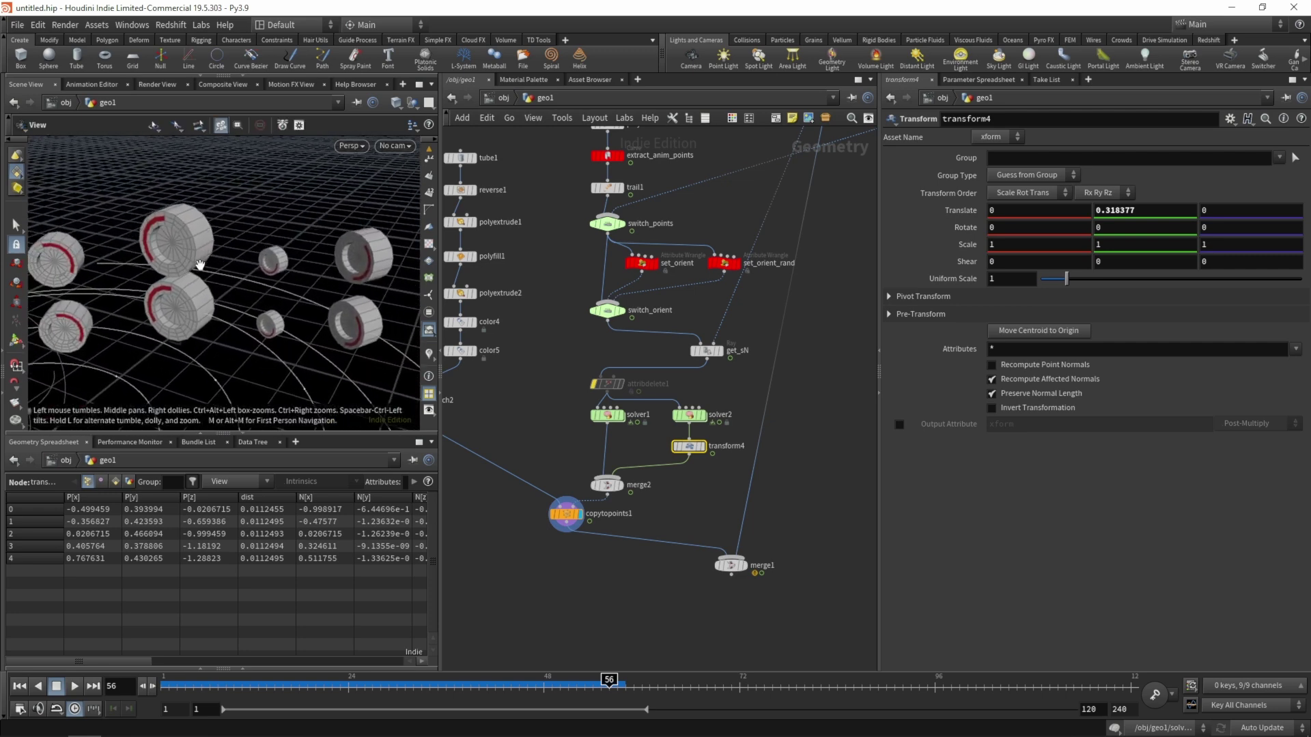
{"action": "key", "text": "Return"}
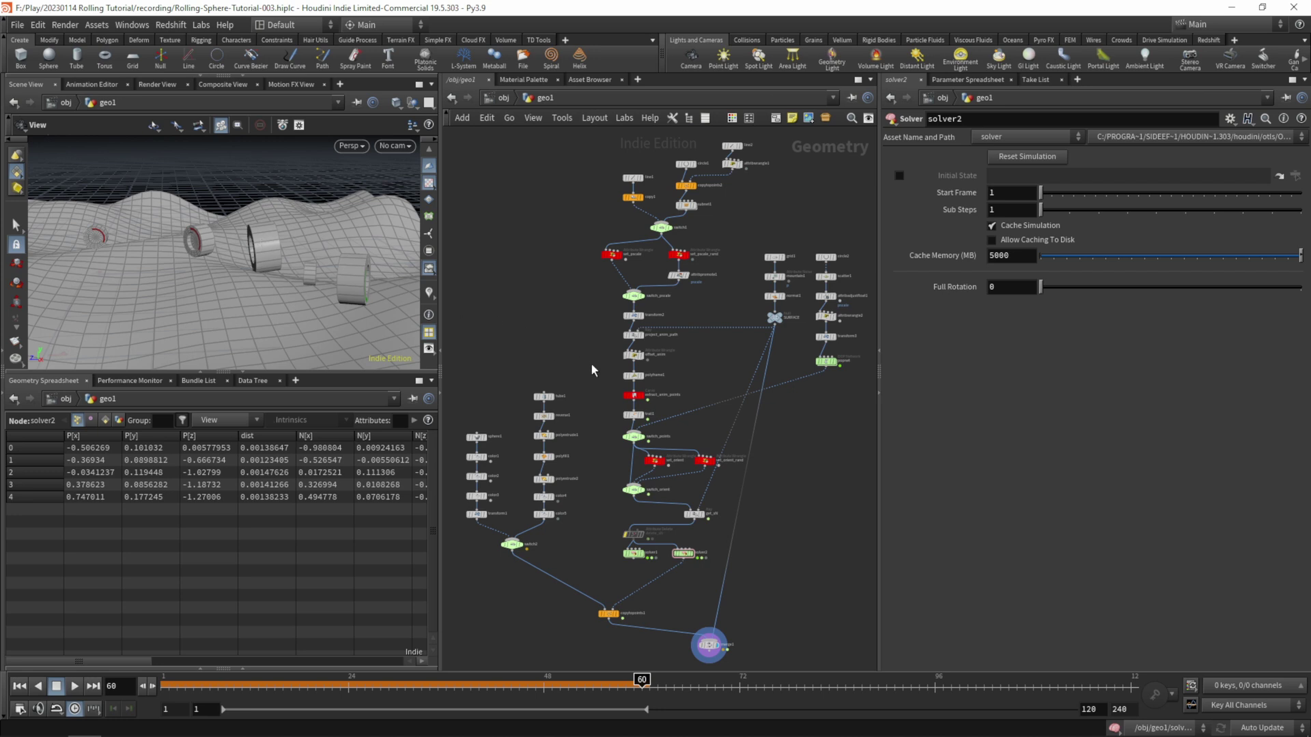
Review extract_anim_points, polyframe1 and offset_anim's v@sN code, then show offset_anim's curves
{"action": "left_click", "coordinate": [629, 397]}
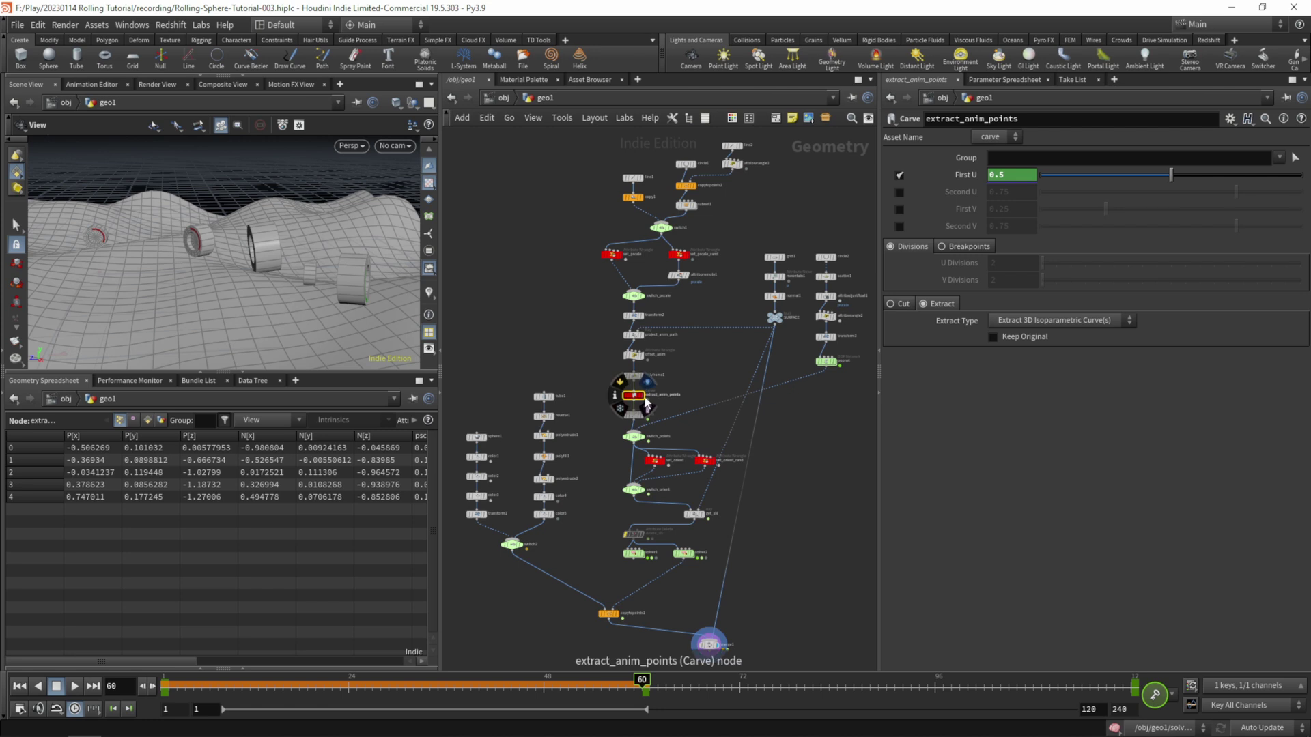
{"action": "left_click", "coordinate": [634, 375]}
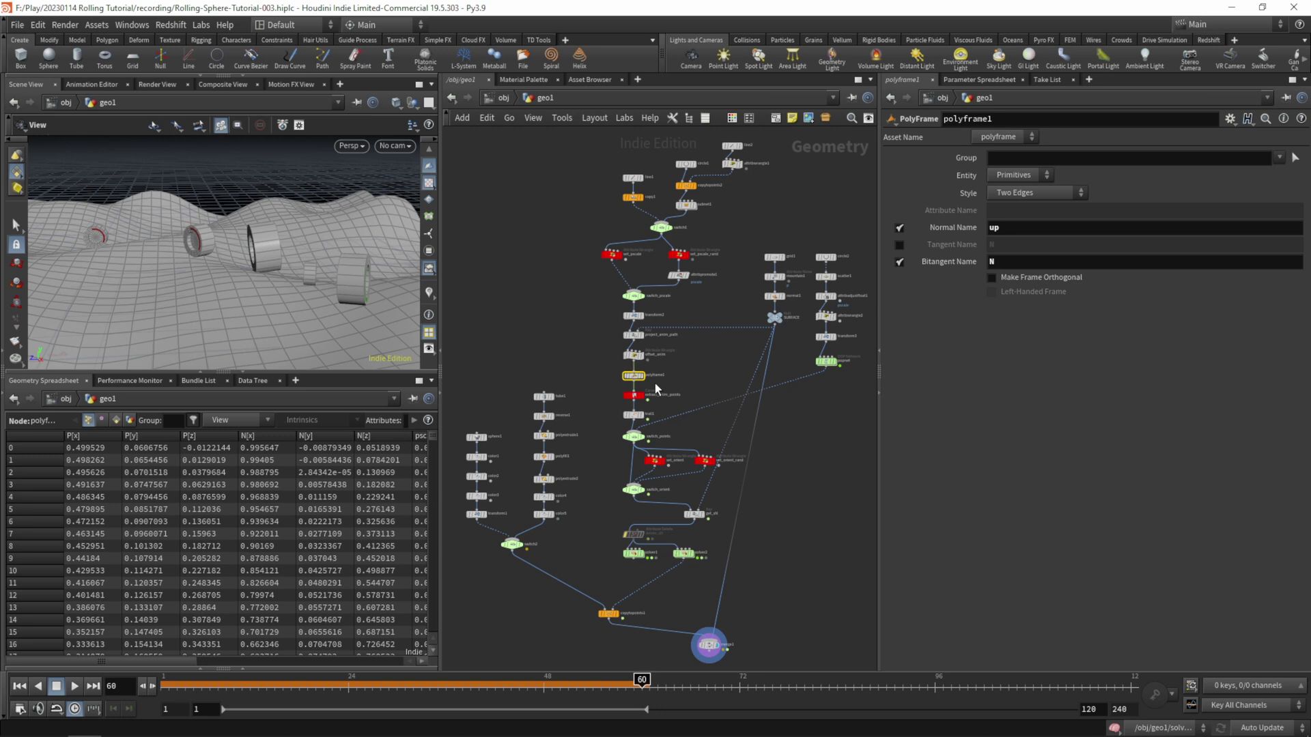
{"action": "left_click", "coordinate": [634, 355]}
{"action": "double_click", "coordinate": [951, 246]}
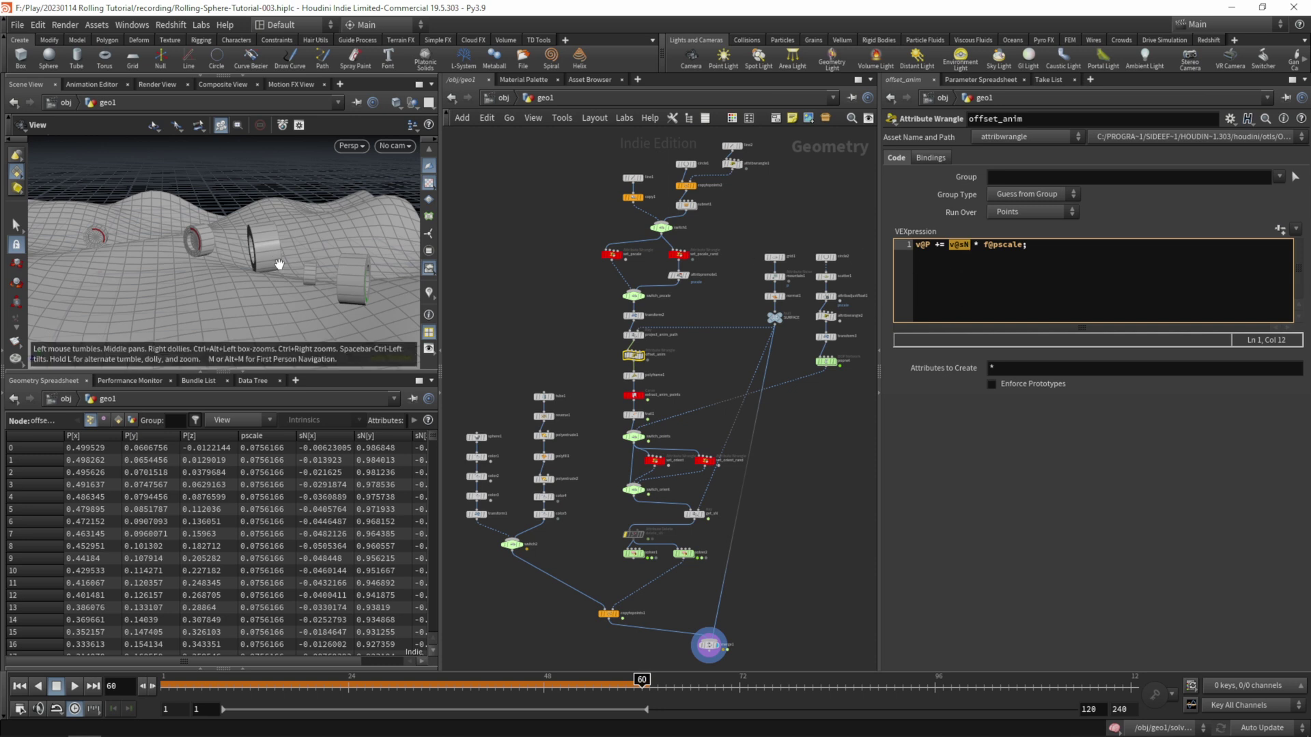
{"action": "left_click", "coordinate": [644, 356]}
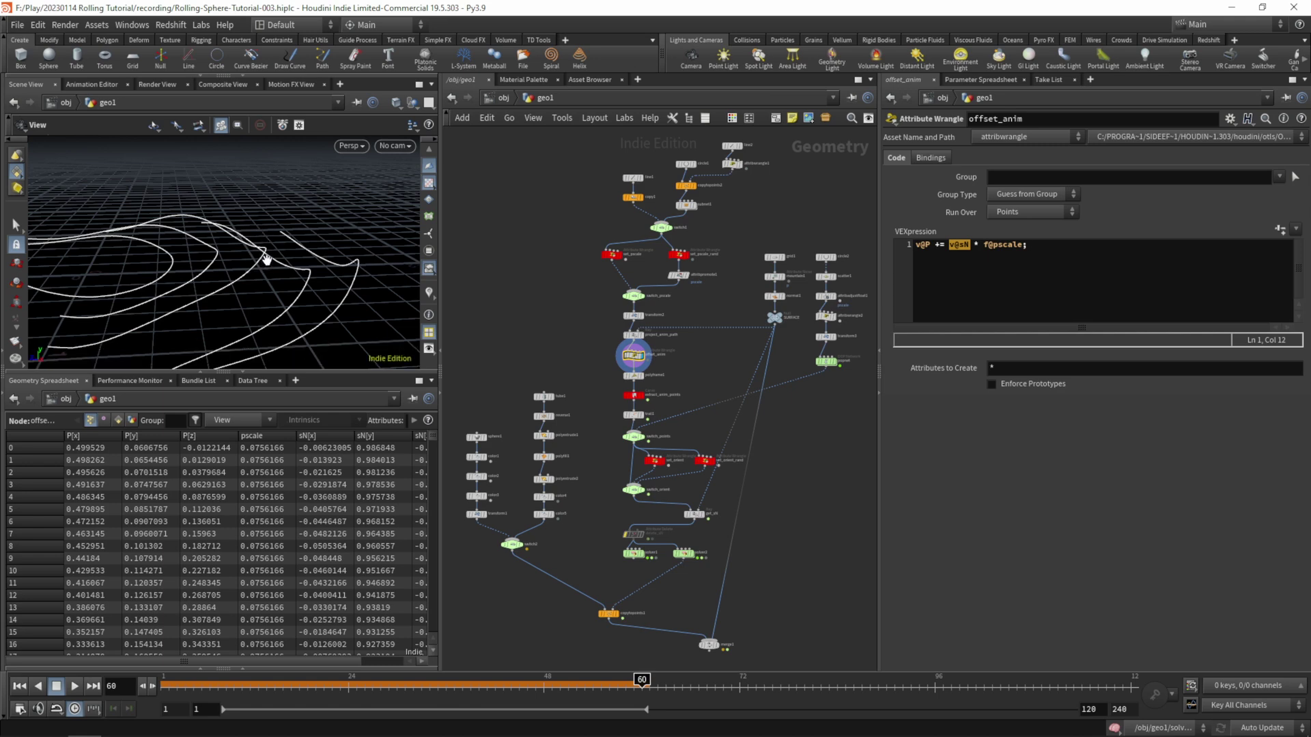
{"action": "scroll", "coordinate": [632, 339], "scroll_direction": "up", "scroll_amount": 5}
{"action": "middle_click_drag", "start_coordinate": [635, 293], "coordinate": [512, 298]}
{"action": "scroll", "coordinate": [504, 322], "scroll_direction": "up", "scroll_amount": 1}
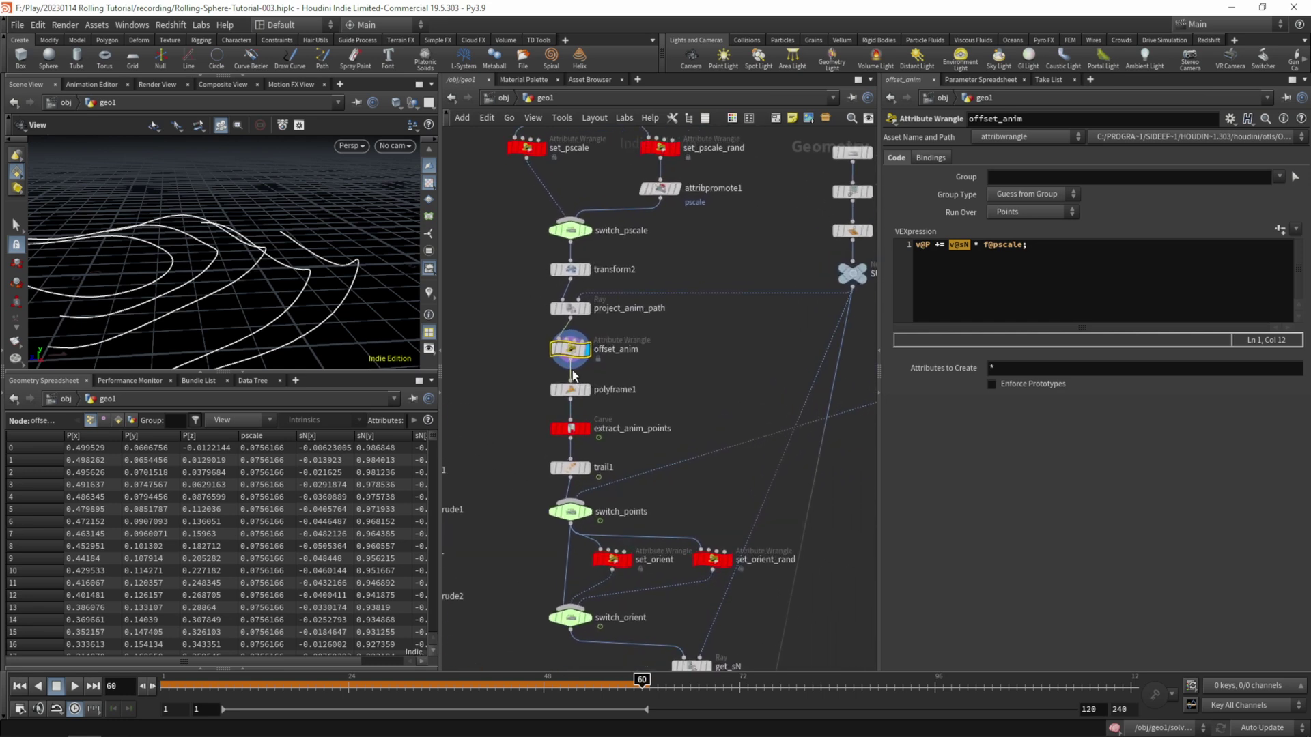
Select polyframe1 and display its curves in the viewport
{"action": "mouse_move", "coordinate": [577, 400]}
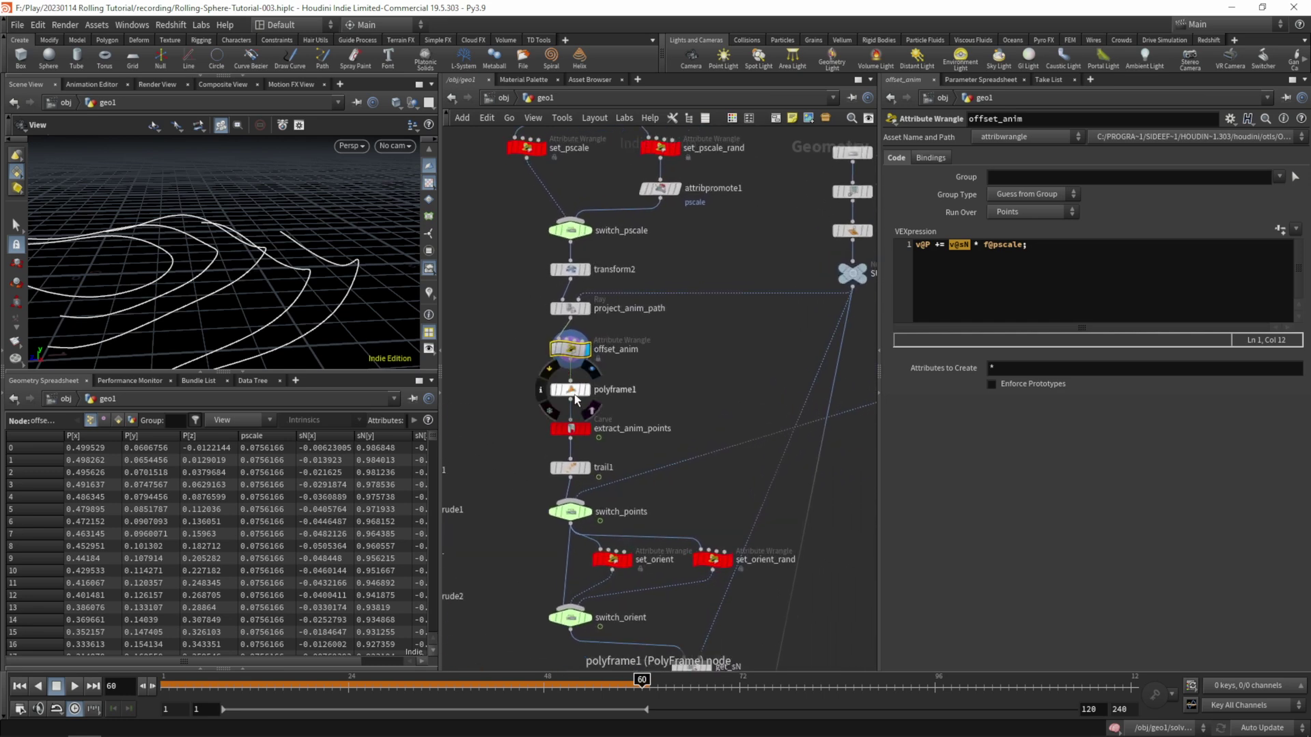
{"action": "left_click", "coordinate": [570, 390]}
{"action": "left_click", "coordinate": [570, 349]}
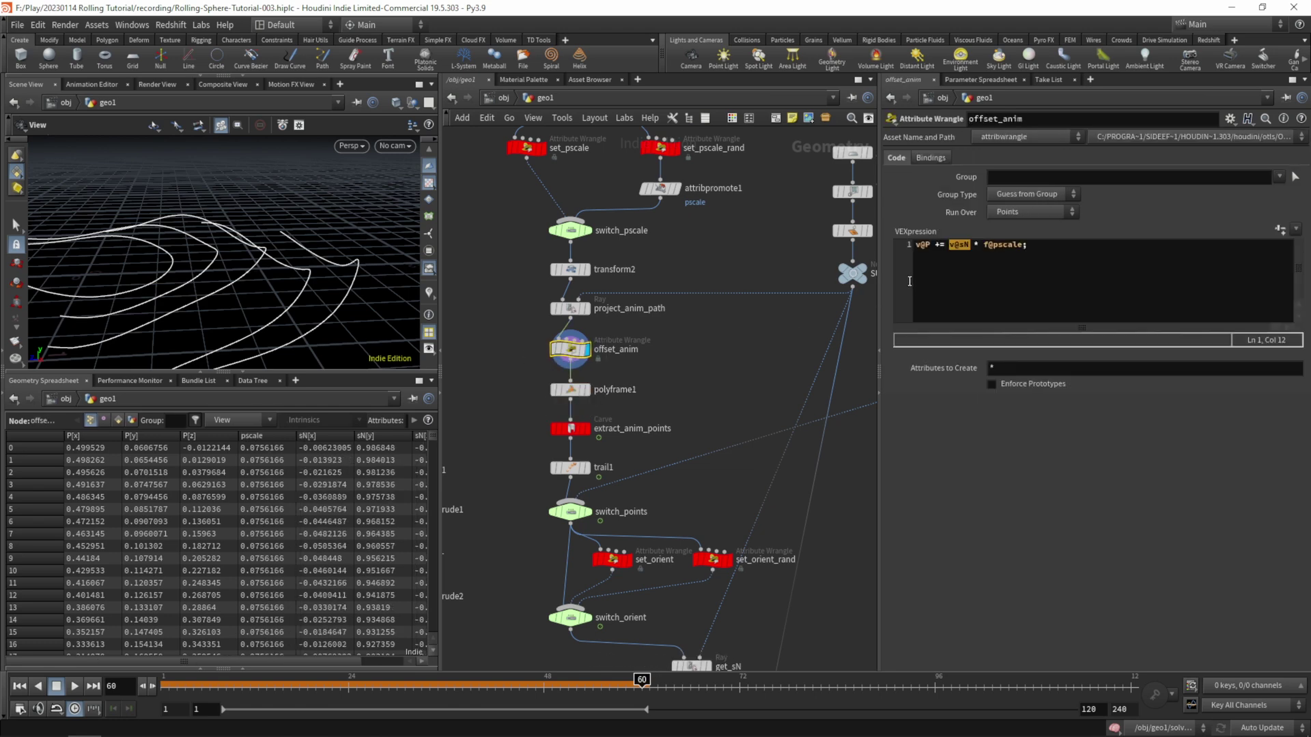
{"action": "left_click", "coordinate": [579, 390]}
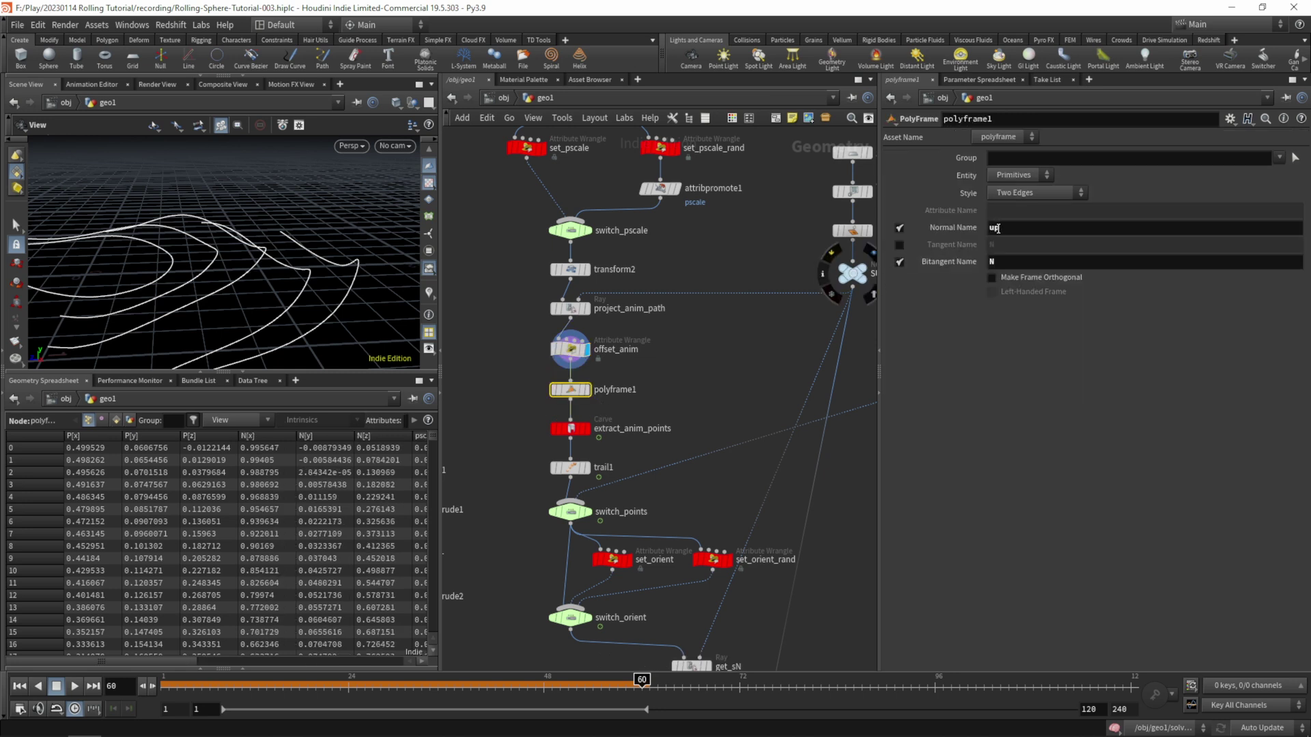
{"action": "left_click", "coordinate": [429, 293]}
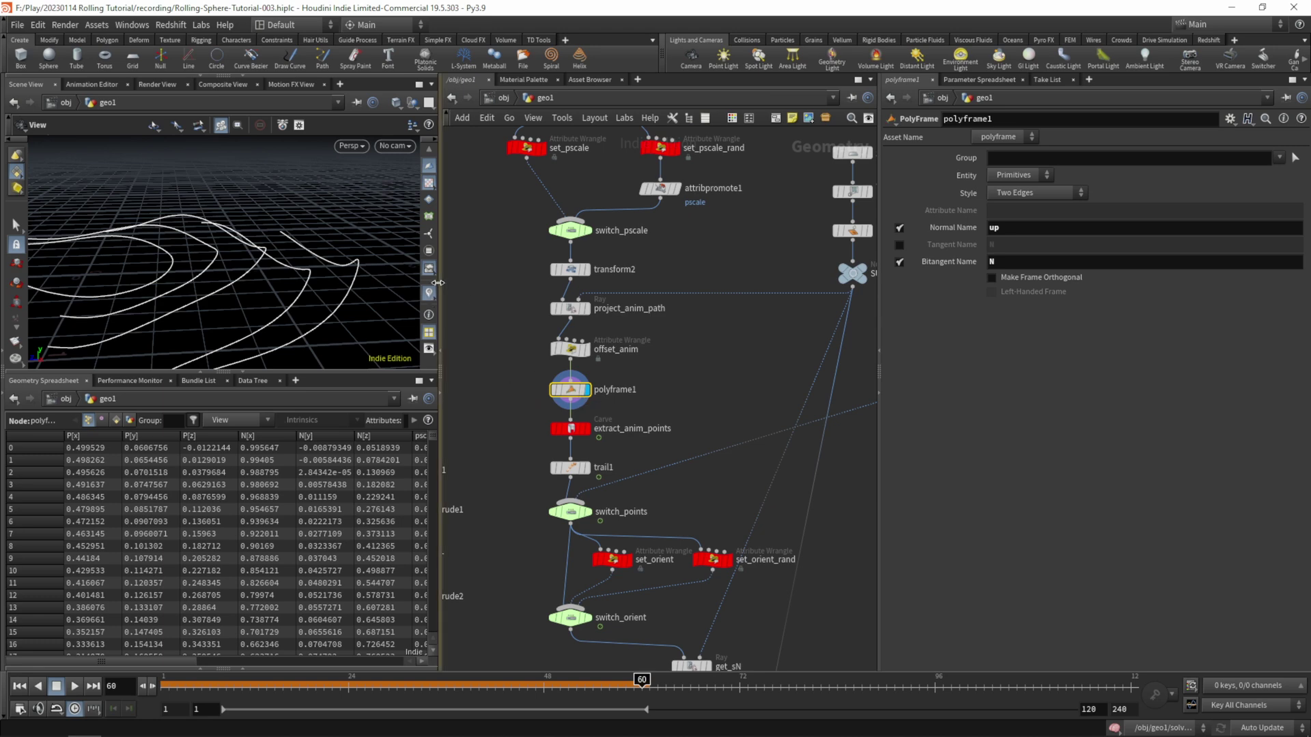
Turn on the up and sN vector visualizers and orbit to a low side view
{"action": "left_click", "coordinate": [429, 292]}
{"action": "left_click", "coordinate": [433, 250]}
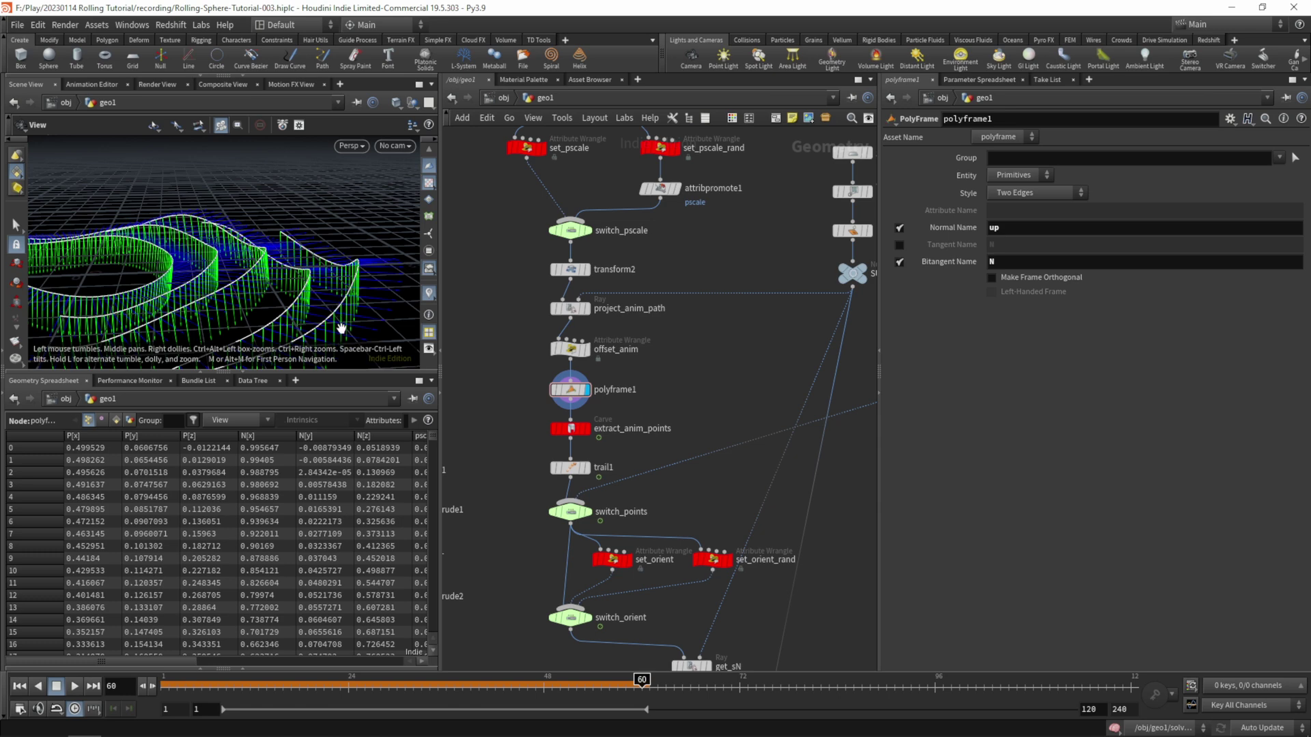
{"action": "left_click", "coordinate": [430, 292]}
{"action": "left_click", "coordinate": [432, 237]}
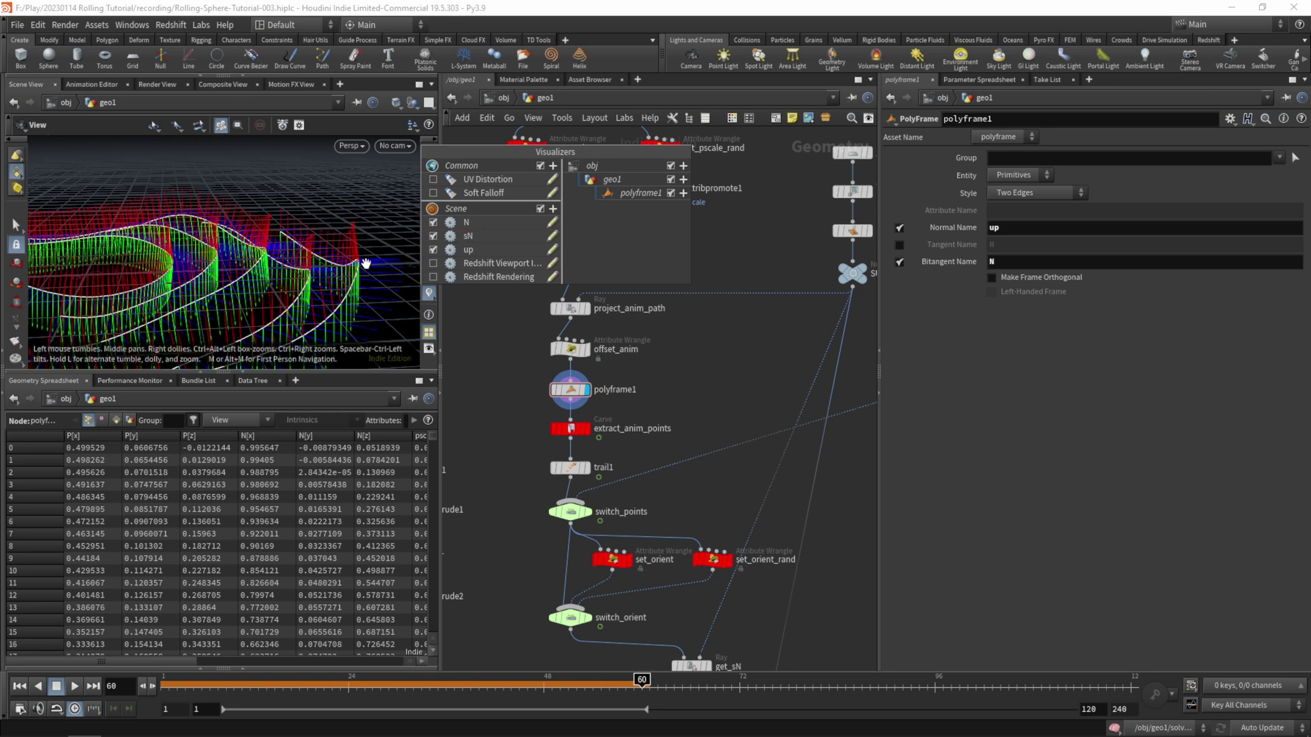
{"action": "left_click_drag", "start_coordinate": [357, 276], "coordinate": [359, 268]}
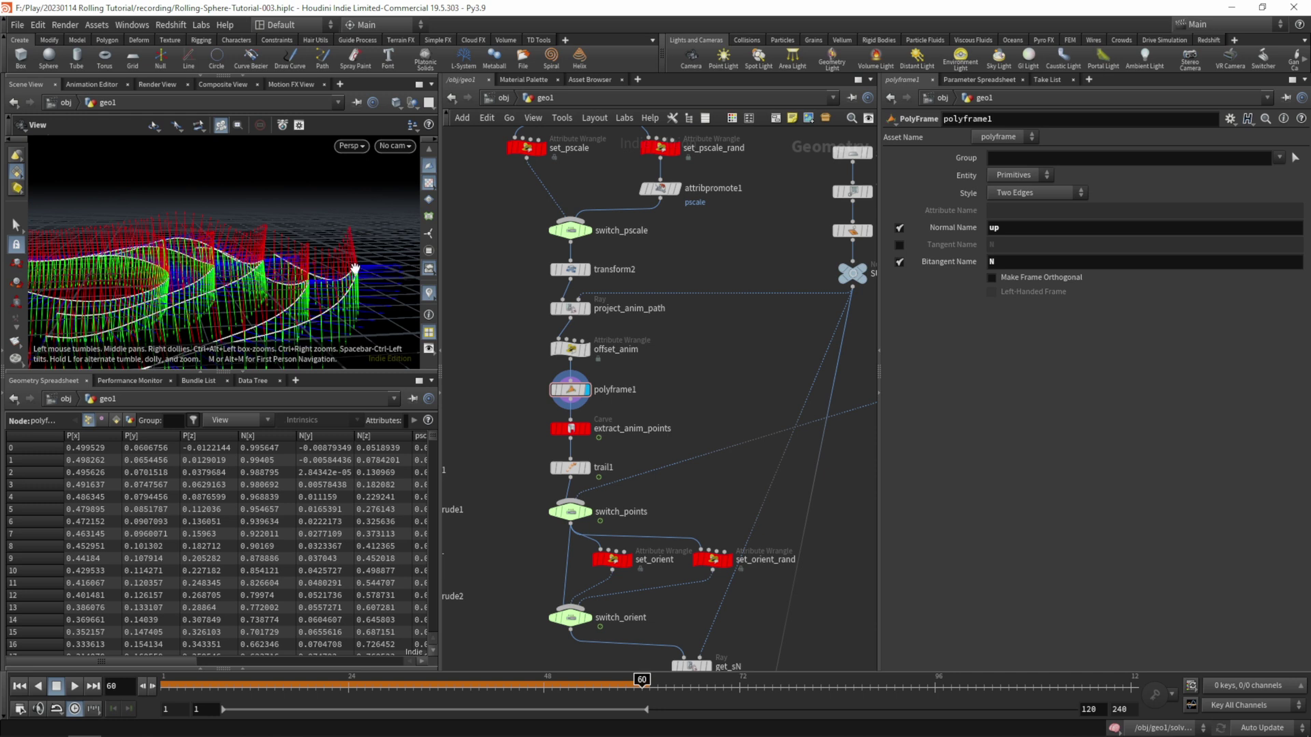
Insert polyframe1 between project_anim_path and offset_anim
{"action": "left_click_drag", "start_coordinate": [570, 390], "coordinate": [475, 360]}
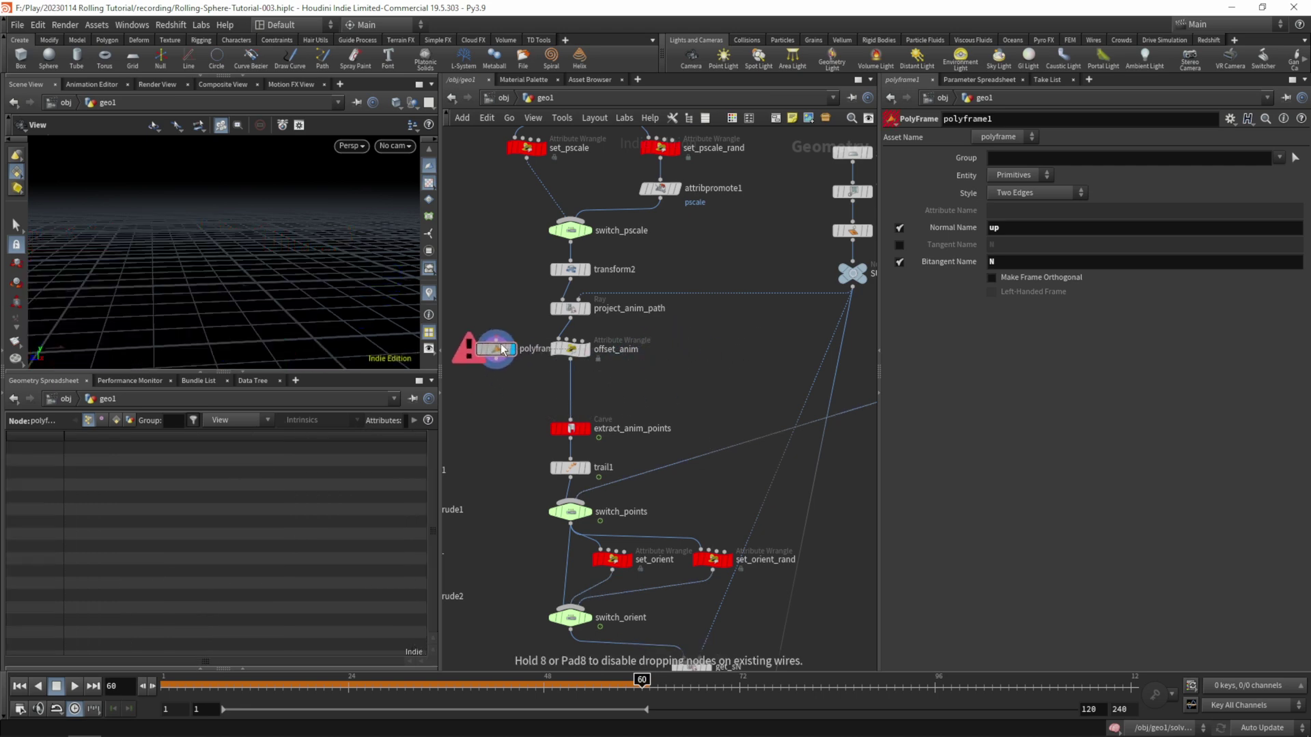
{"action": "left_click_drag", "start_coordinate": [570, 350], "coordinate": [573, 388]}
{"action": "left_click_drag", "start_coordinate": [507, 350], "coordinate": [581, 352]}
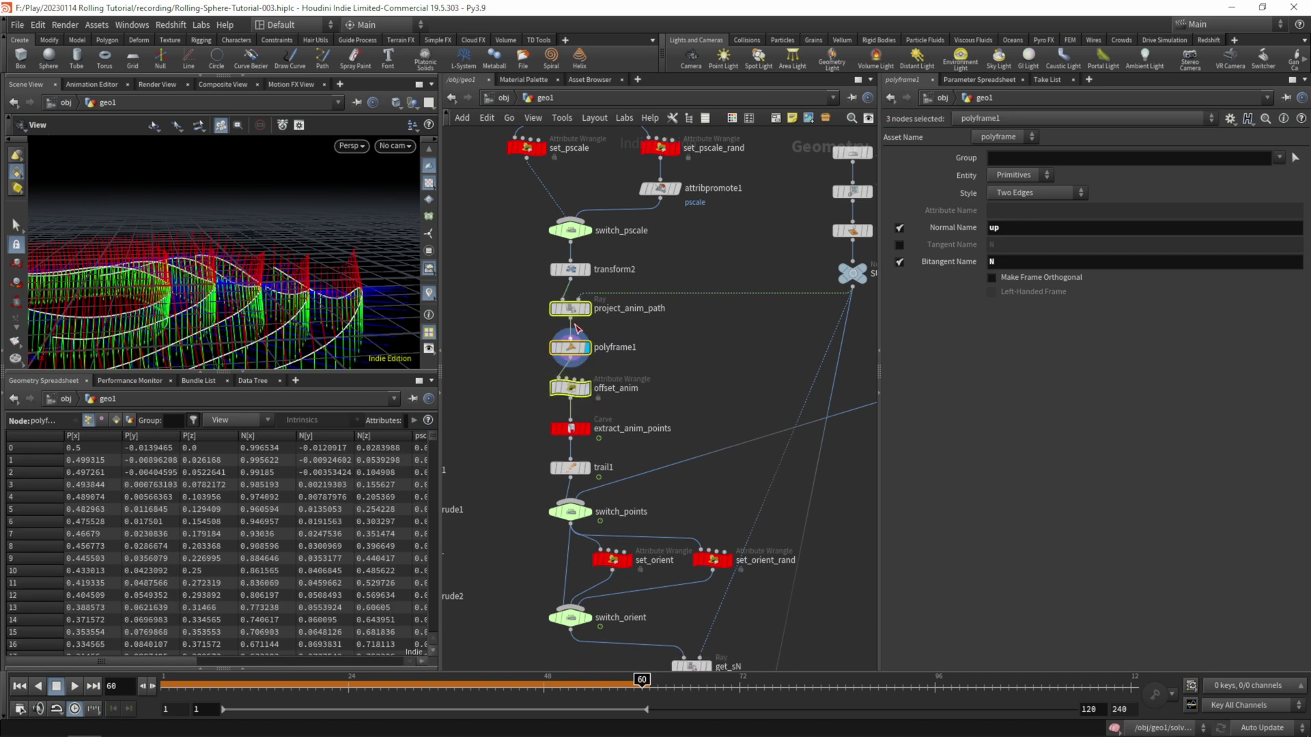
Display offset_anim's output and select the v@sN term in its code
{"action": "left_click", "coordinate": [592, 392]}
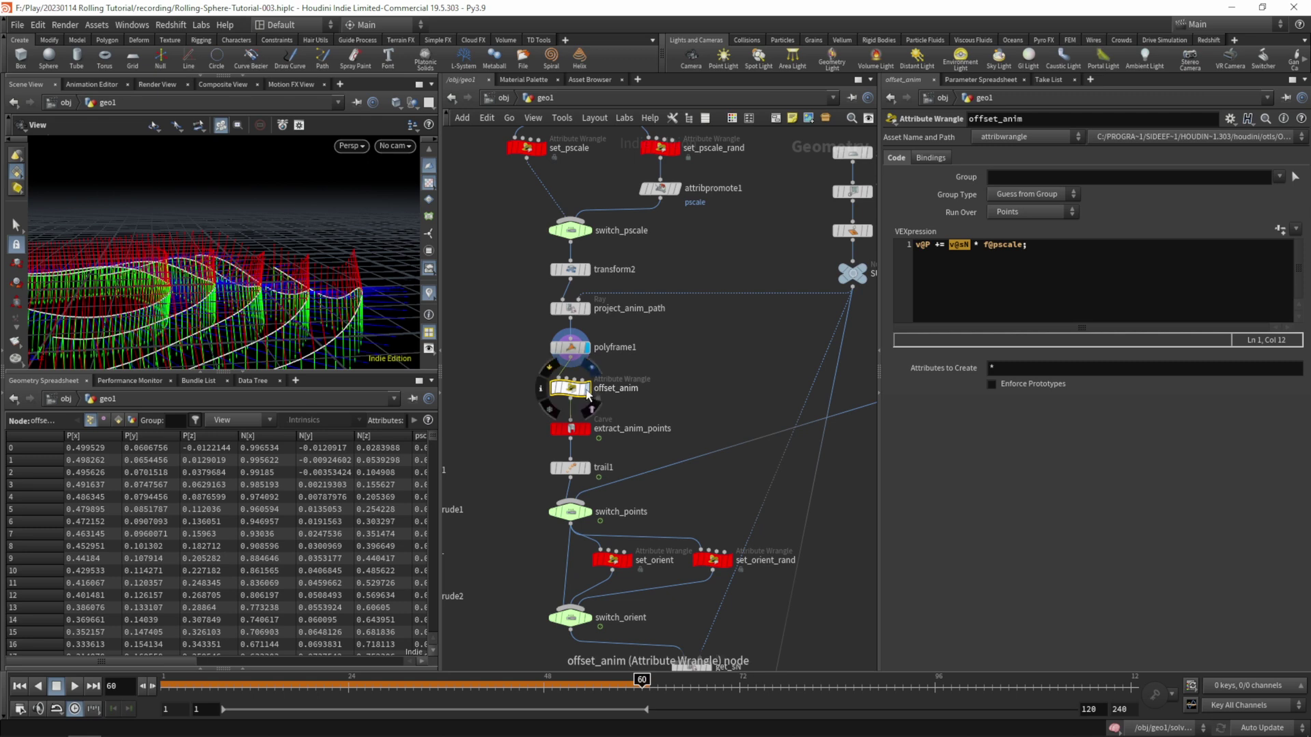
{"action": "left_click", "coordinate": [588, 388]}
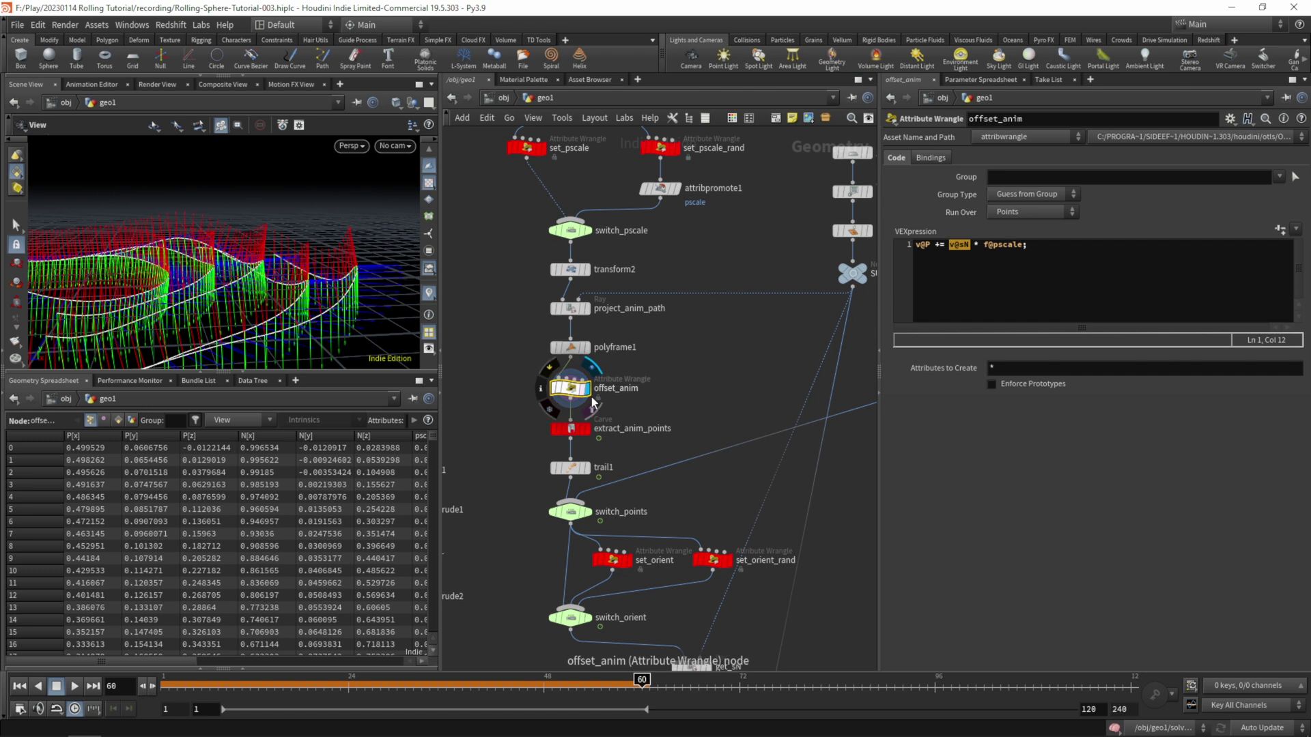
{"action": "left_click", "coordinate": [956, 250]}
{"action": "double_click", "coordinate": [956, 248]}
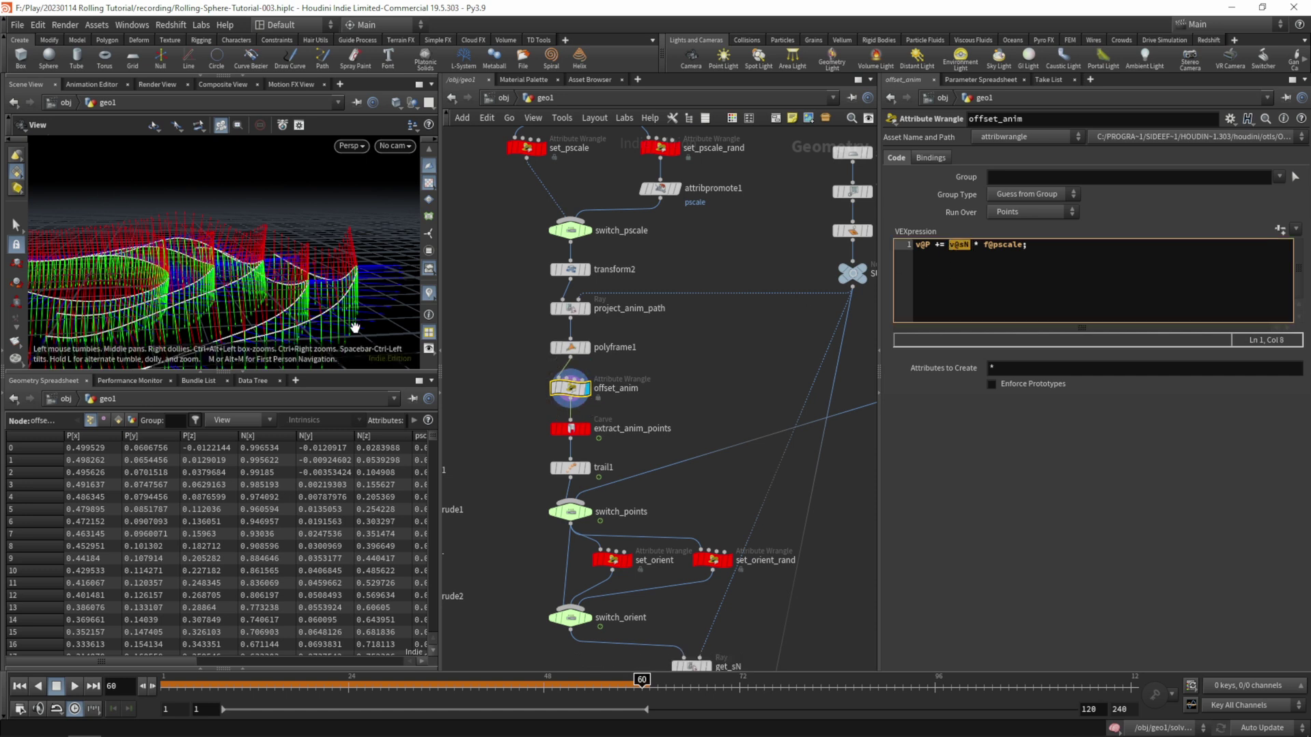
Rename offset_anim to offset_anim_spheres and duplicate it as offset_anim_discs
{"action": "double_click", "coordinate": [614, 388]}
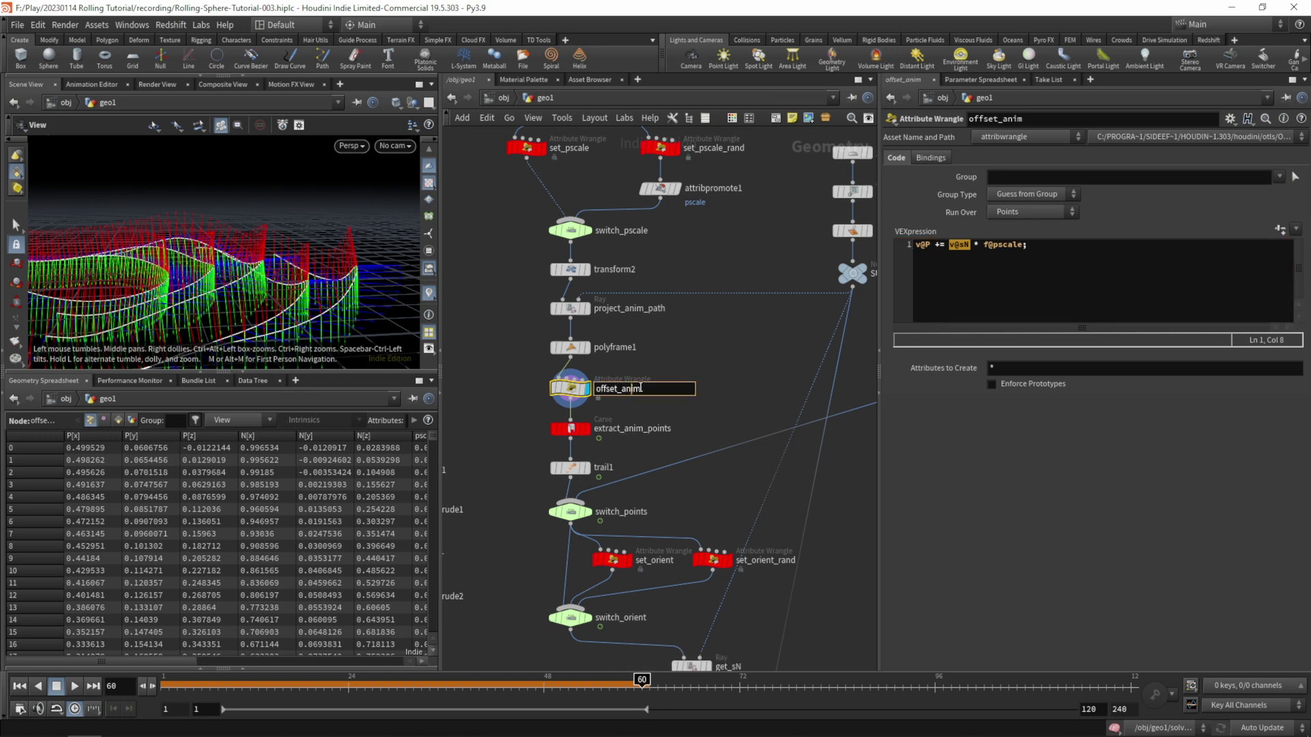
{"action": "type", "text": "_spheres"}
{"action": "key", "text": "Return"}
{"action": "left_click_drag", "start_coordinate": [578, 391], "coordinate": [644, 393]}
{"action": "double_click", "coordinate": [581, 388]}
{"action": "type", "text": "d"}
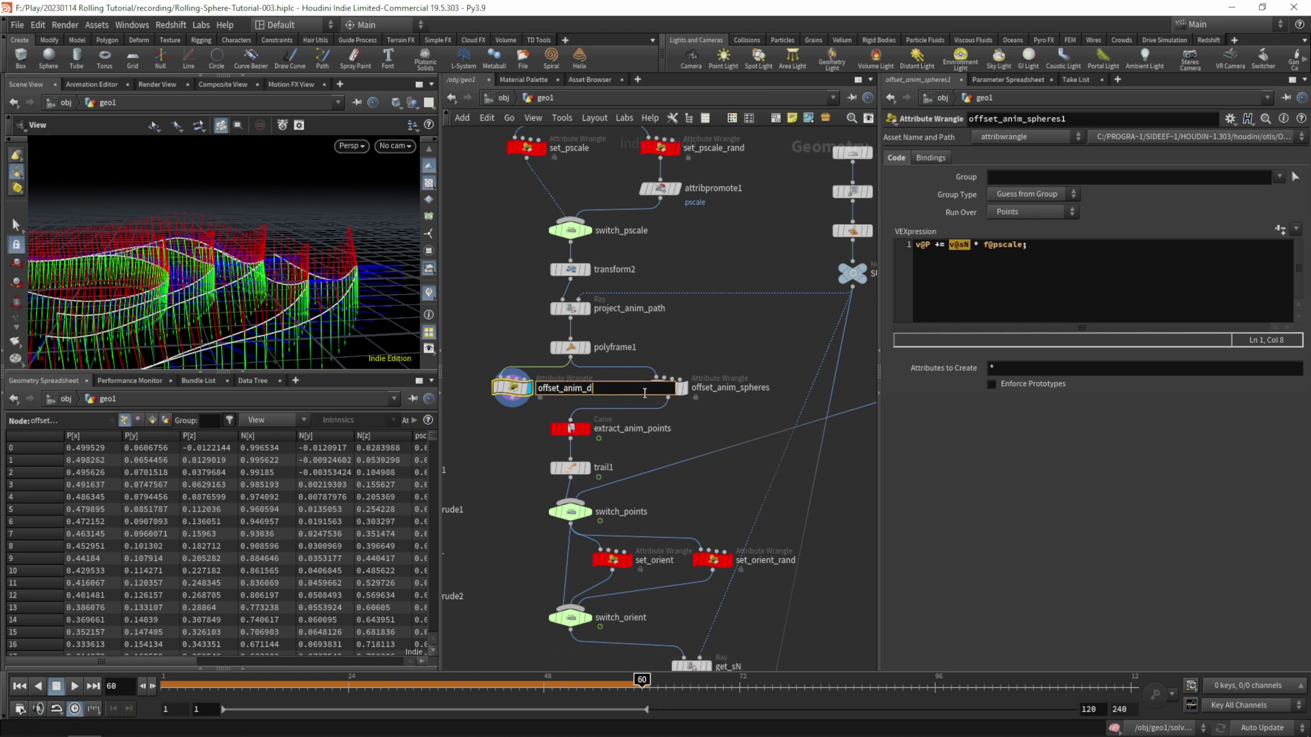
{"action": "type", "text": "iscsc"}
{"action": "key", "text": "Return"}
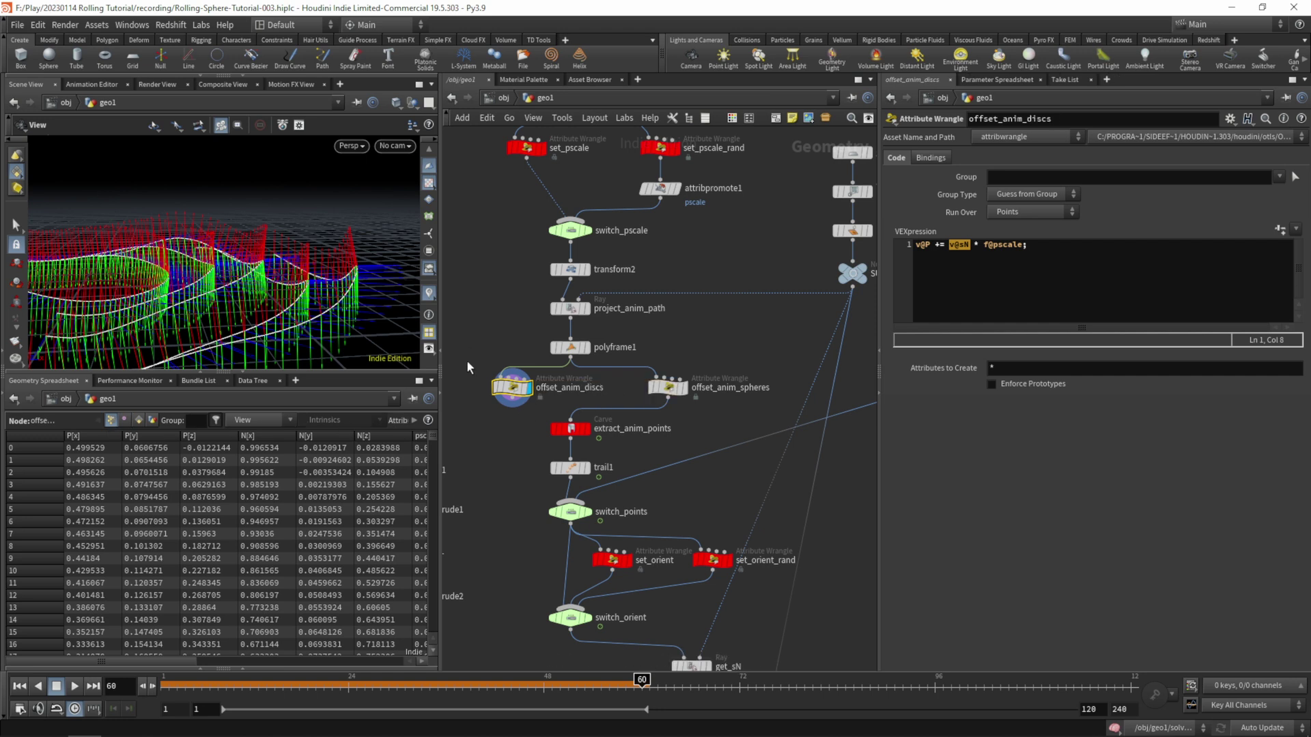
Colour both offset_anim_discs and offset_anim_spheres red
{"action": "left_click_drag", "start_coordinate": [509, 413], "coordinate": [509, 414]}
{"action": "key", "text": "c"}
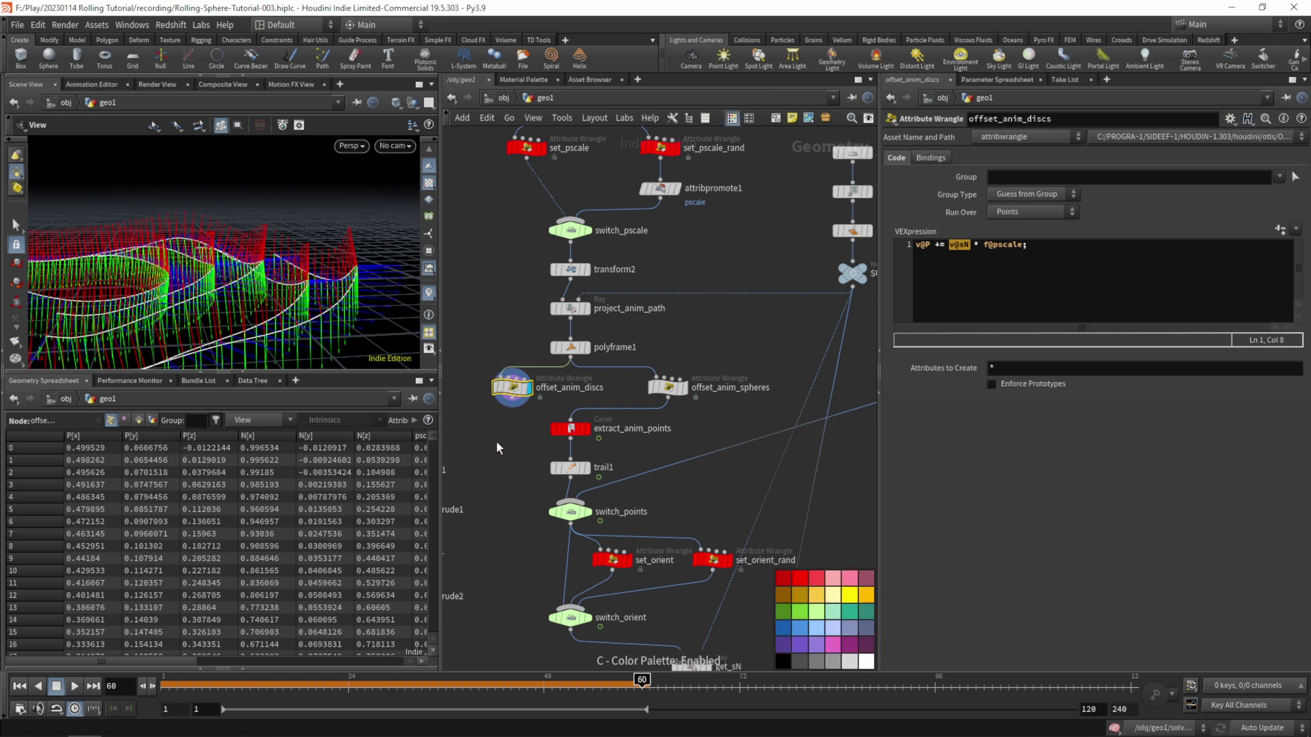
{"action": "left_click", "coordinate": [800, 578]}
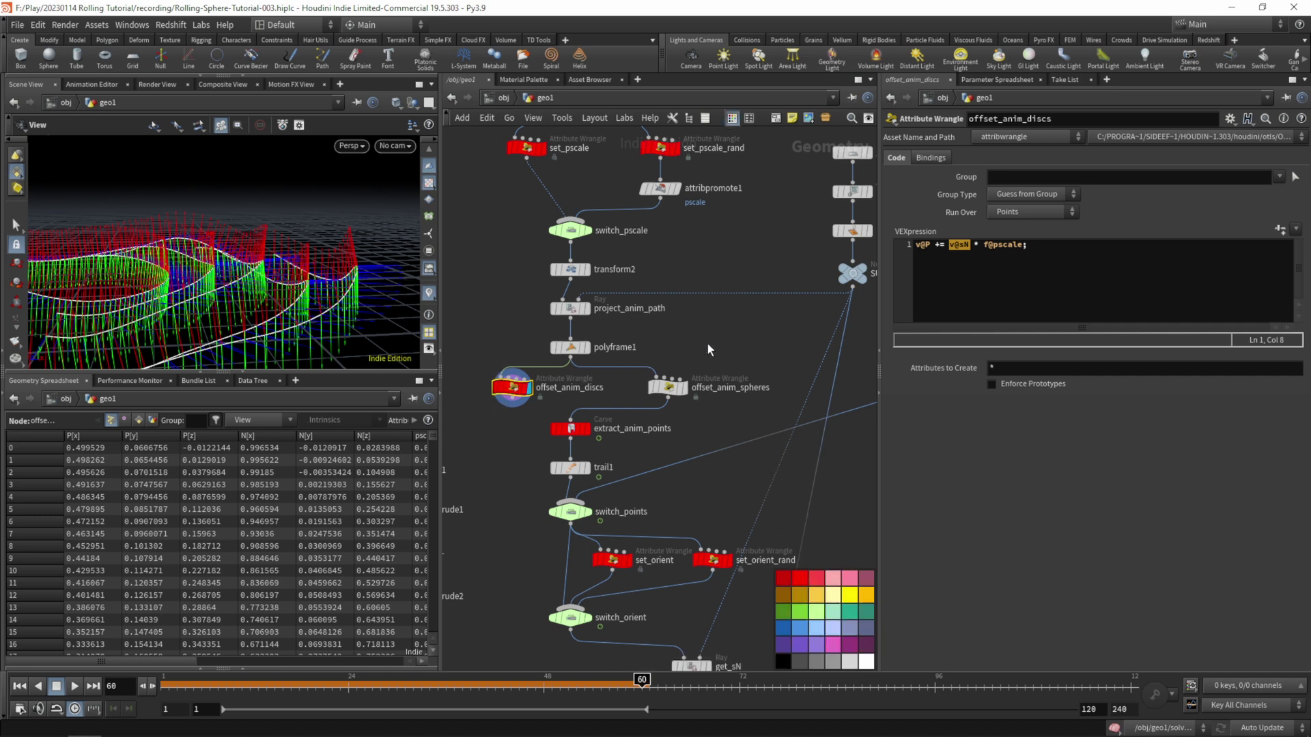
{"action": "left_click", "coordinate": [668, 387]}
{"action": "left_click", "coordinate": [799, 579]}
{"action": "key", "text": "c"}
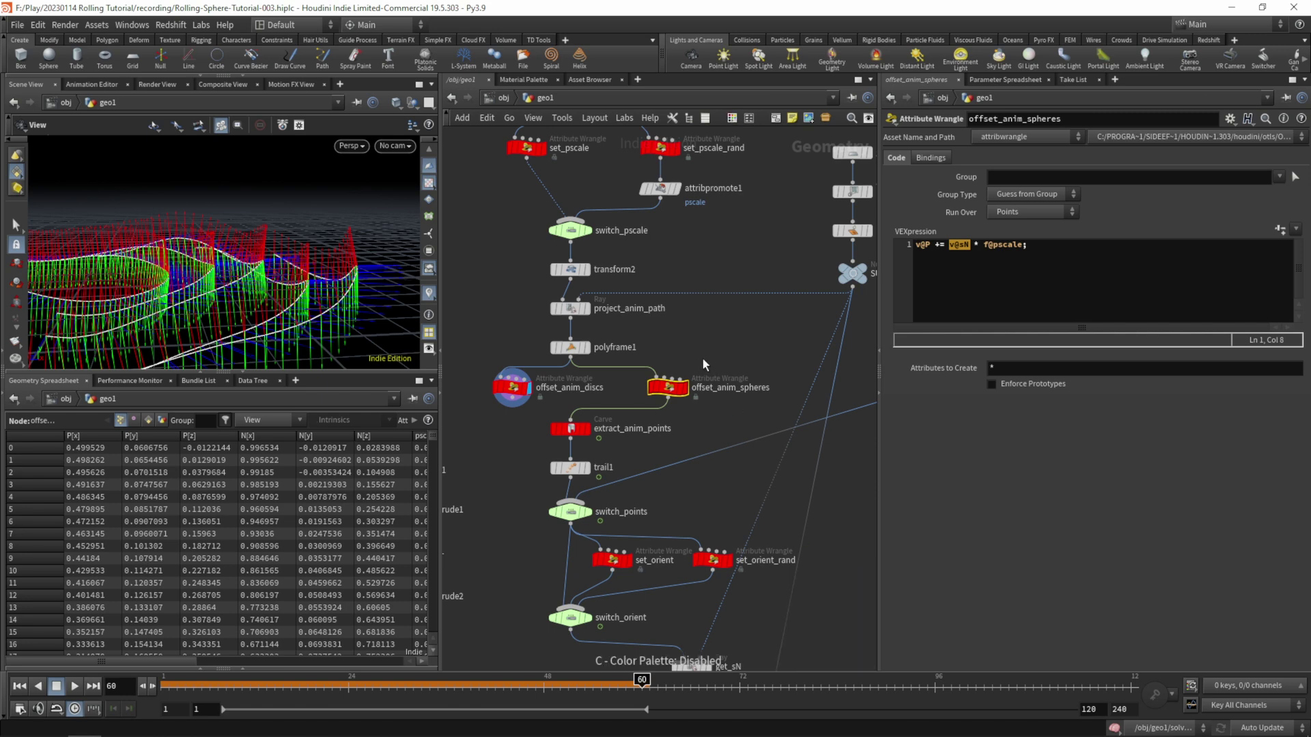
Move polyframe1 up and set the two offset wrangles side by side
{"action": "left_click_drag", "start_coordinate": [576, 353], "coordinate": [572, 312], "text": "shift"}
{"action": "left_click_drag", "start_coordinate": [512, 387], "coordinate": [505, 358]}
{"action": "left_click_drag", "start_coordinate": [670, 387], "coordinate": [669, 358]}
Add switch3 with offset_anim_discs as first input and offset_anim_spheres second
{"action": "key", "text": "Tab"}
{"action": "type", "text": "swi"}
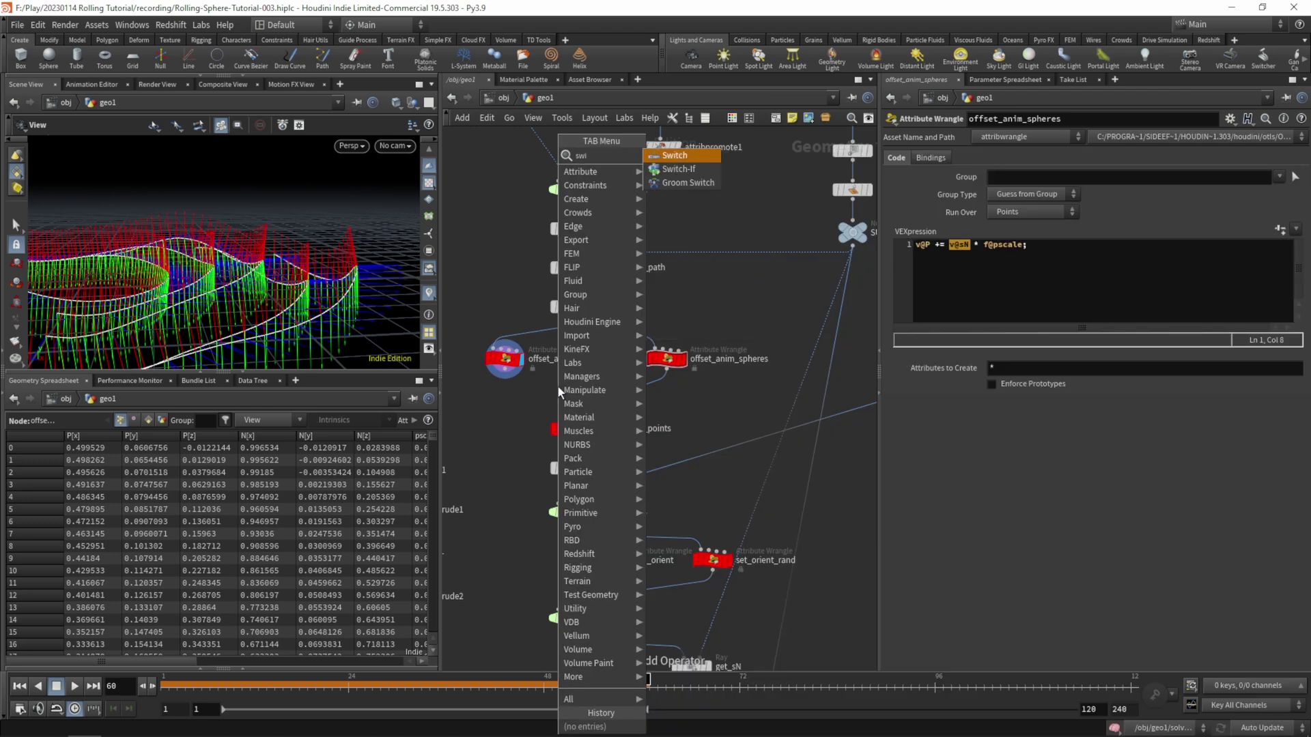
{"action": "key", "text": "Return"}
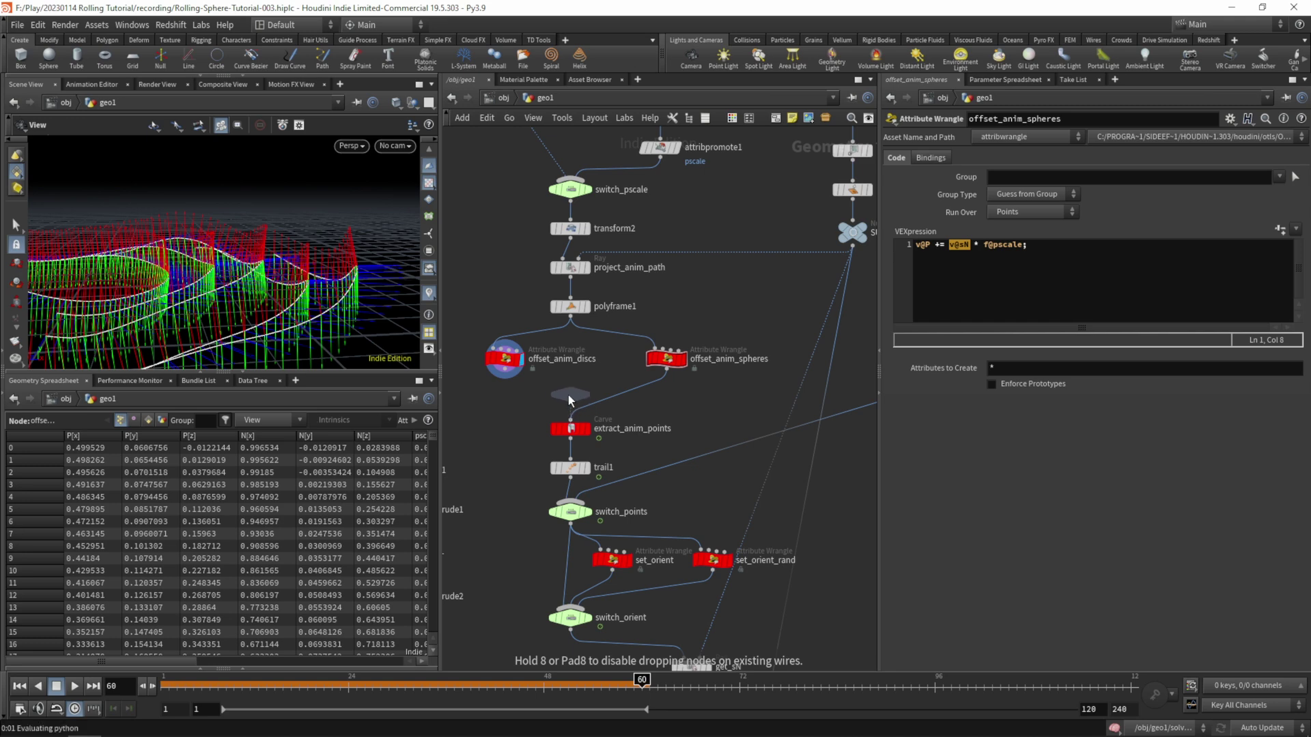
{"action": "left_click", "coordinate": [570, 399]}
{"action": "left_click", "coordinate": [596, 418]}
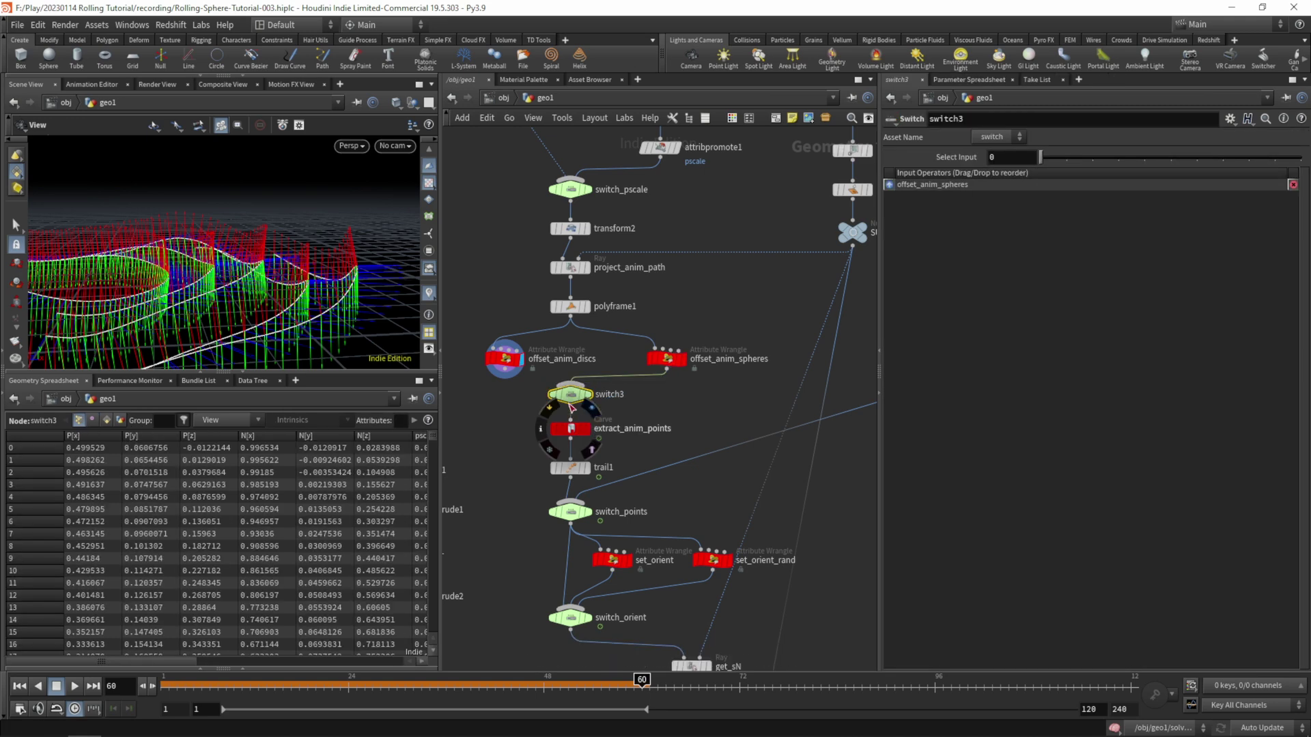
{"action": "left_click_drag", "start_coordinate": [511, 377], "coordinate": [570, 394]}
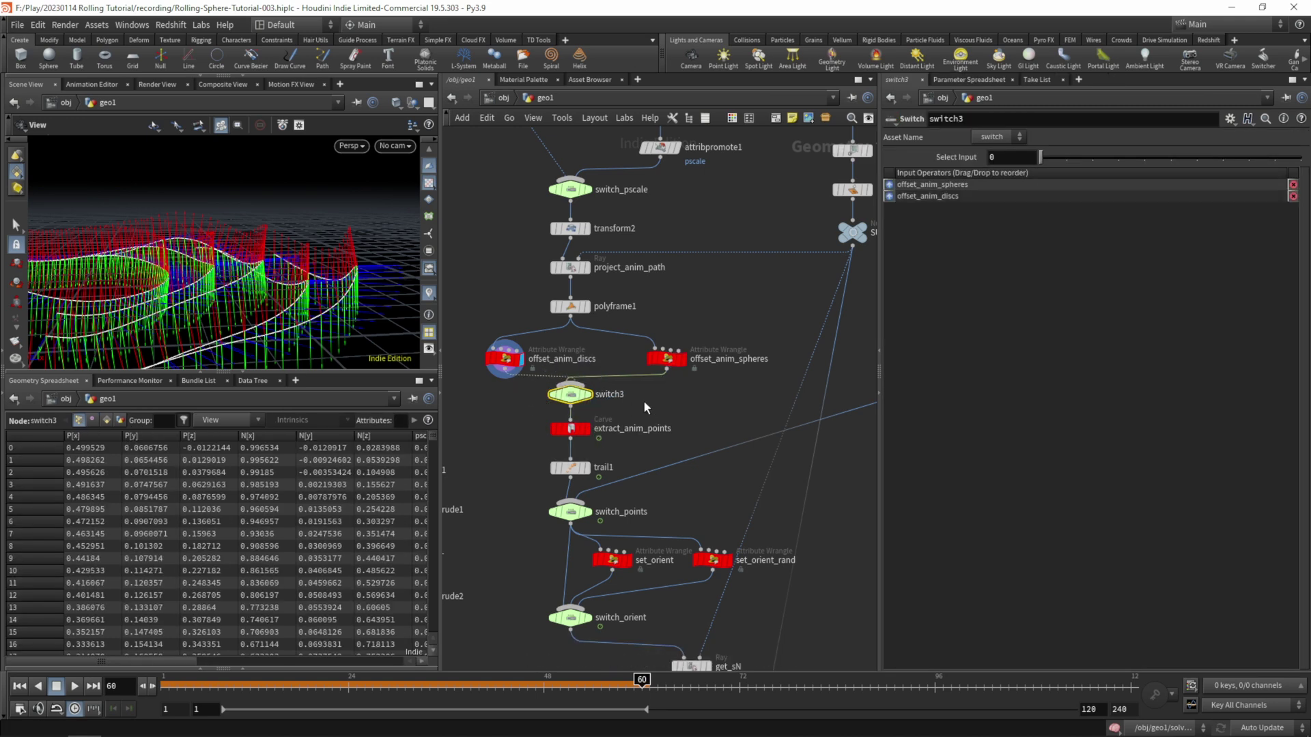
{"action": "key", "text": "shift+r"}
{"action": "left_click", "coordinate": [490, 408]}
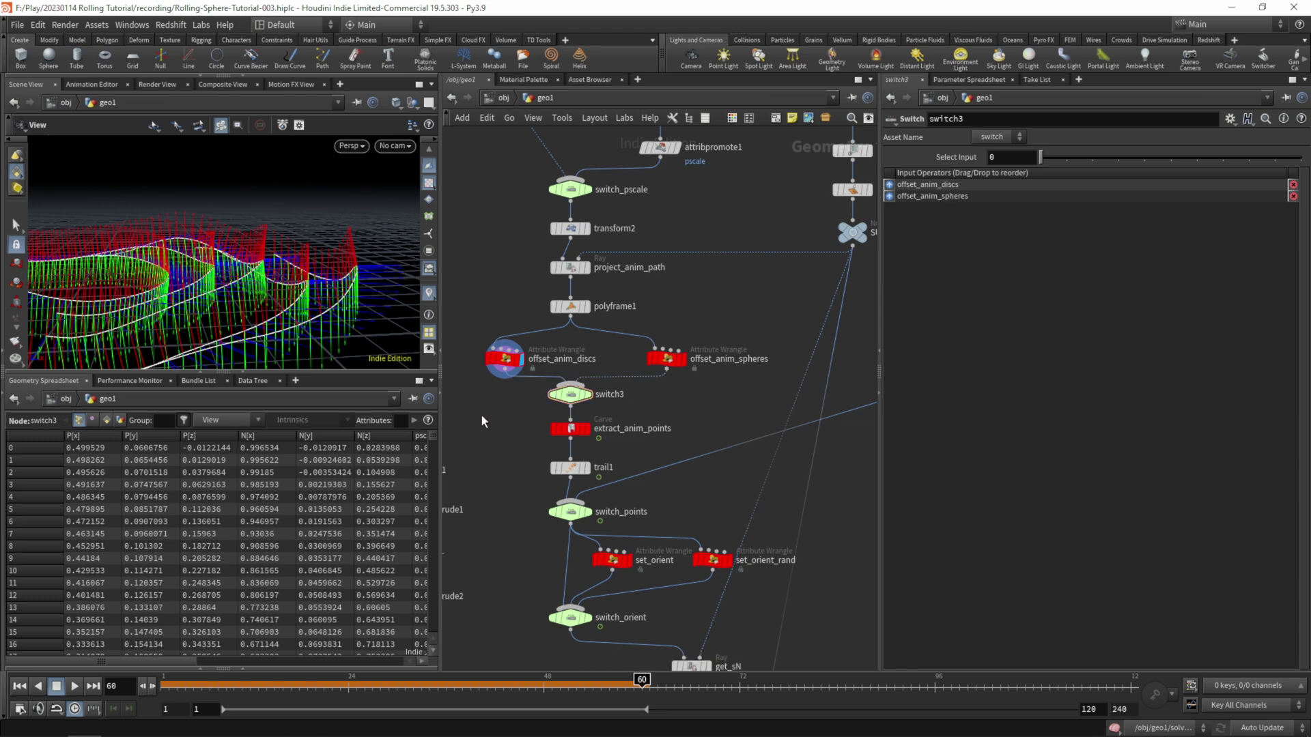
{"action": "left_click", "coordinate": [506, 359]}
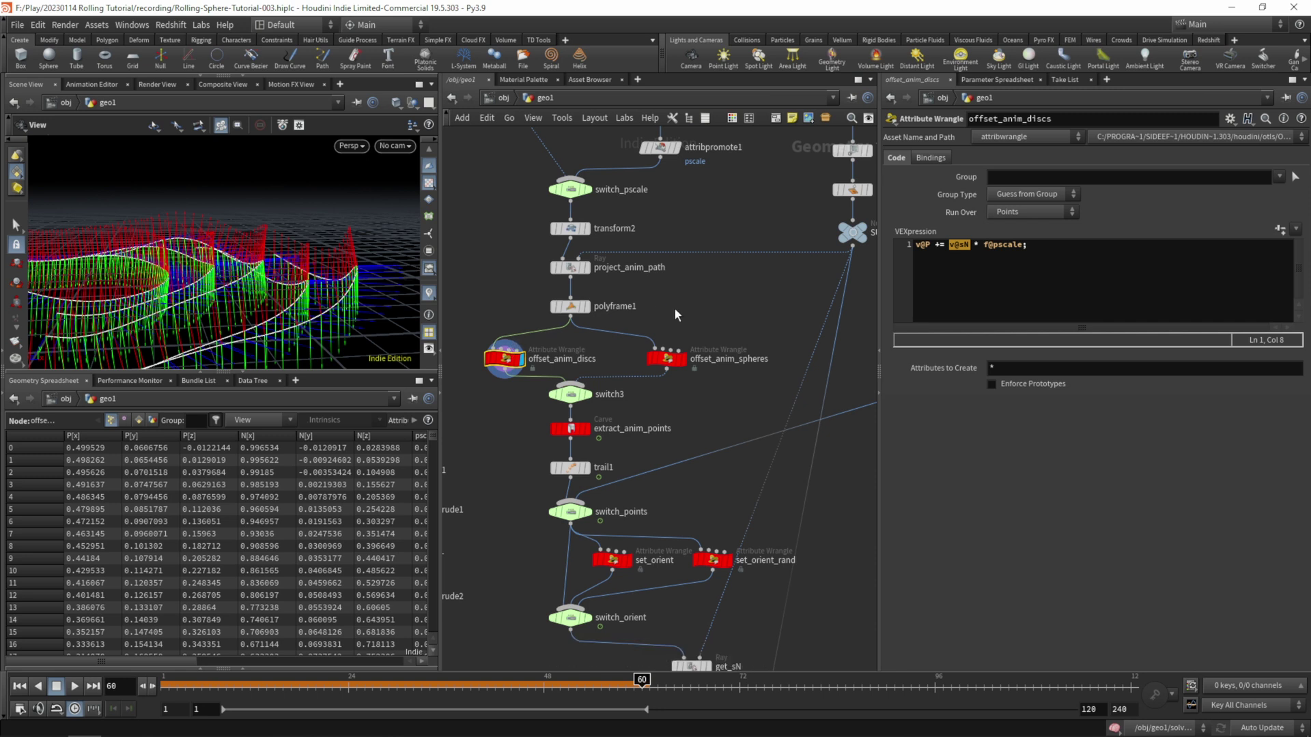
Rewrite the discs wrangle line as 'v@P -= v@up * f@pscale;'
{"action": "type", "text": "v@sN"}
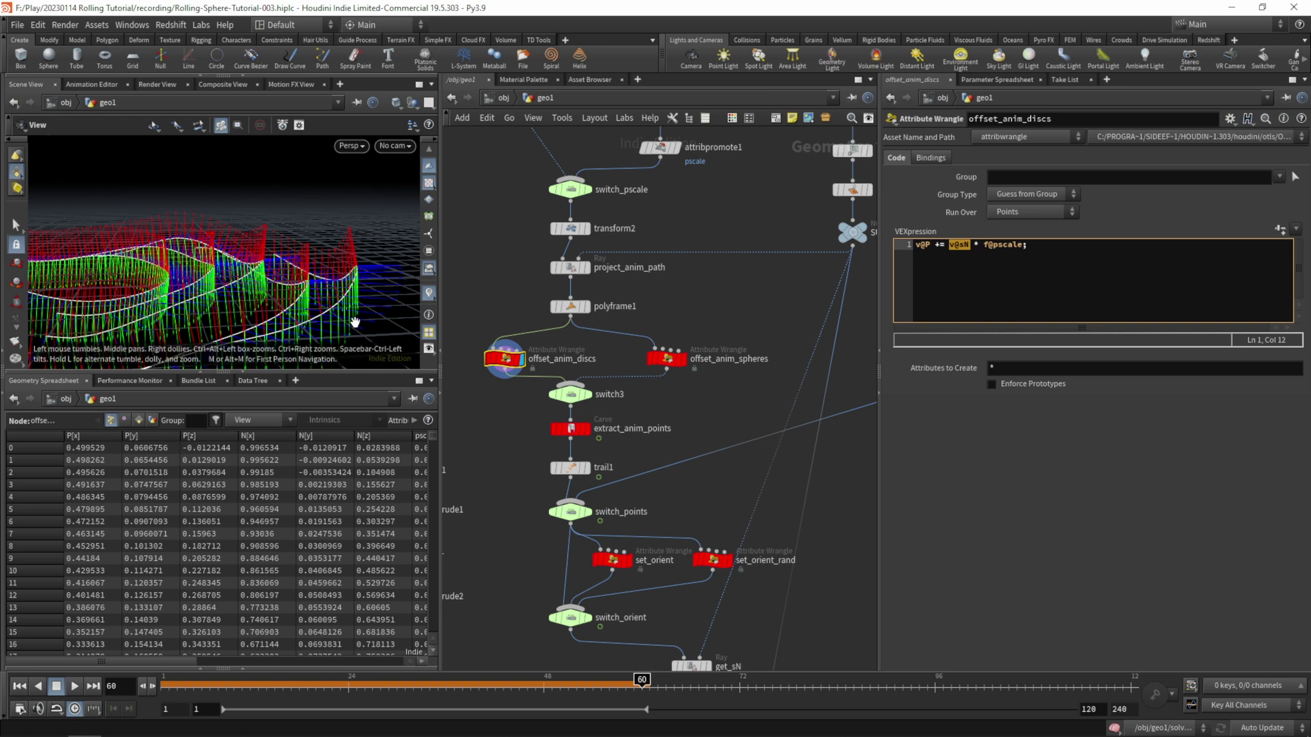
{"action": "left_click", "coordinate": [963, 245]}
{"action": "left_click_drag", "start_coordinate": [949, 245], "coordinate": [969, 245]}
{"action": "type", "text": "v@up"}
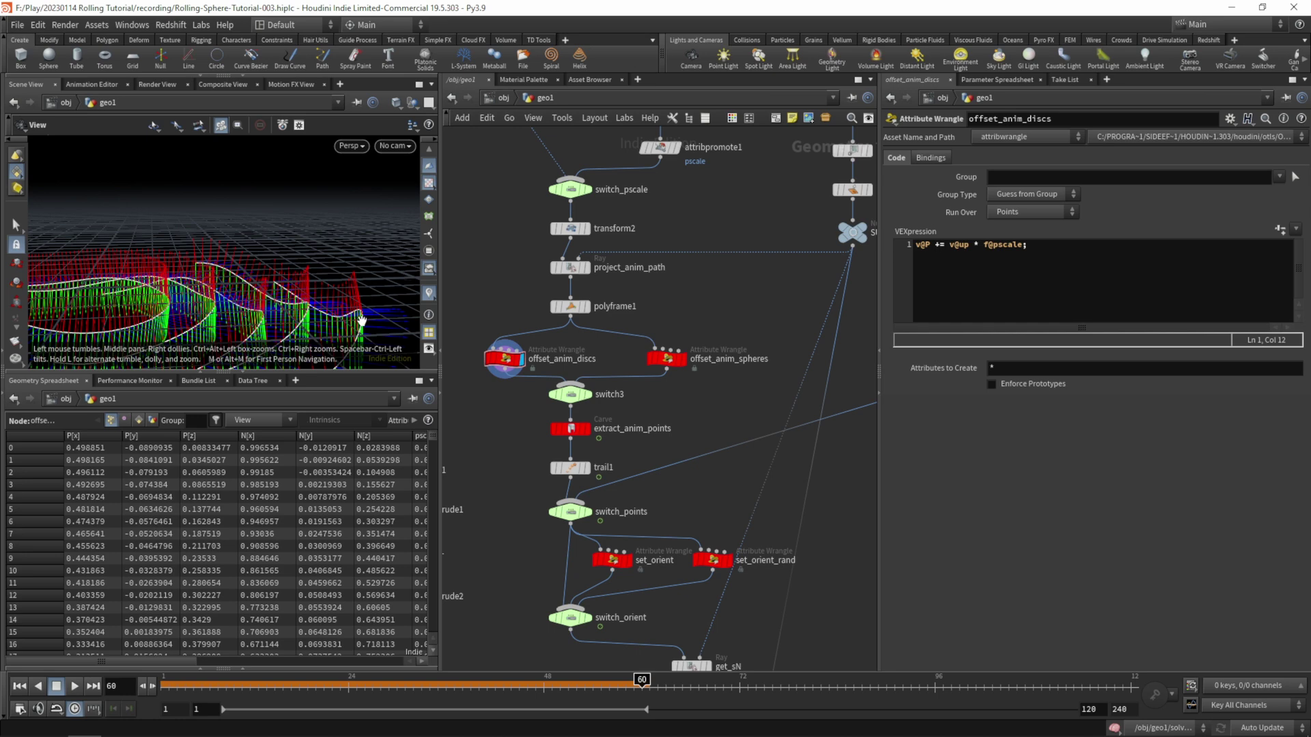
{"action": "left_click", "coordinate": [939, 244]}
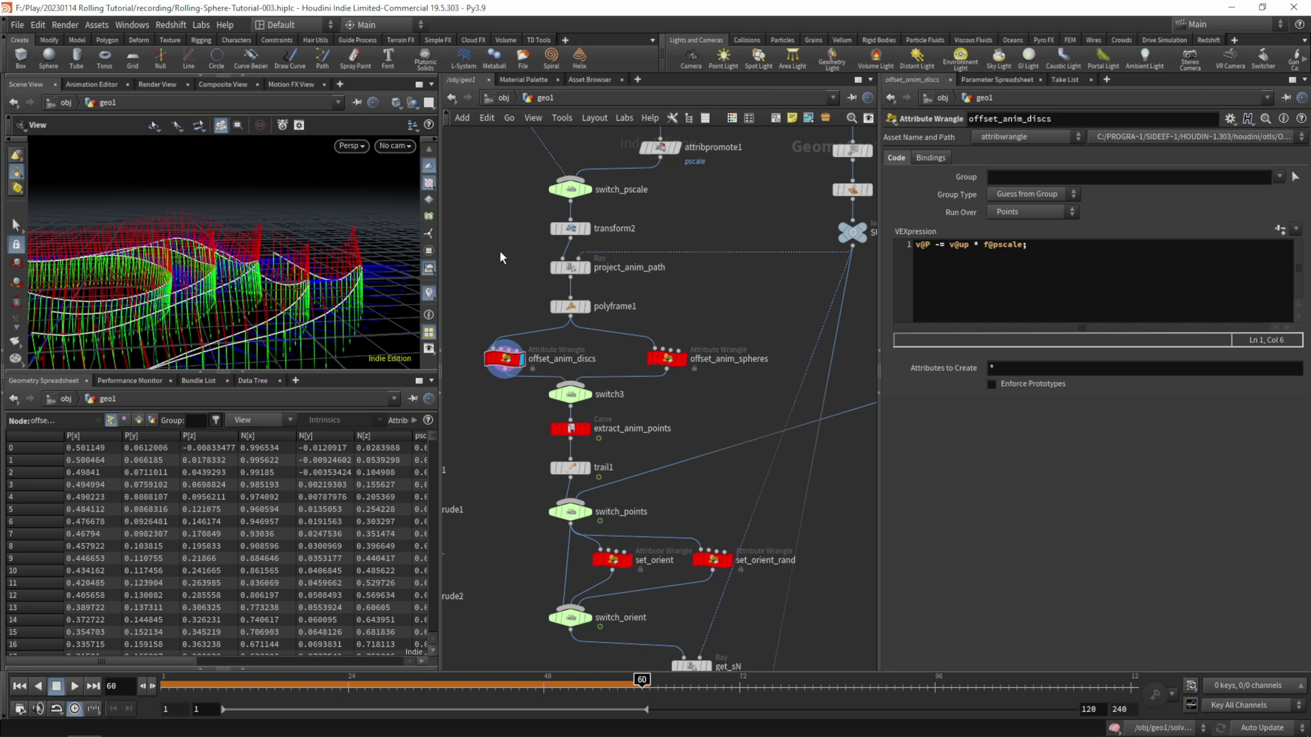
Inspect the lowered paths from two angles and insert two blank lines above the code
{"action": "left_click_drag", "start_coordinate": [306, 278], "coordinate": [259, 281]}
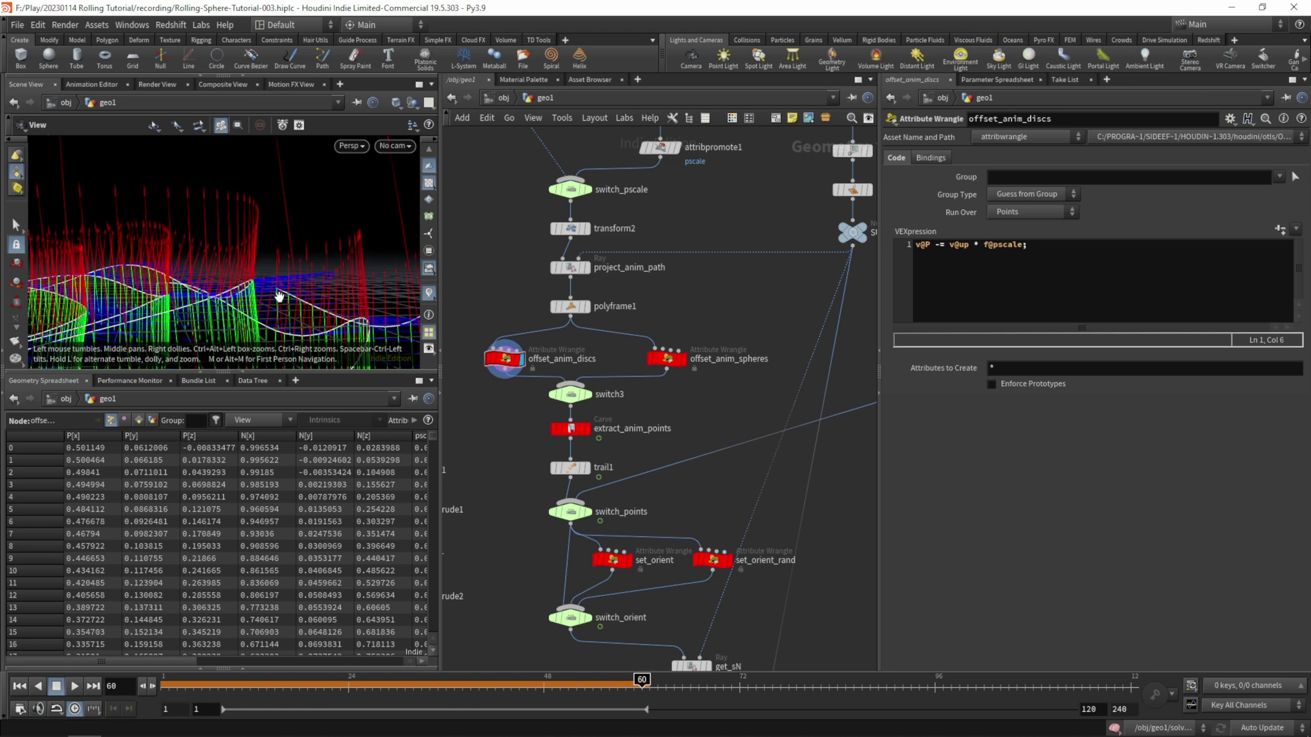
{"action": "left_click_drag", "start_coordinate": [273, 293], "coordinate": [268, 295]}
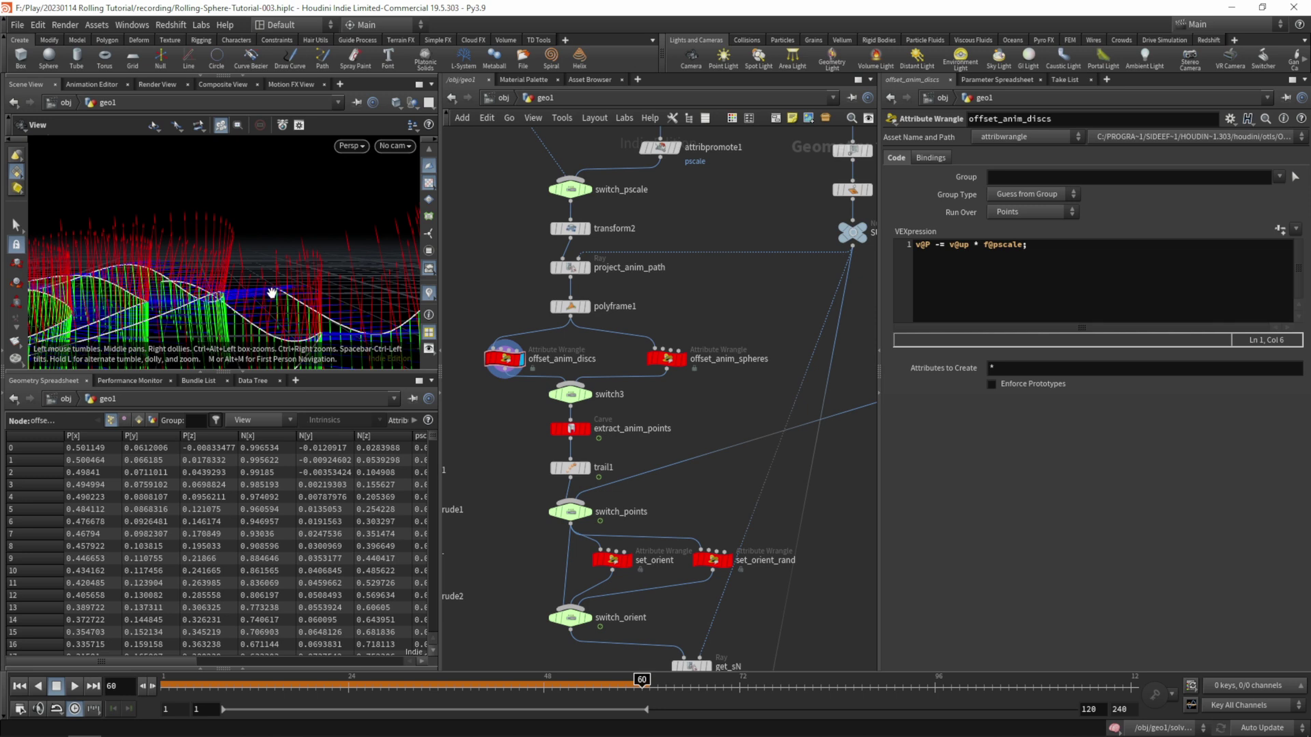
{"action": "left_click", "coordinate": [921, 254]}
{"action": "key", "text": "Return"}
{"action": "key", "text": "Return"}
{"action": "key", "text": "Up"}
{"action": "key", "text": "Up"}
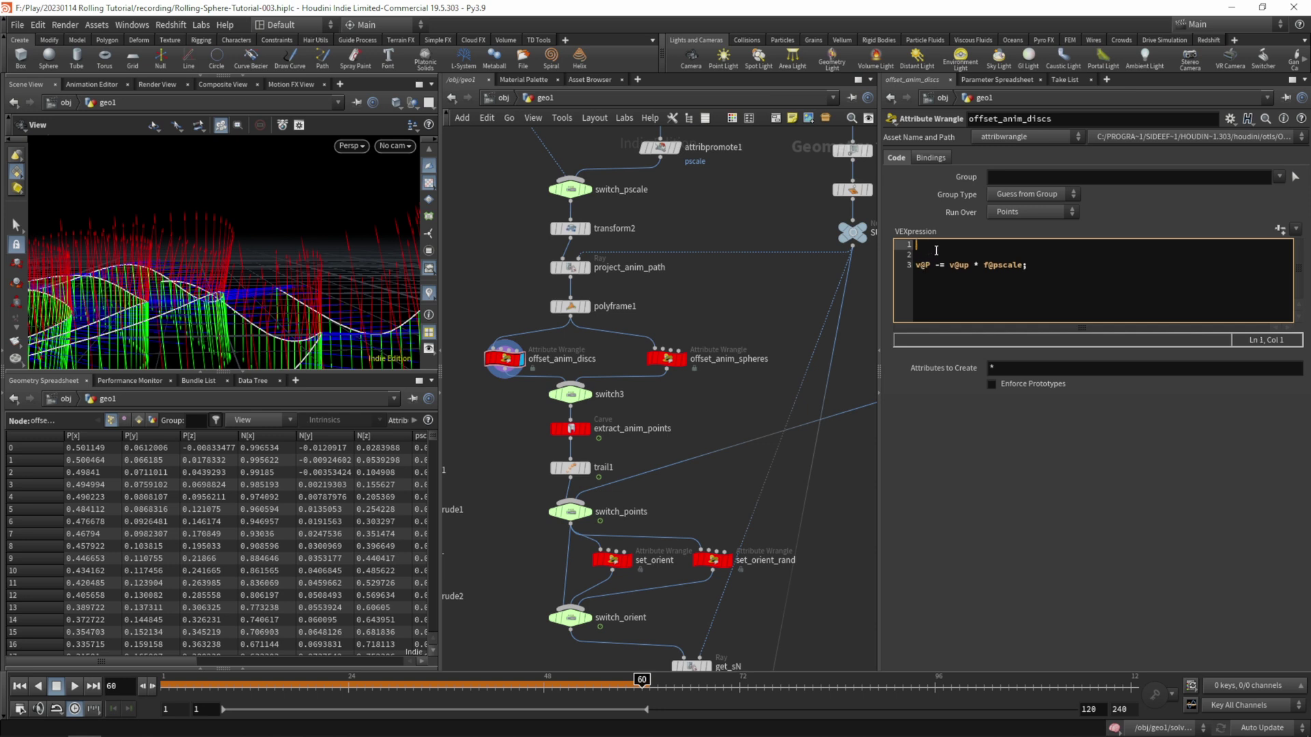
Add 'vector up = v@up;' and 'vector N = cross(up, cross(v@N, up));' above the position line
{"action": "type", "text": "vect"}
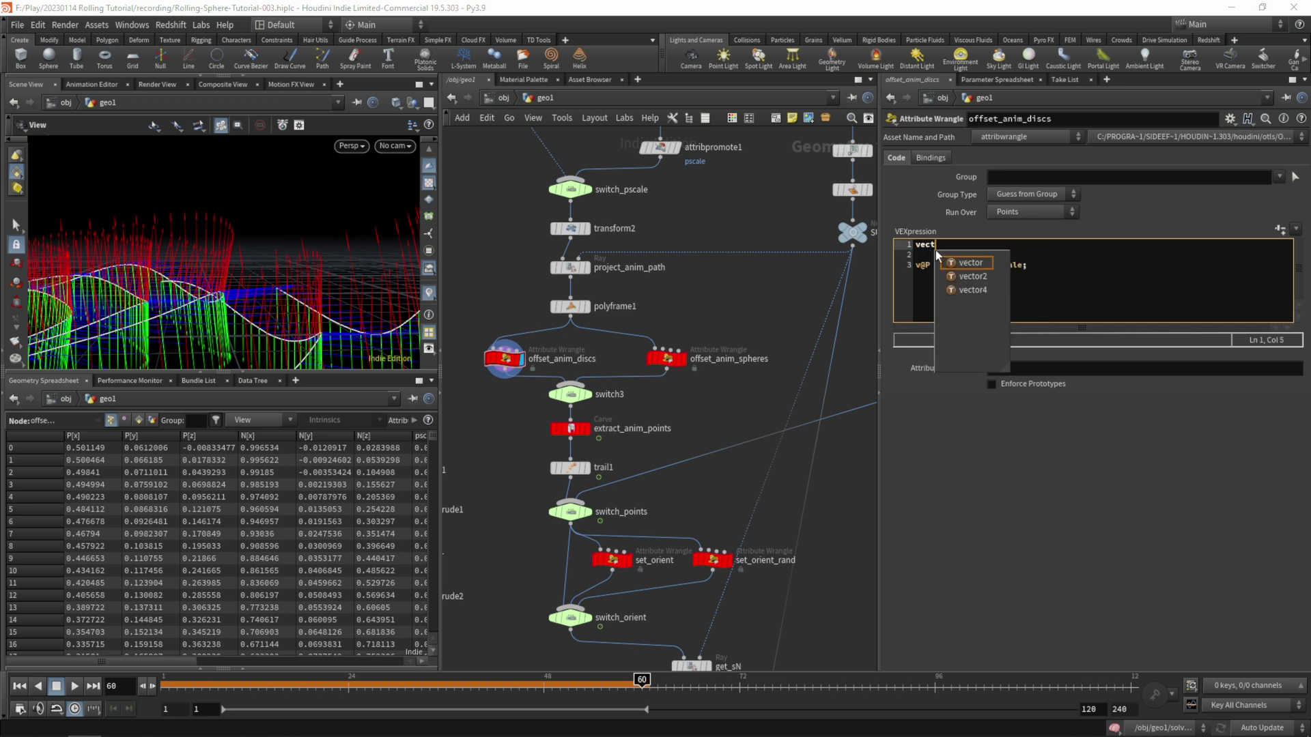
{"action": "type", "text": "or N "}
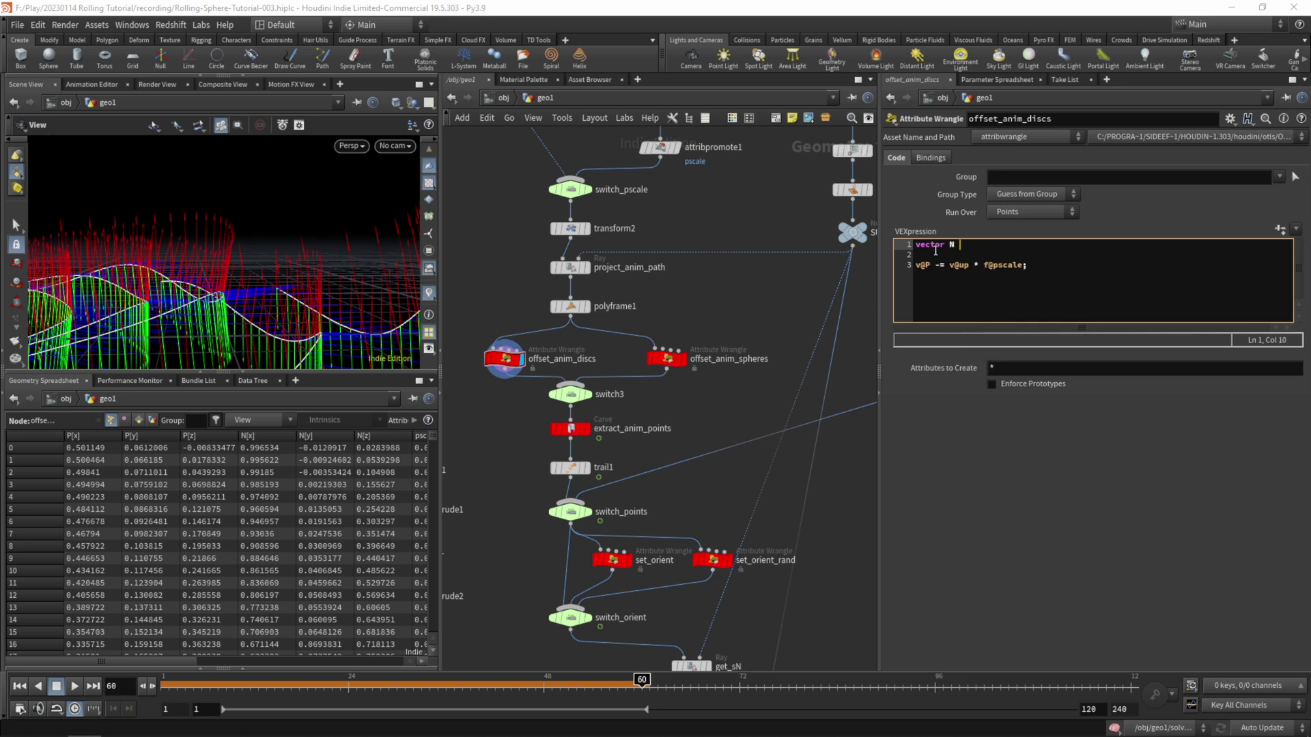
{"action": "type", "text": "= cross("}
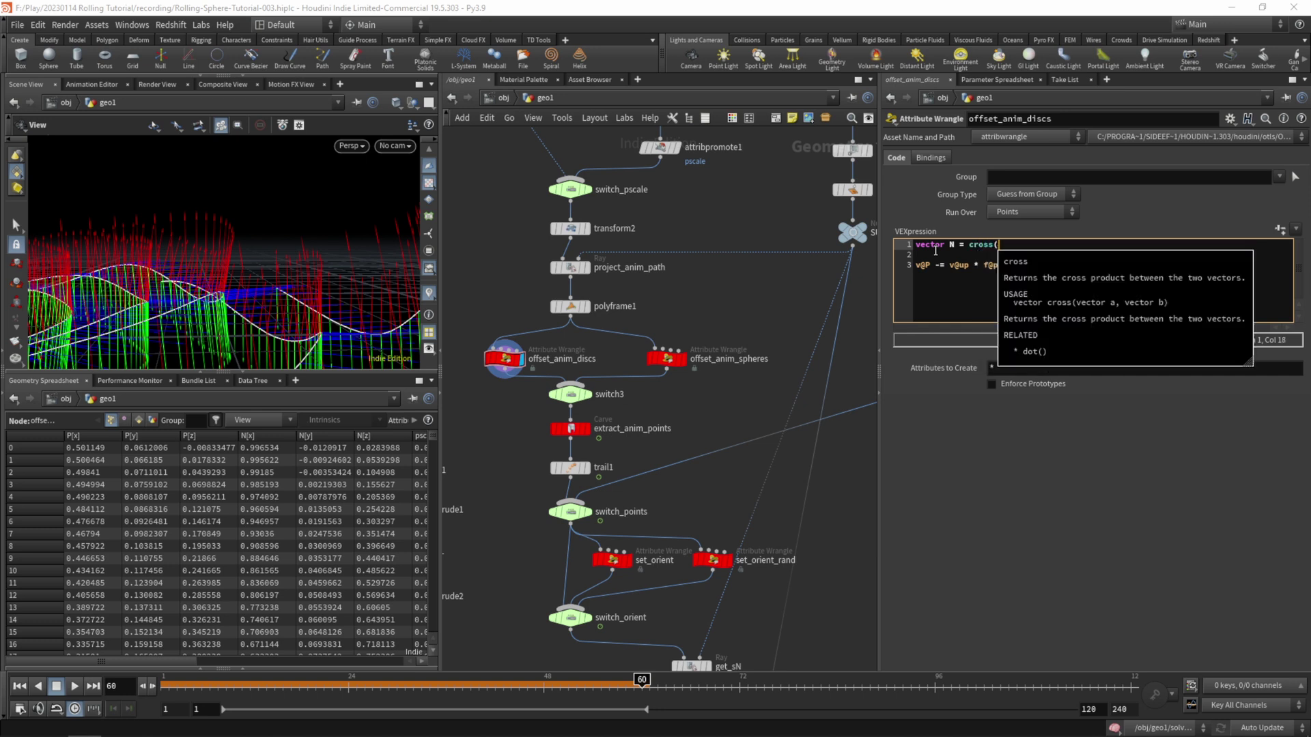
{"action": "type", "text": "up, "}
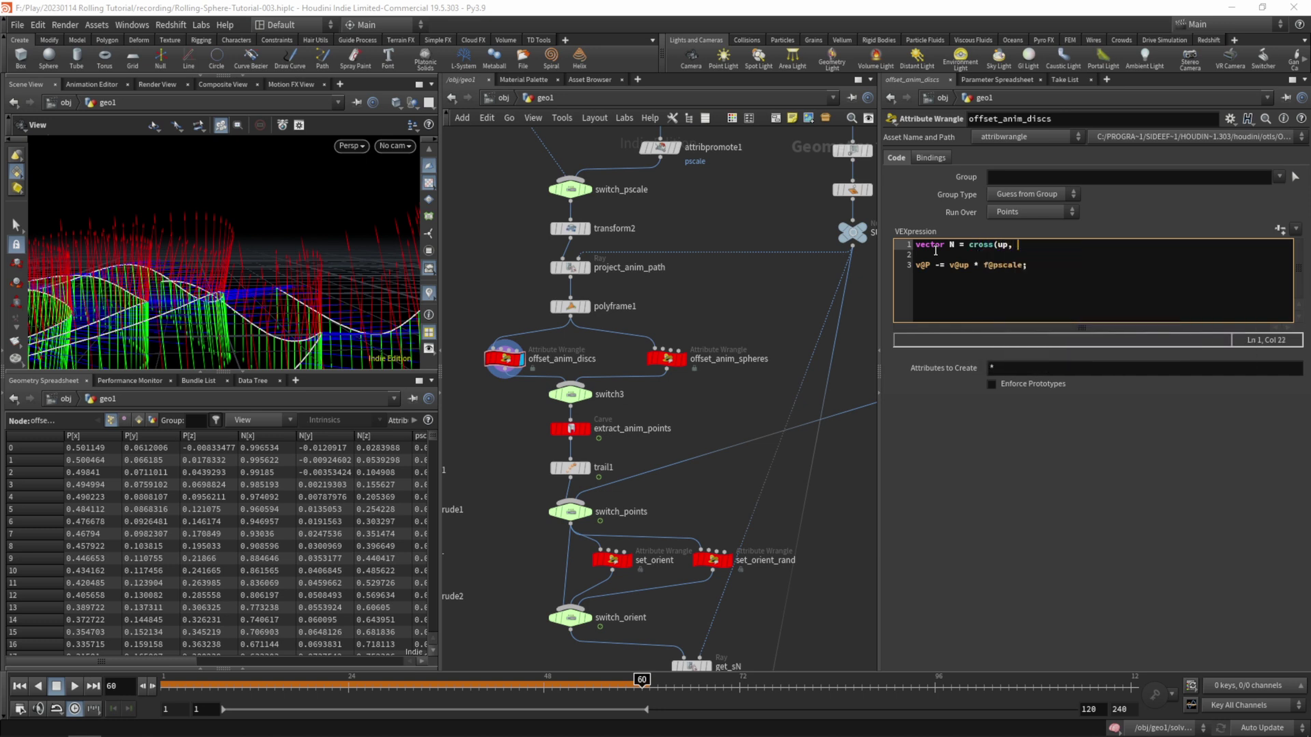
{"action": "type", "text": "cross("}
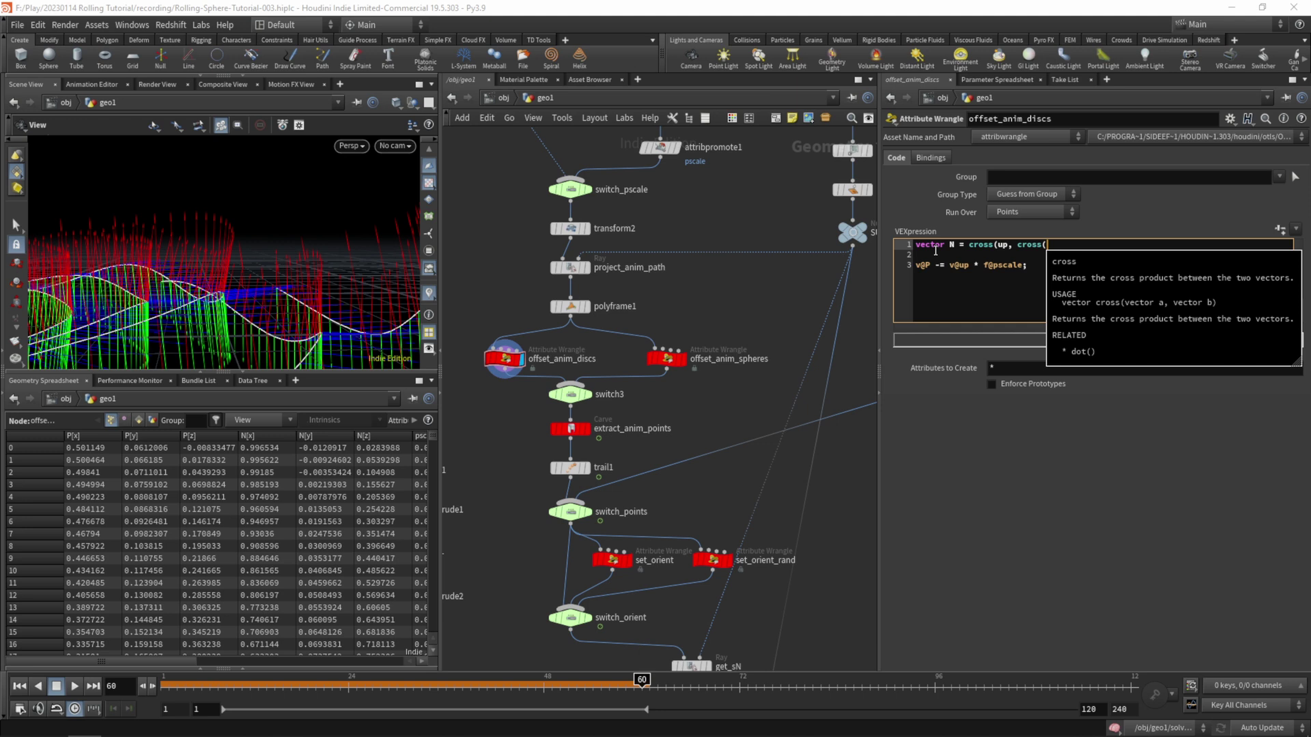
{"action": "type", "text": "v@N"}
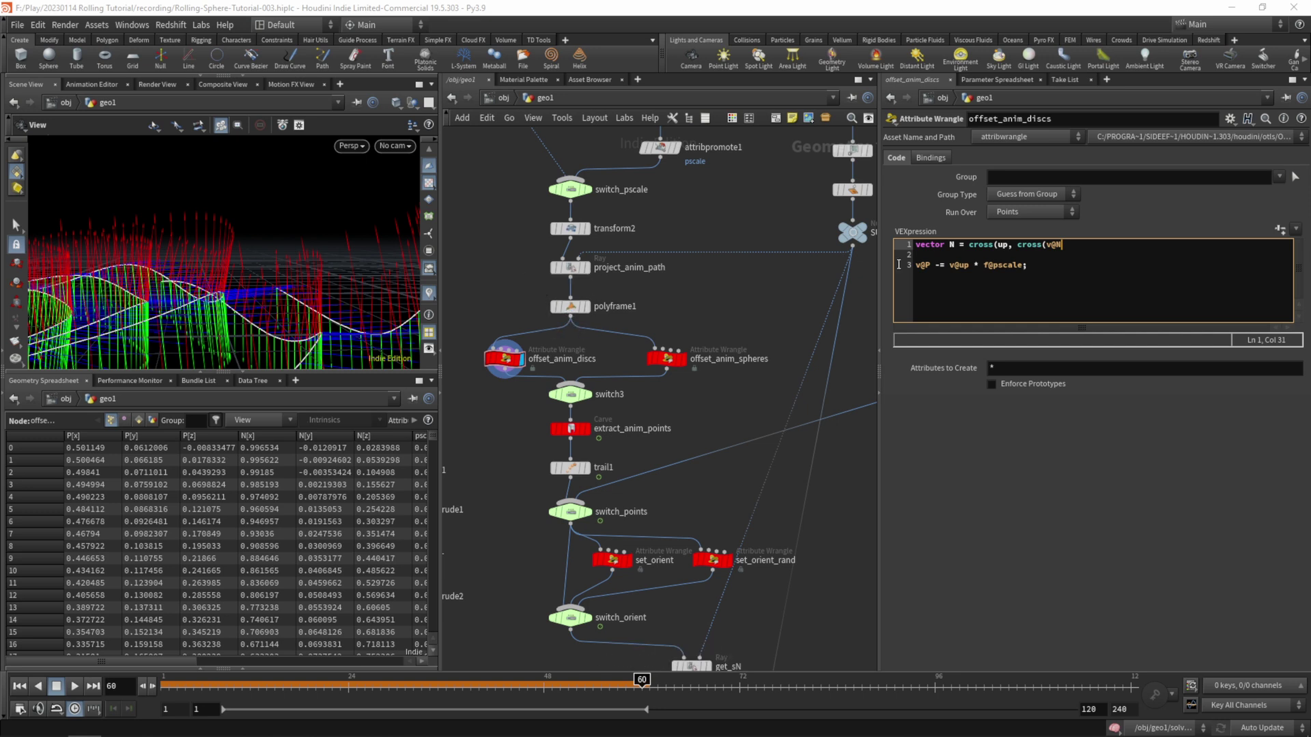
{"action": "type", "text": ", up));"}
{"action": "left_click", "coordinate": [918, 250]}
{"action": "key", "text": "Return"}
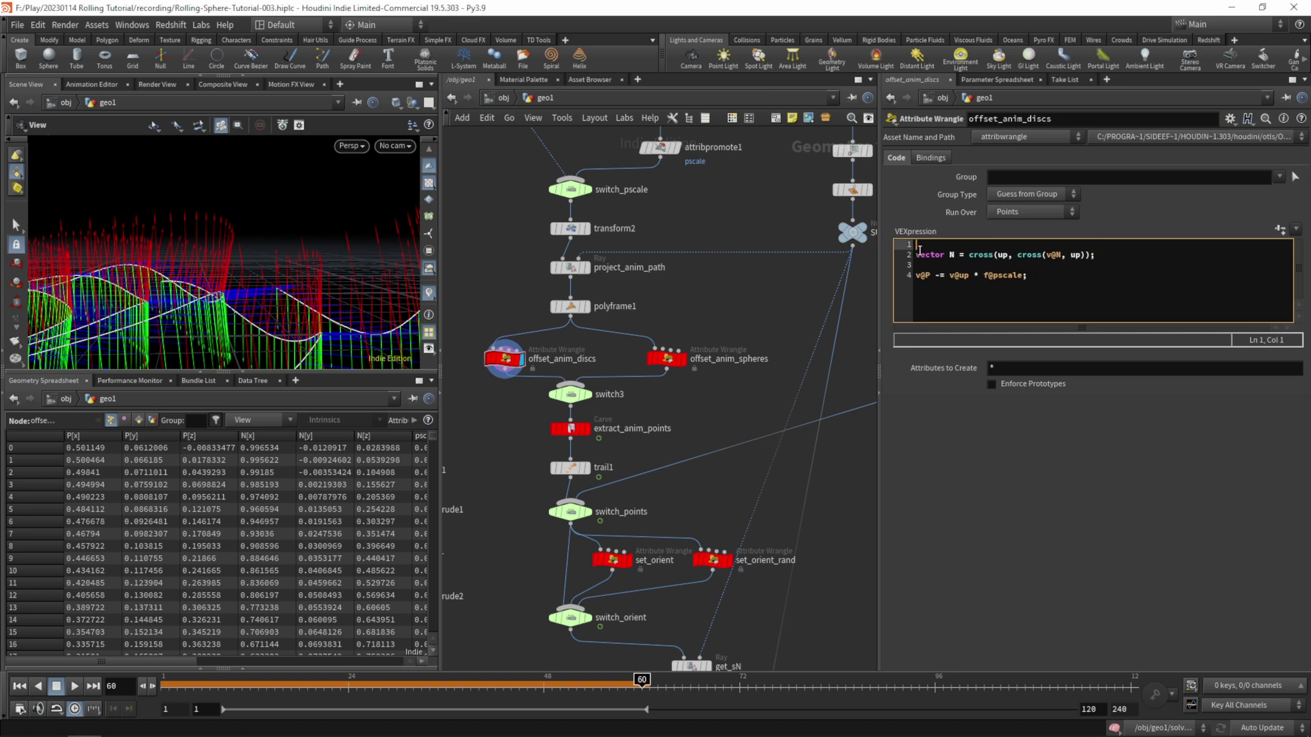
{"action": "type", "text": "vector "}
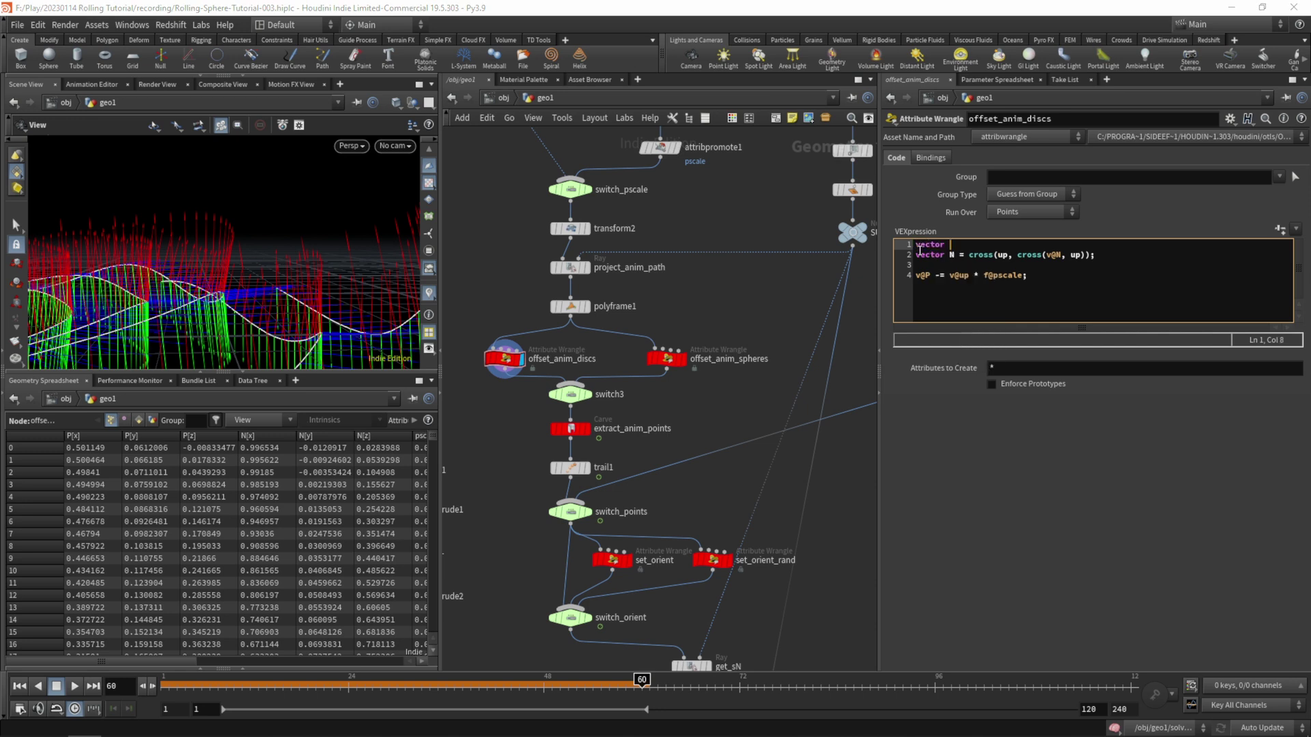
{"action": "type", "text": "up = v@up;"}
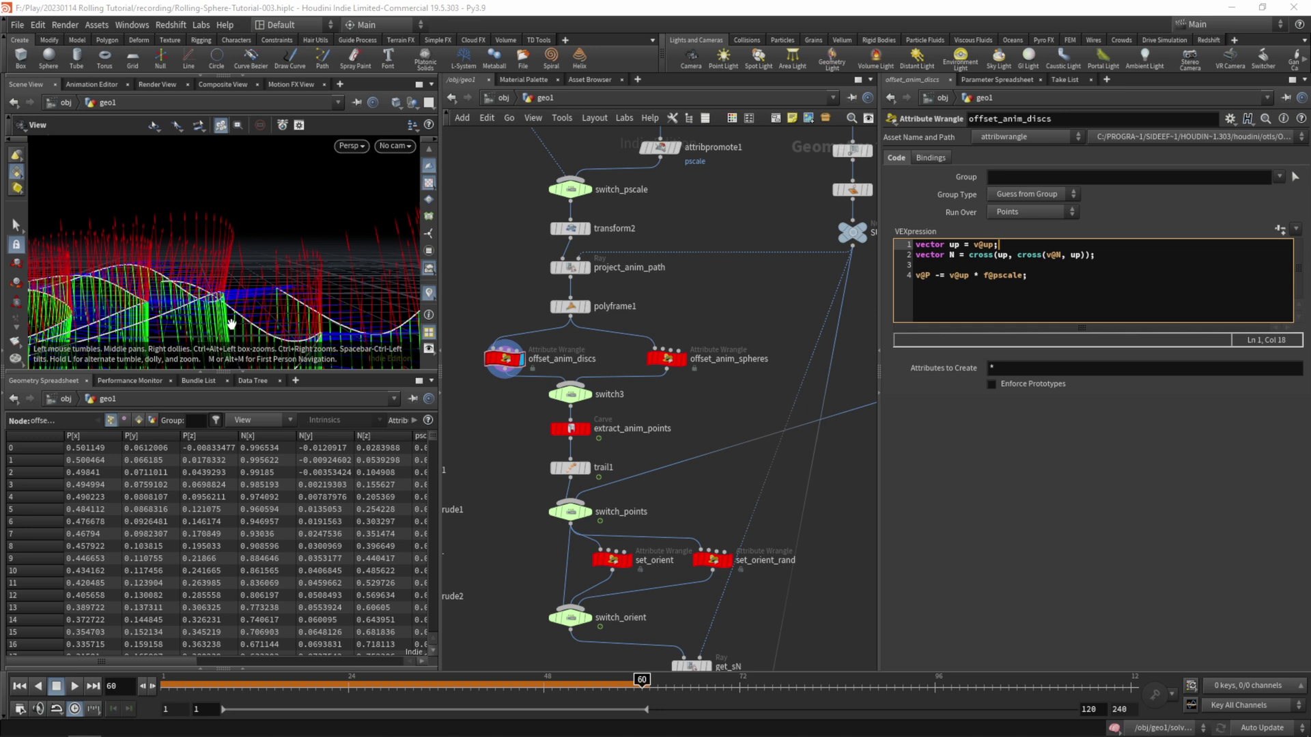
Set up to {0,-1,0} and append 'v@up = up;' to the discs wrangle code
{"action": "double_click", "coordinate": [983, 245]}
{"action": "type", "text": "{}0,"}
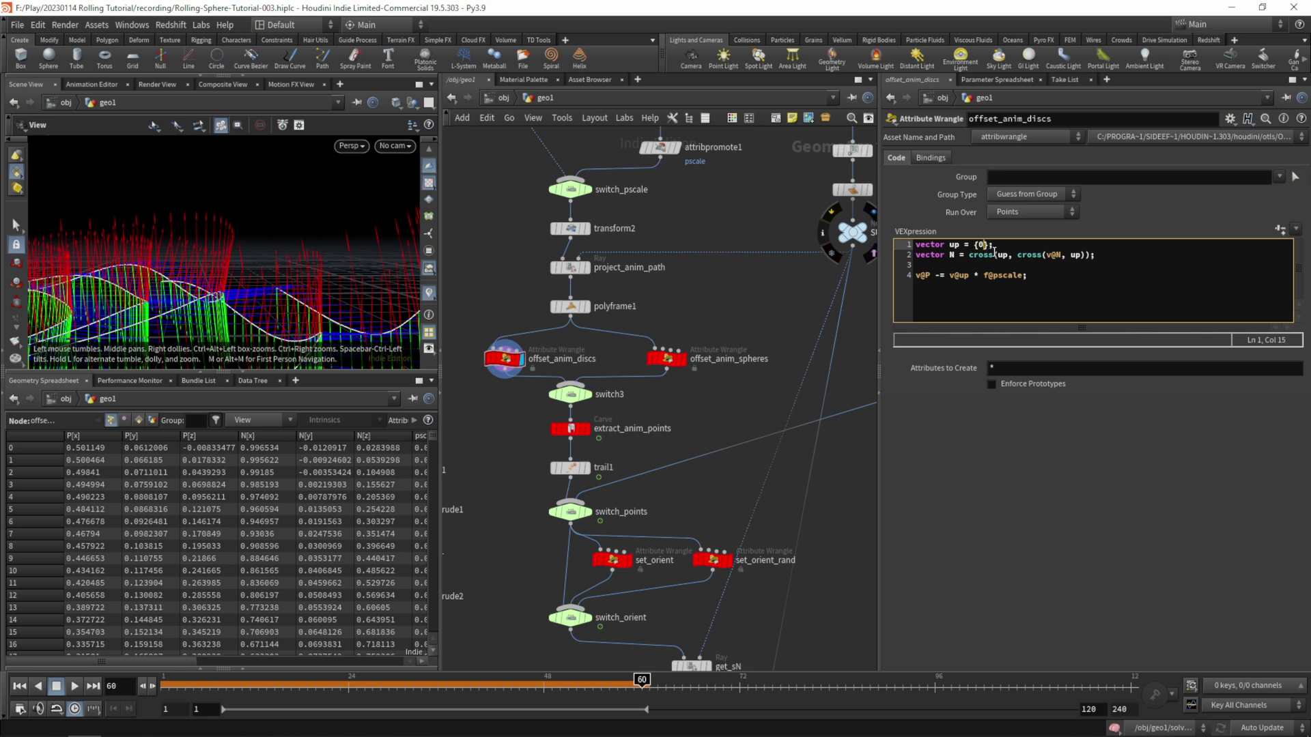
{"action": "type", "text": "-1,0"}
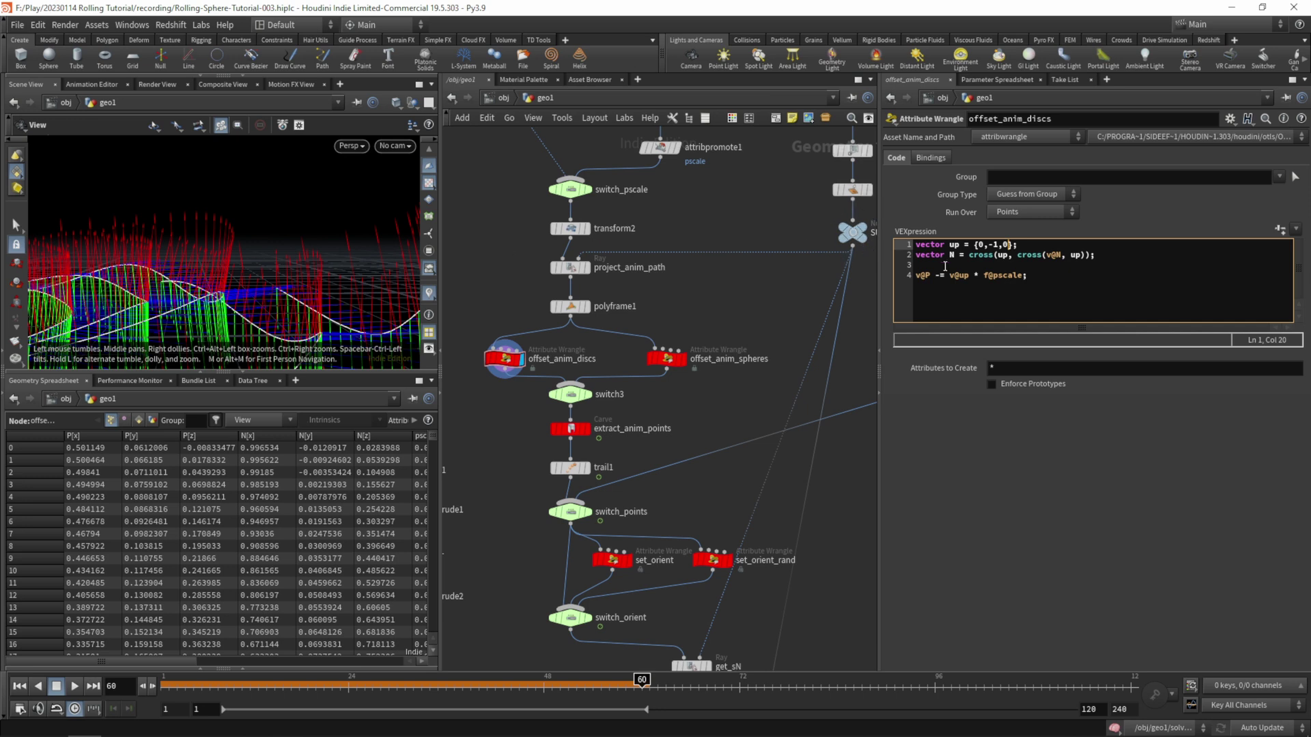
{"action": "left_click", "coordinate": [1036, 276]}
{"action": "key", "text": "Return"}
{"action": "type", "text": "v@"}
{"action": "key", "text": "Escape"}
{"action": "type", "text": "up"}
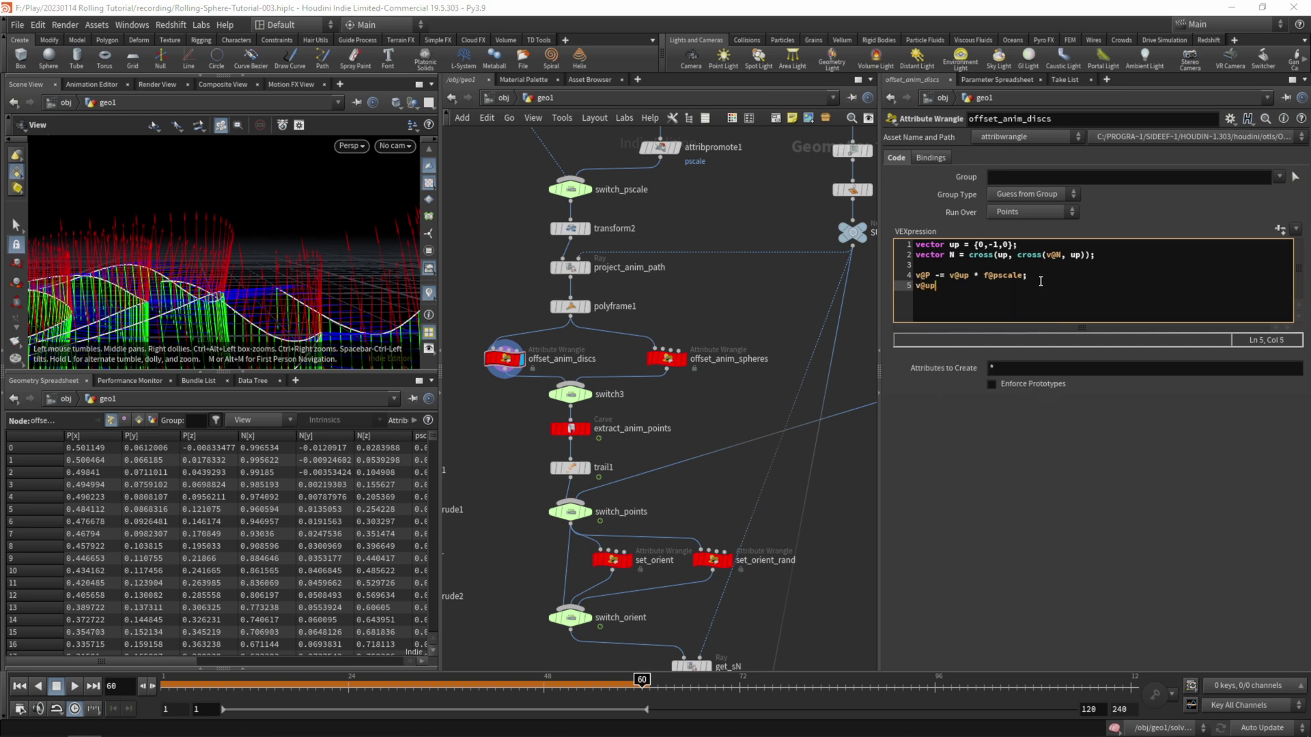
{"action": "type", "text": " = up;"}
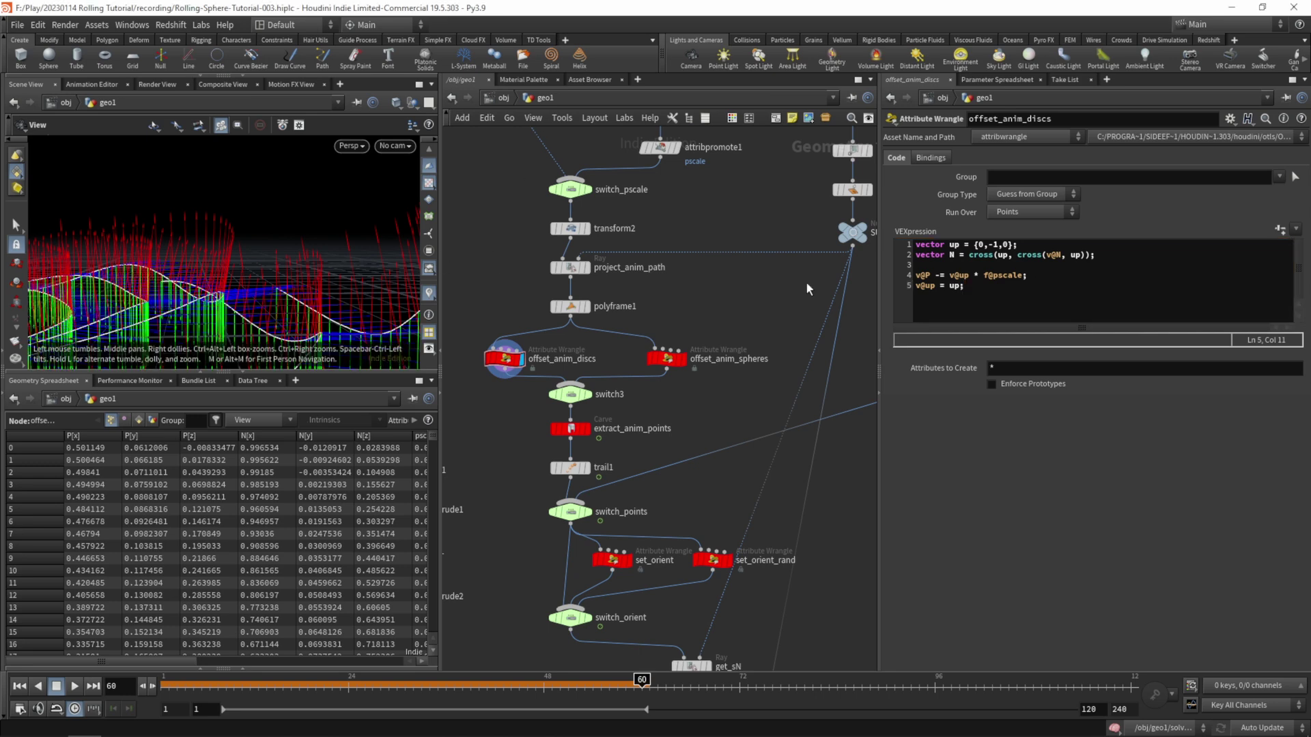
Add 'v@N = N;' after the offset line and apply the code
{"action": "left_click", "coordinate": [1031, 276]}
{"action": "key", "text": "Return"}
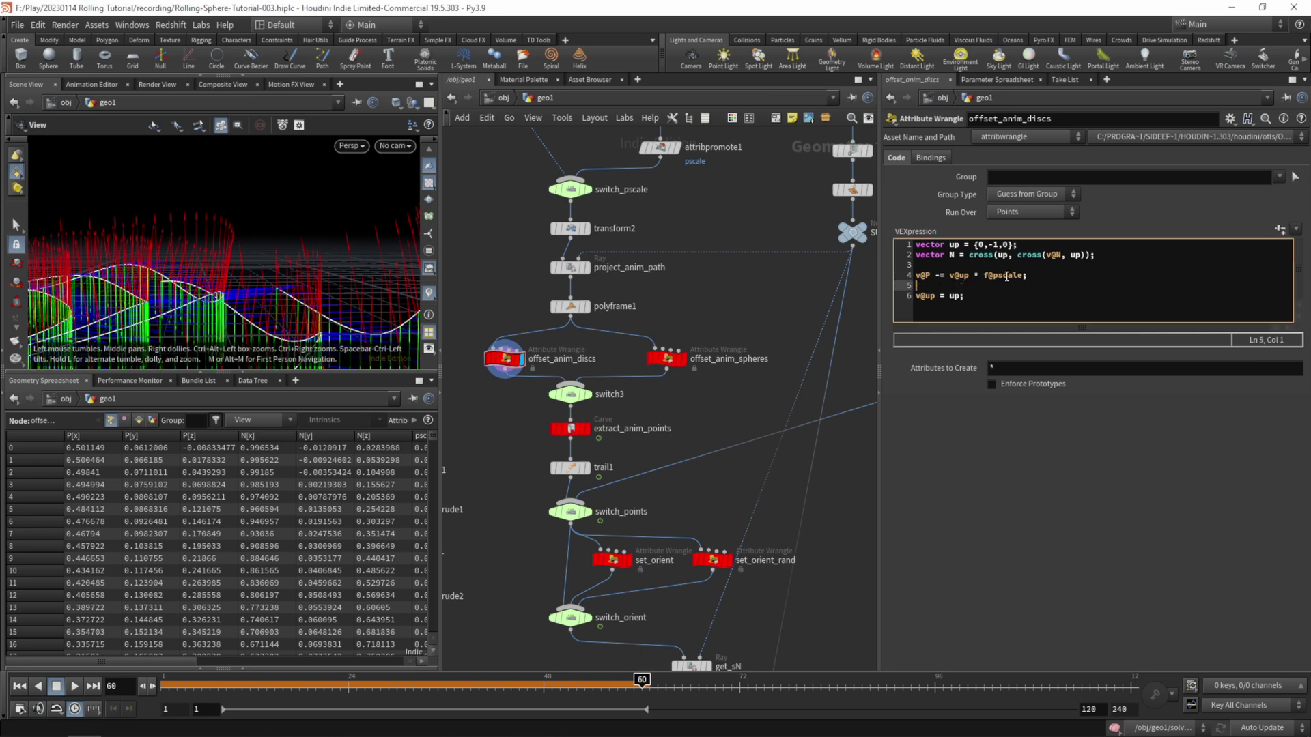
{"action": "type", "text": "v@"}
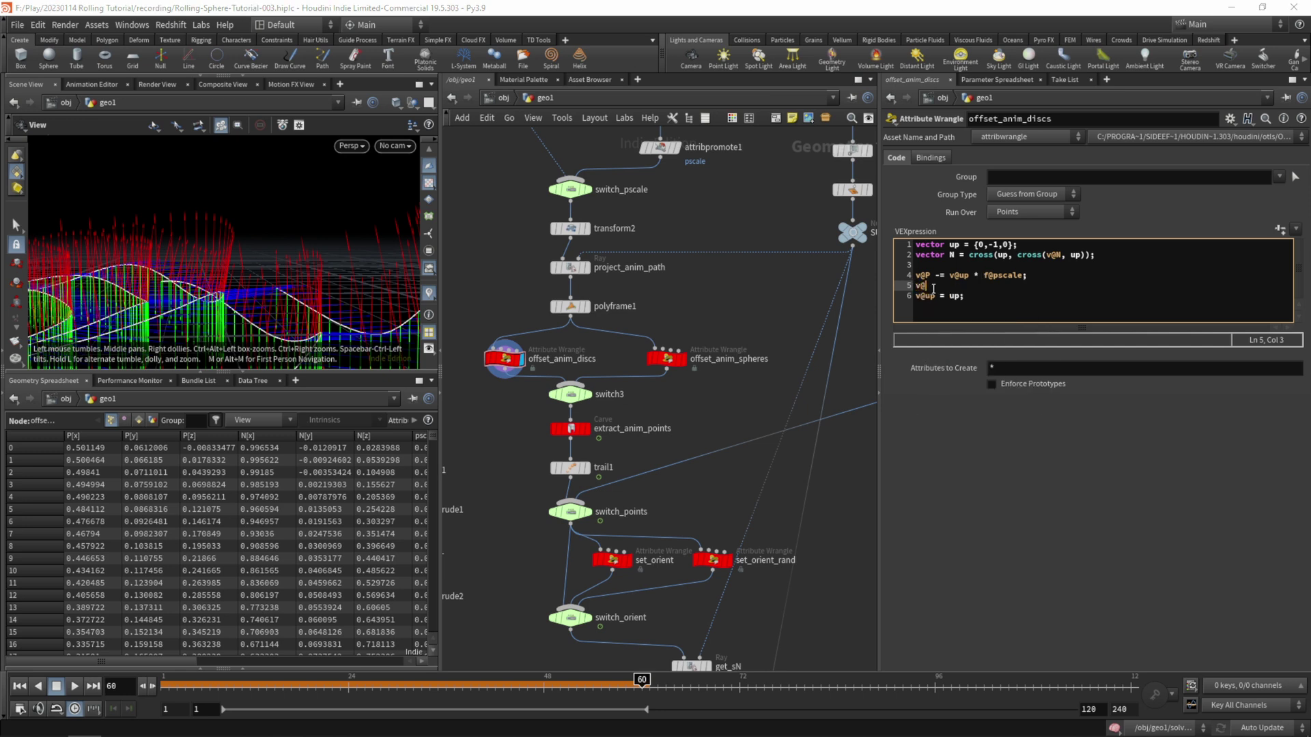
{"action": "type", "text": "N = N;"}
{"action": "left_click", "coordinate": [506, 244]}
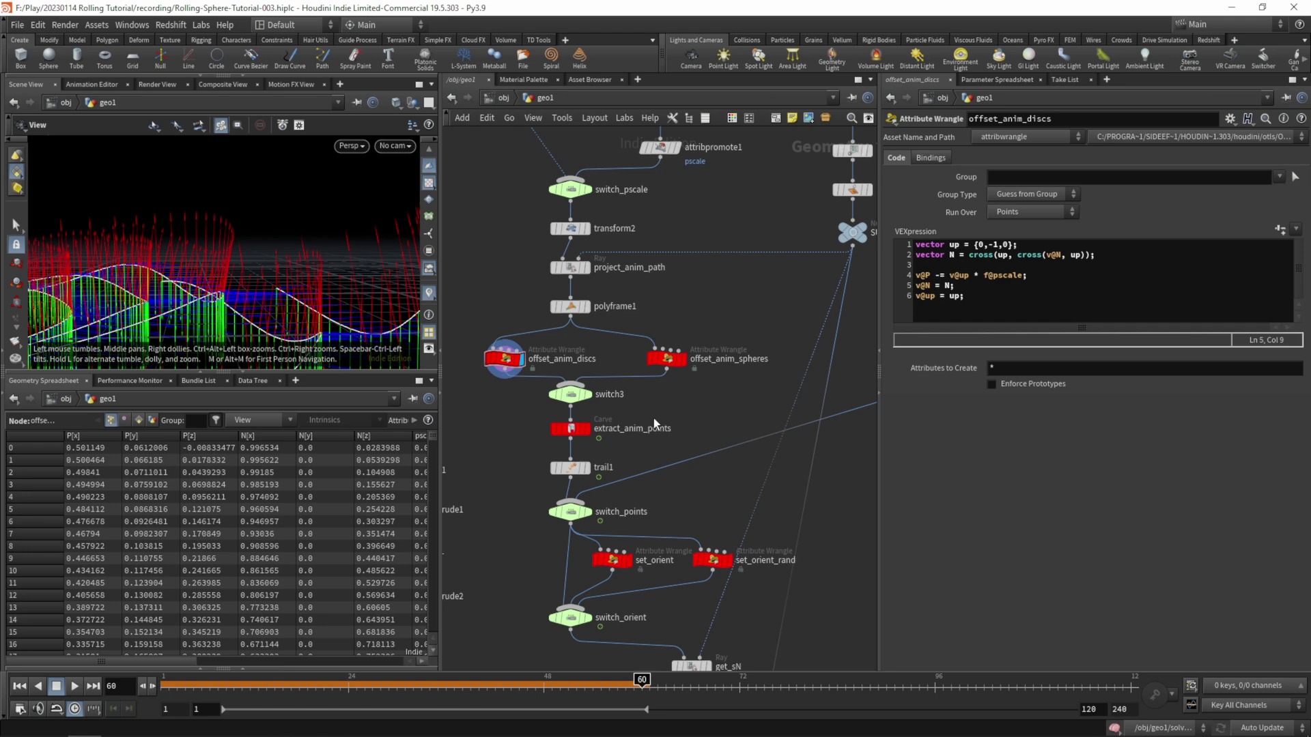
{"action": "scroll", "coordinate": [647, 417], "scroll_direction": "down", "scroll_amount": 3}
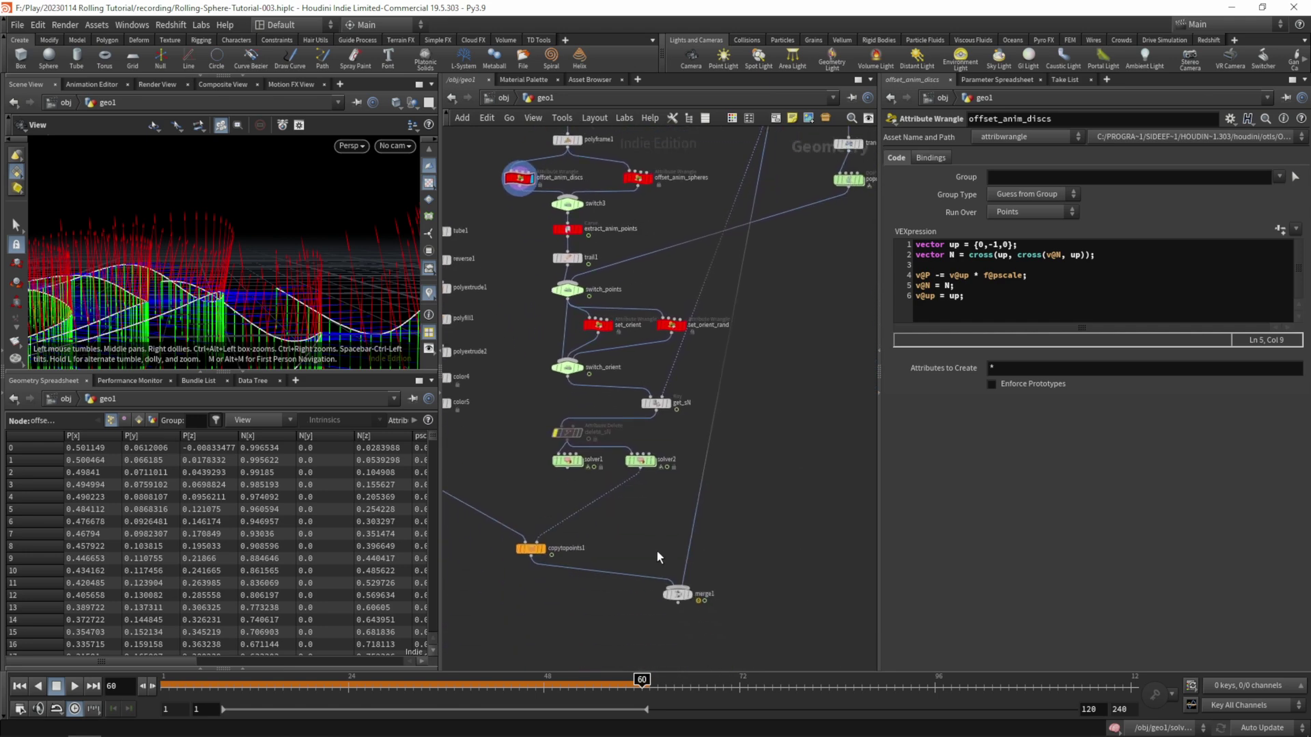
Display merge1, hide the normal and up guides, and reset solver2's simulation
{"action": "left_click", "coordinate": [688, 594]}
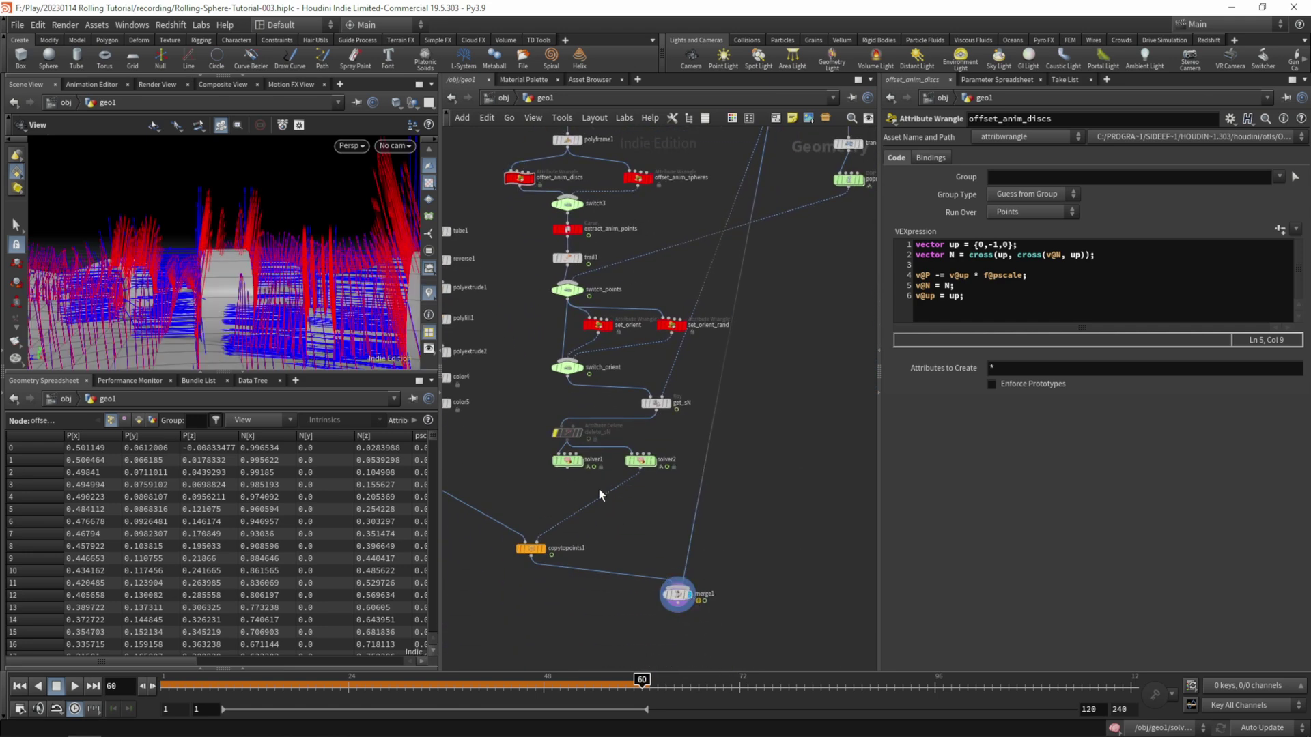
{"action": "left_click", "coordinate": [428, 332]}
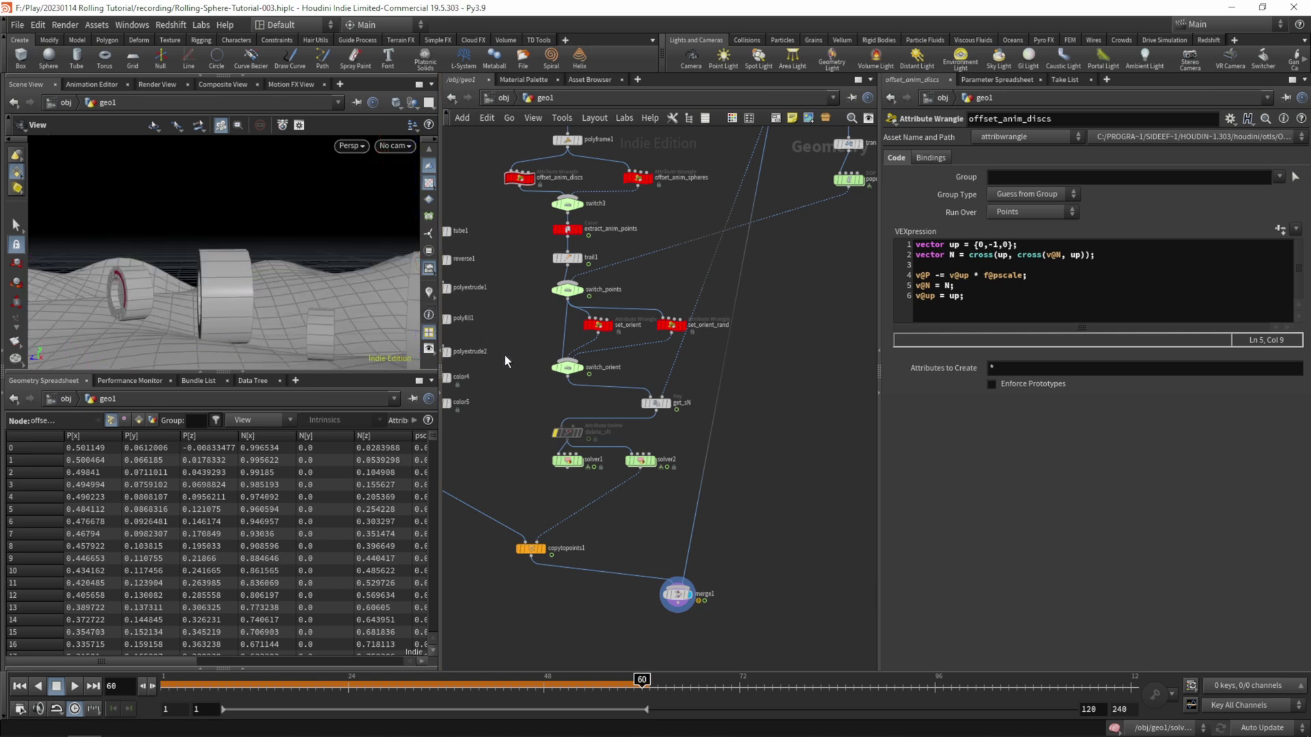
{"action": "left_click", "coordinate": [641, 461]}
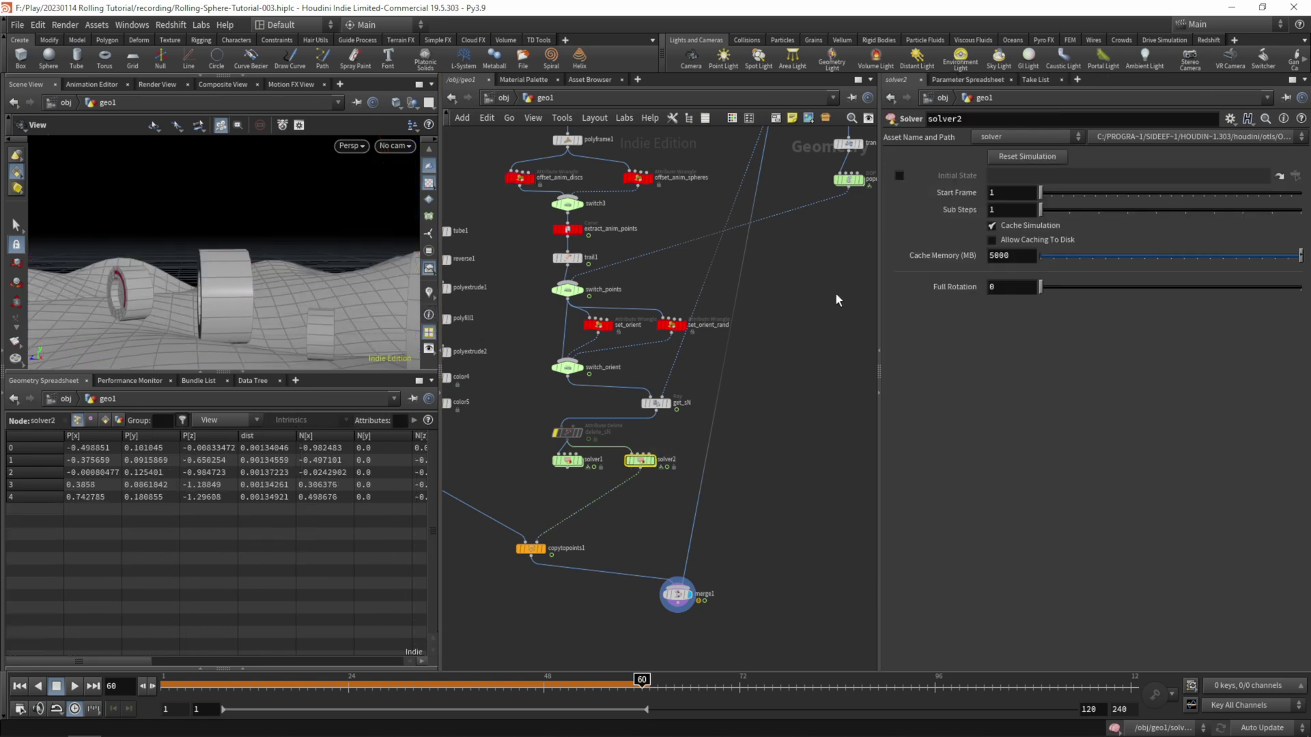
{"action": "left_click", "coordinate": [1009, 157]}
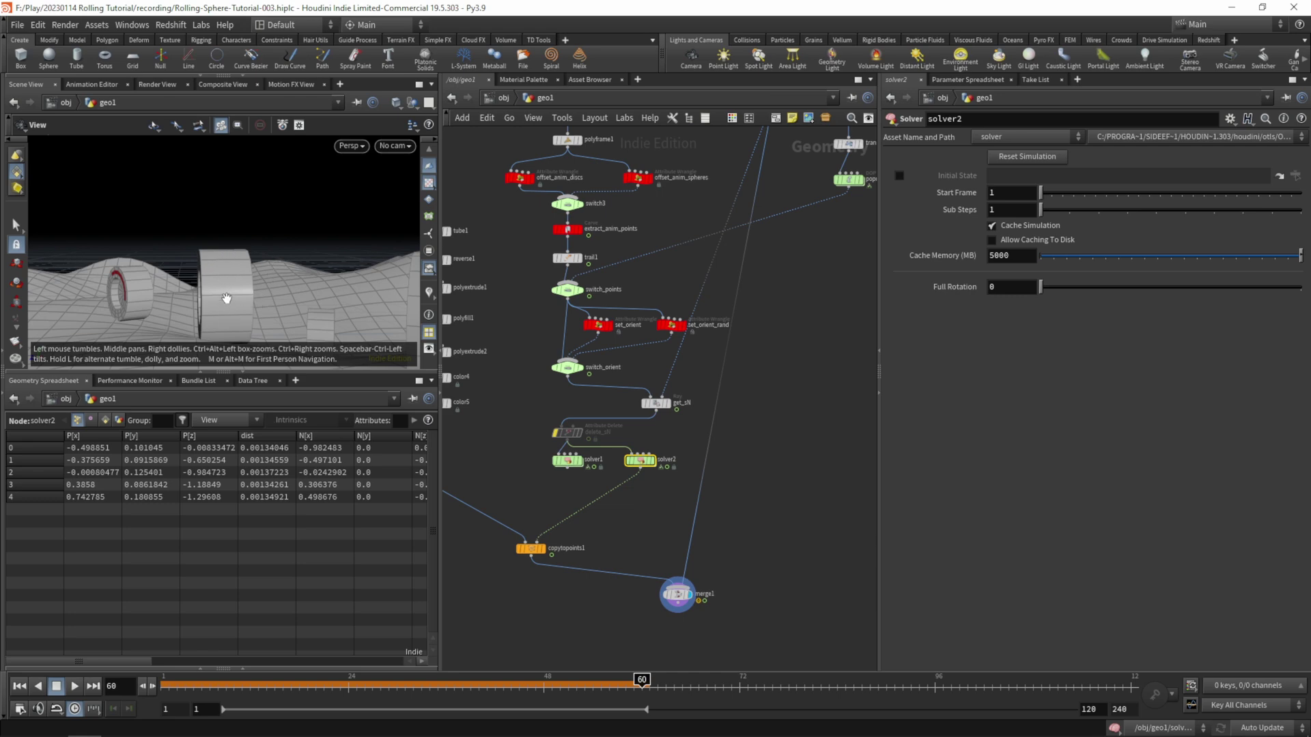
Play the animation from frame 1 to watch the tubes roll, then select delete_sN
{"action": "left_click_drag", "start_coordinate": [264, 237], "coordinate": [251, 193]}
{"action": "key", "text": "ctrl+Up"}
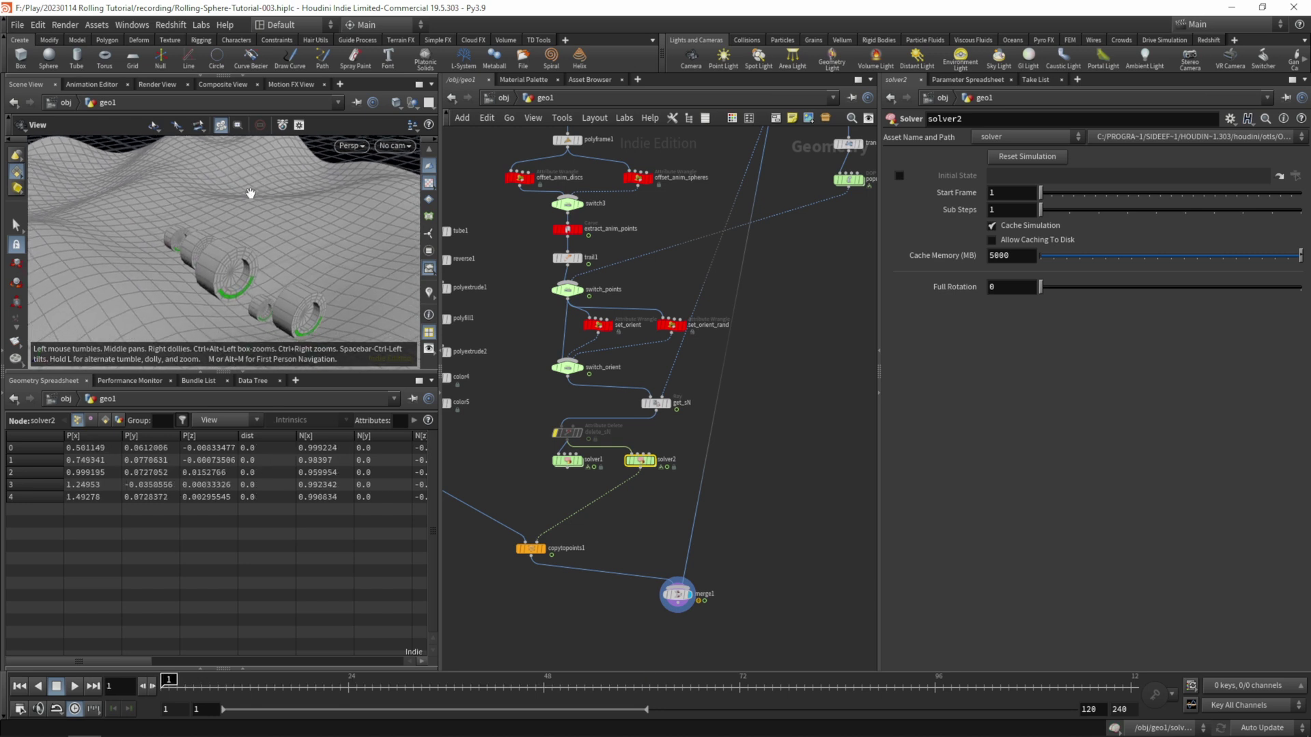
{"action": "key", "text": "Up"}
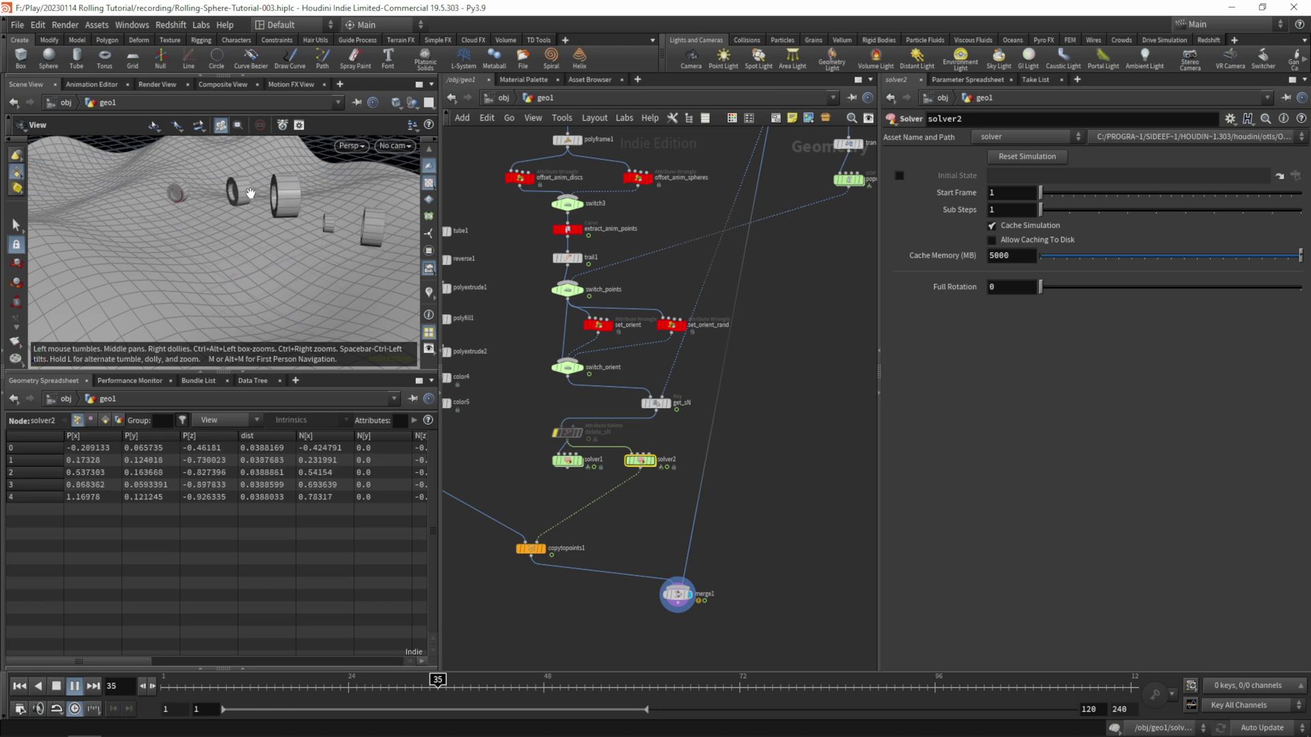
{"action": "key", "text": "Up"}
{"action": "key", "text": "ctrl+Up"}
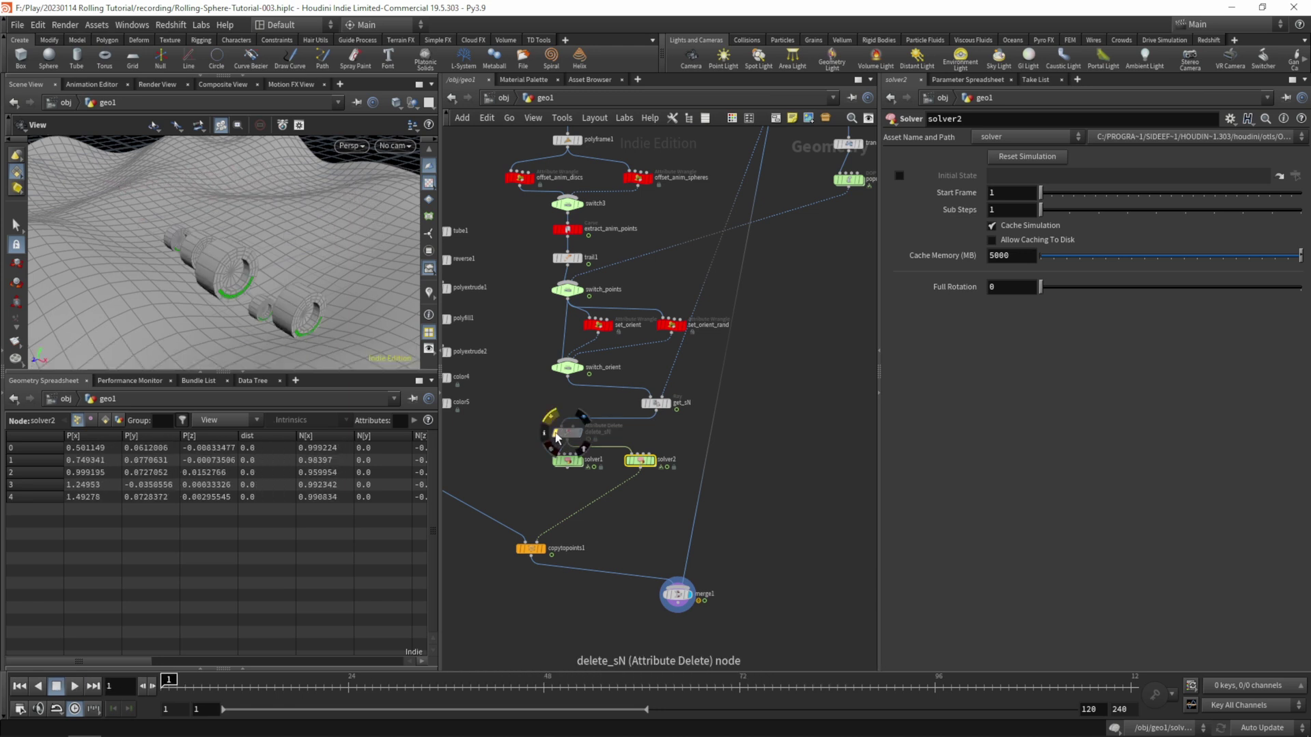
{"action": "left_click", "coordinate": [567, 432]}
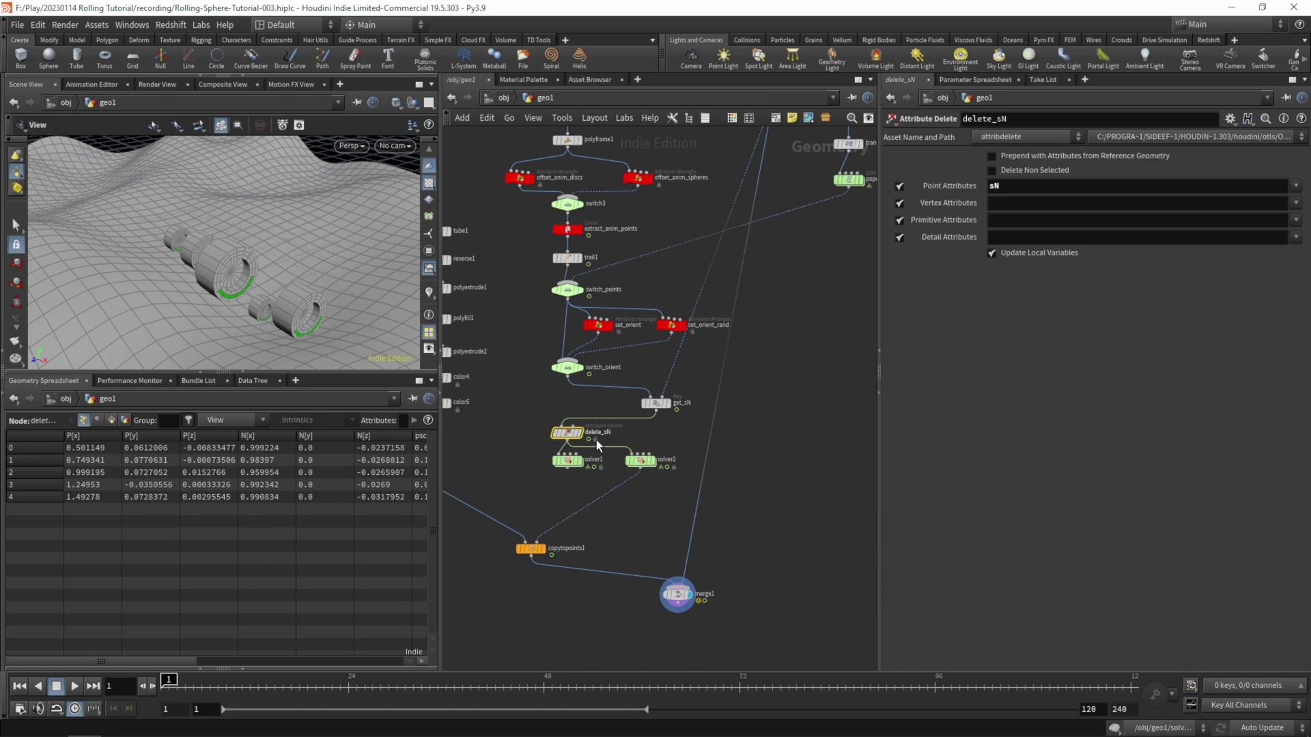
Inside solver2, inspect attribwrangle1's 'v@sN : {0,1,0}' fallback on line 3
{"action": "double_click", "coordinate": [639, 461]}
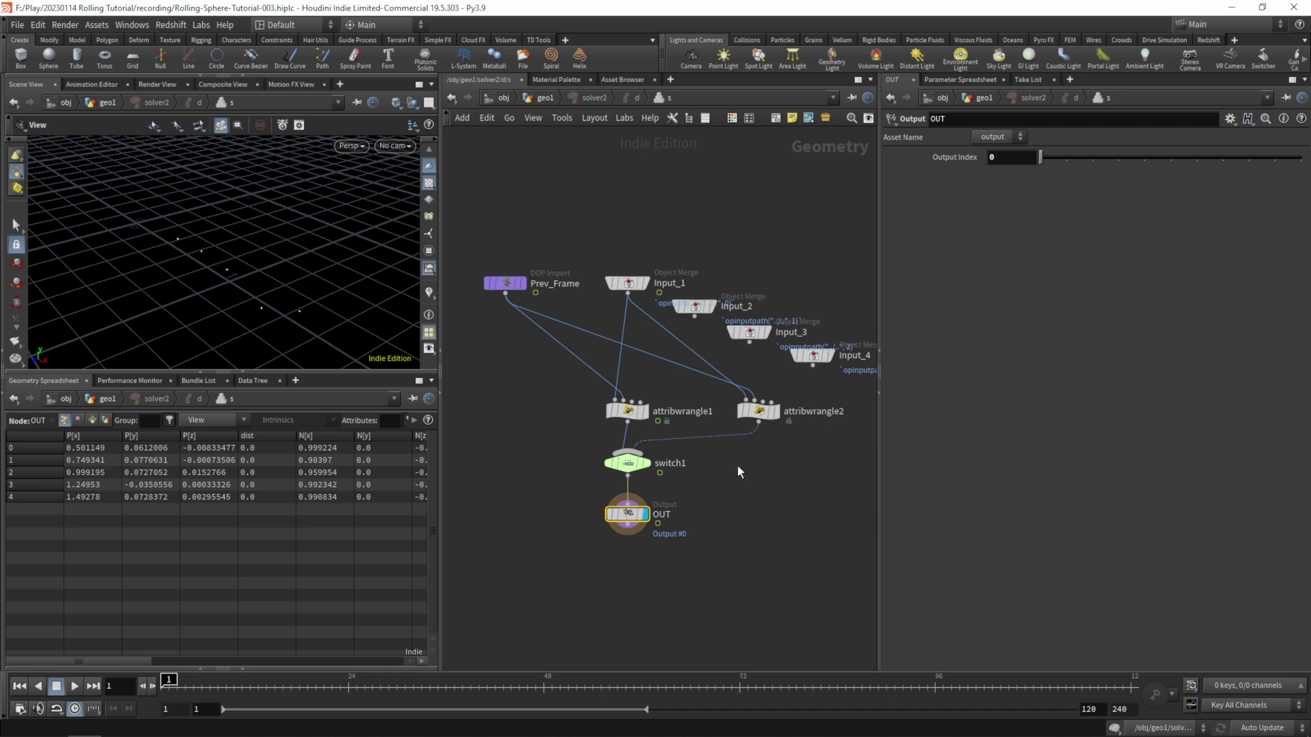
{"action": "left_click", "coordinate": [626, 410]}
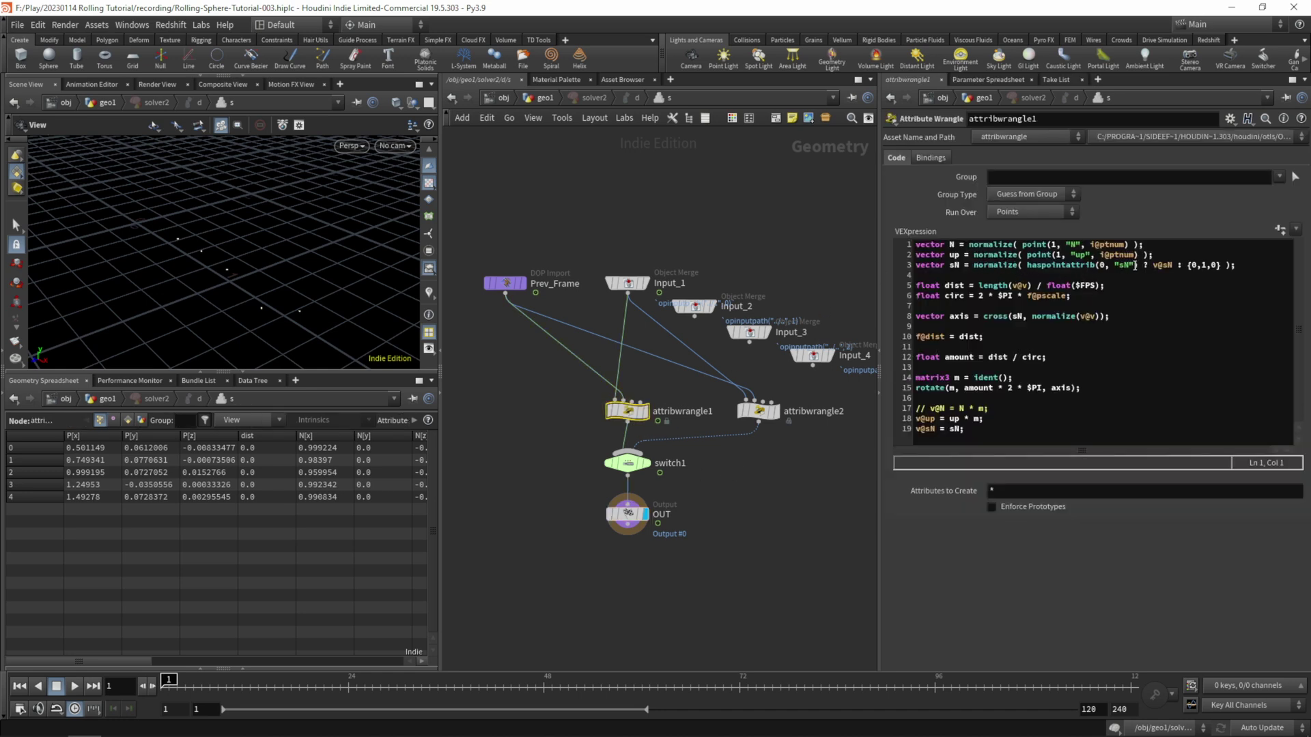
{"action": "left_click_drag", "start_coordinate": [1153, 266], "coordinate": [1222, 266]}
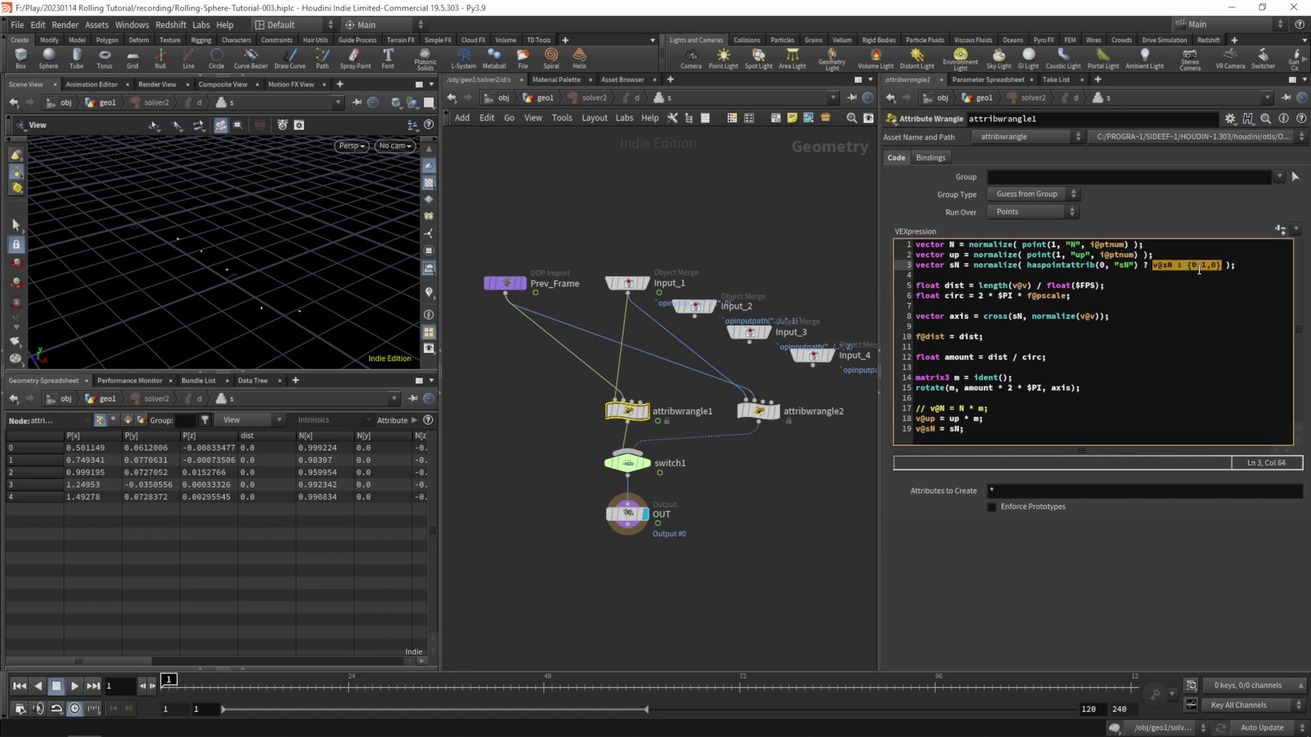
{"action": "left_click", "coordinate": [1223, 267]}
{"action": "left_click", "coordinate": [772, 267]}
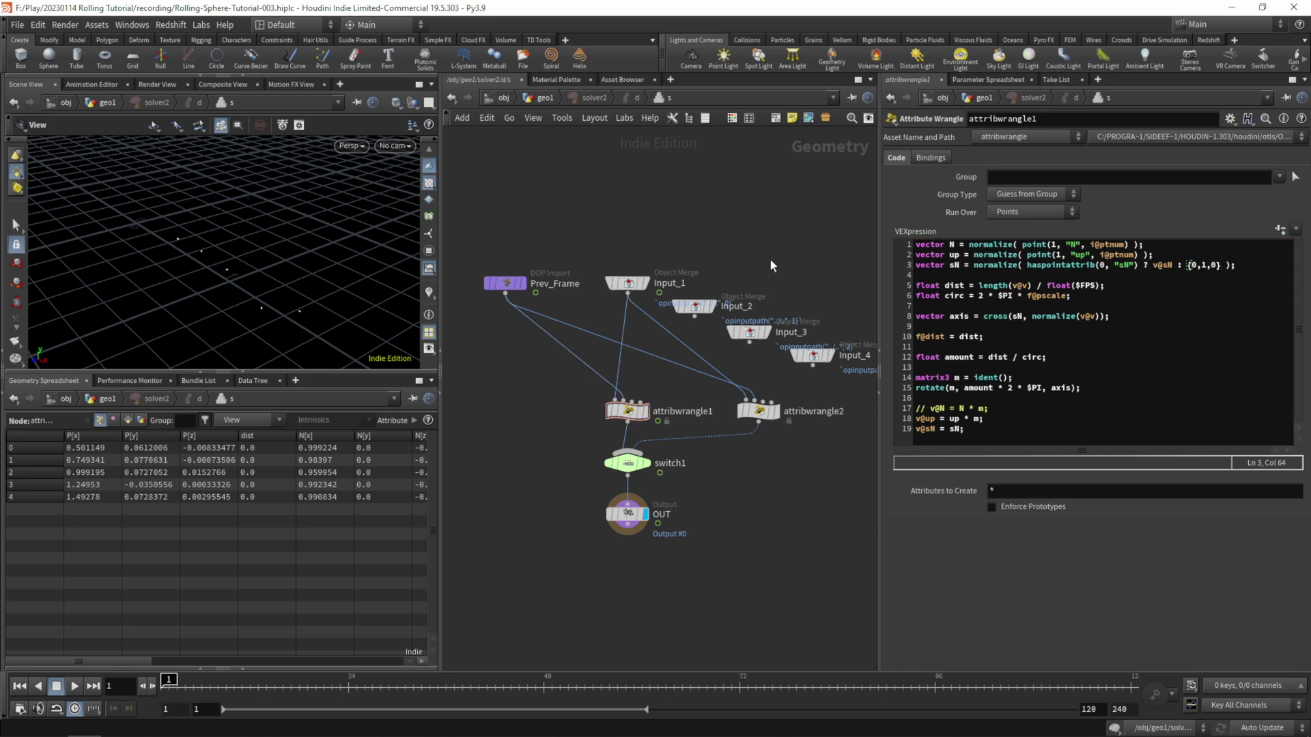
Return to geo1 and replay the rolling tubes, ending back at frame 1
{"action": "key", "text": "u"}
{"action": "key", "text": "u"}
{"action": "key", "text": "u"}
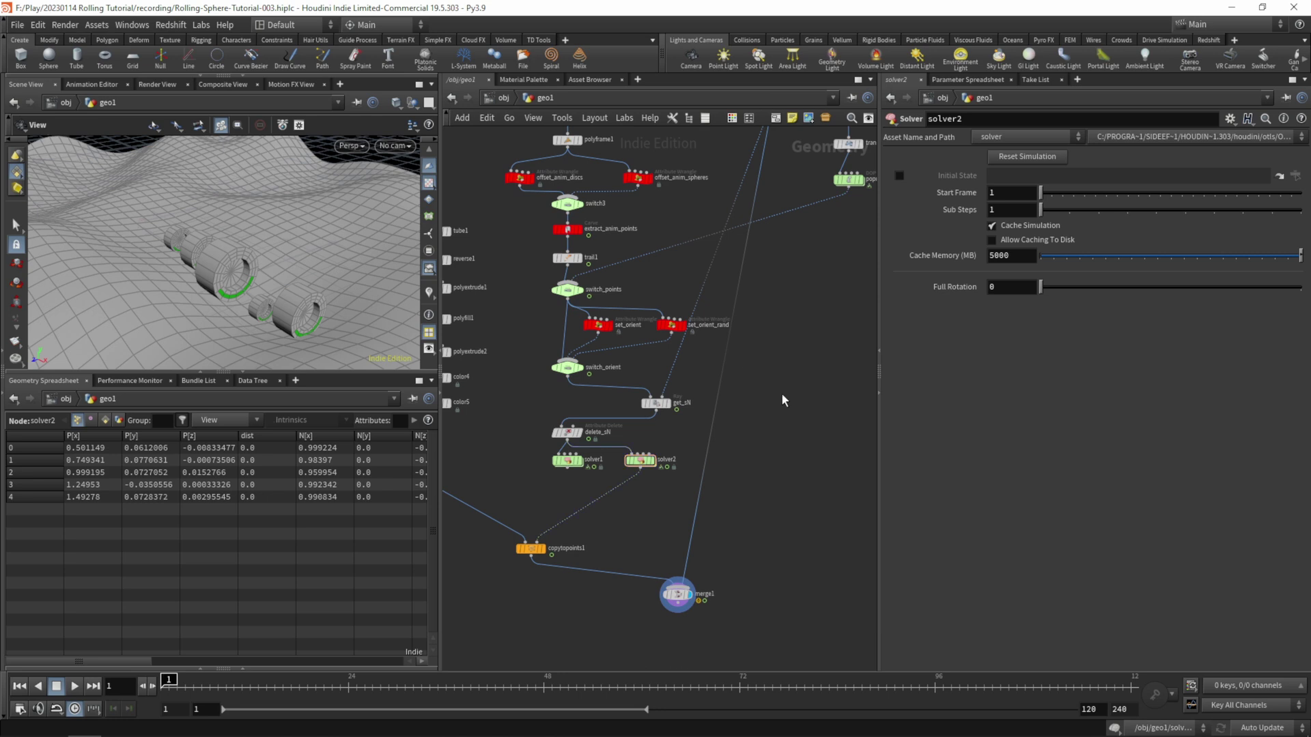
{"action": "key", "text": "Up"}
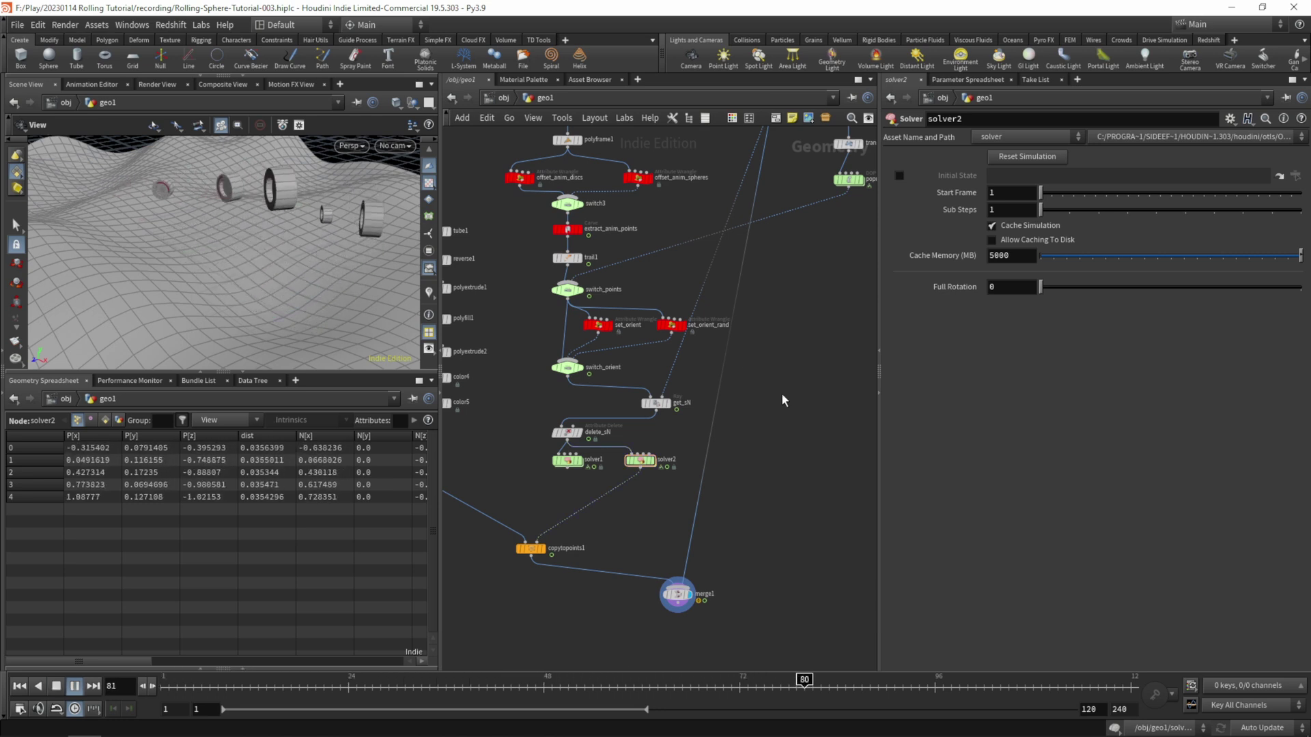
{"action": "key", "text": "ctrl+Up"}
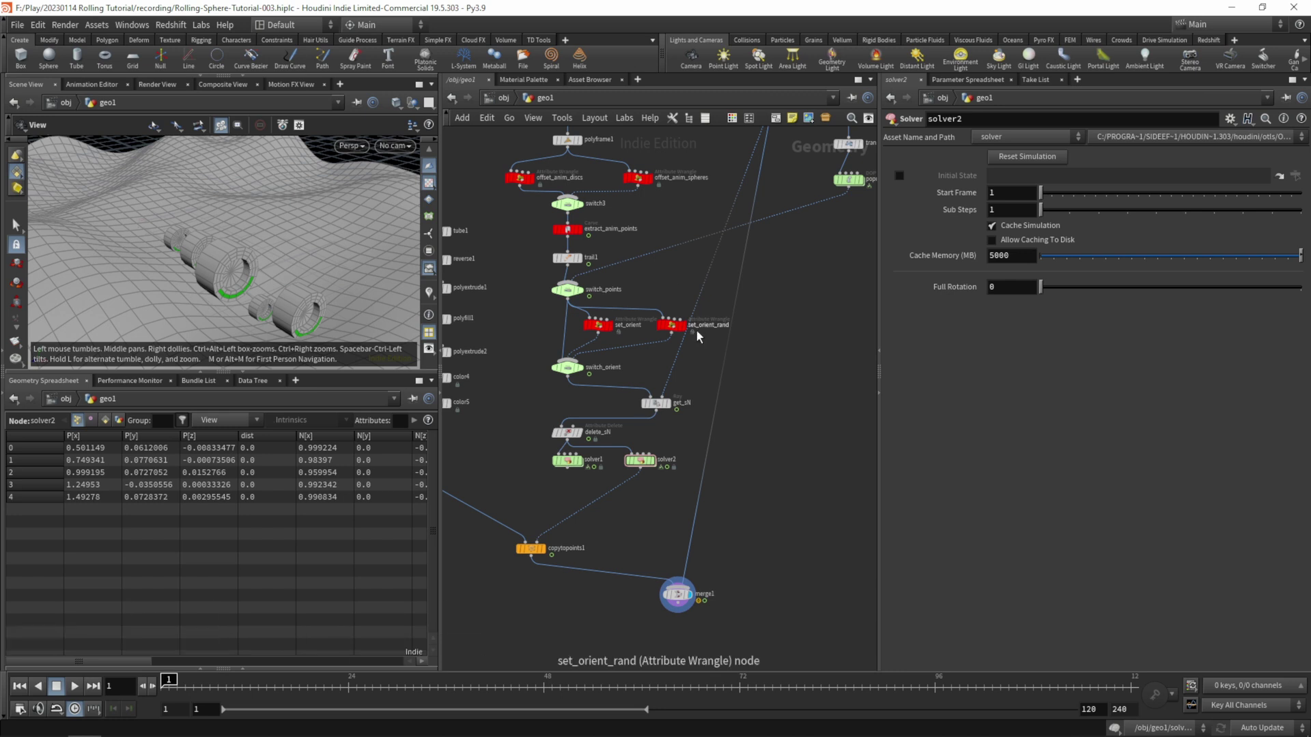
Set switch_orient's Select Input to 2 and view set_orient_rand's VEX code
{"action": "left_click", "coordinate": [588, 375]}
{"action": "left_click", "coordinate": [1011, 157]}
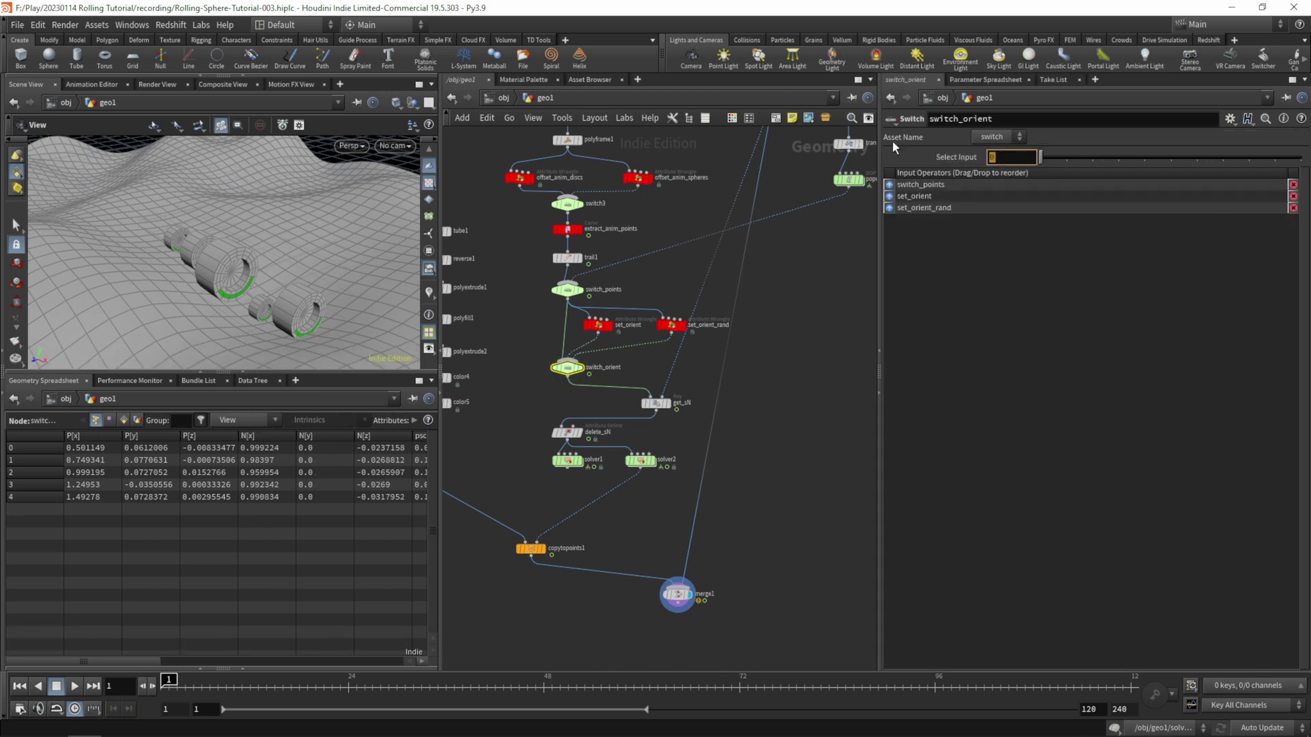
{"action": "type", "text": "2"}
{"action": "key", "text": "Return"}
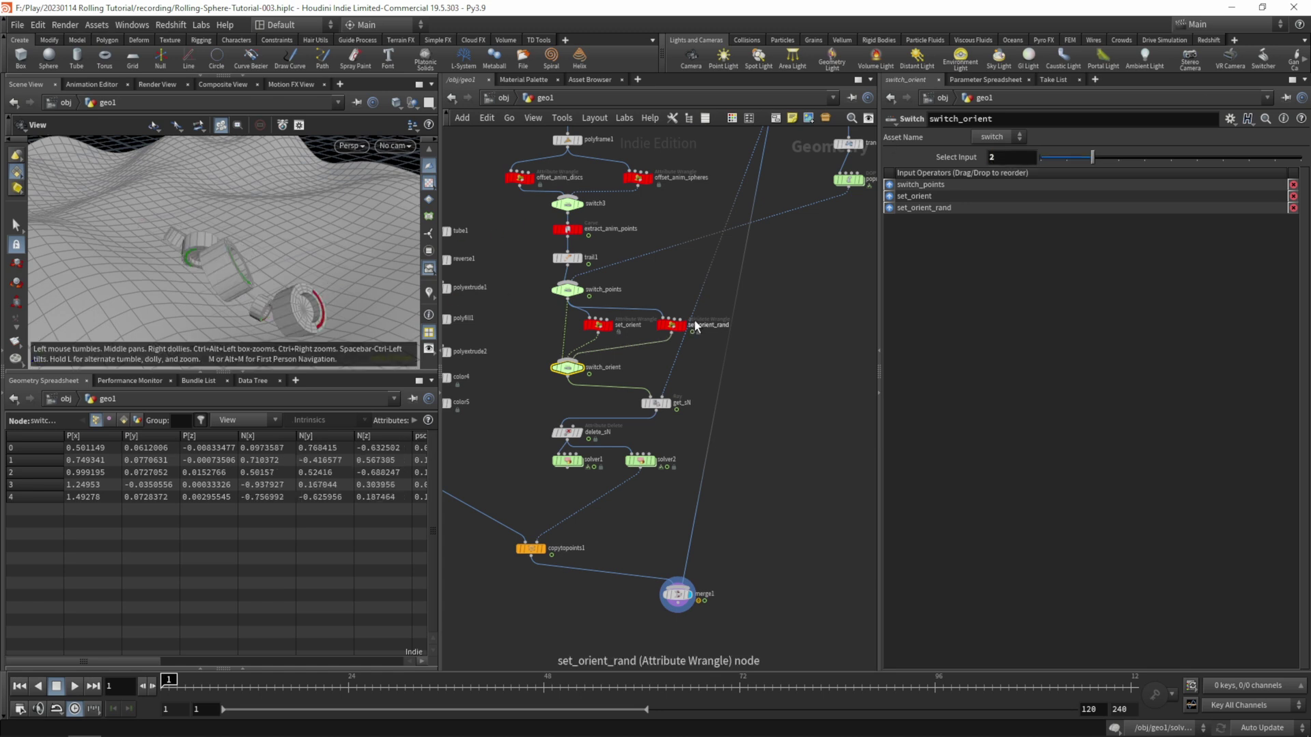
{"action": "left_click", "coordinate": [671, 325]}
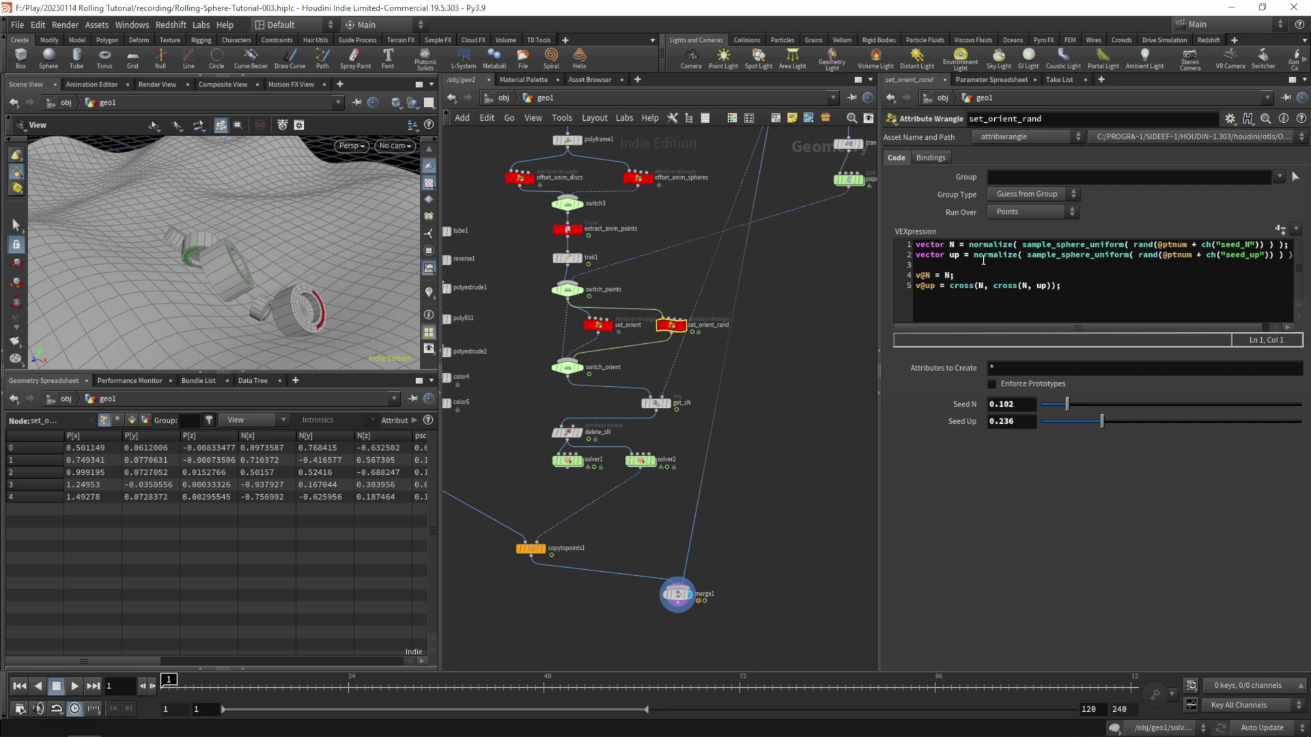
Copy set_orient_rand beside itself and rename the copy set_up_rand
{"action": "left_click_drag", "start_coordinate": [973, 257], "coordinate": [1043, 258]}
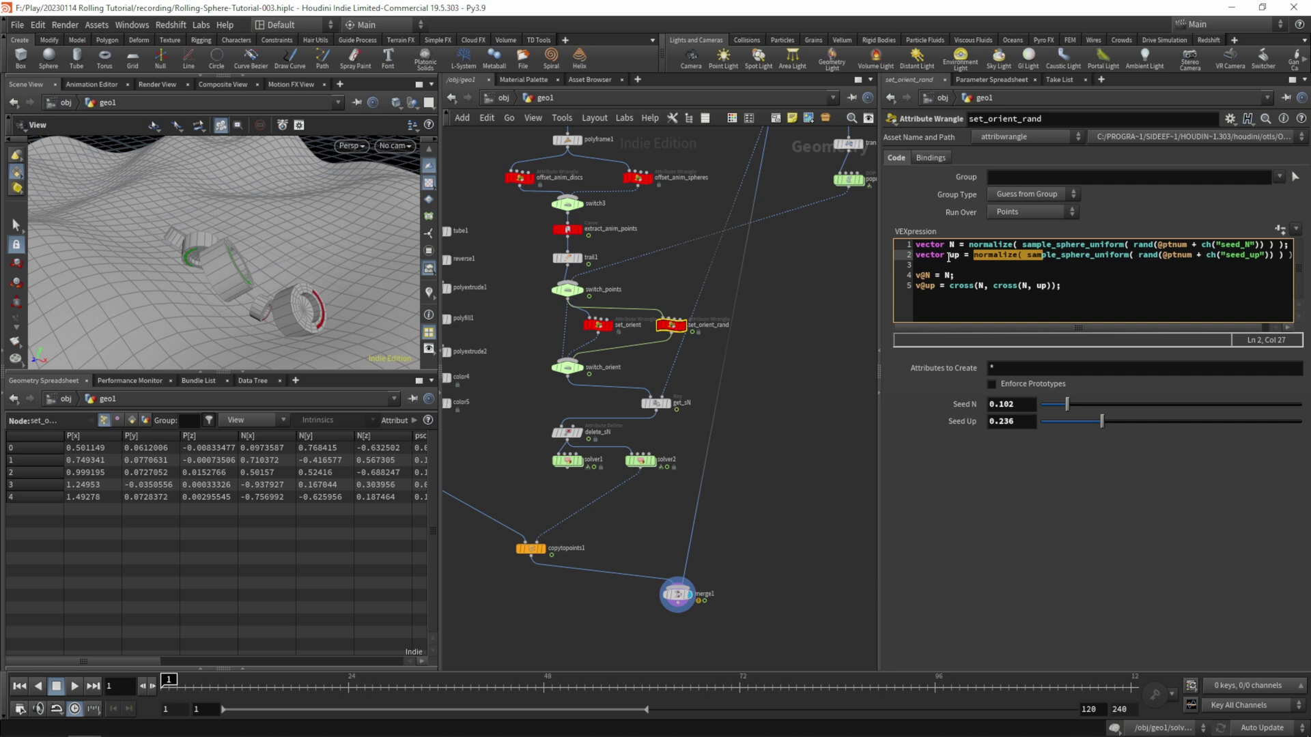
{"action": "mouse_move", "coordinate": [673, 326]}
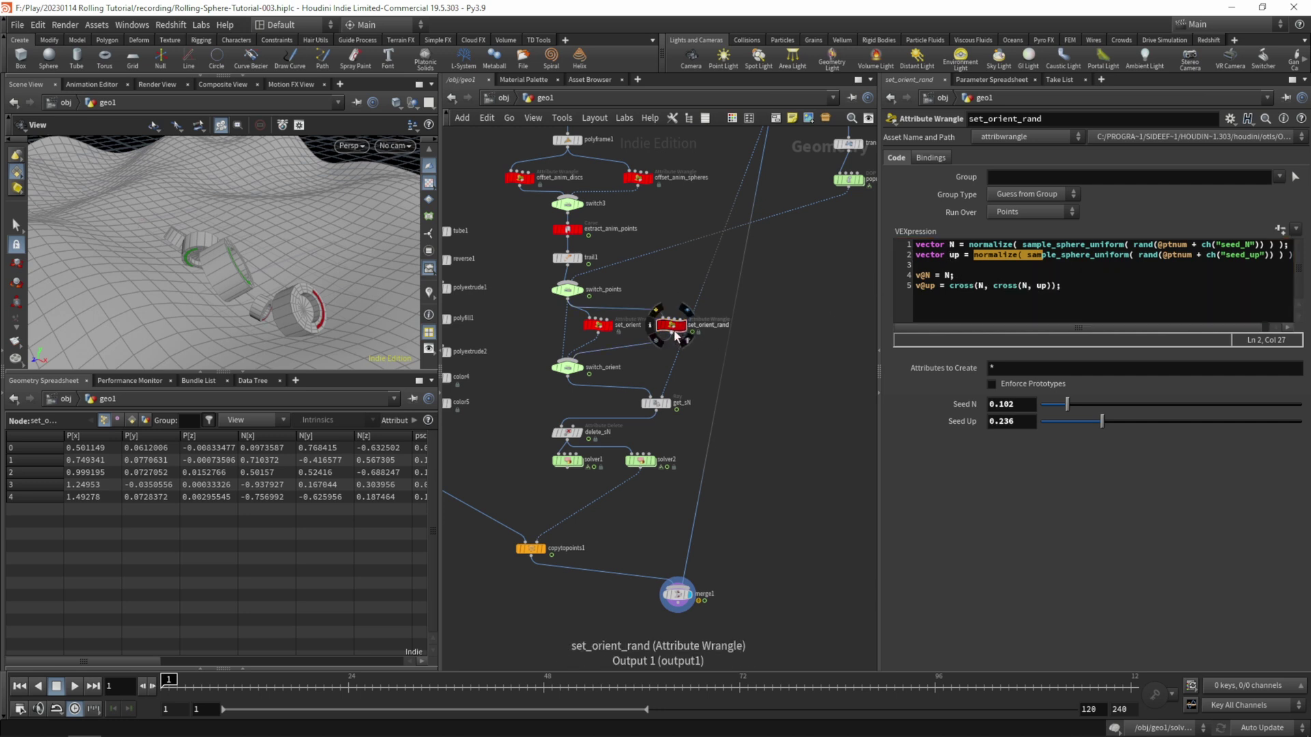
{"action": "left_click_drag", "start_coordinate": [672, 327], "coordinate": [771, 321], "text": "alt"}
{"action": "left_click", "coordinate": [768, 333]}
{"action": "key", "text": "Escape"}
{"action": "double_click", "coordinate": [813, 325]}
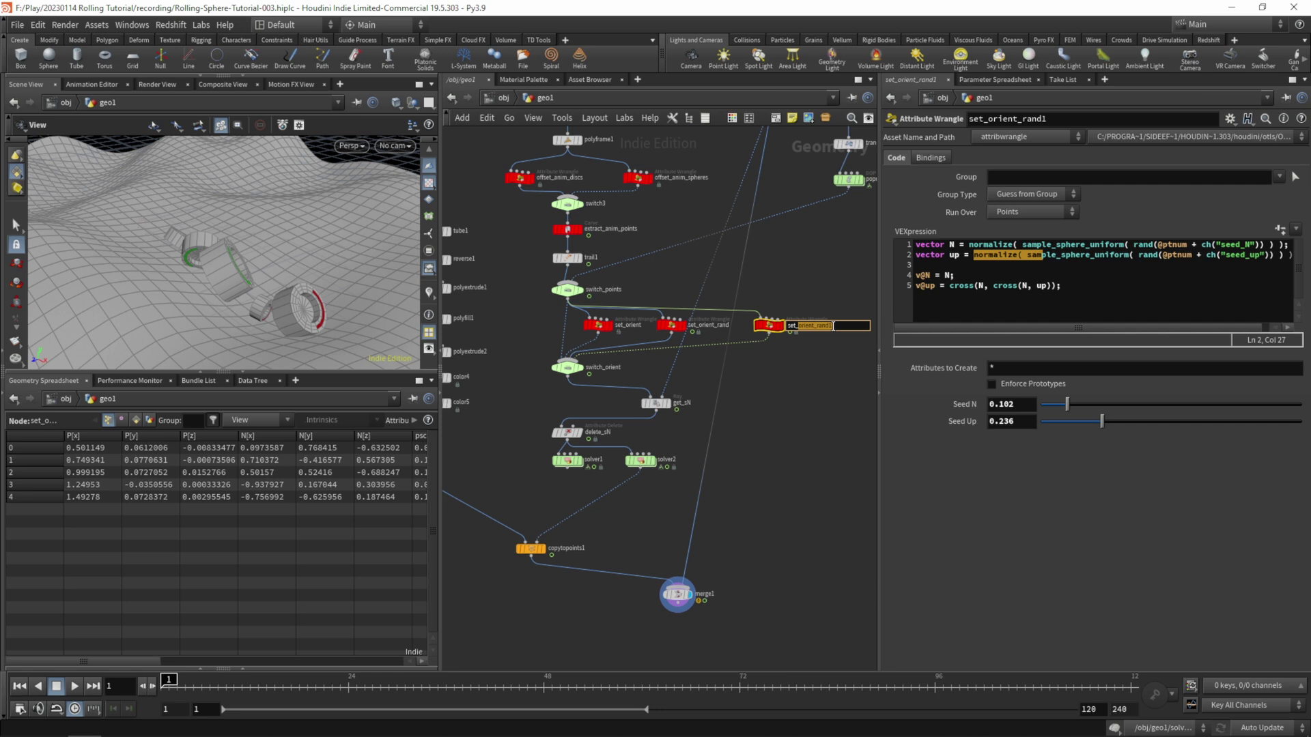
{"action": "type", "text": "up_rand"}
{"action": "key", "text": "Return"}
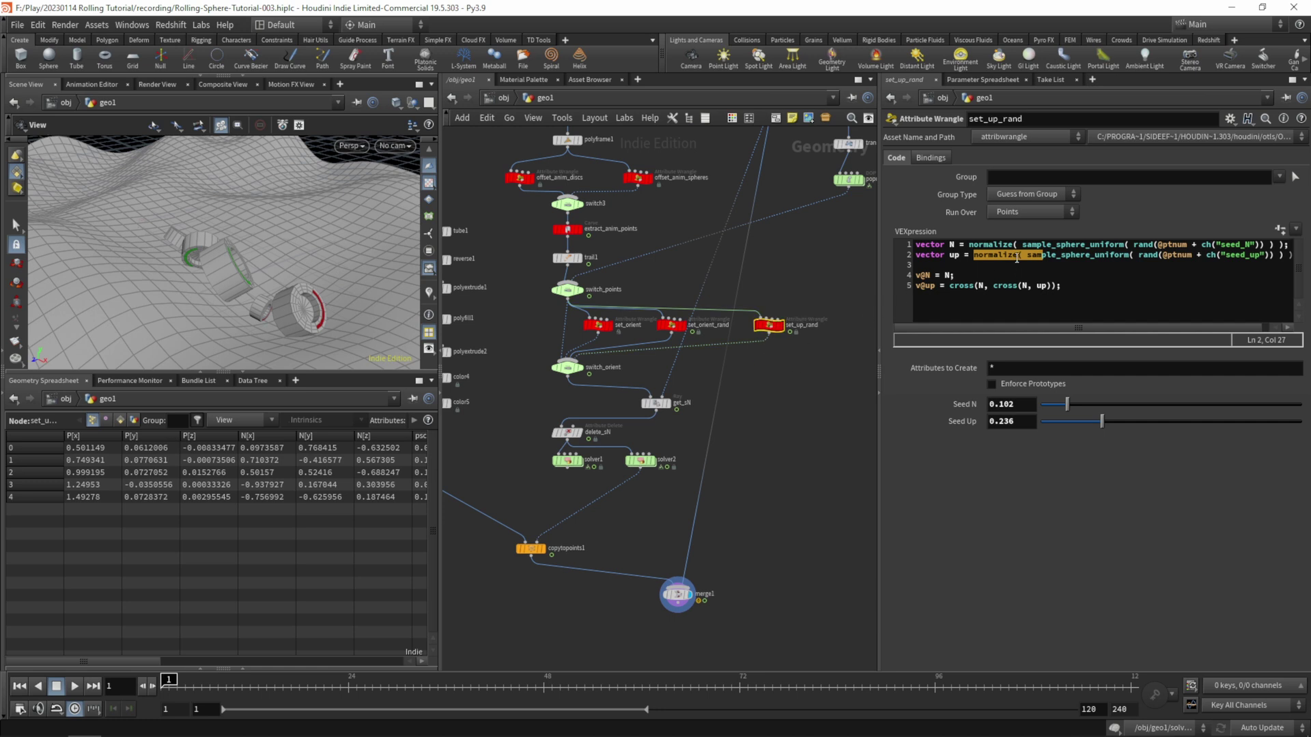
Delete the 'v@N = N;' line from set_up_rand's code and apply it, then select switch_orient
{"action": "left_click", "coordinate": [1016, 257]}
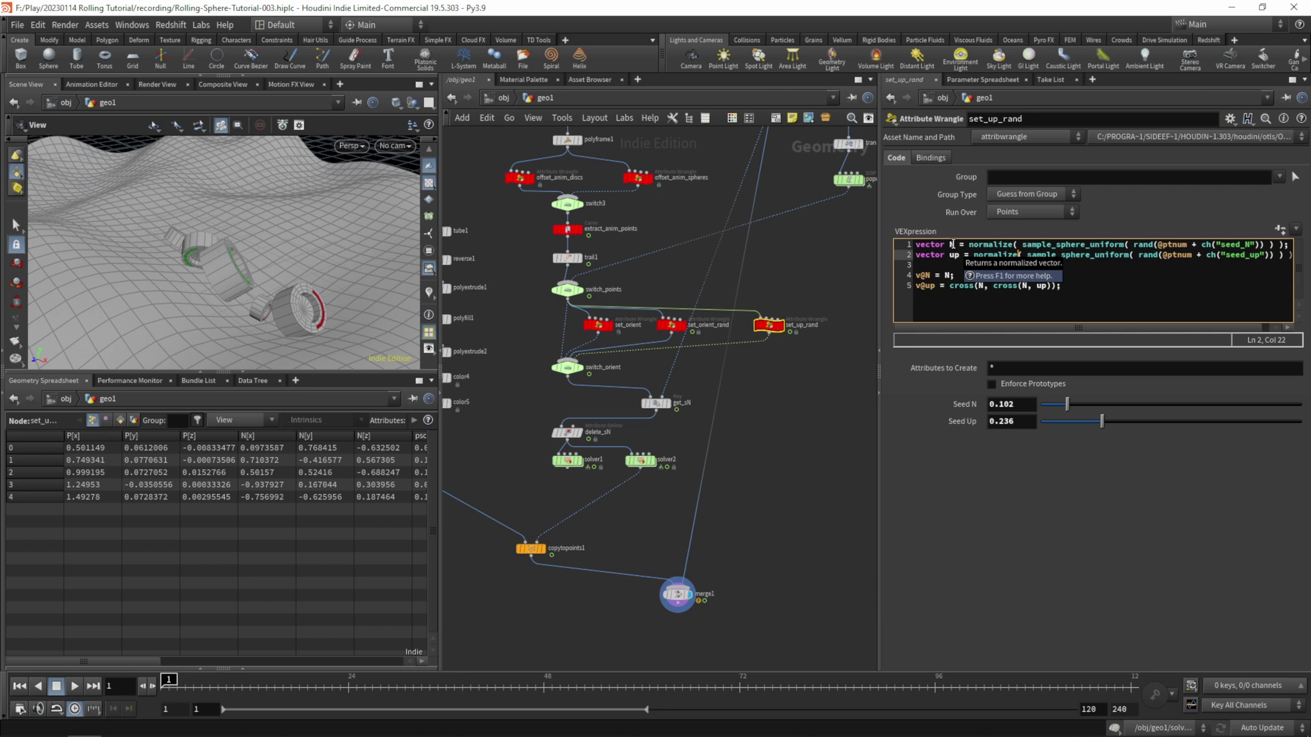
{"action": "left_click_drag", "start_coordinate": [969, 244], "coordinate": [1275, 245]}
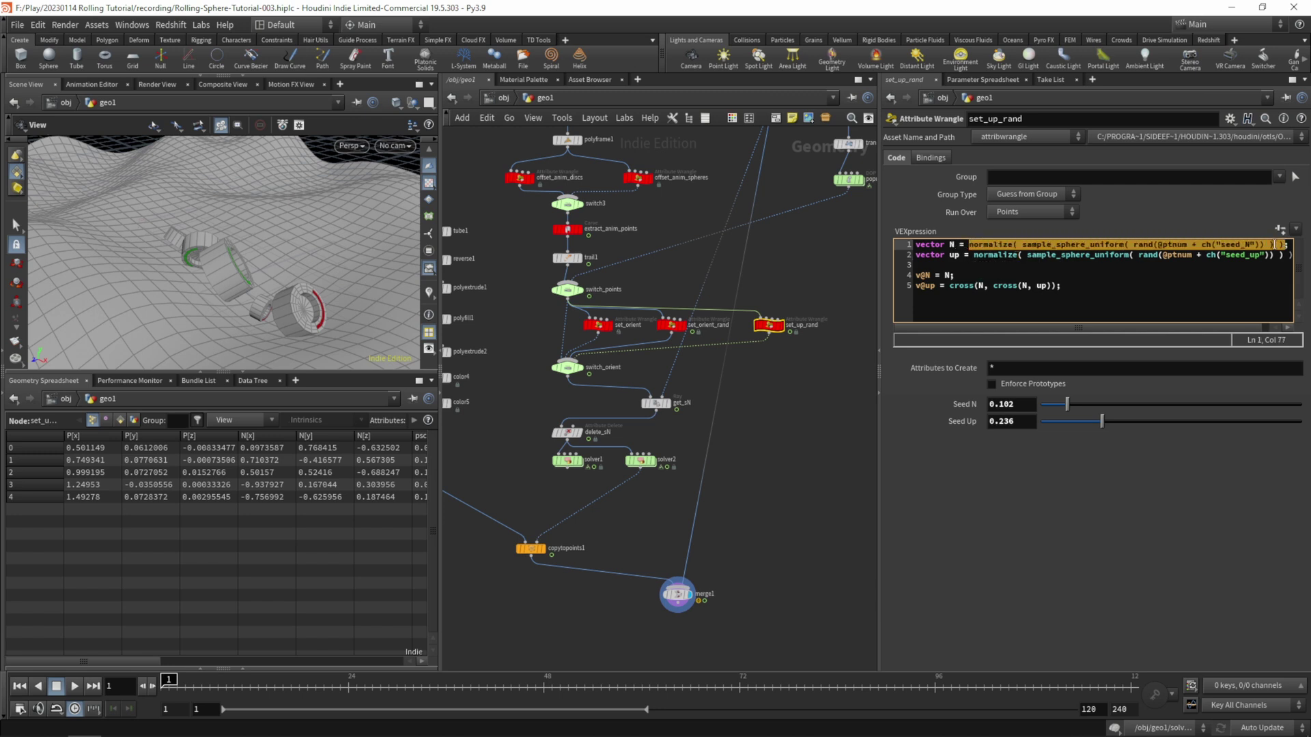
{"action": "type", "text": "v@N;"}
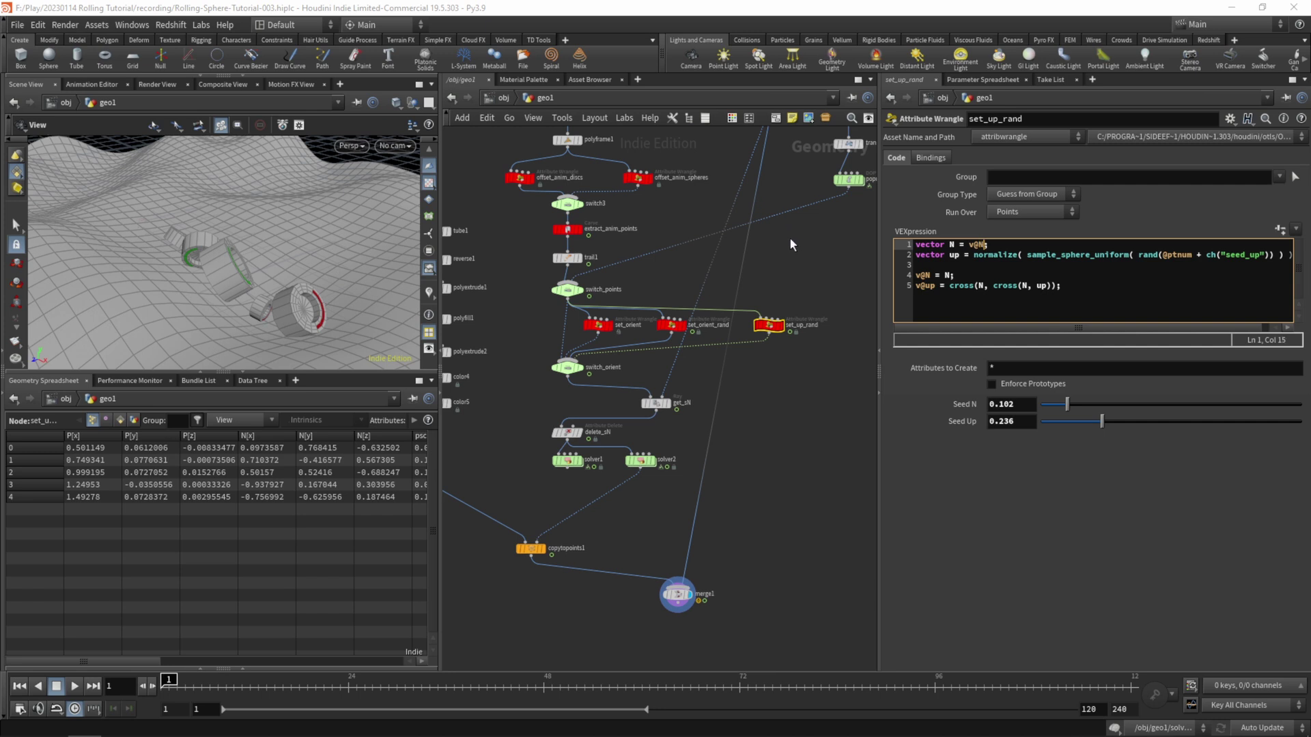
{"action": "double_click", "coordinate": [954, 255]}
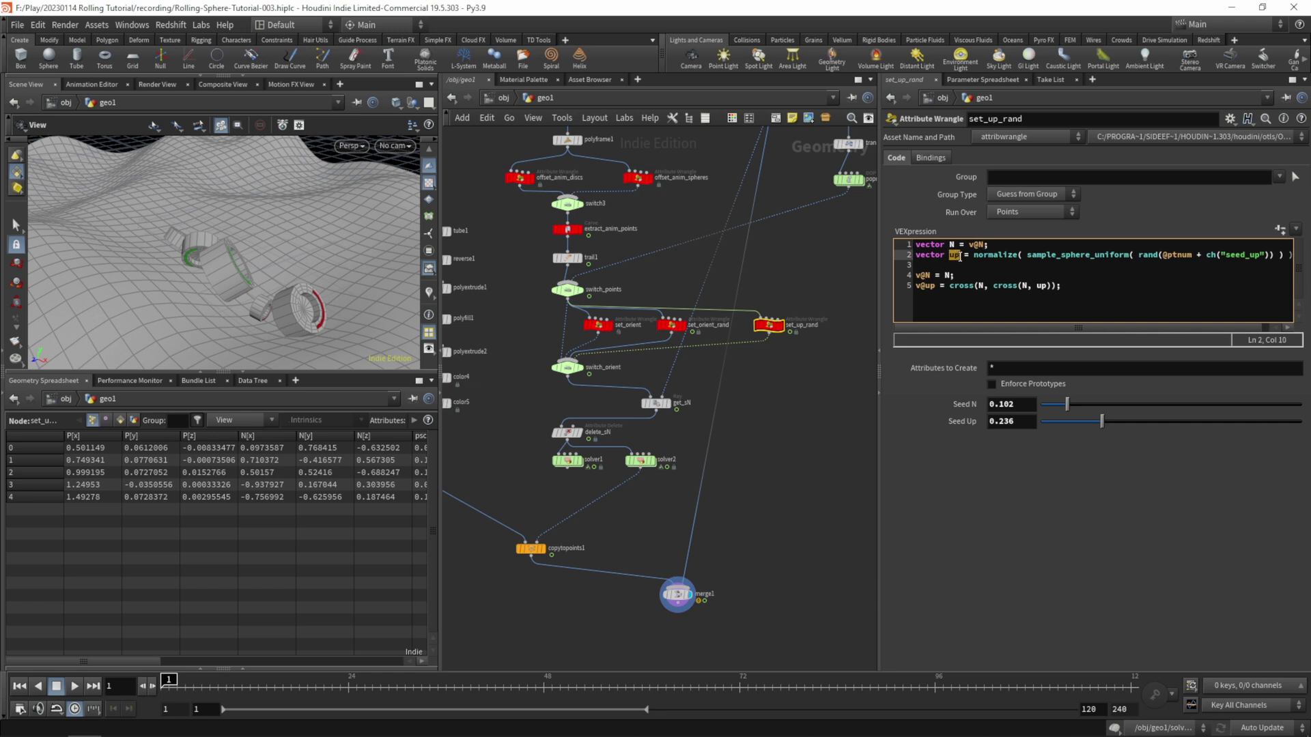
{"action": "left_click_drag", "start_coordinate": [953, 275], "coordinate": [915, 278]}
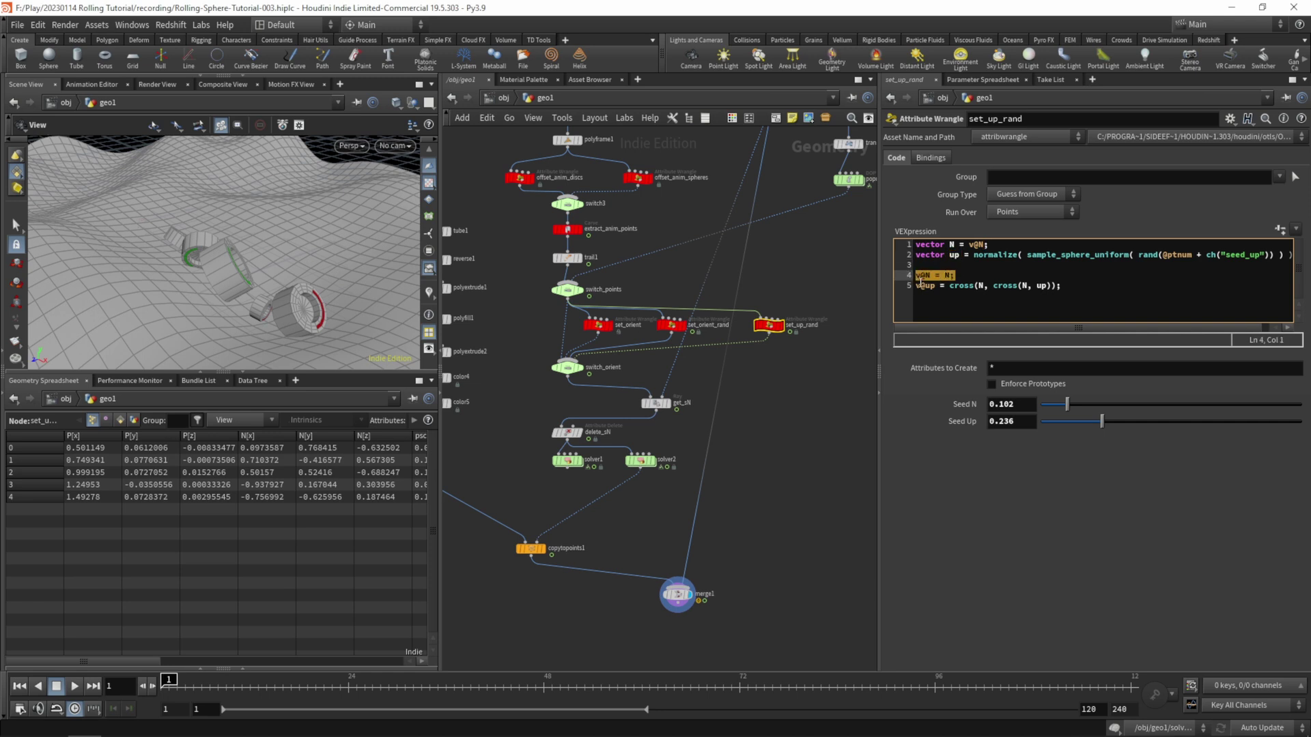
{"action": "key", "text": "Delete"}
{"action": "key", "text": "Delete"}
{"action": "left_click", "coordinate": [789, 358]}
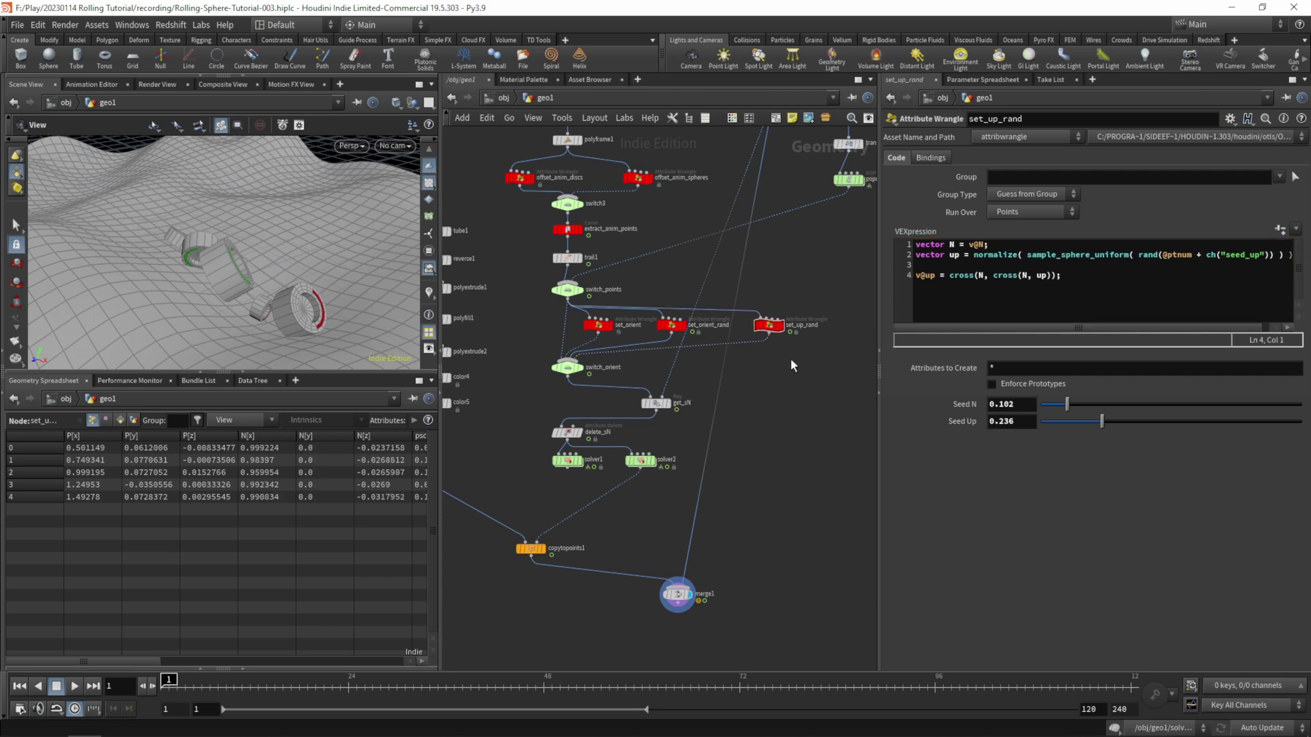
{"action": "left_click_drag", "start_coordinate": [589, 374], "coordinate": [589, 375]}
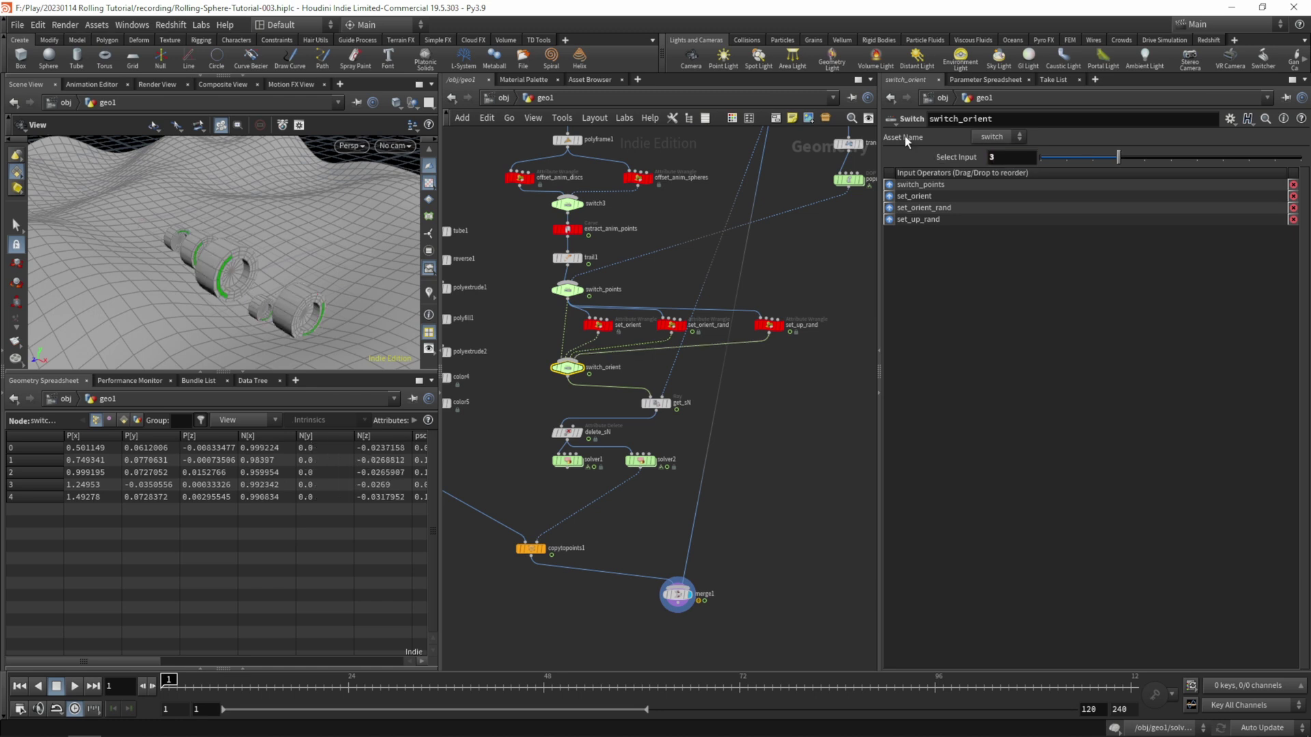
{"action": "left_click", "coordinate": [773, 373]}
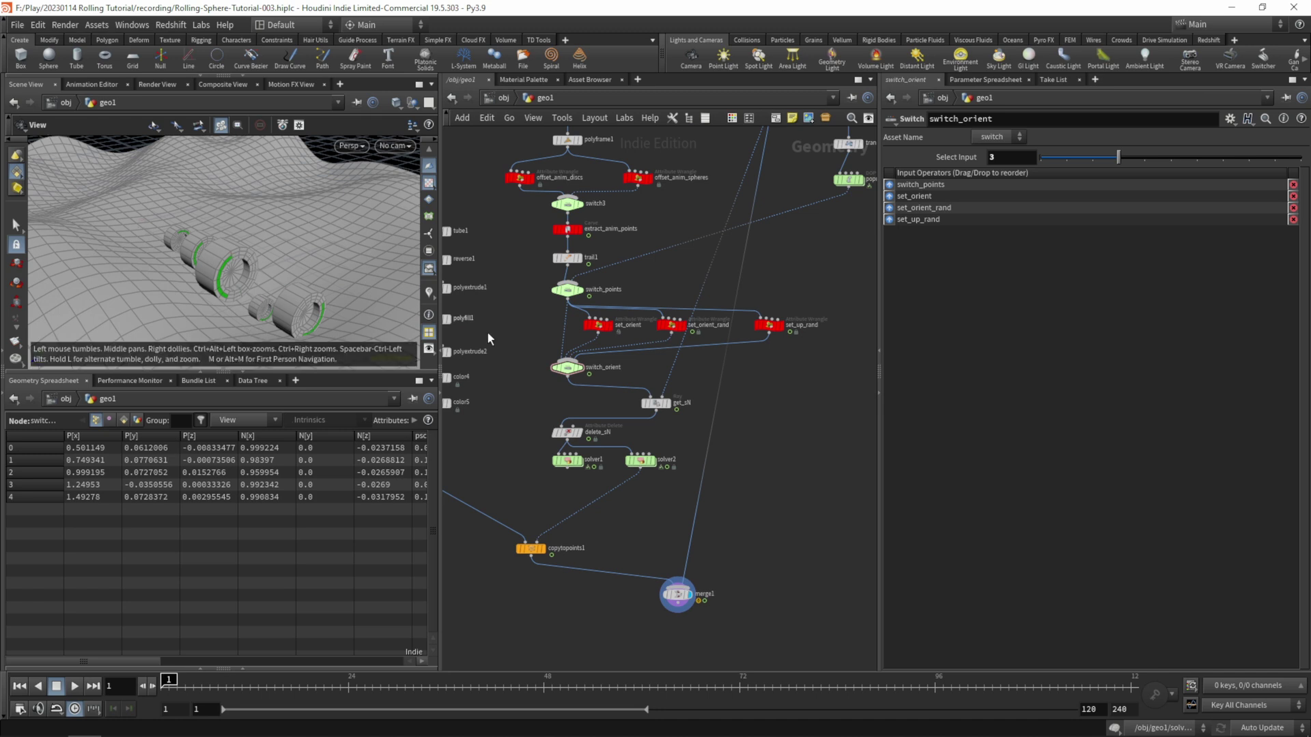
{"action": "key", "text": "Up"}
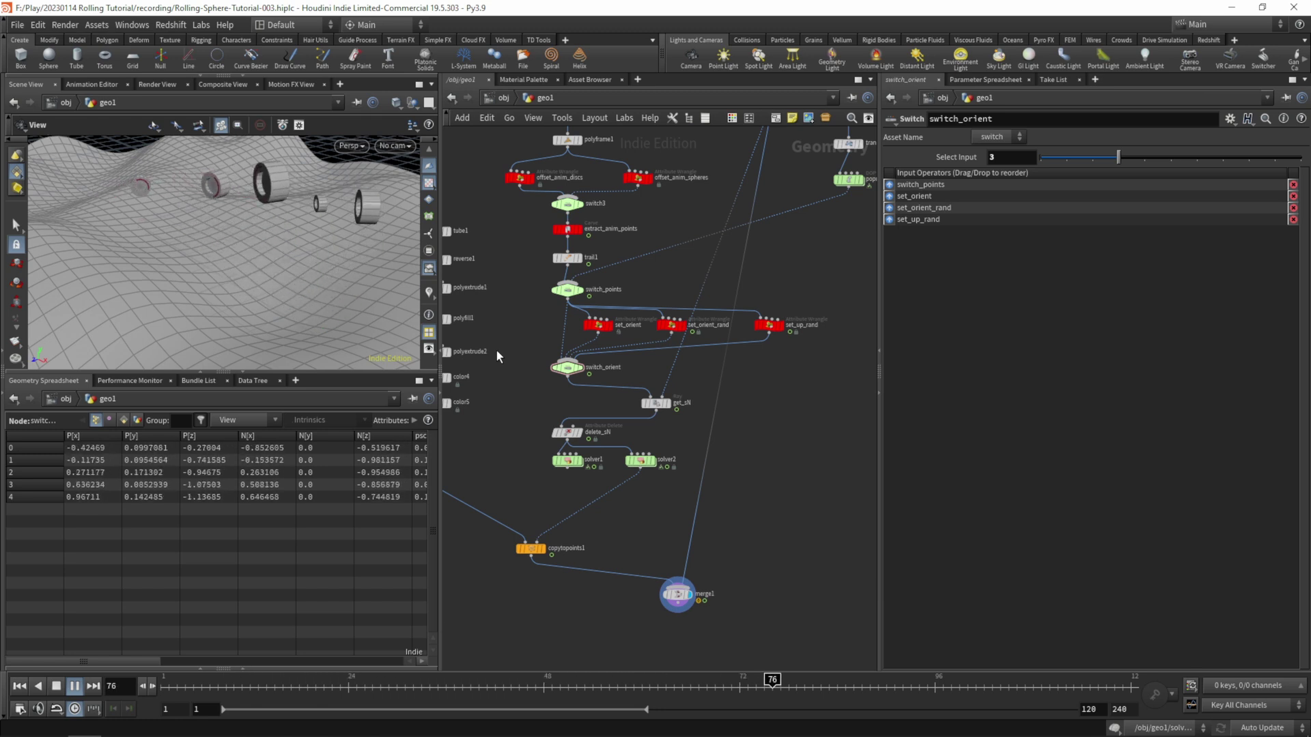
{"action": "key", "text": "ctrl+Left"}
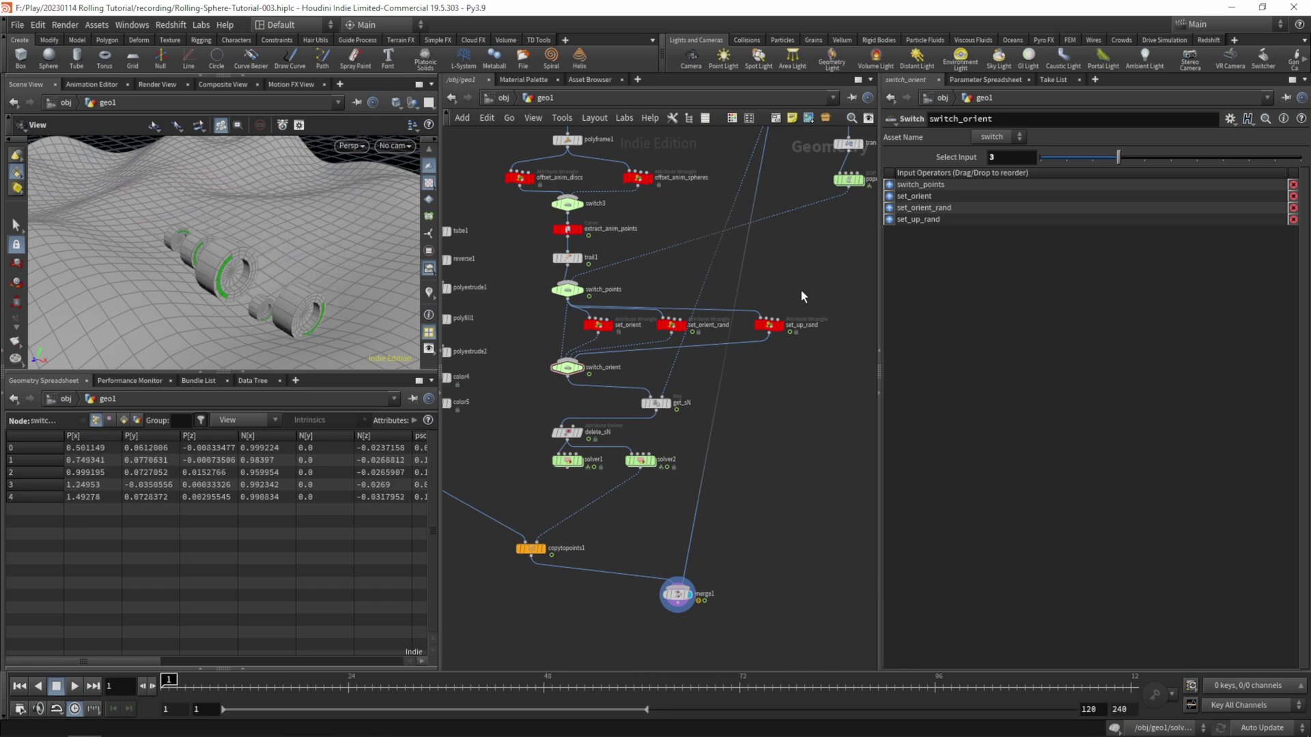
{"action": "left_click", "coordinate": [770, 324]}
Delete Seed N from set_up_rand's parameter interface, keeping only Seed Up (0.236)
{"action": "left_click", "coordinate": [1229, 120]}
{"action": "left_click", "coordinate": [1220, 131]}
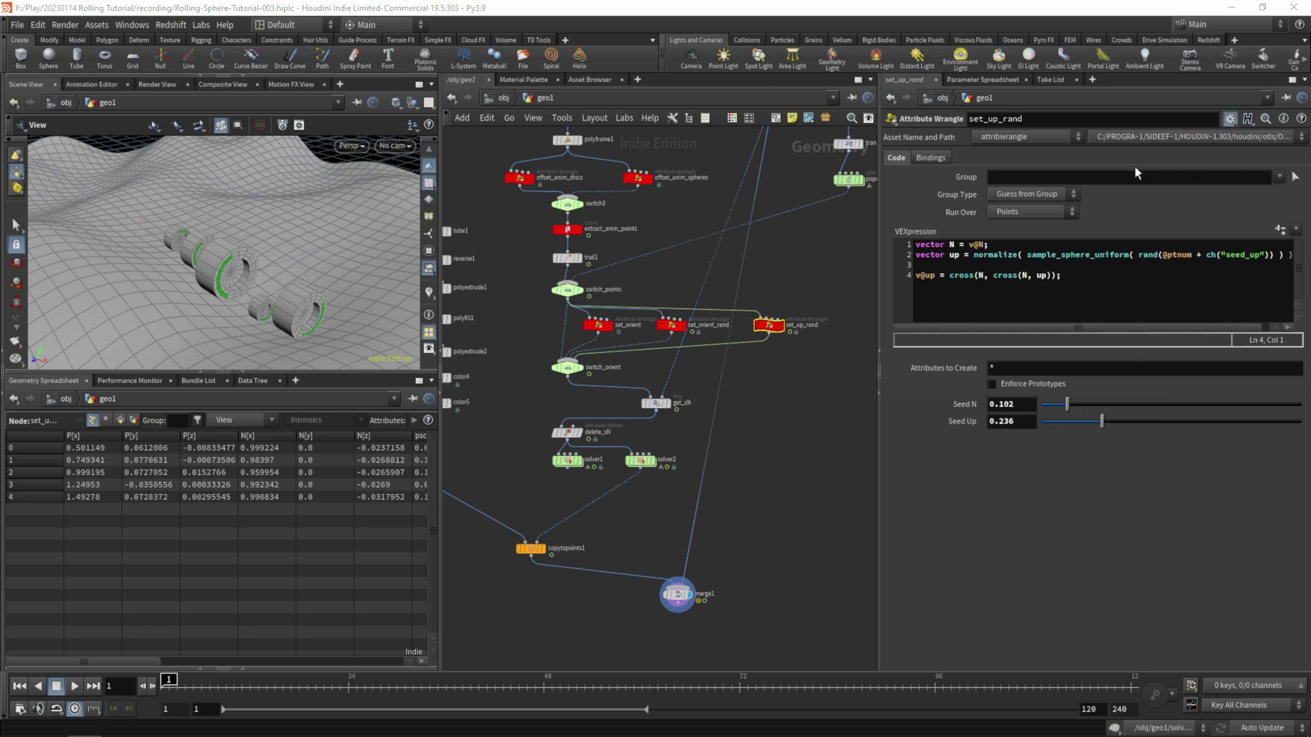
{"action": "left_click", "coordinate": [729, 547]}
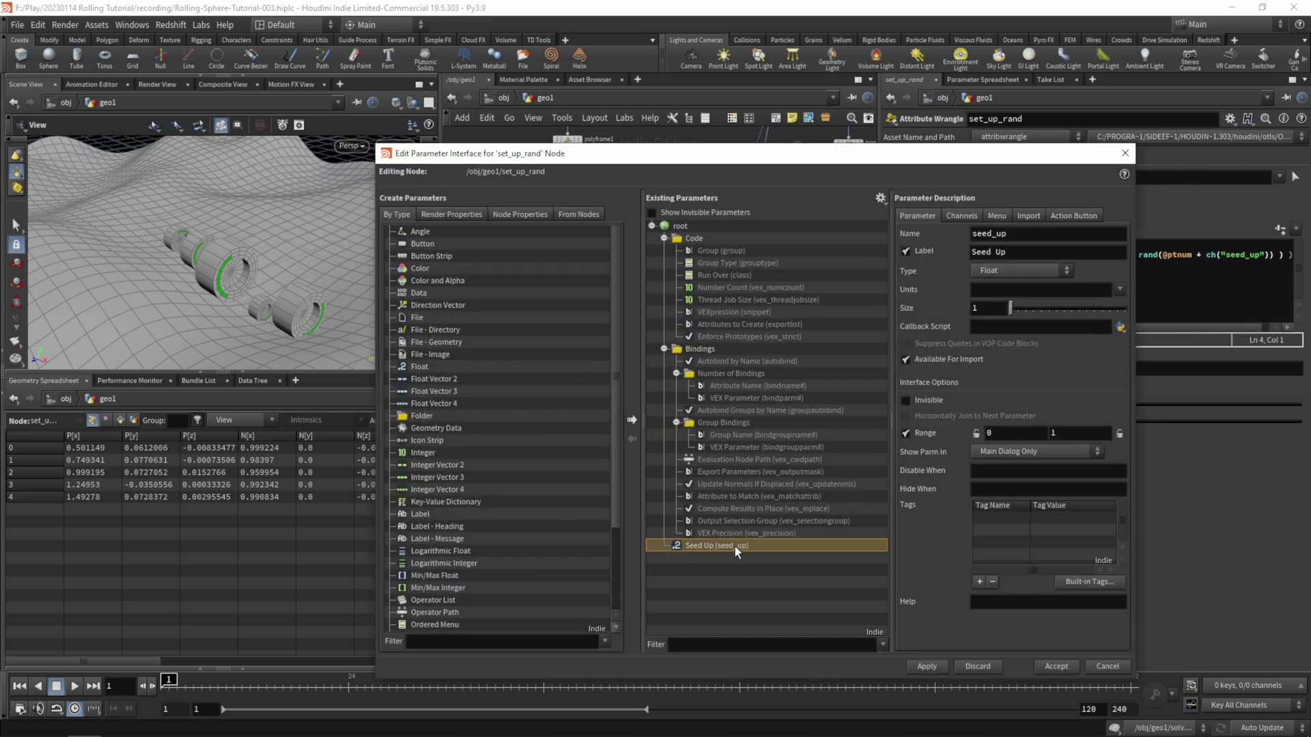
{"action": "left_click", "coordinate": [936, 665]}
{"action": "left_click", "coordinate": [1052, 666]}
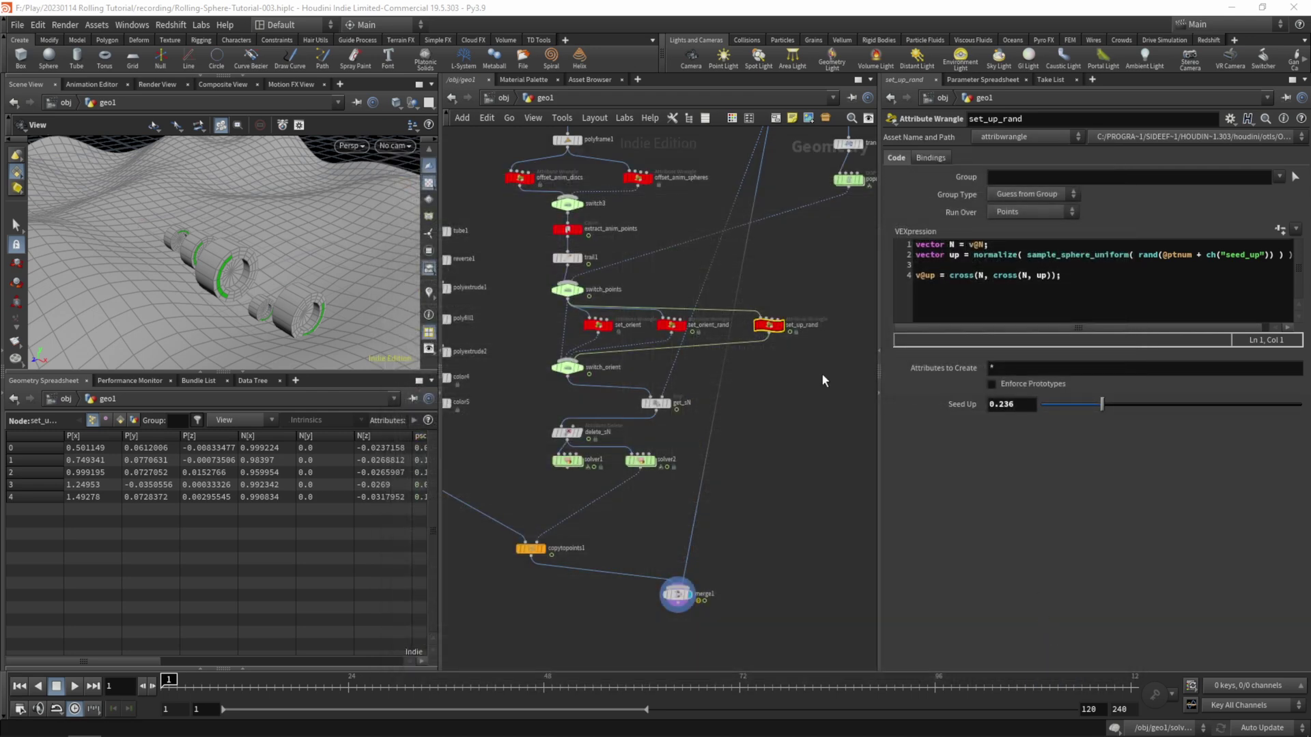
{"action": "double_click", "coordinate": [953, 256]}
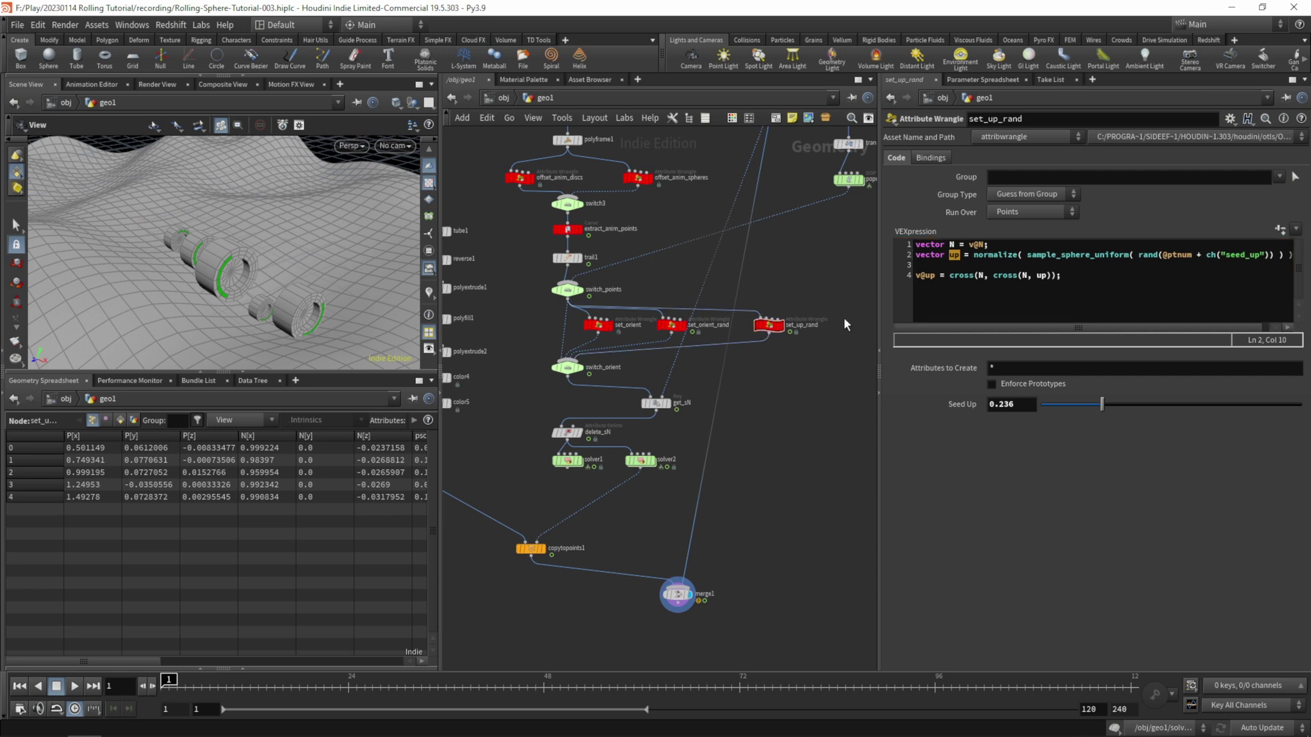
{"action": "left_click", "coordinate": [647, 459]}
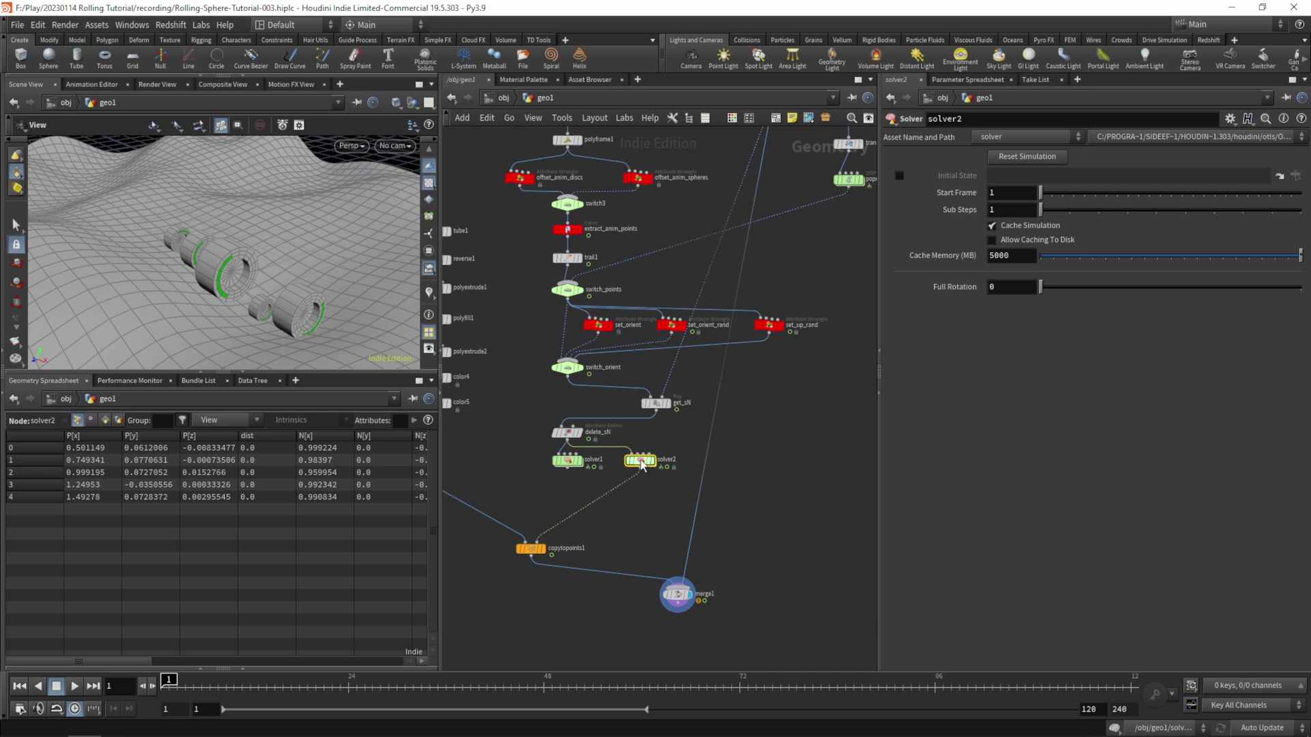
Inspect the rotation axis expression in solver2's wrangle, then return to geo1
{"action": "double_click", "coordinate": [641, 460]}
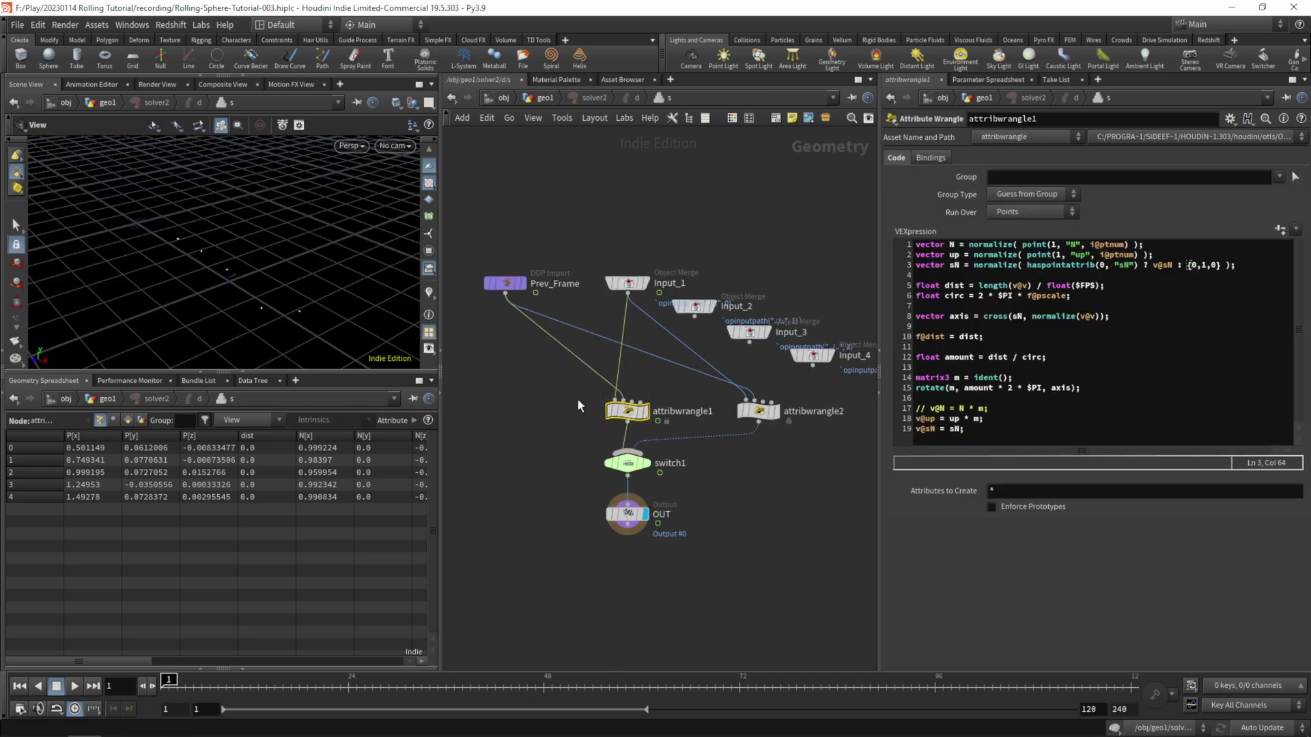
{"action": "left_click_drag", "start_coordinate": [986, 318], "coordinate": [1112, 317]}
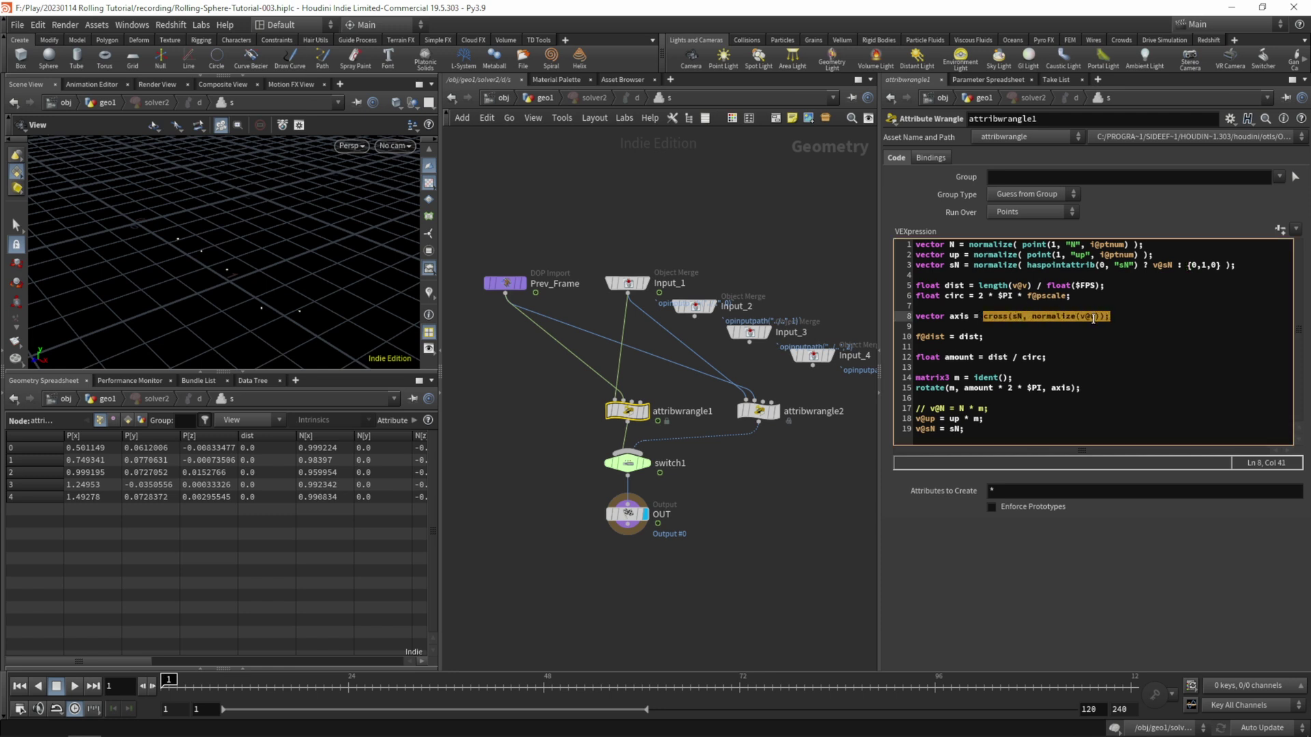
{"action": "left_click", "coordinate": [590, 437]}
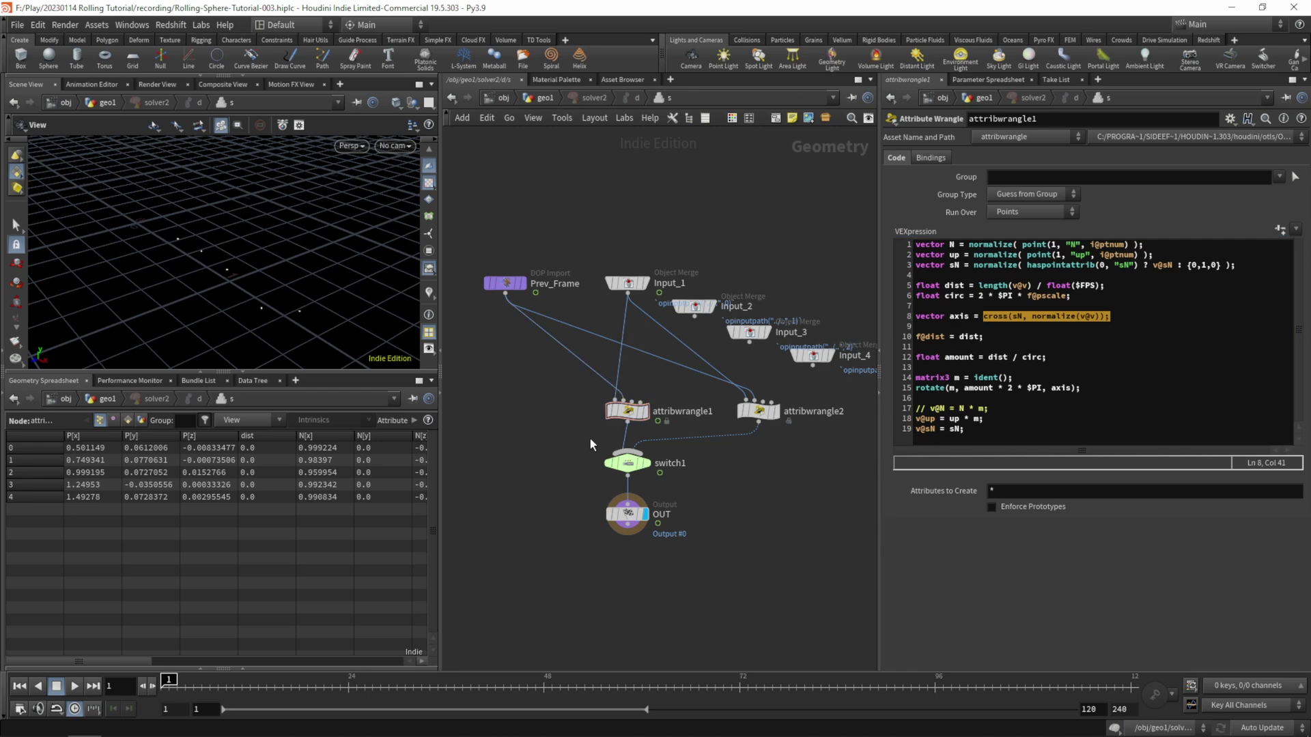
{"action": "key", "text": "u"}
{"action": "key", "text": "u"}
{"action": "key", "text": "u"}
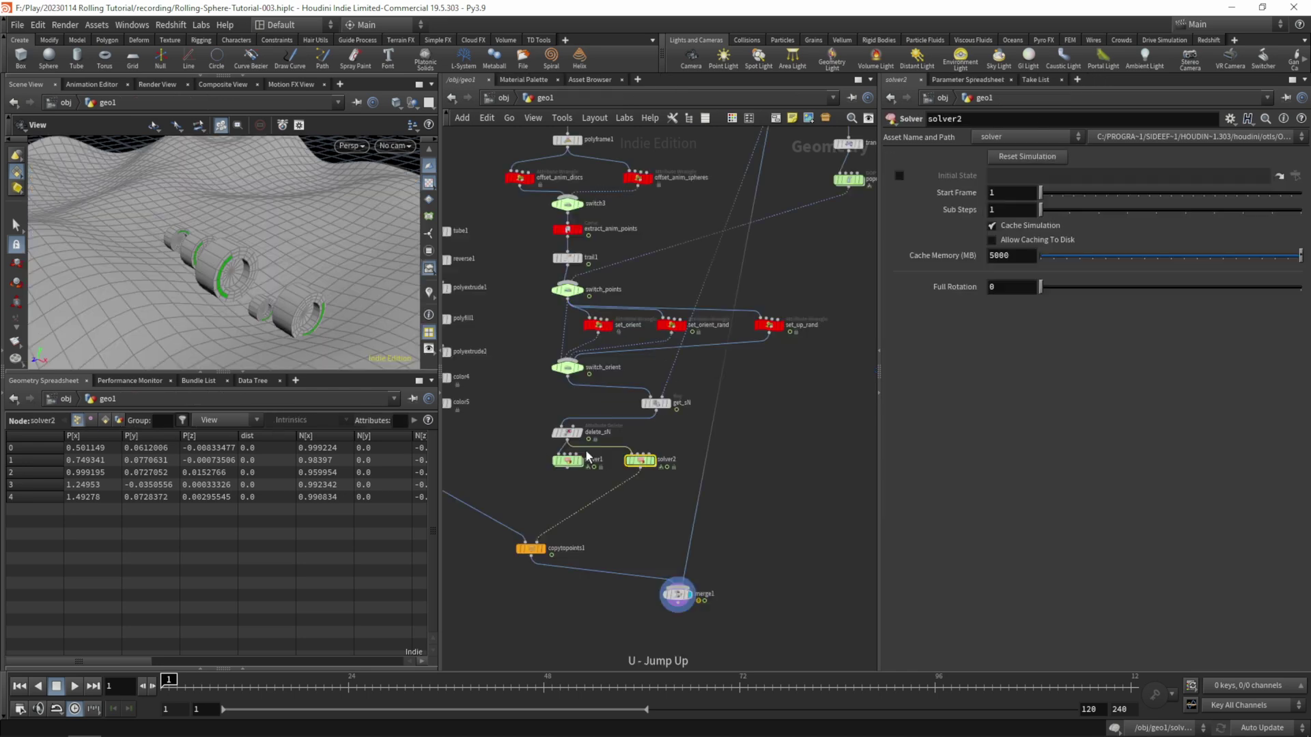
Rewire copytopoints1 to solver1's output and check partial_rotation's up-vector axis line
{"action": "left_click_drag", "start_coordinate": [579, 490], "coordinate": [557, 473]}
{"action": "double_click", "coordinate": [572, 461]}
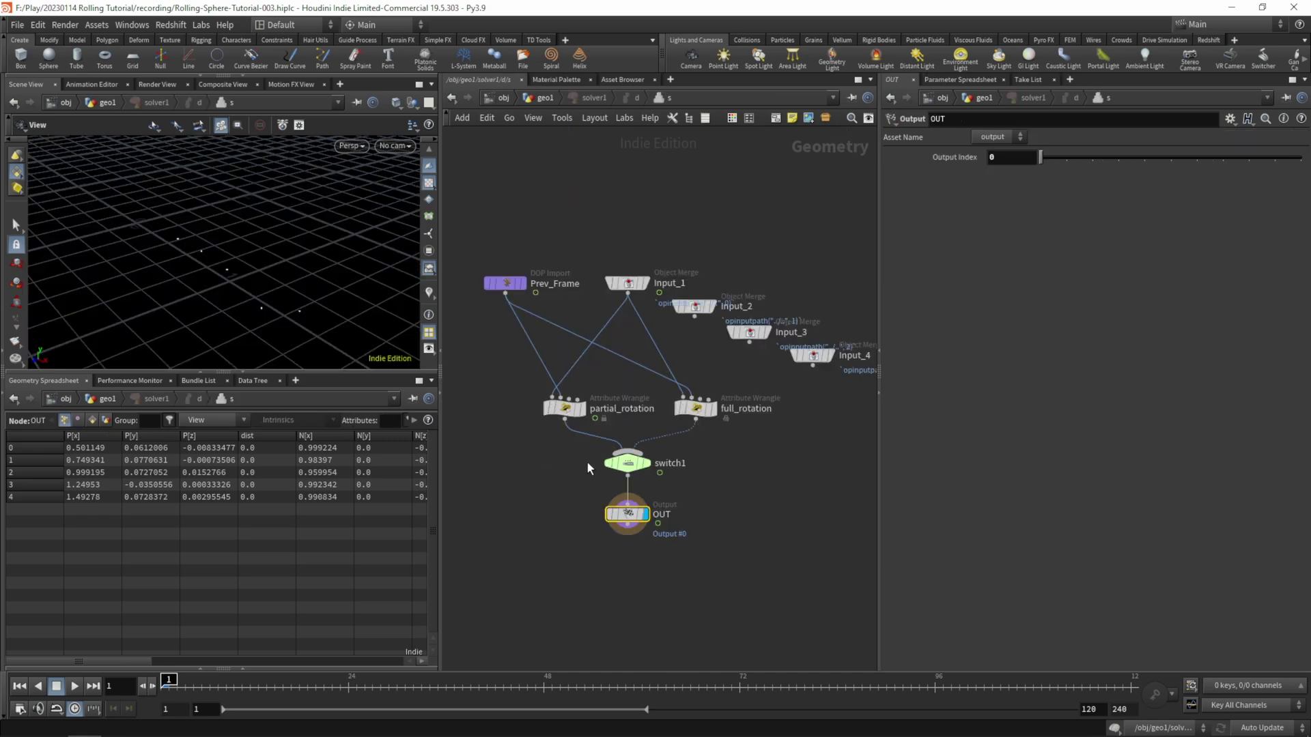
{"action": "left_click", "coordinate": [572, 411]}
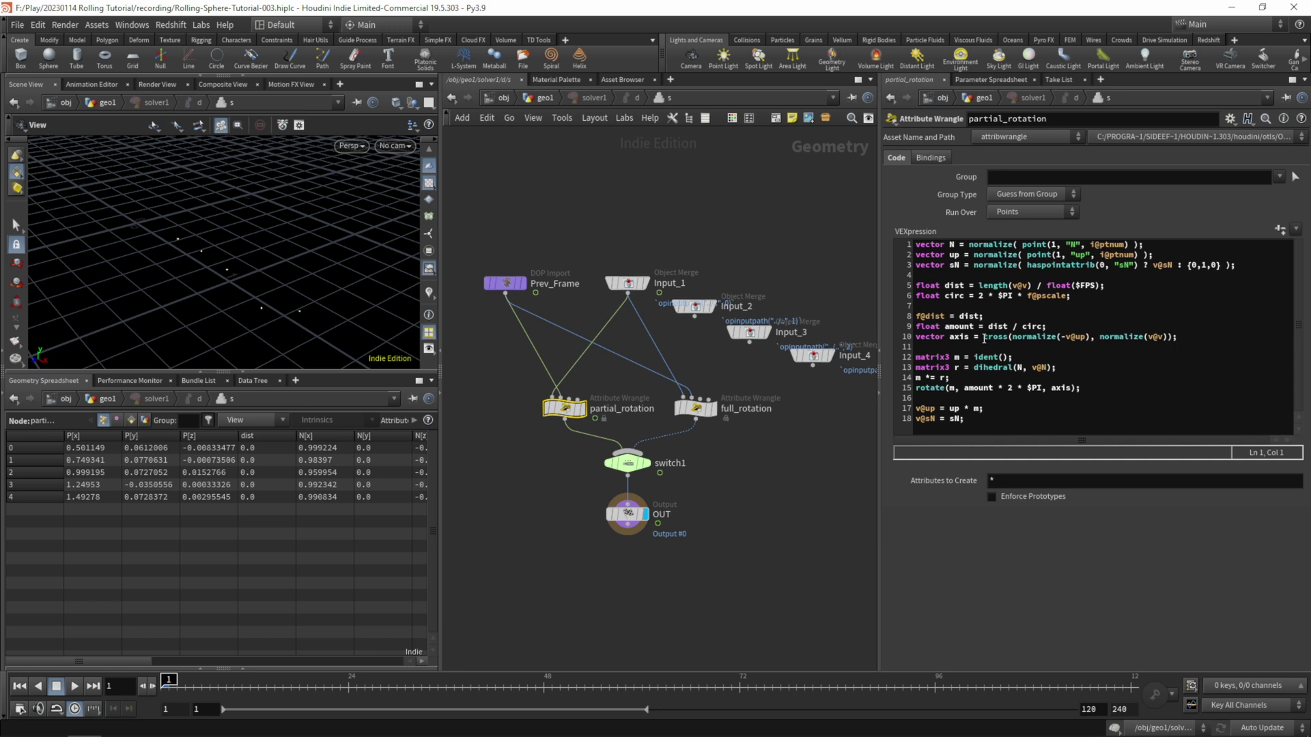
{"action": "left_click_drag", "start_coordinate": [1065, 339], "coordinate": [1164, 337]}
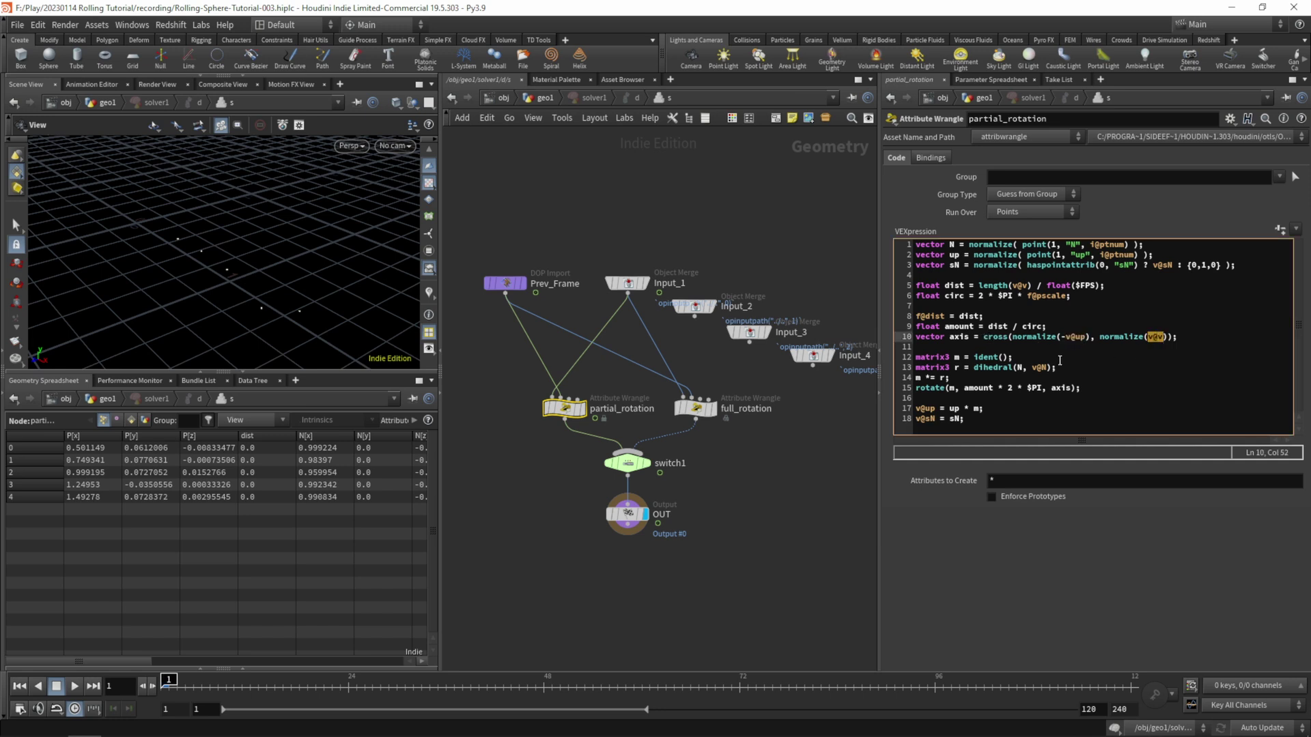
{"action": "key", "text": "End"}
{"action": "key", "text": "u"}
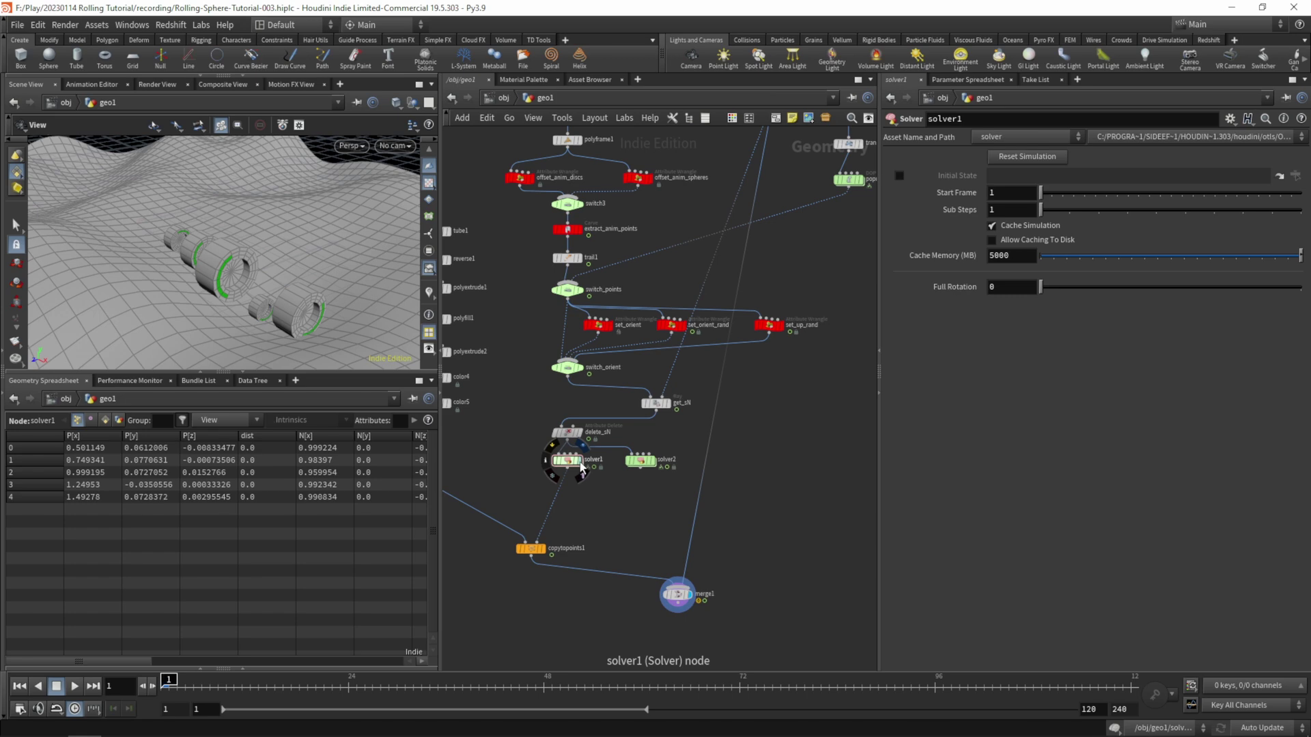
Display set_up_rand's output with point orientation vectors, then dive into solver1
{"action": "left_click", "coordinate": [768, 325]}
{"action": "left_click", "coordinate": [781, 325]}
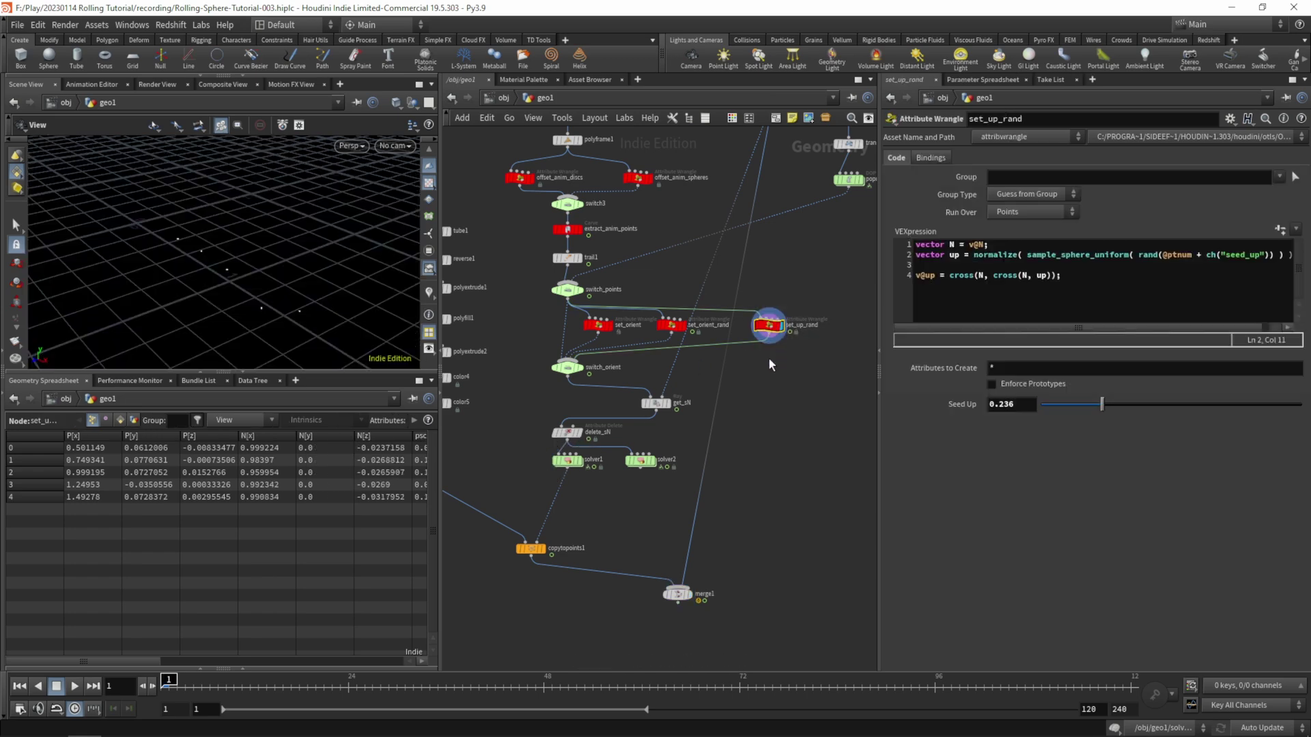
{"action": "left_click", "coordinate": [428, 292]}
{"action": "mouse_move", "coordinate": [554, 260]}
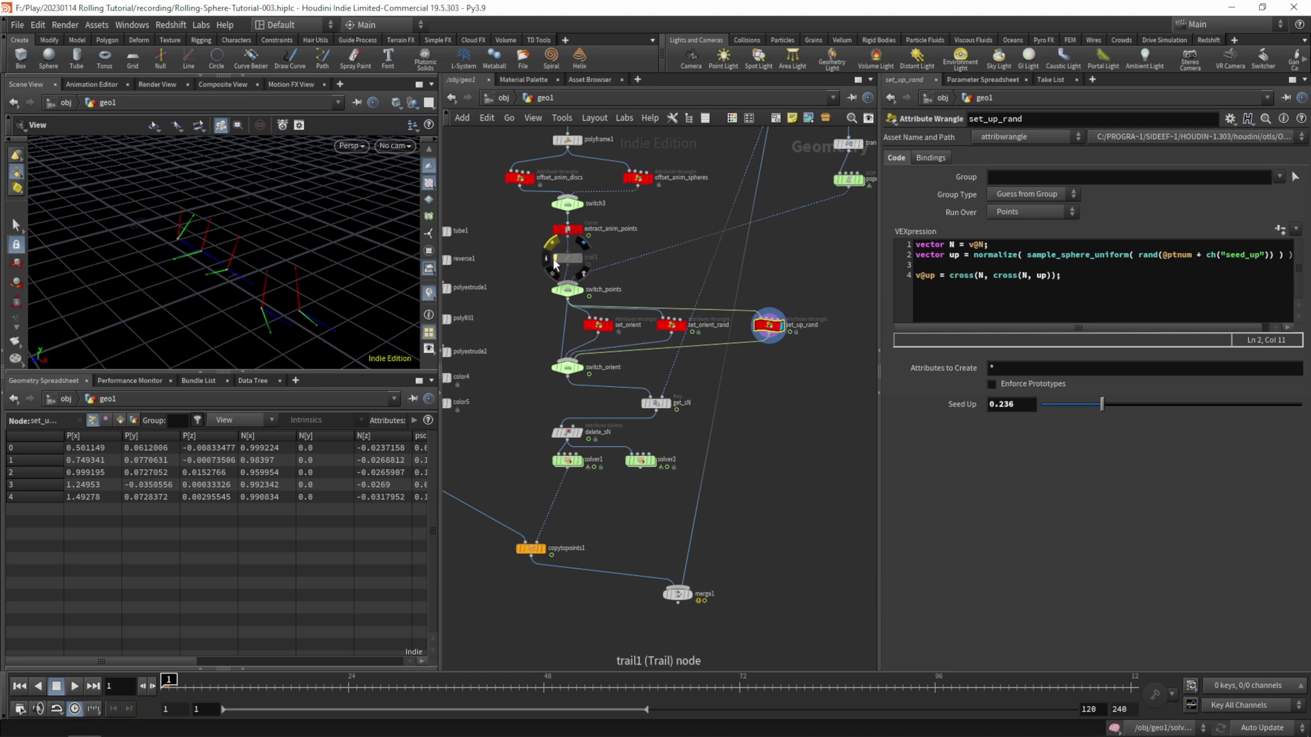
{"action": "mouse_move", "coordinate": [556, 232]}
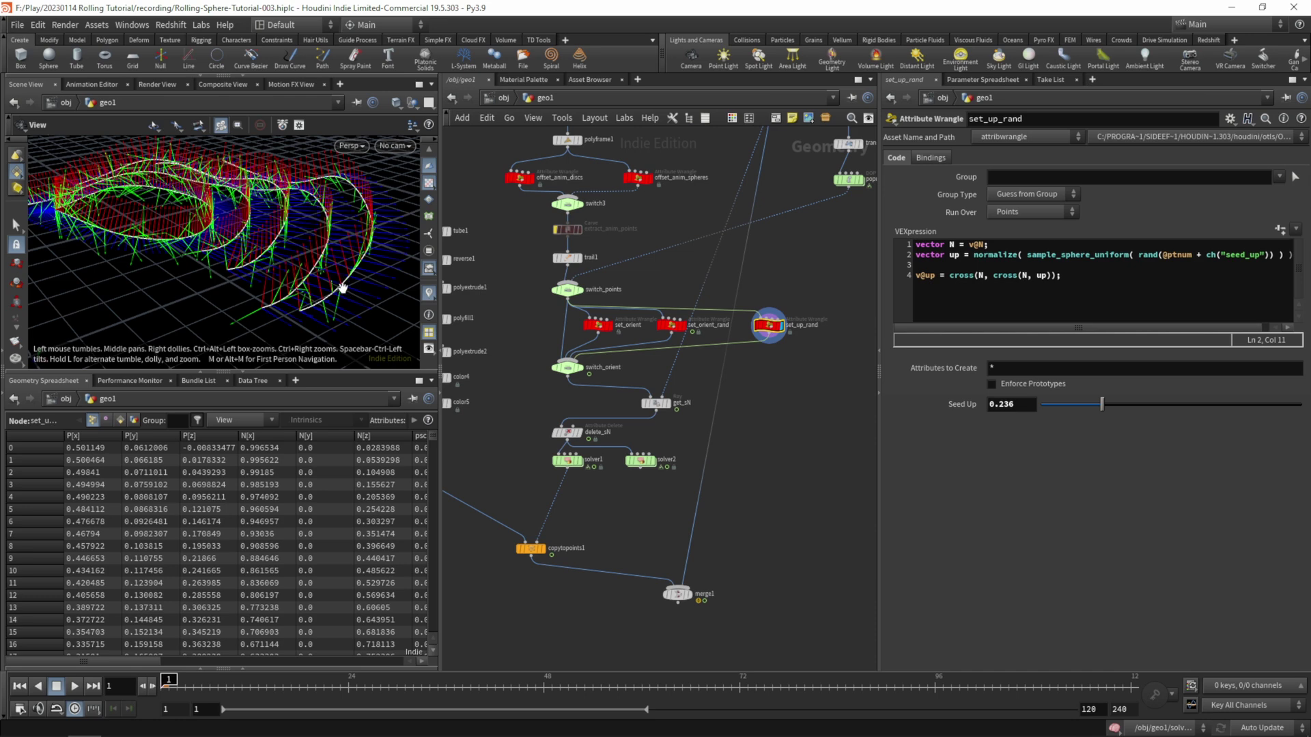
{"action": "double_click", "coordinate": [568, 461]}
Highlight the v@up term on partial_rotation's line 10, then return to geo1
{"action": "left_click_drag", "start_coordinate": [1066, 338], "coordinate": [1091, 338]}
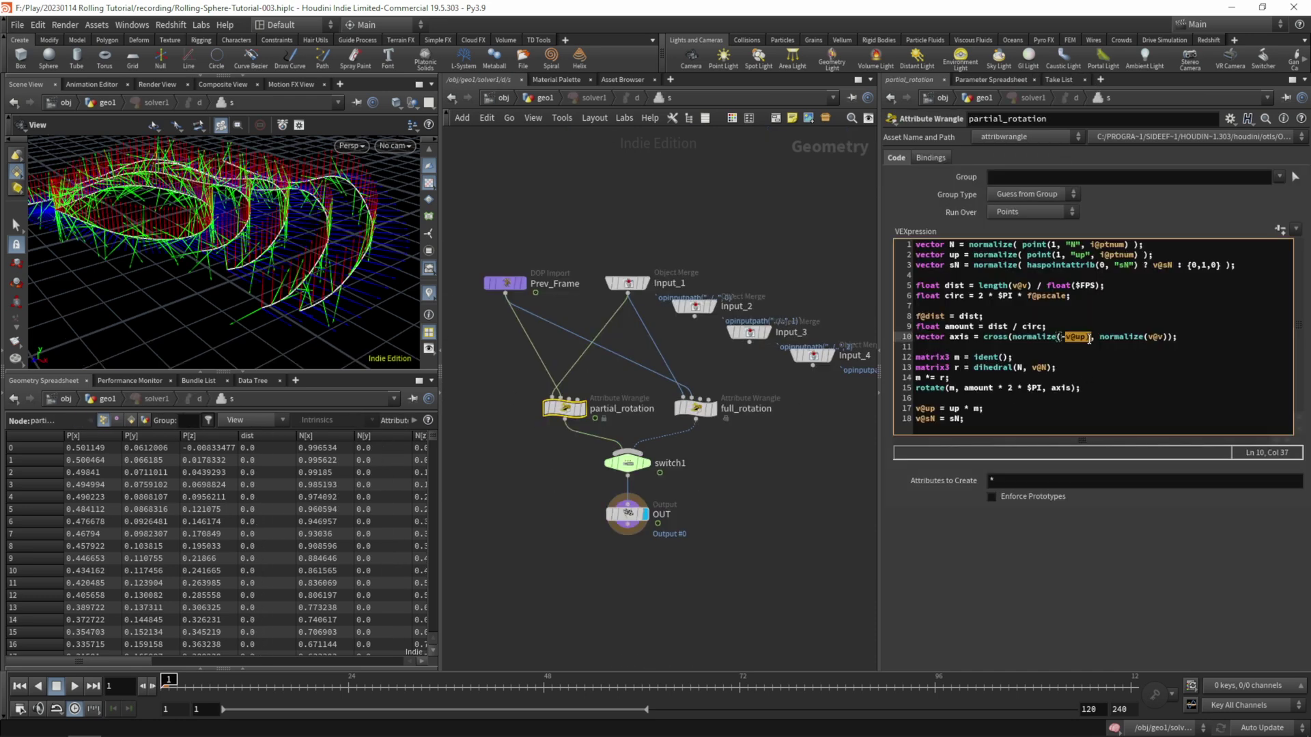
{"action": "left_click", "coordinate": [560, 487]}
{"action": "key", "text": "u"}
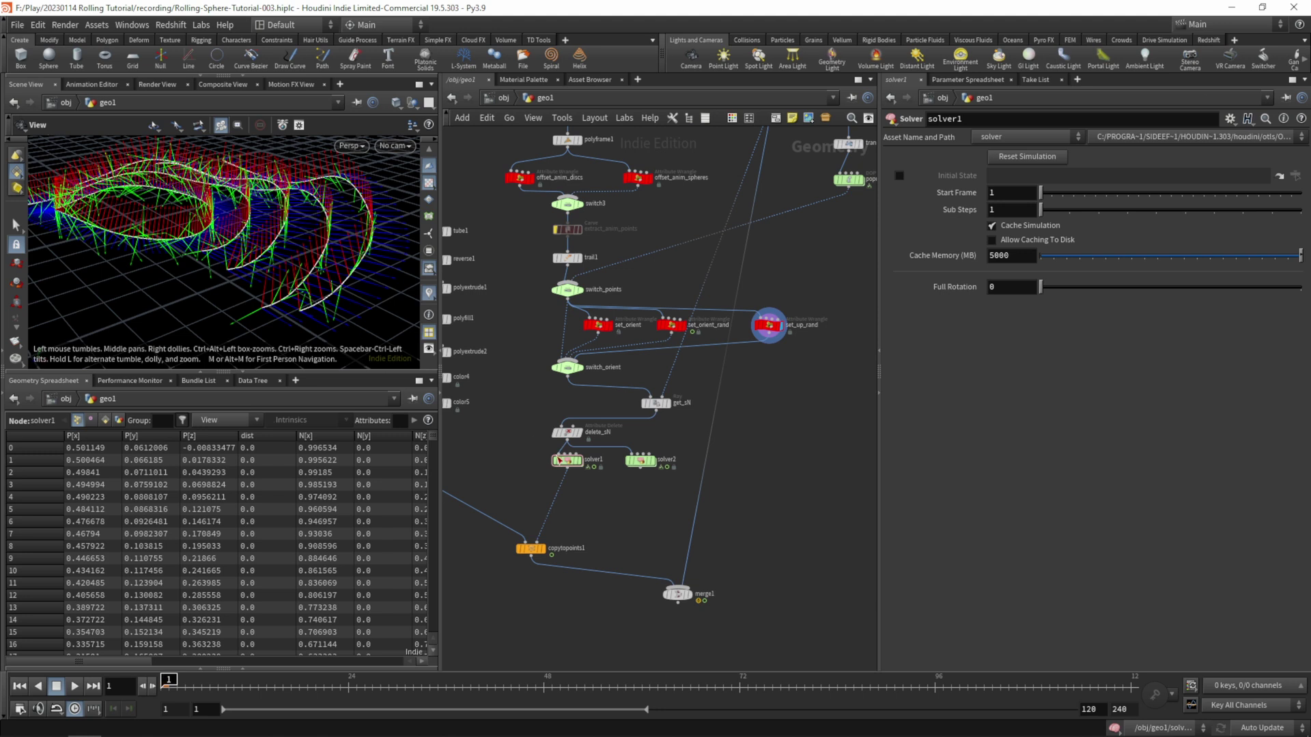
Rewire copytopoints1 to solver2, re-enable extract_anim_points, display merge1 and play the rolling tubes
{"action": "left_click_drag", "start_coordinate": [561, 482], "coordinate": [640, 472]}
{"action": "left_click", "coordinate": [557, 229]}
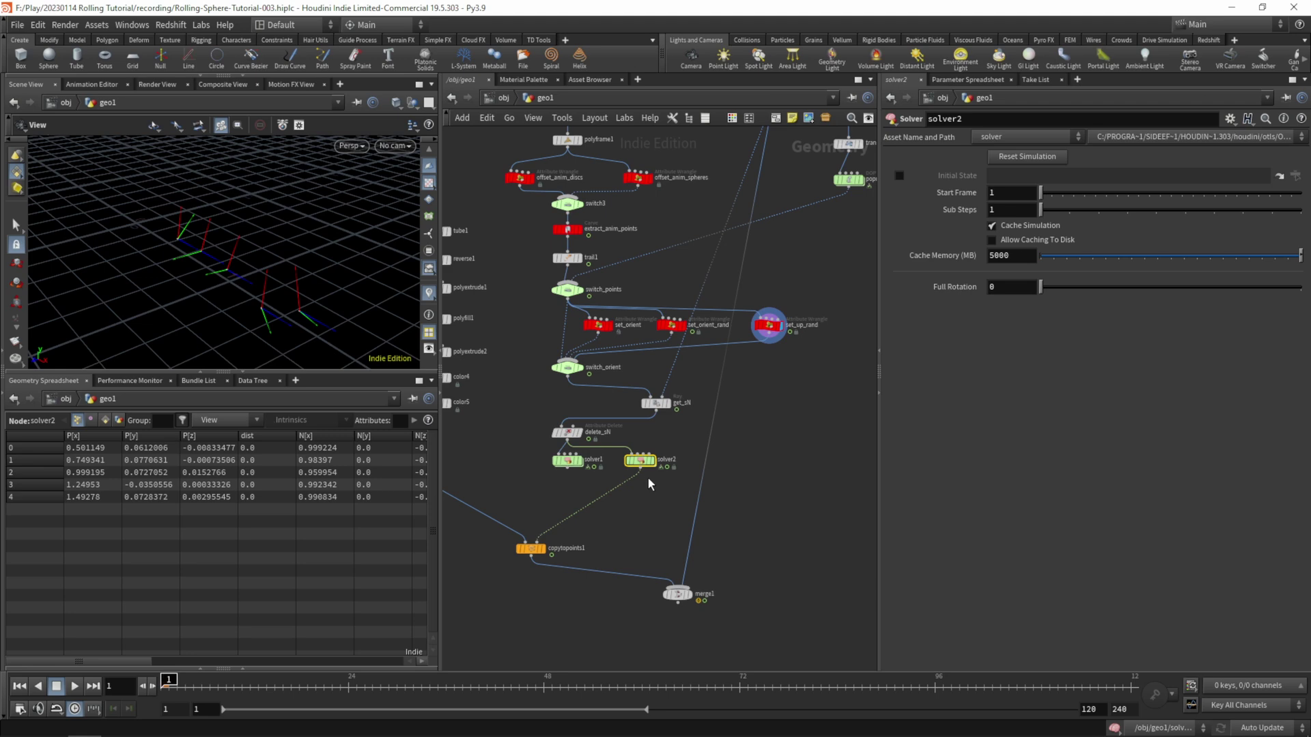
{"action": "left_click", "coordinate": [689, 583]}
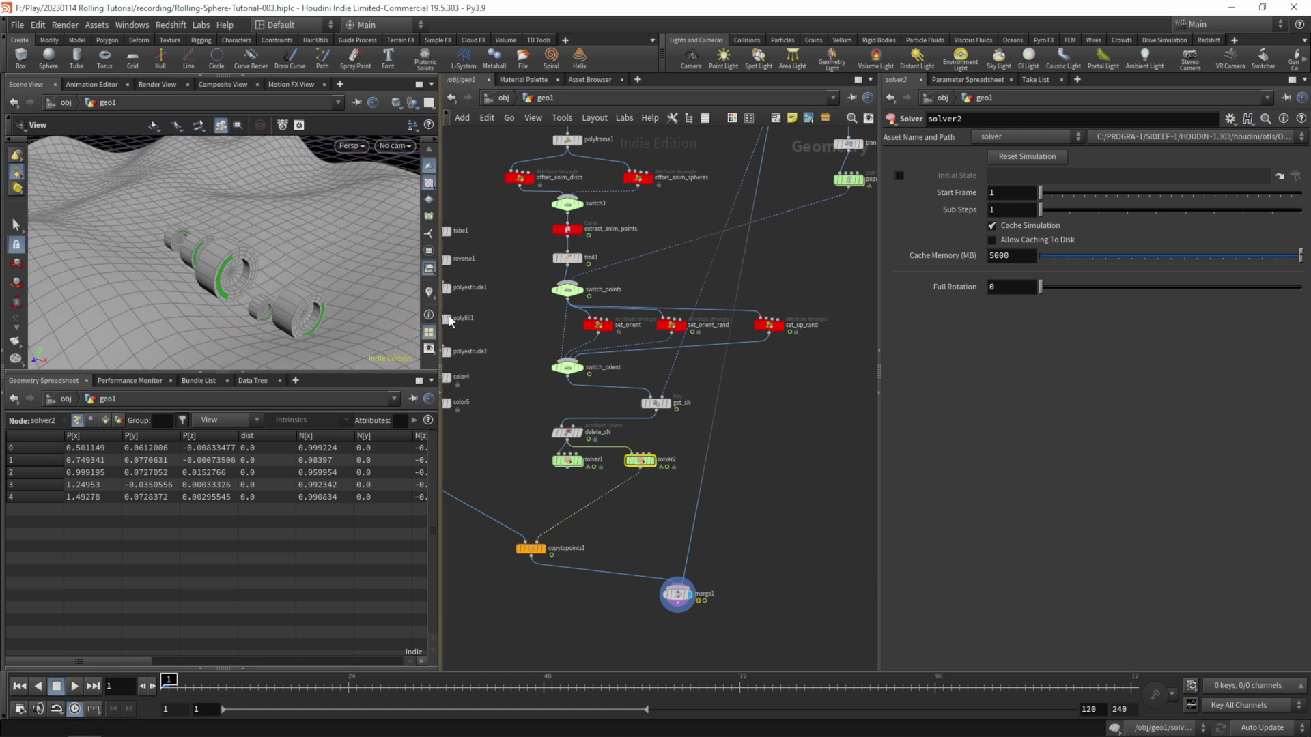
{"action": "key", "text": "Up"}
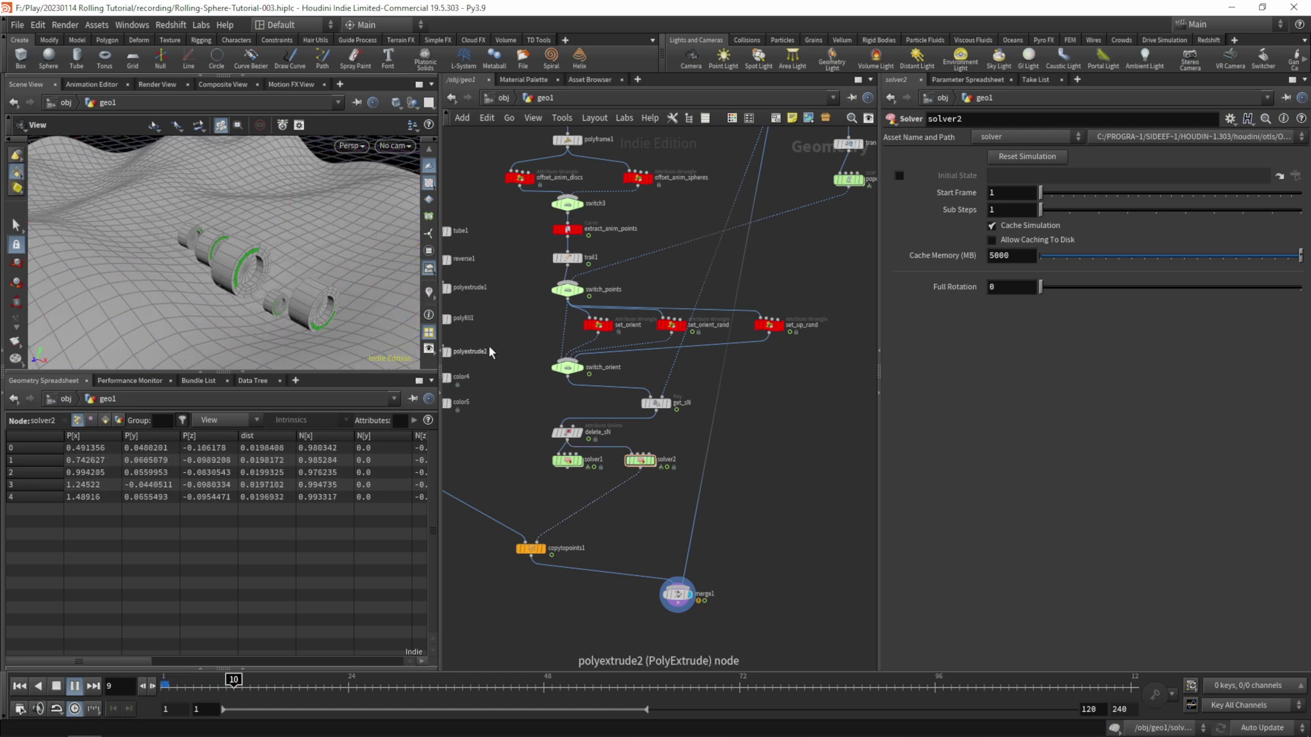